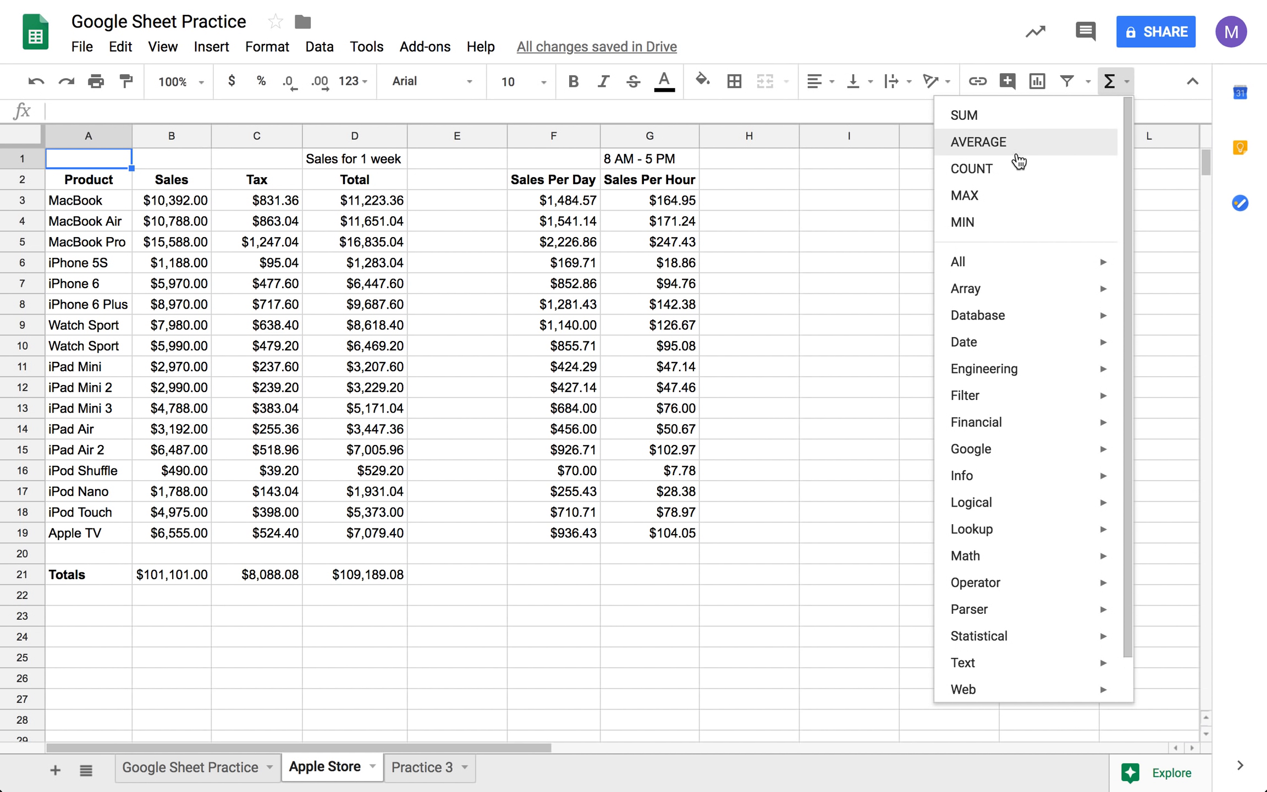
- On the Google Sheet Practice sheet, calculate the average of B2:B7 in cell B10 with the AVERAGE function
click(880, 283)
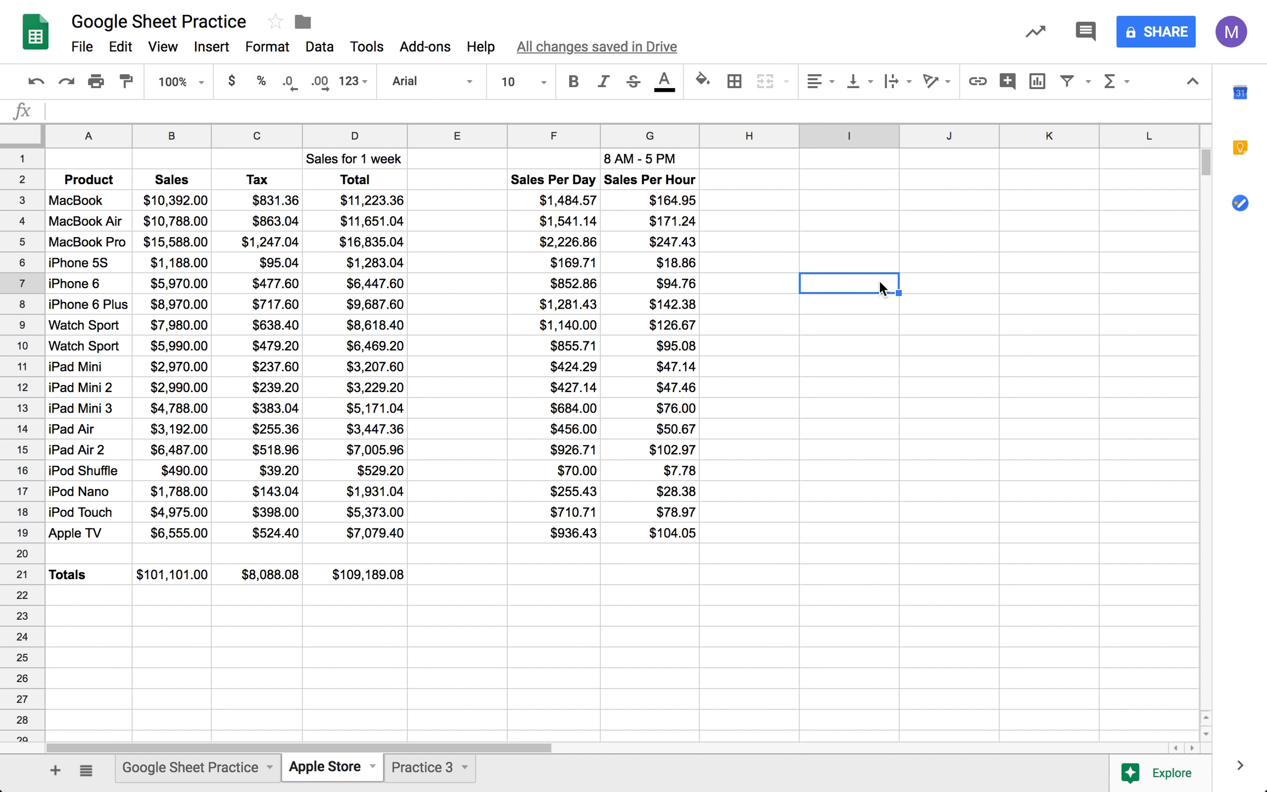
click(200, 775)
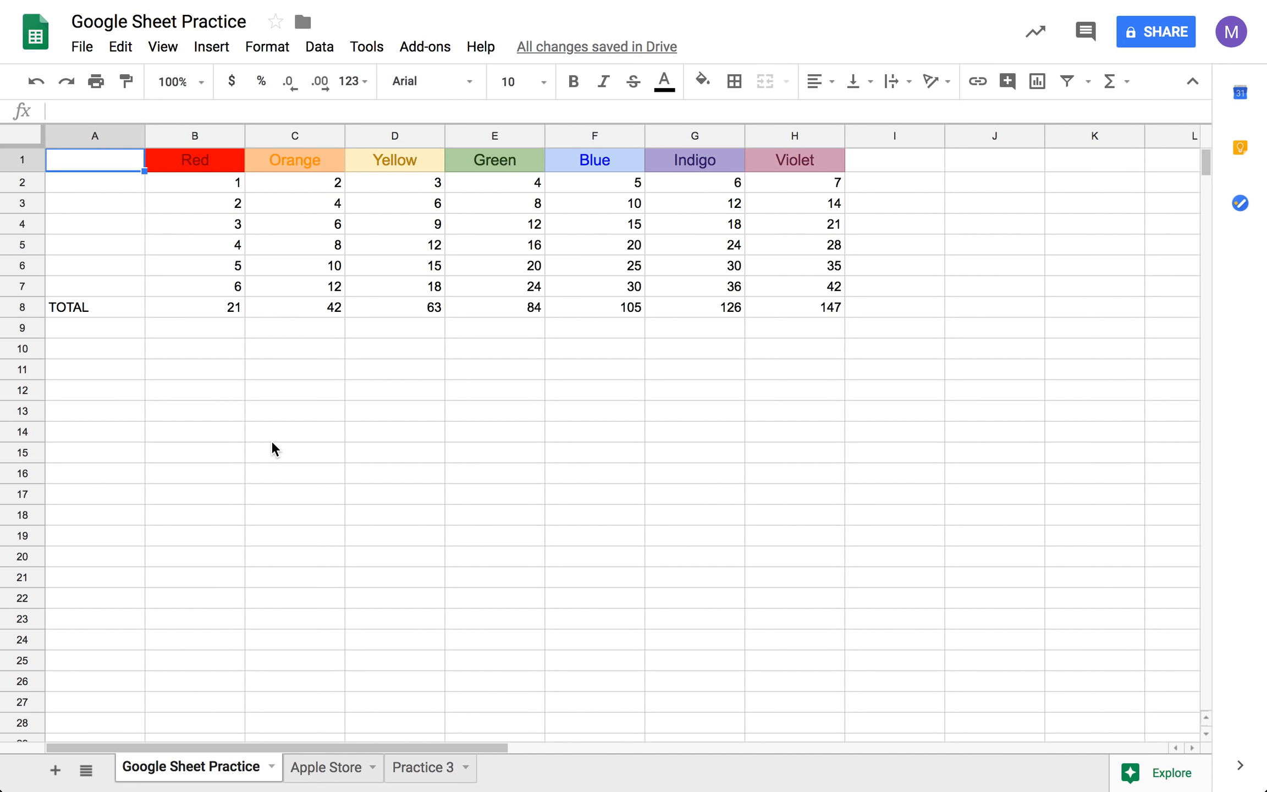
click(194, 349)
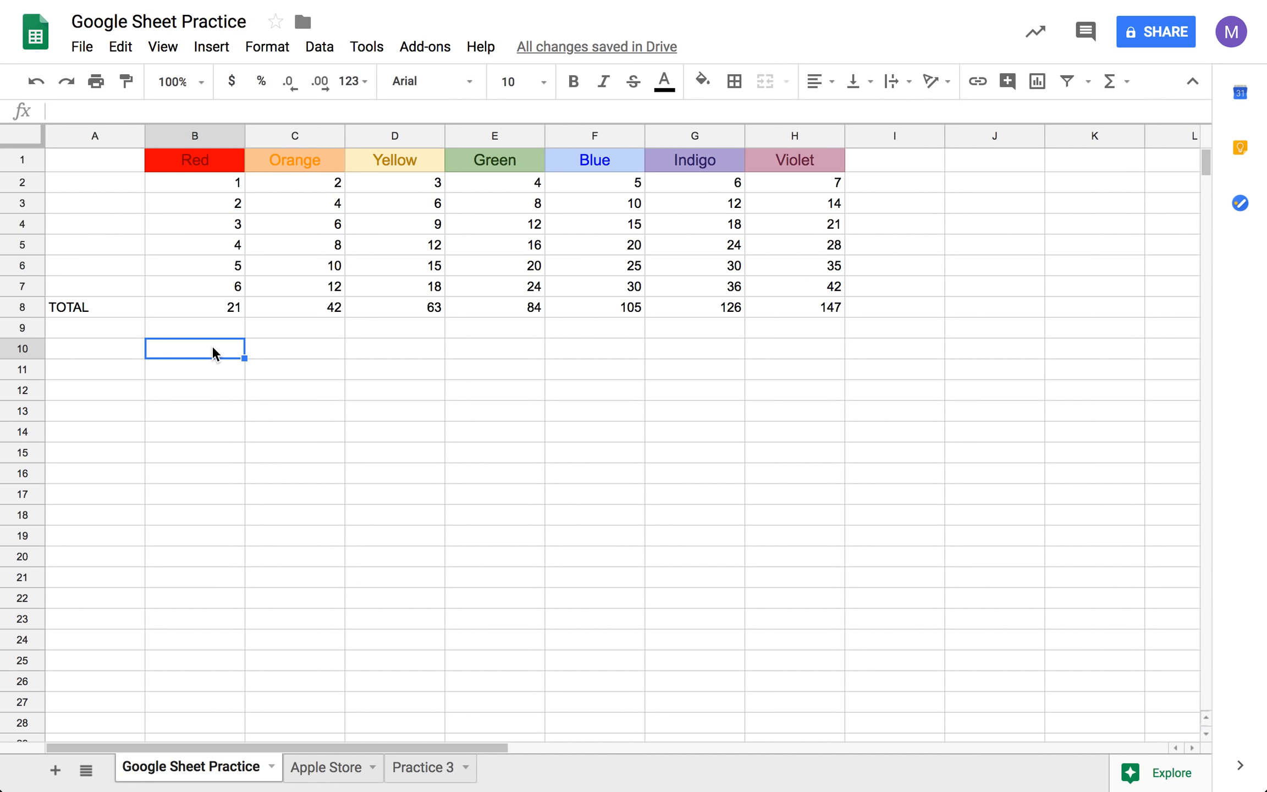
text(=)
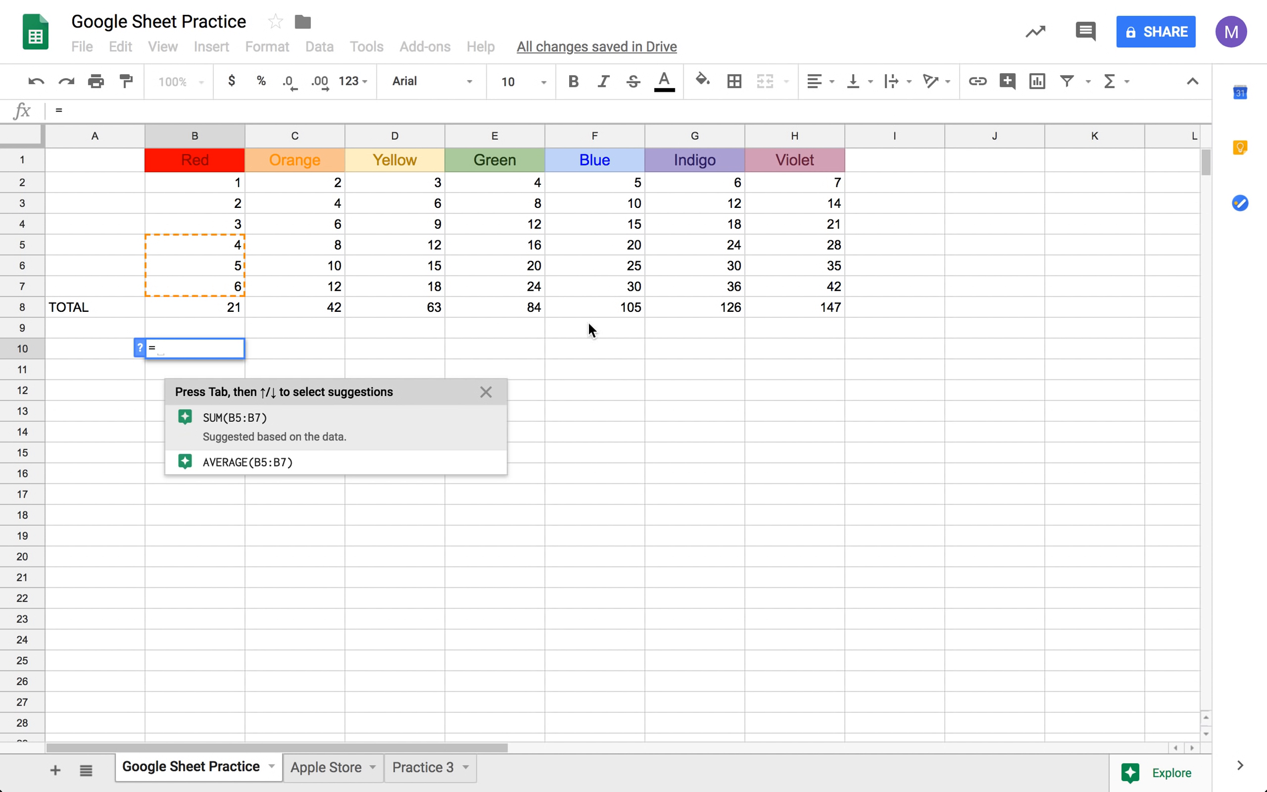
click(486, 392)
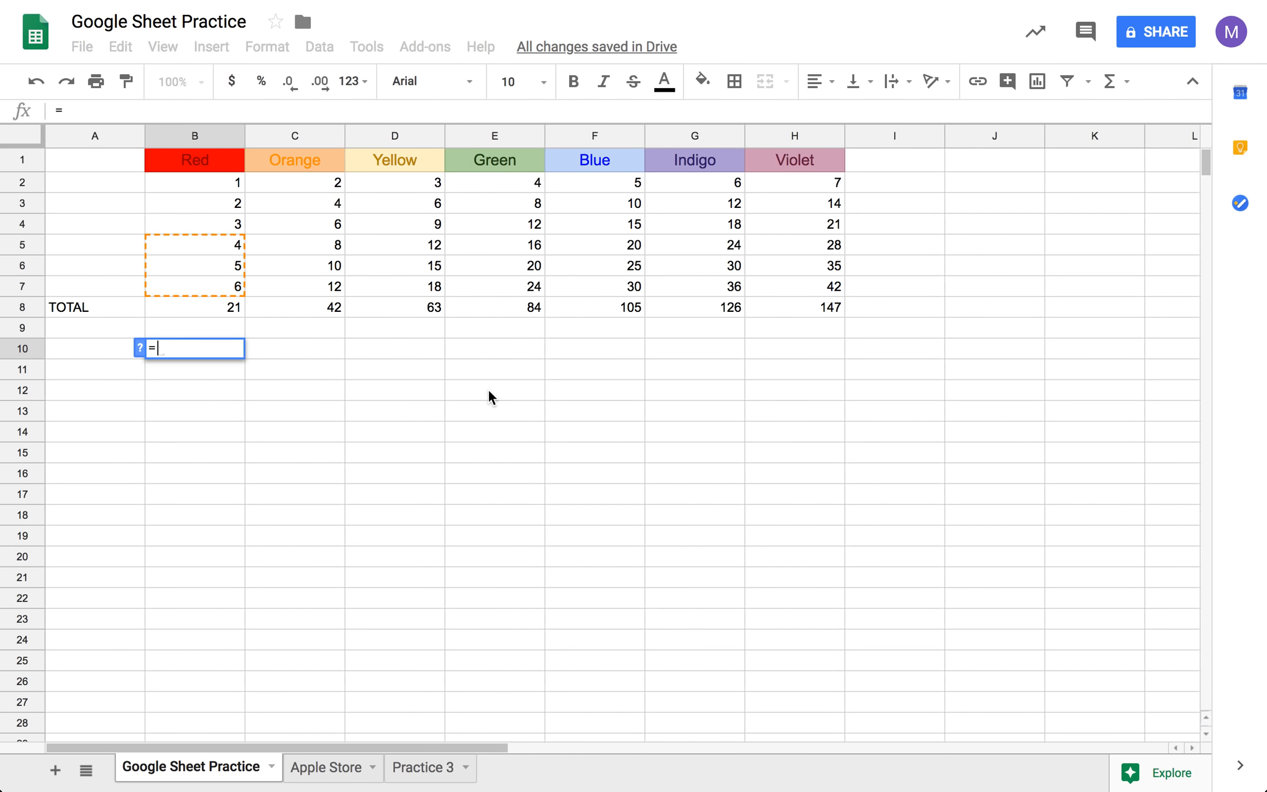
click(1108, 88)
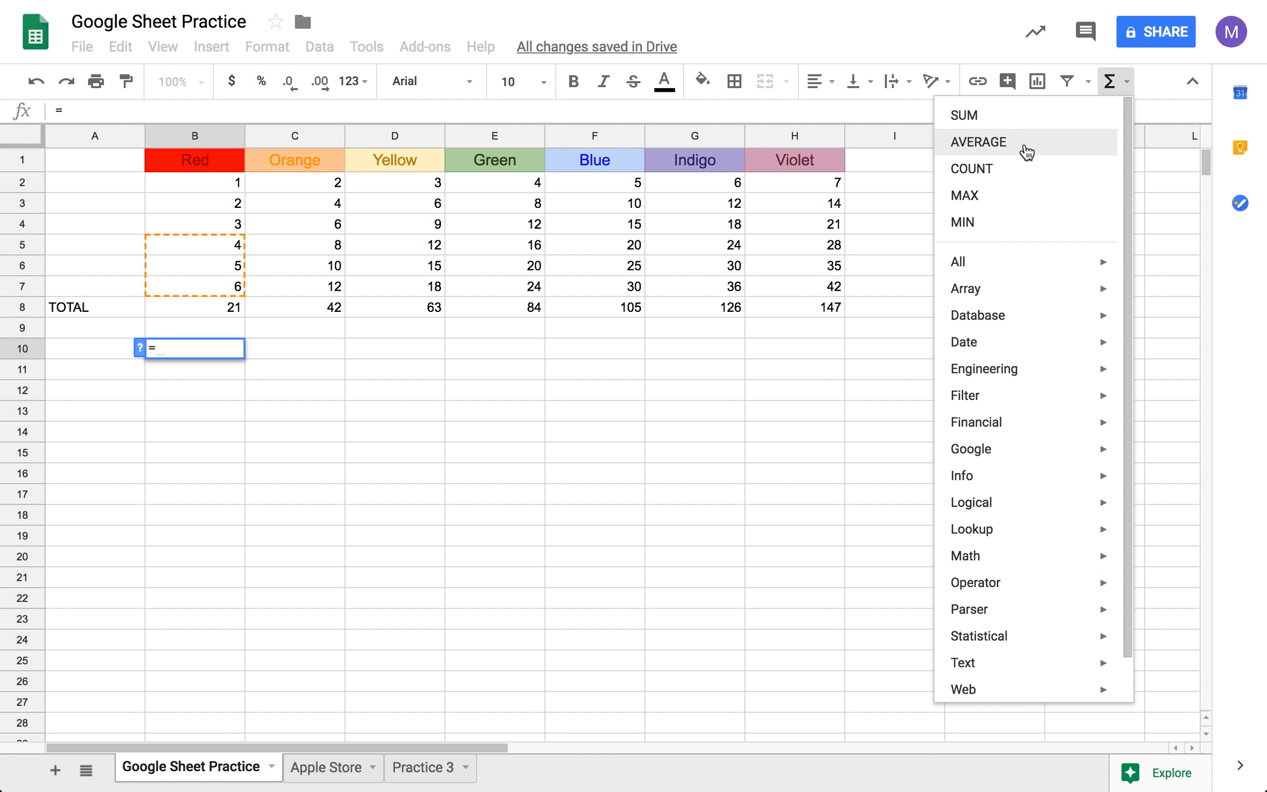
click(1026, 152)
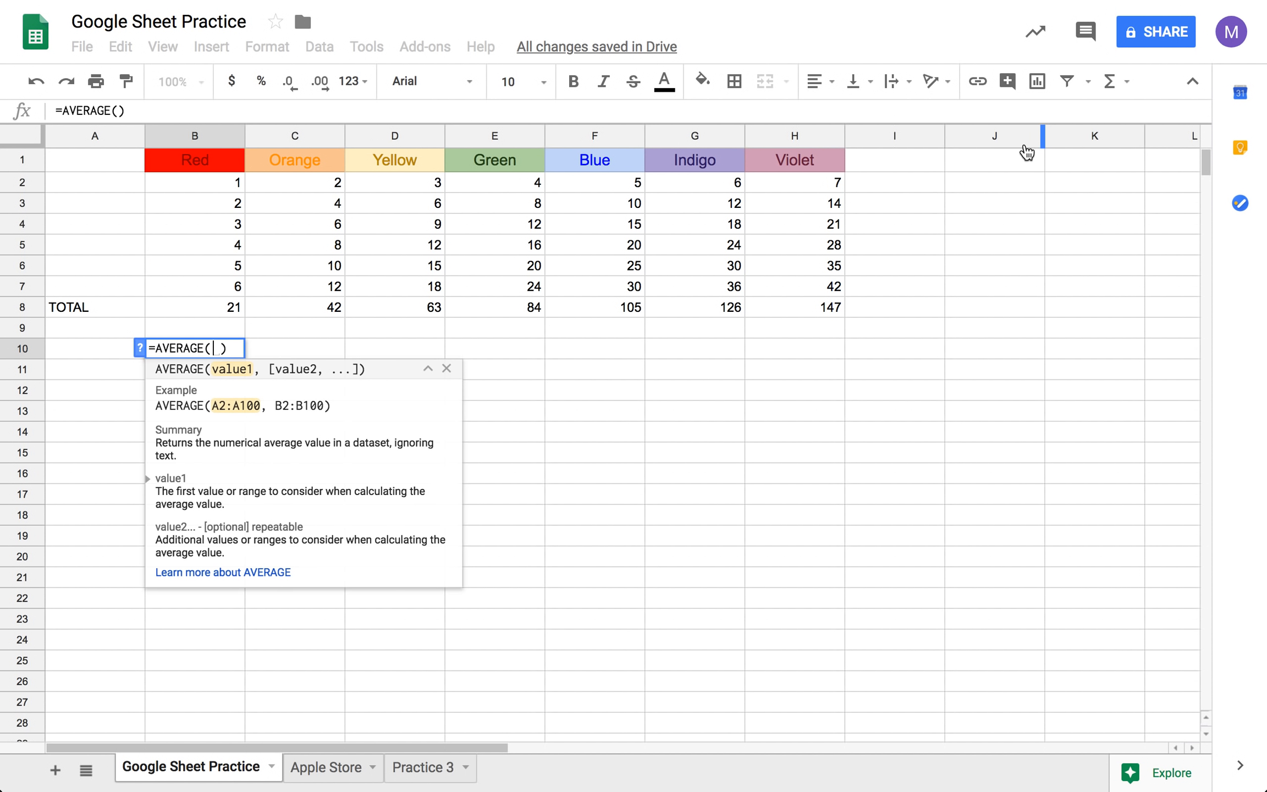
click(233, 179)
drag(234, 269, 235, 291)
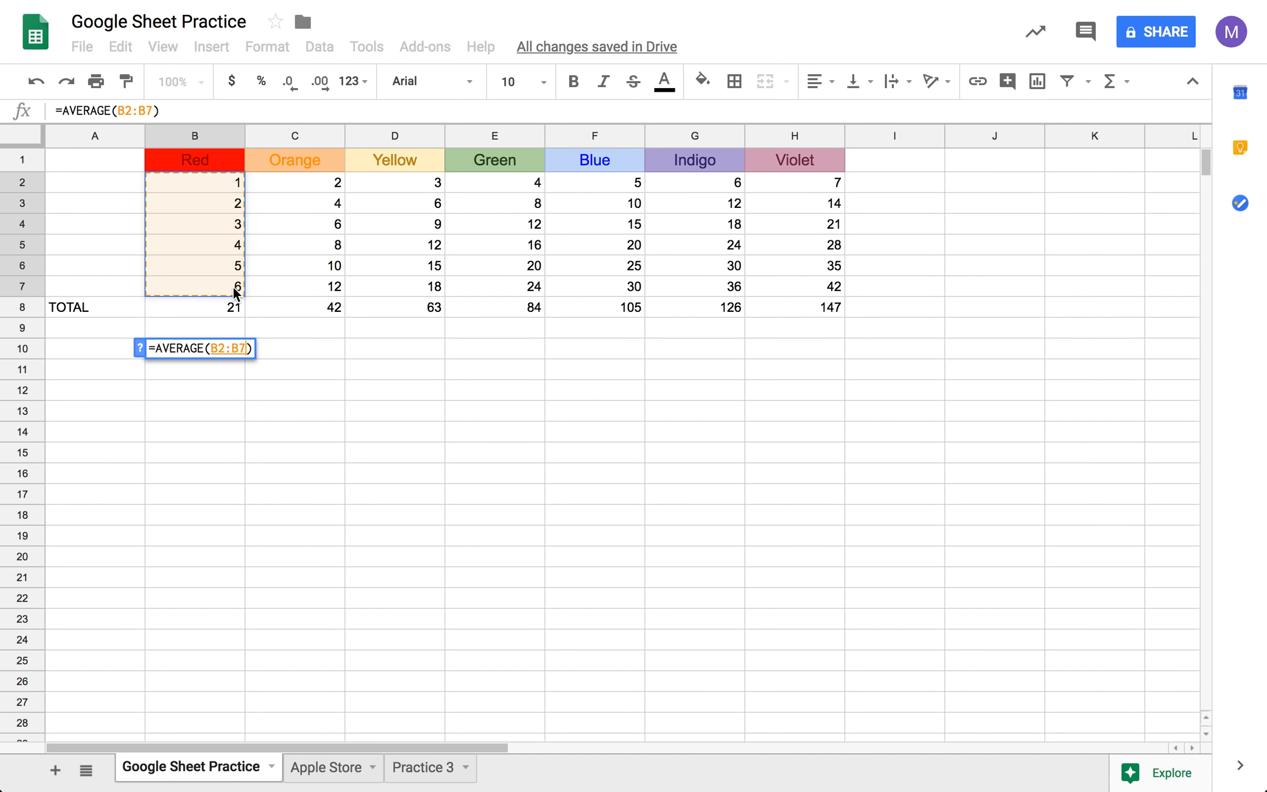
key(Tab)
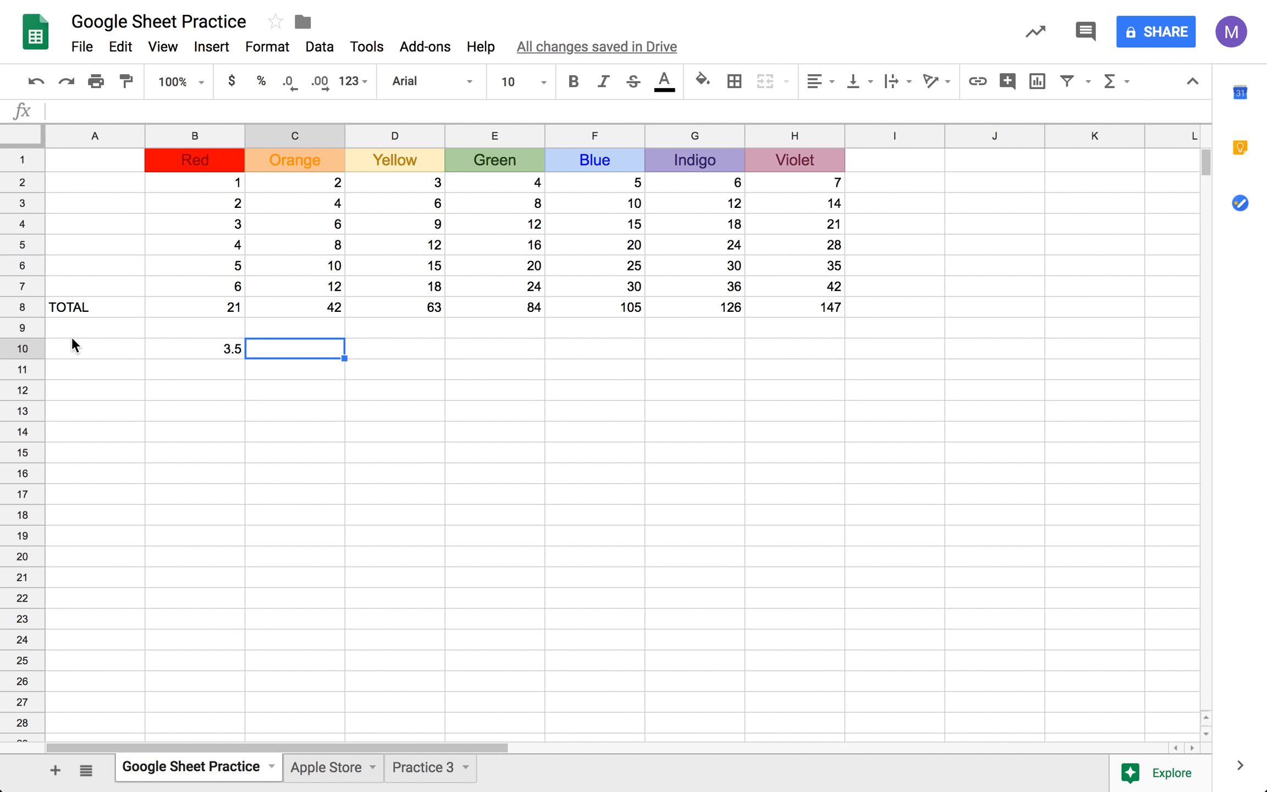
- Label the row in cell A10 as "Average"
click(83, 350)
text(Average)
key(Tab)
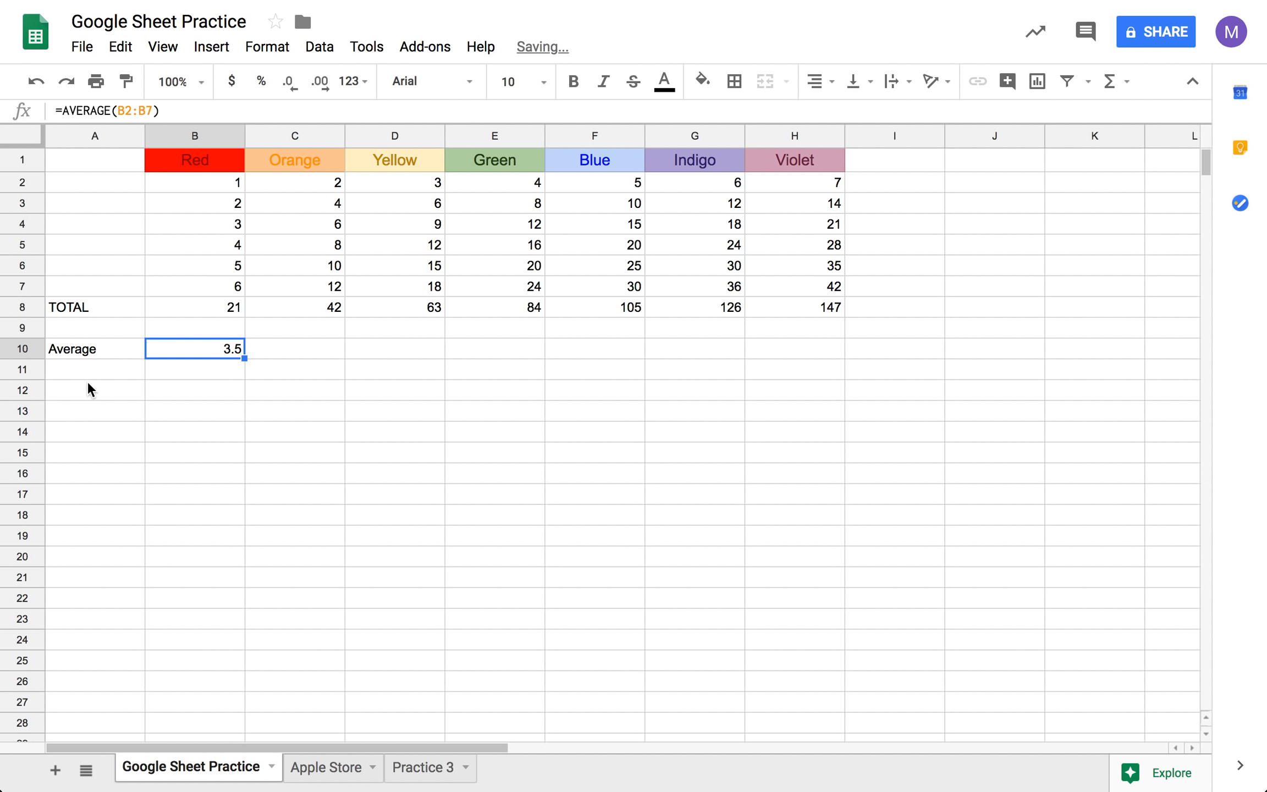
click(90, 354)
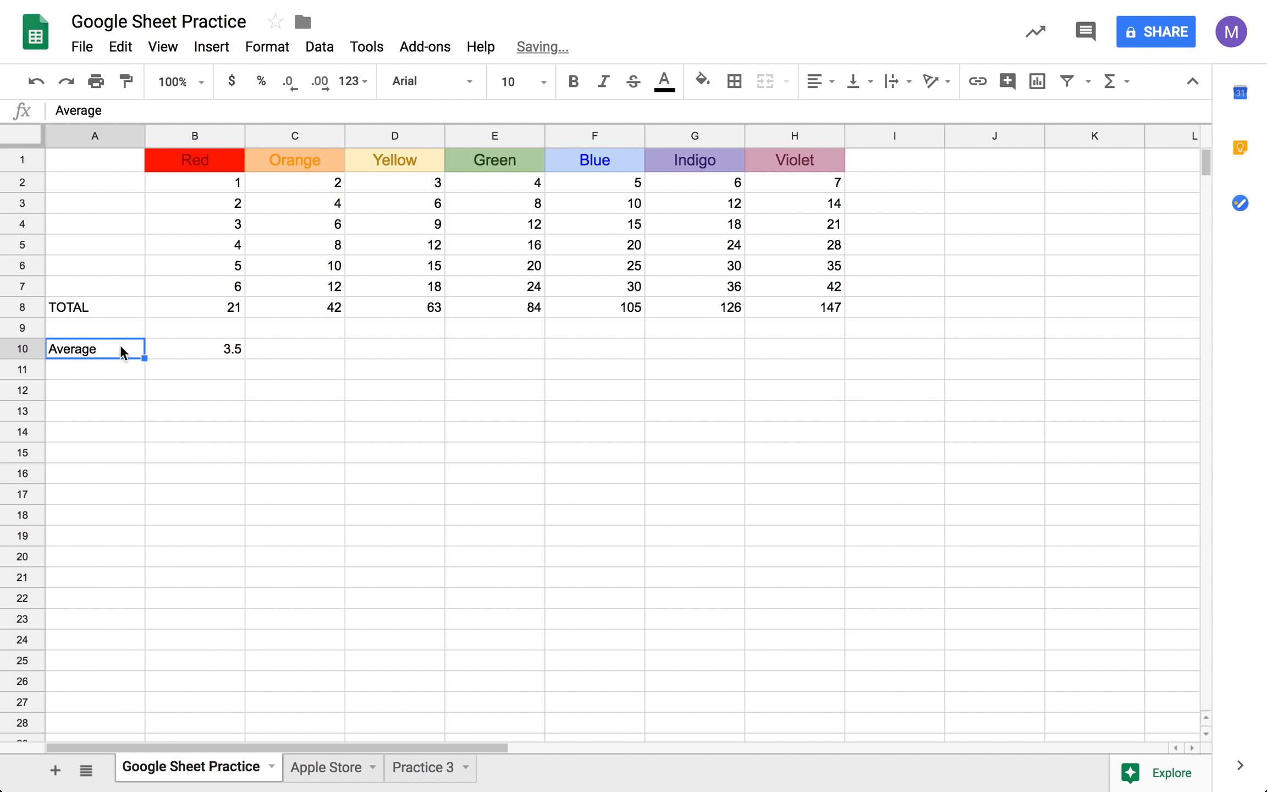
- Calculate the average of the Orange values C2:C7 in cell C10 with the AVERAGE function
click(293, 355)
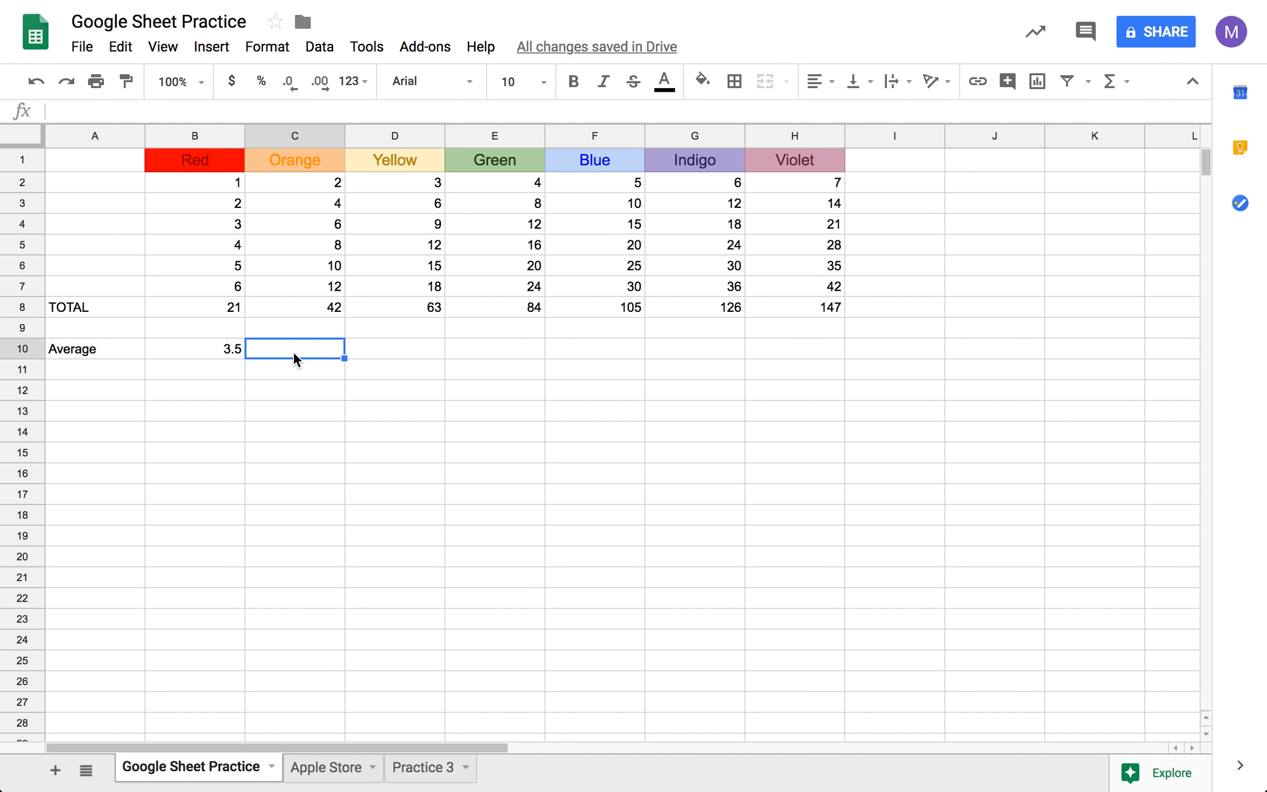
text(=)
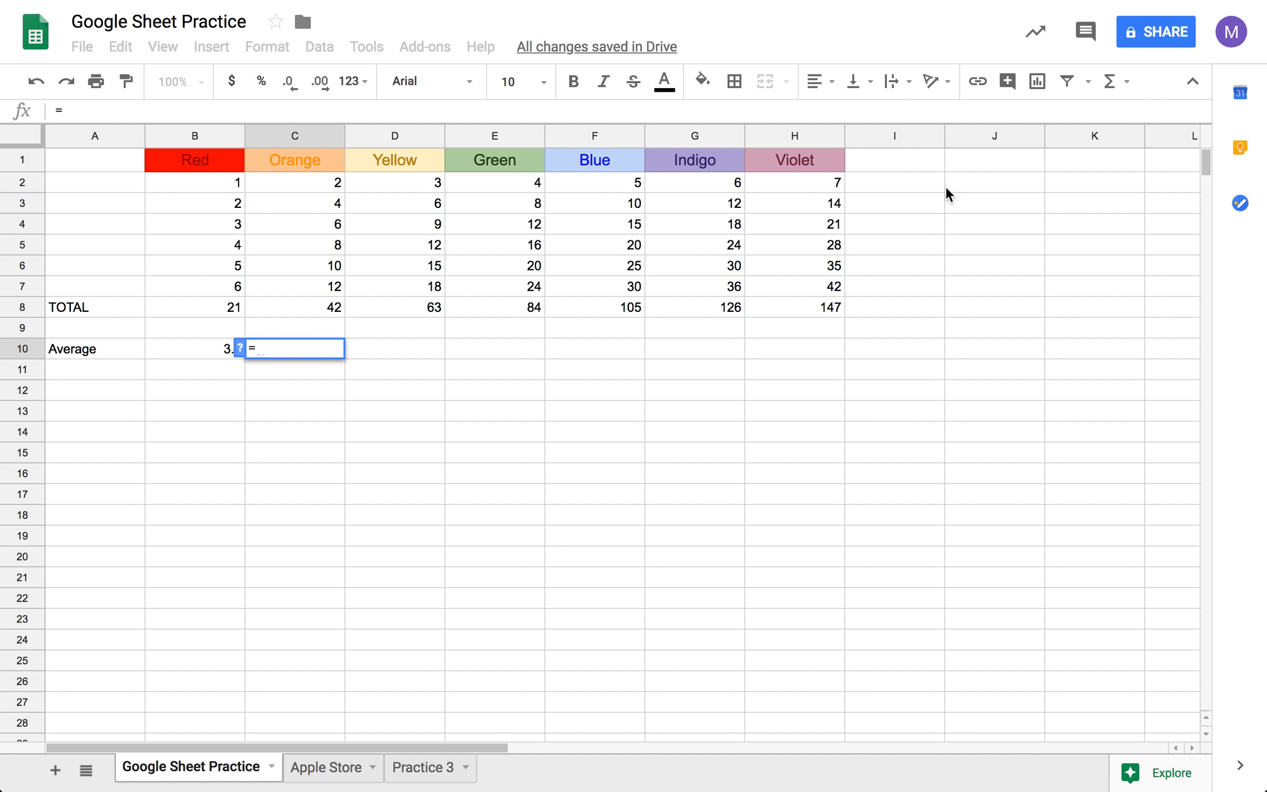
click(1110, 82)
click(1074, 139)
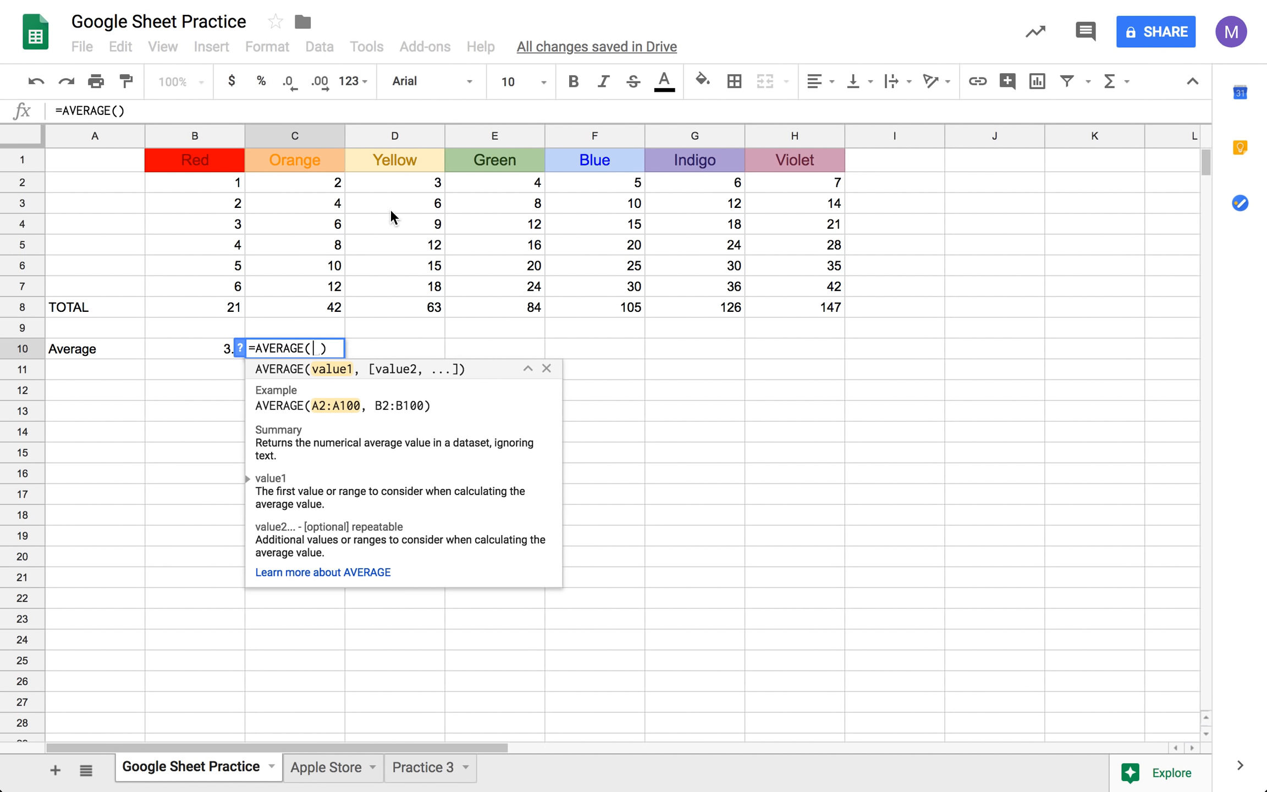
drag(305, 181, 320, 282)
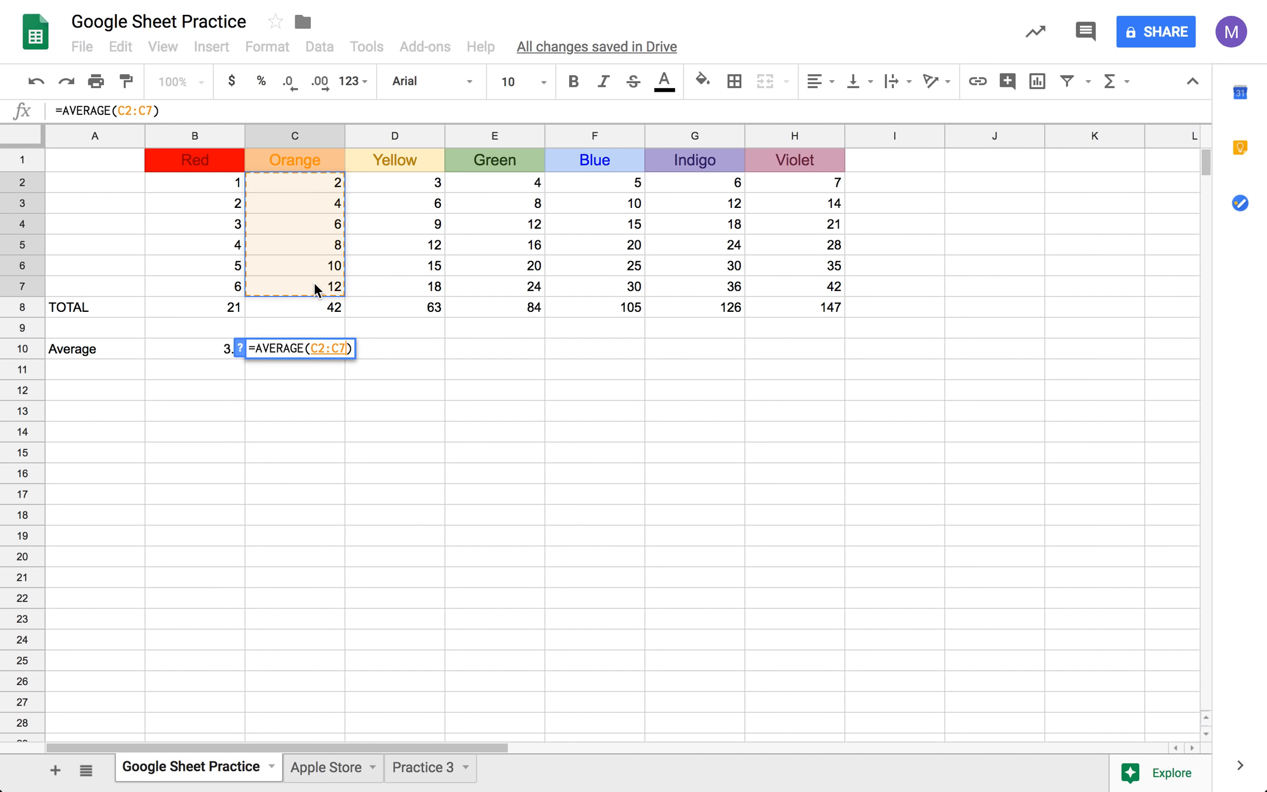
key(Tab)
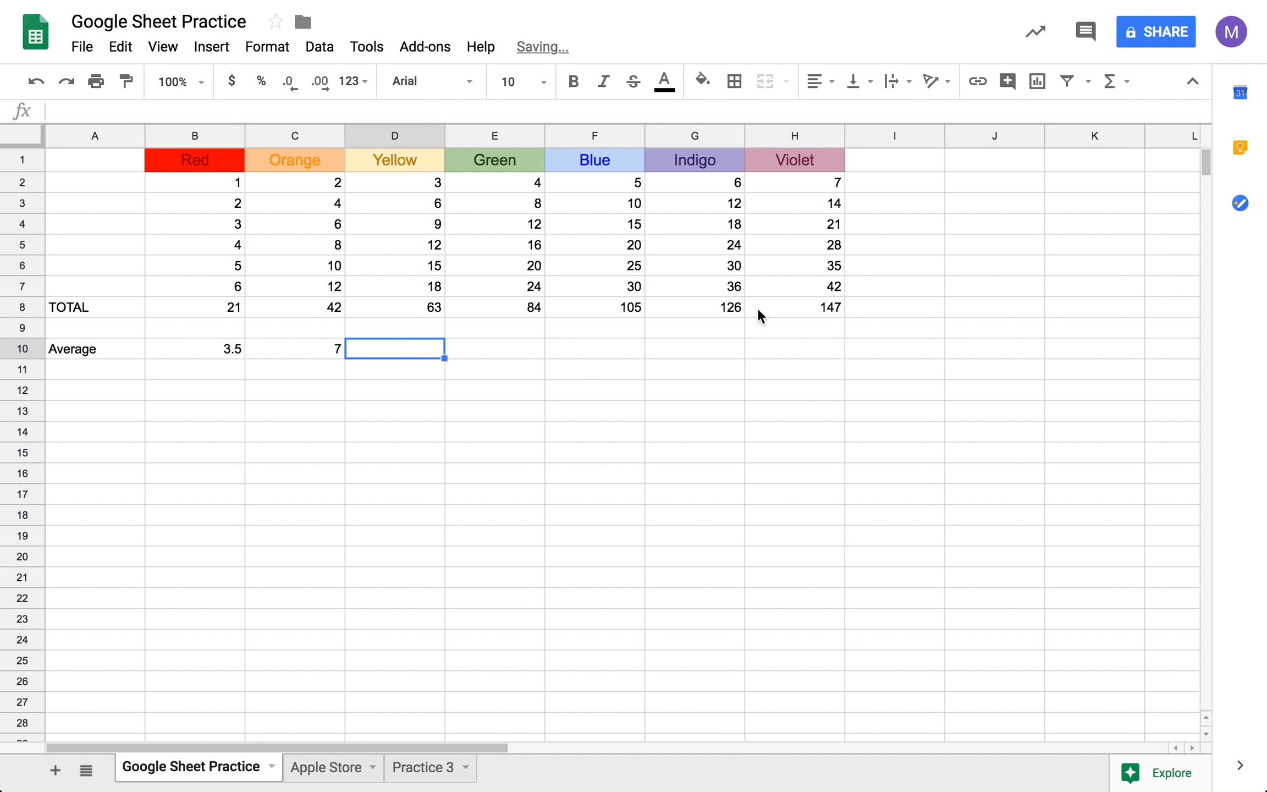
- Calculate the average of the Yellow values D2:D7 in cell D10 with the AVERAGE function
text(=)
click(1110, 94)
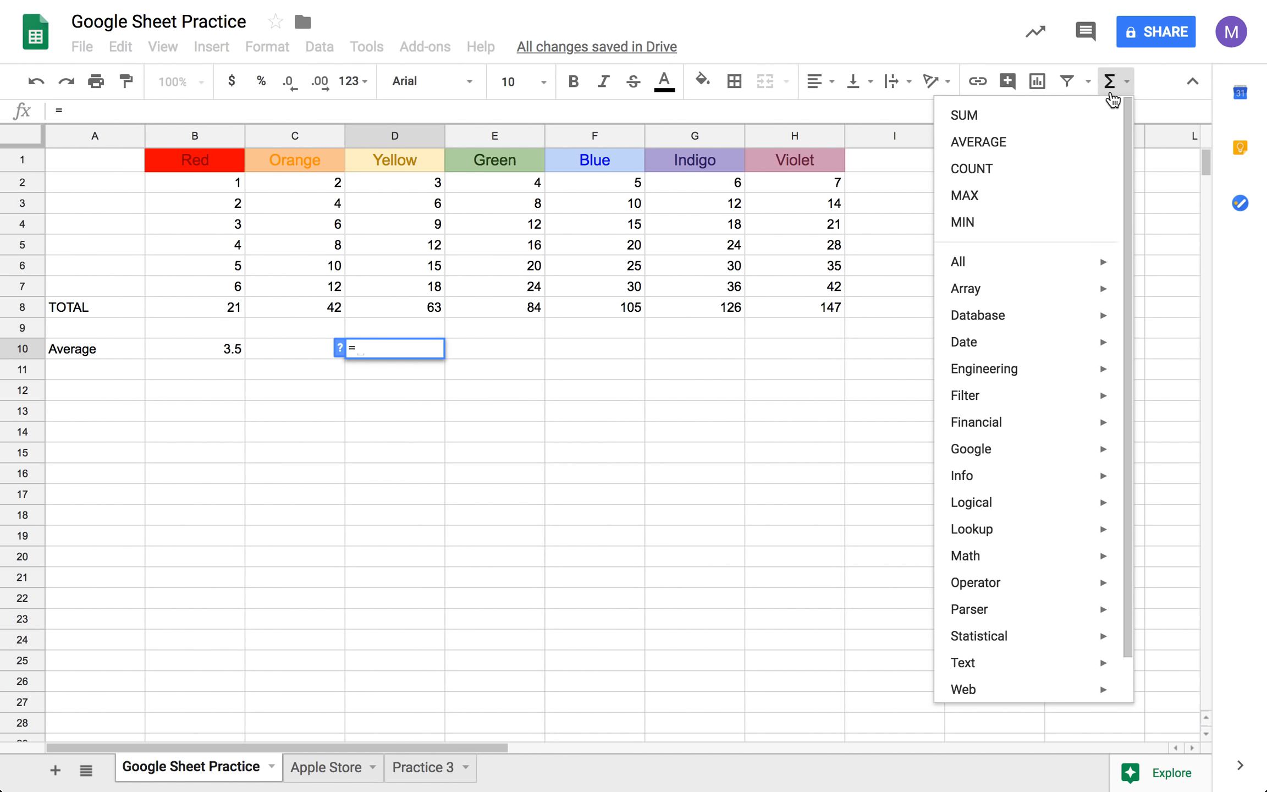
click(1067, 152)
drag(404, 186, 405, 290)
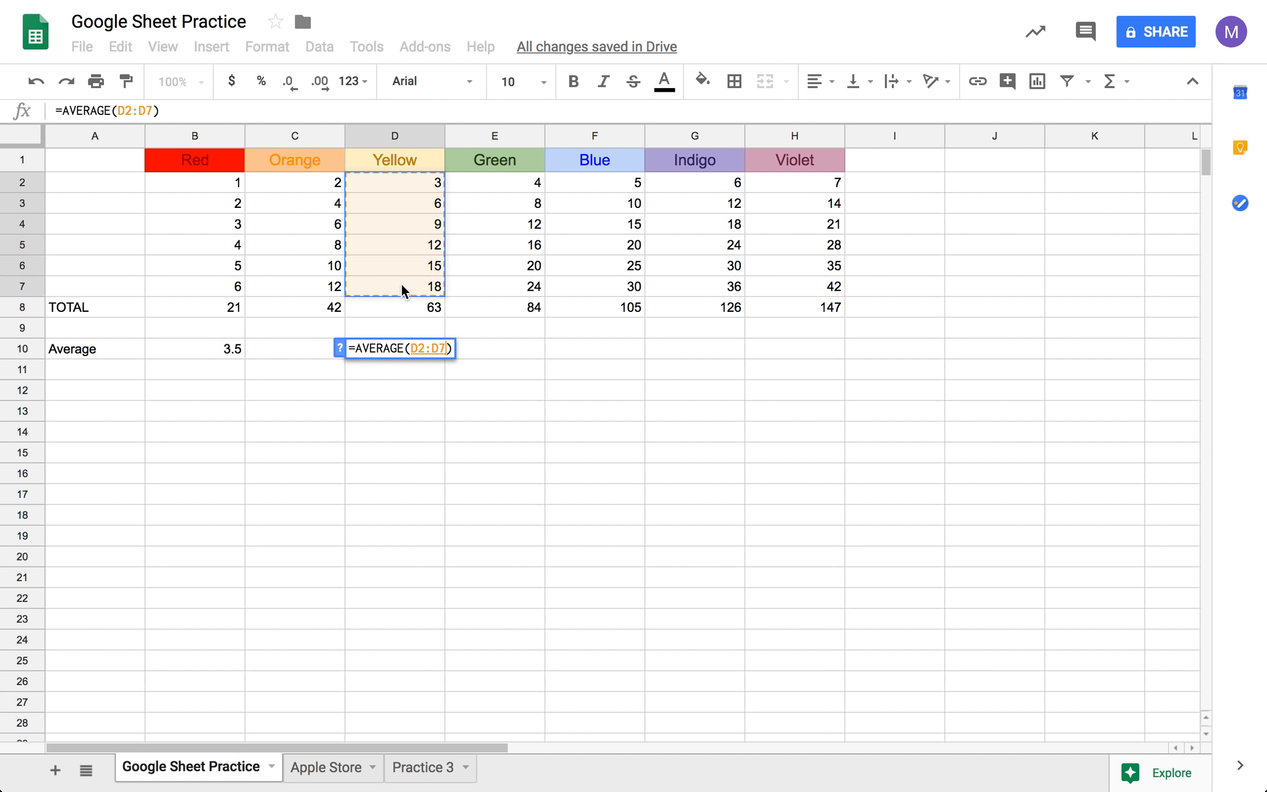
key(Tab)
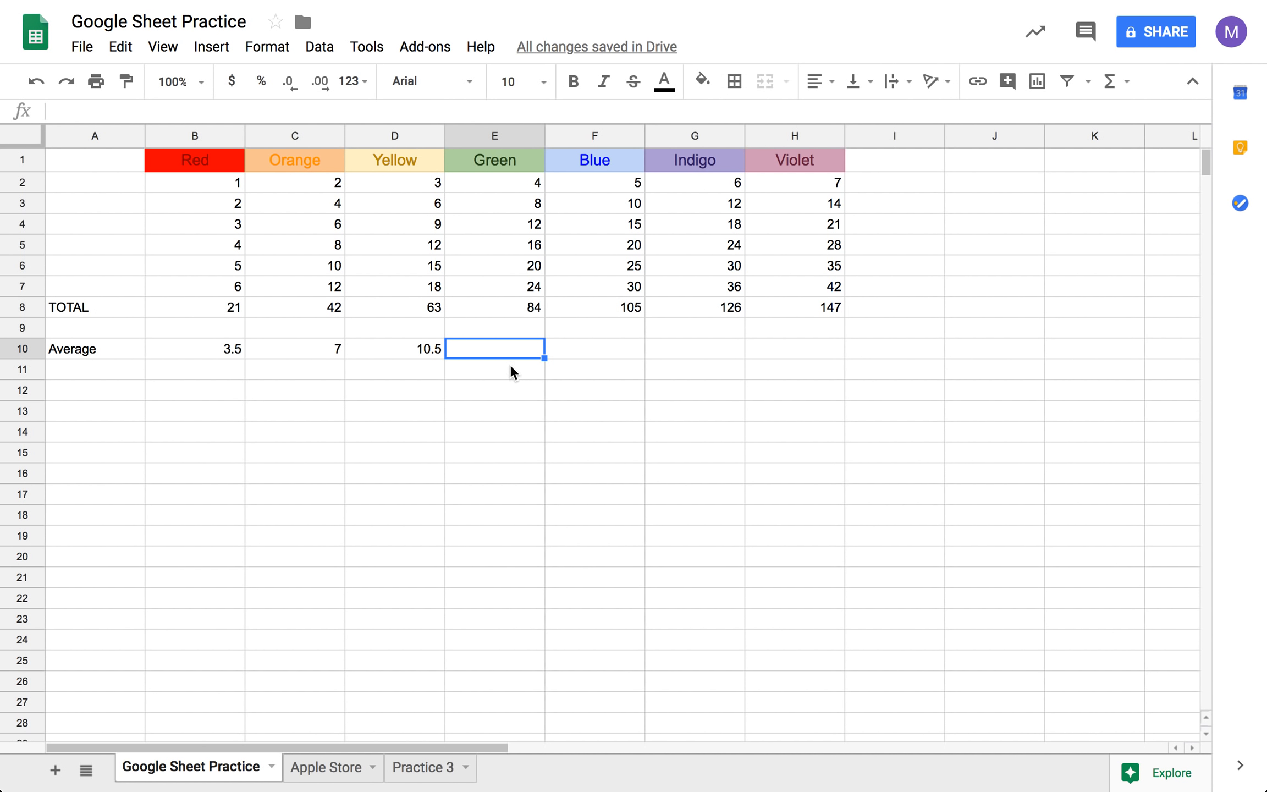
- Calculate the average of the Green values E2:E7 in cell E10 with the AVERAGE function
click(1111, 83)
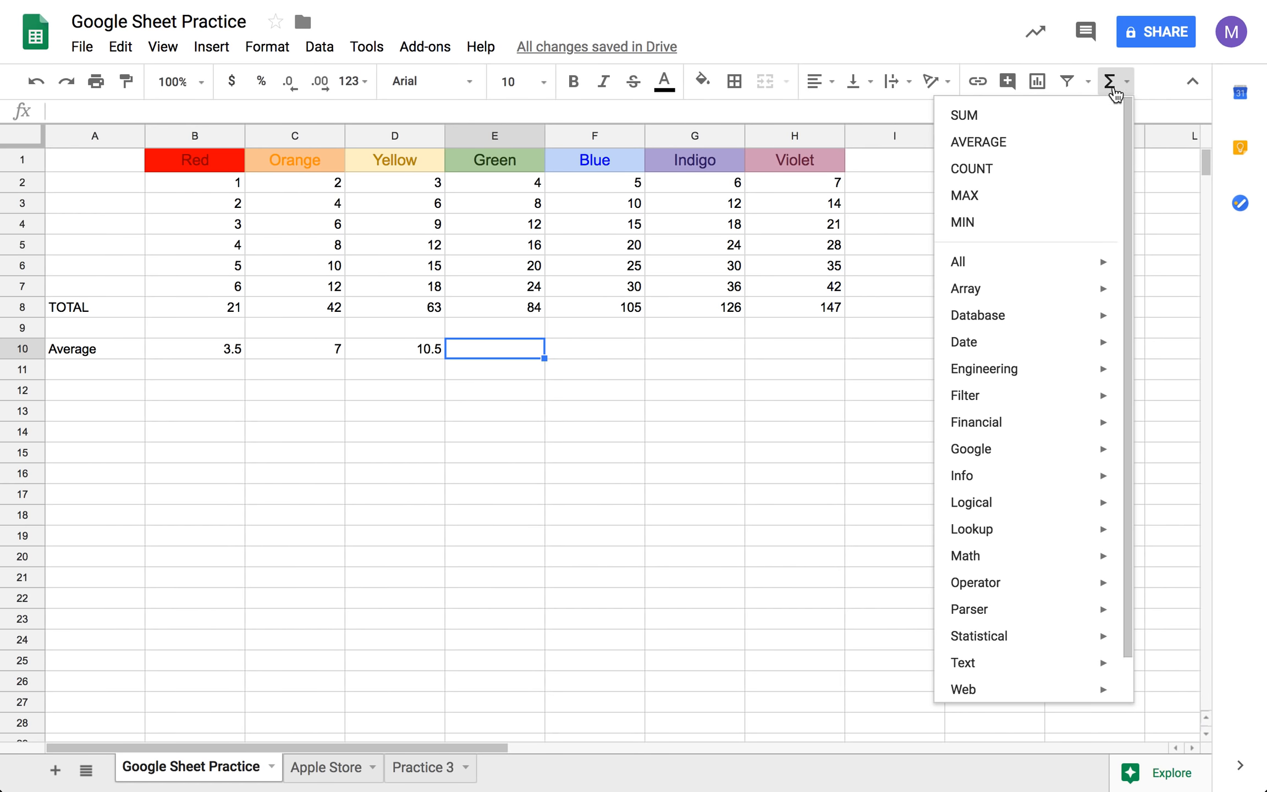
click(1090, 140)
drag(525, 182, 533, 287)
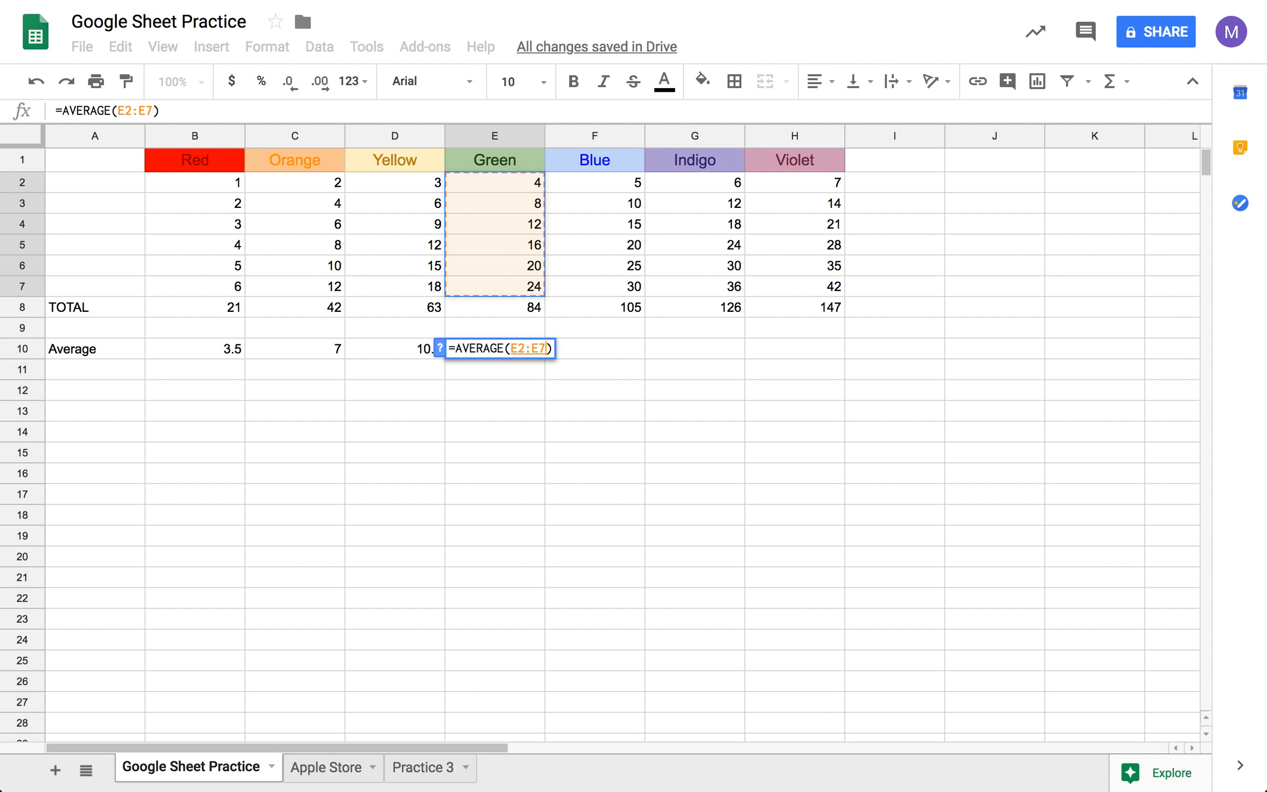
key(Tab)
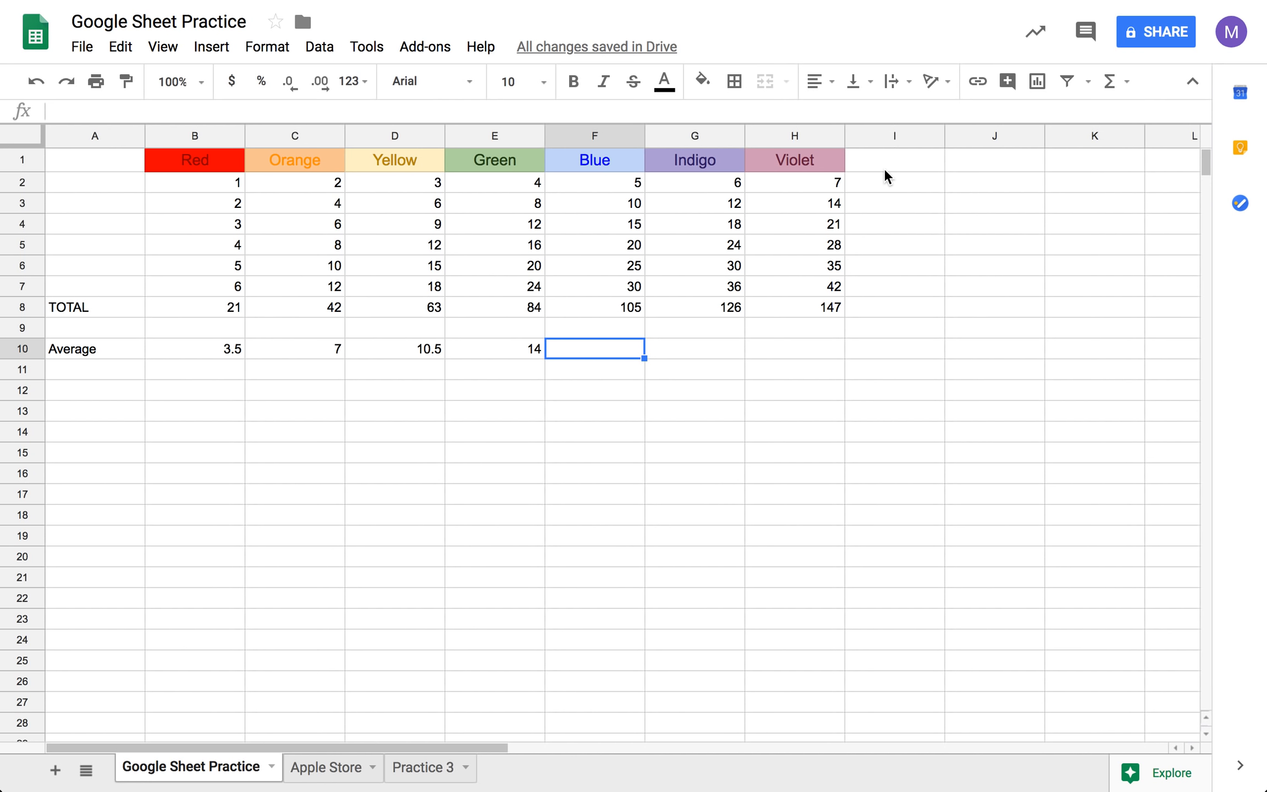
- Calculate the average of the Blue values F2:F7 in cell F10 with the AVERAGE function
text(=)
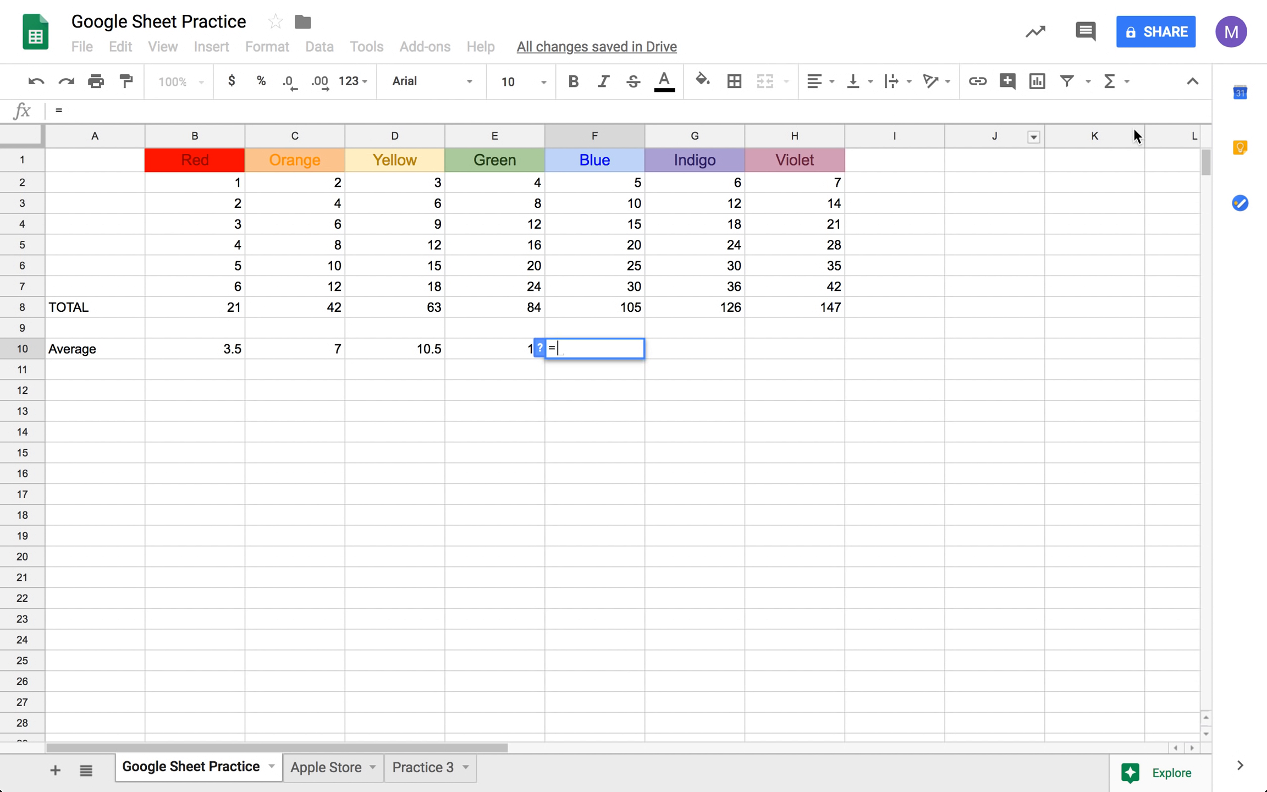
click(1127, 91)
click(1052, 148)
drag(636, 184, 632, 286)
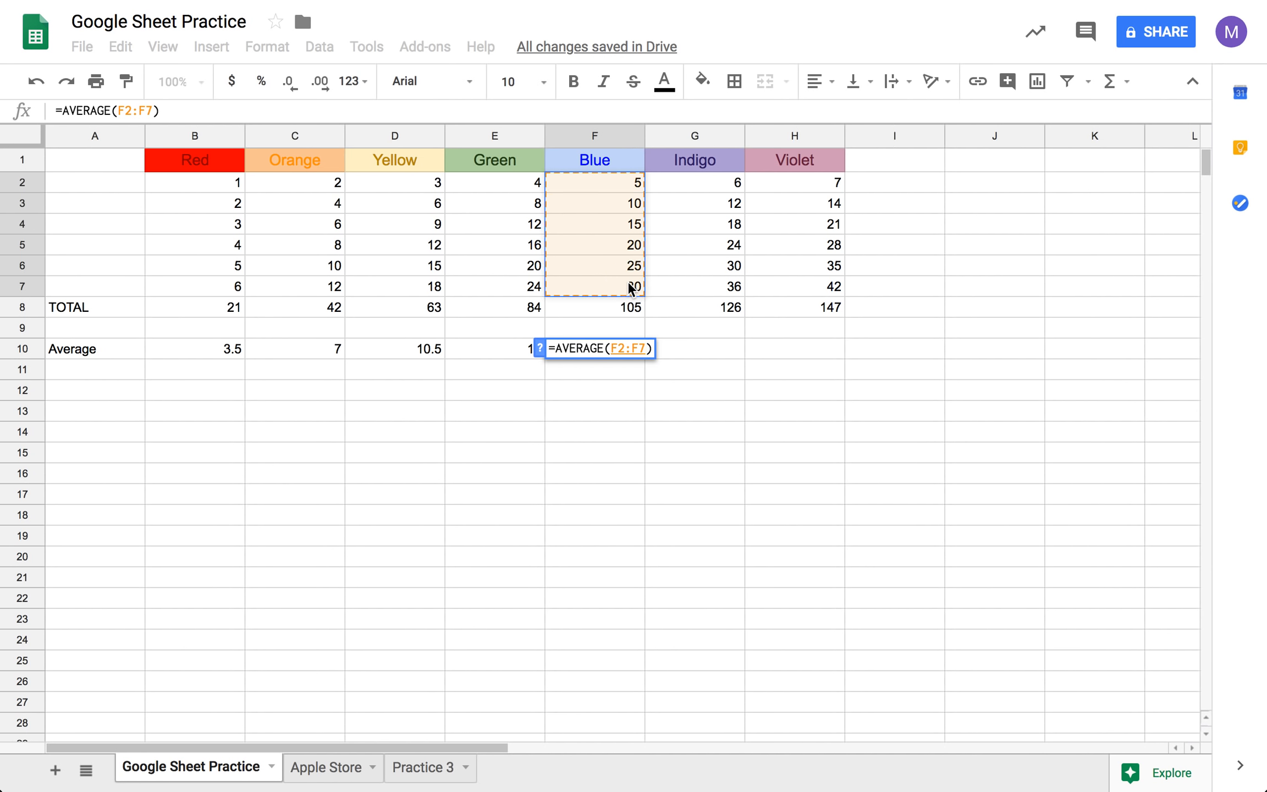
key(Tab)
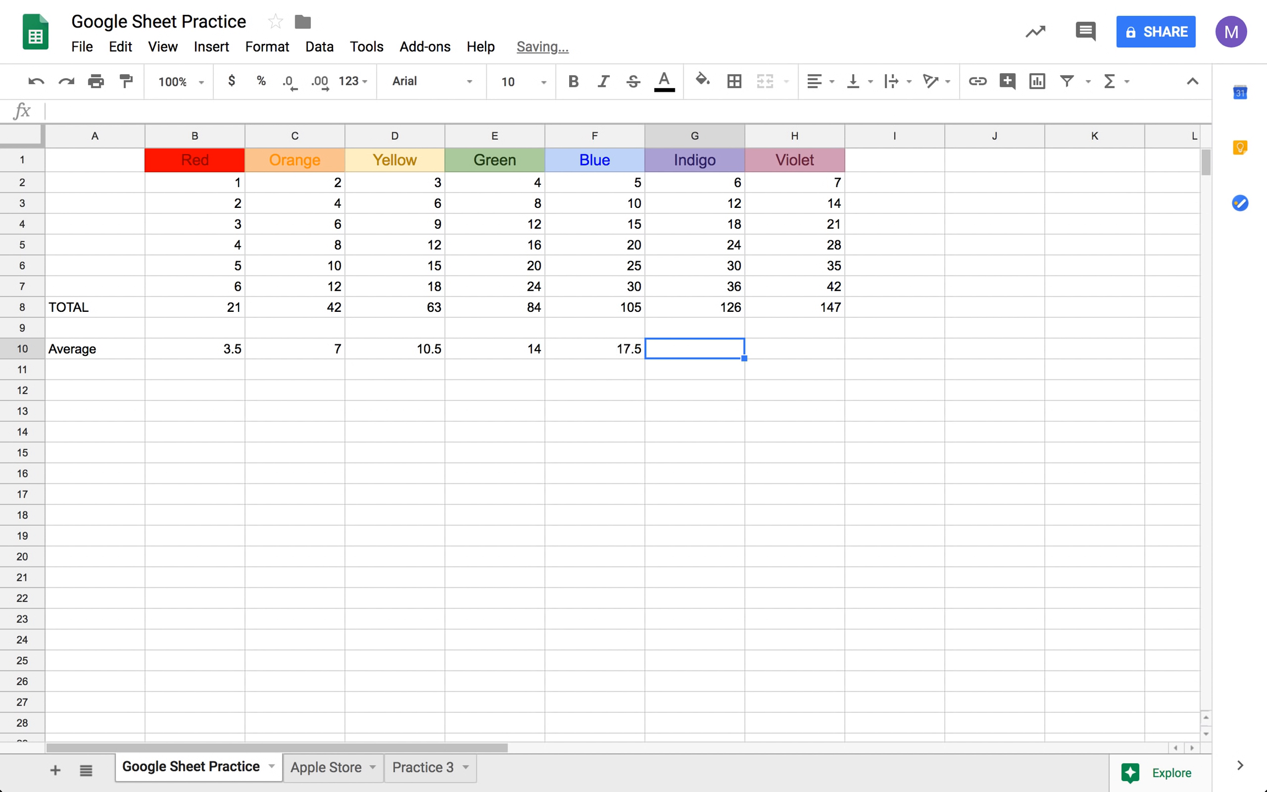
- Calculate the Indigo average in cell G10 by dividing the sum by the number of values, using =SUM(G2:G7)/6
drag(708, 183, 709, 278)
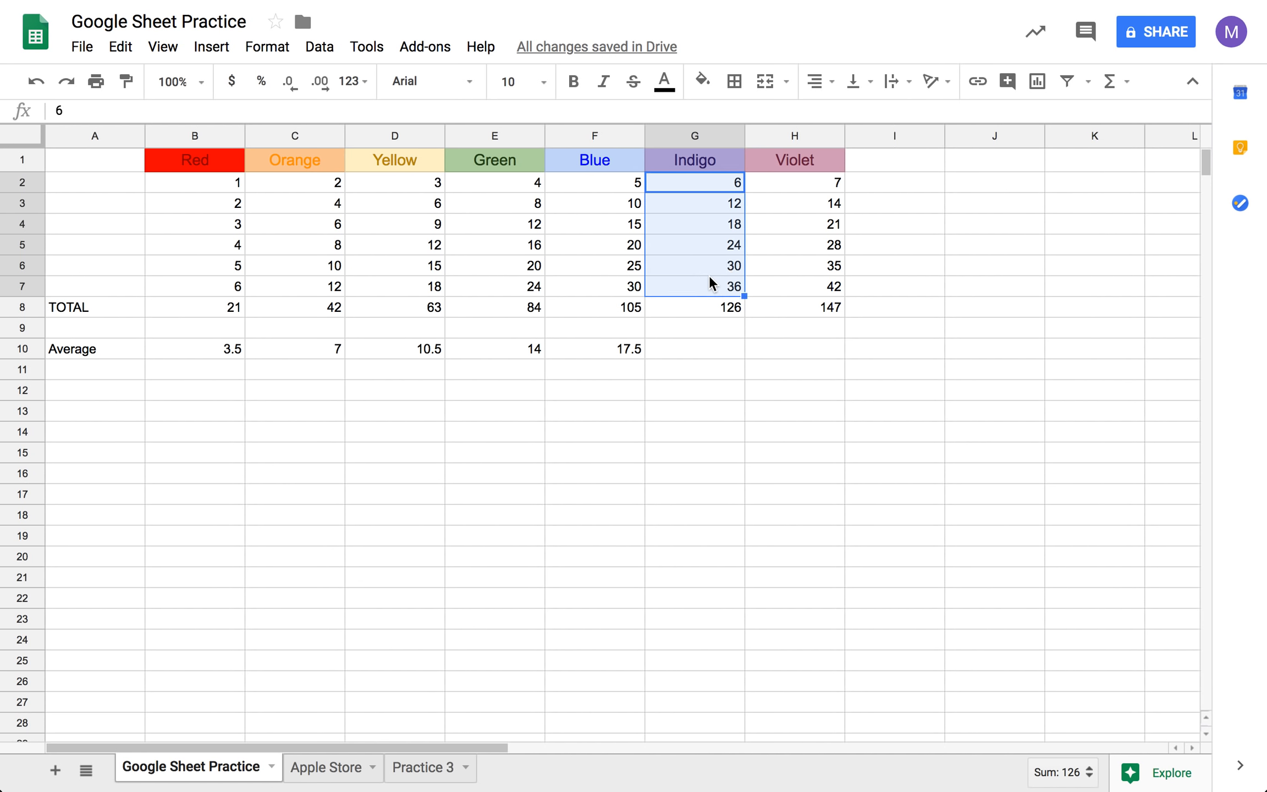
click(707, 336)
click(717, 341)
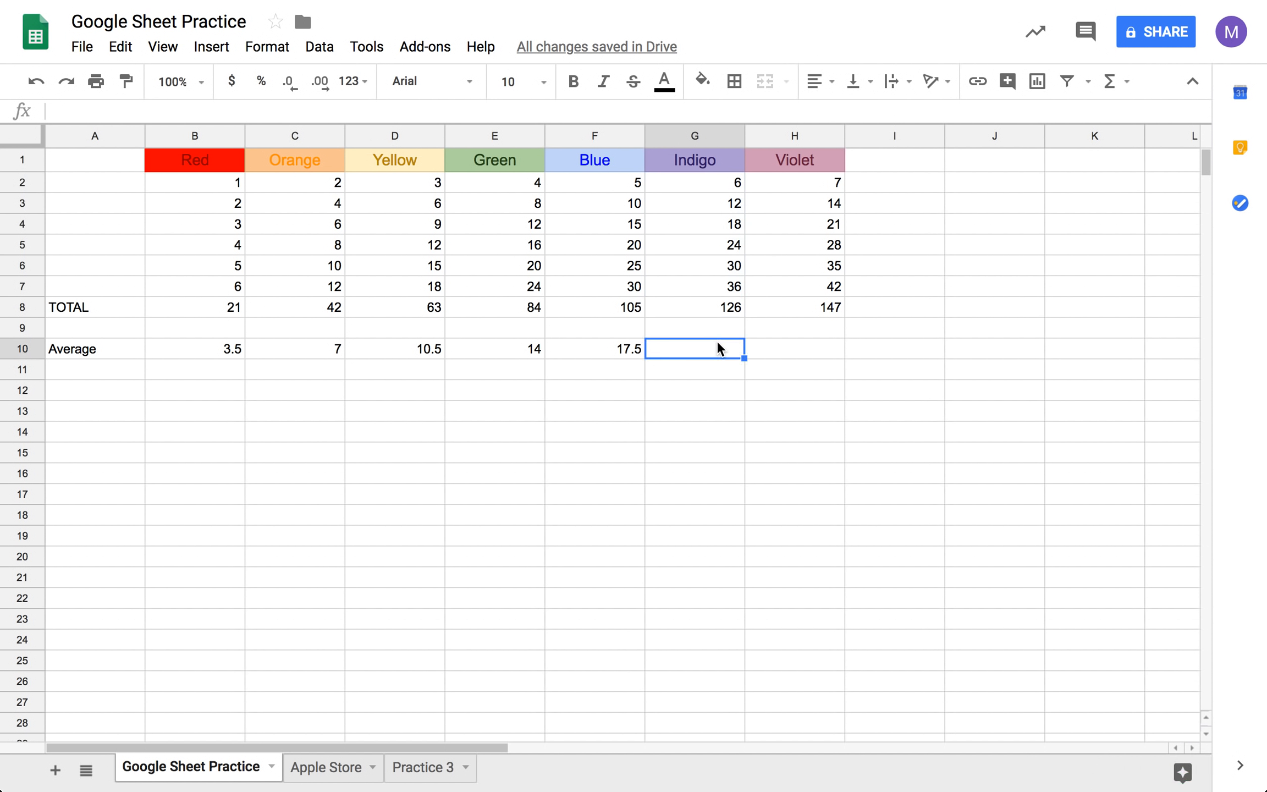
text(=)
click(1109, 81)
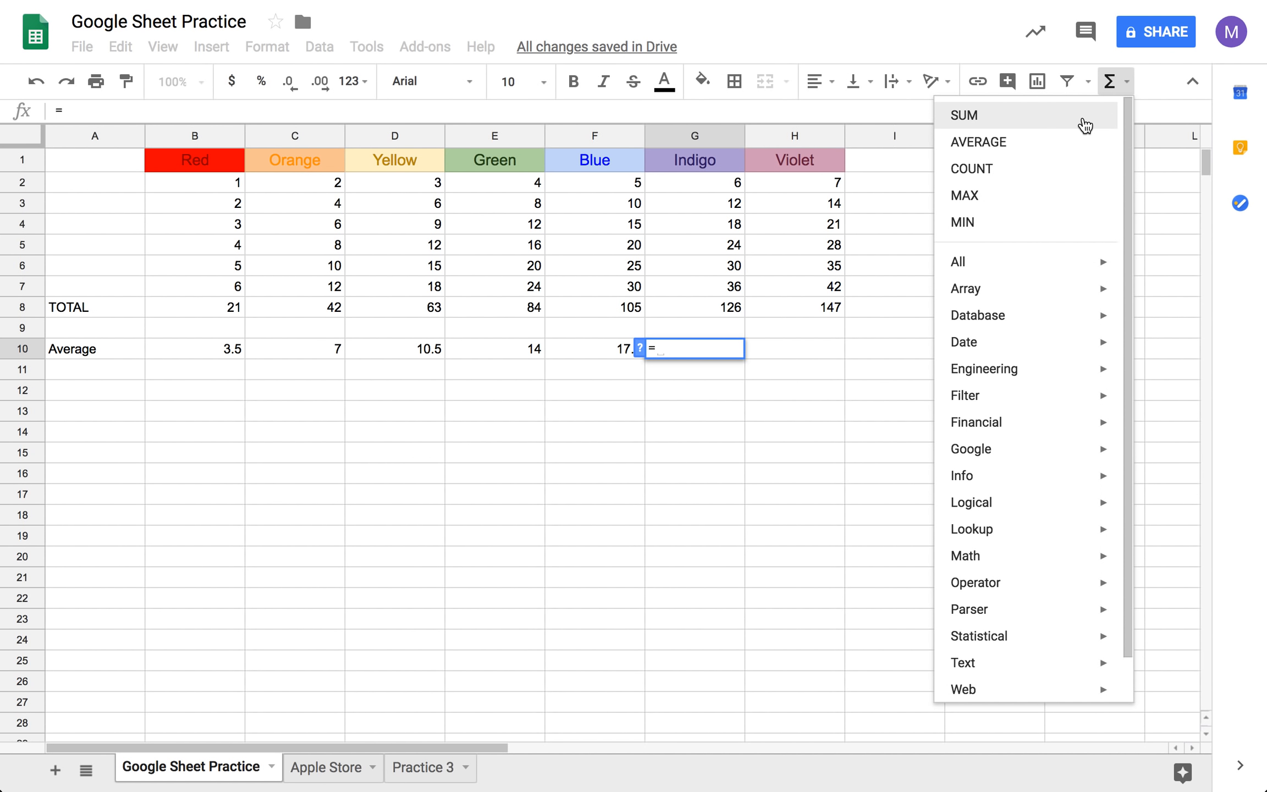
click(1084, 126)
drag(727, 184, 727, 297)
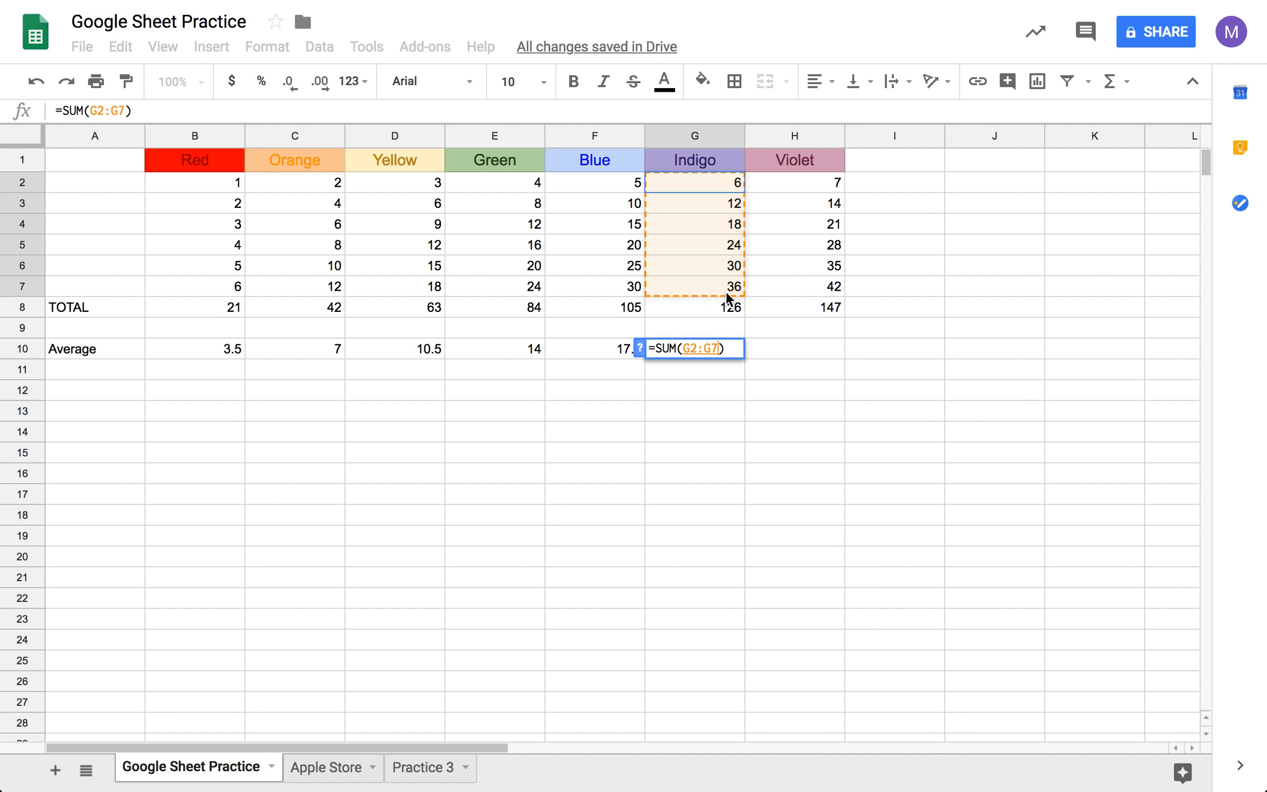
key(Right)
text(/)
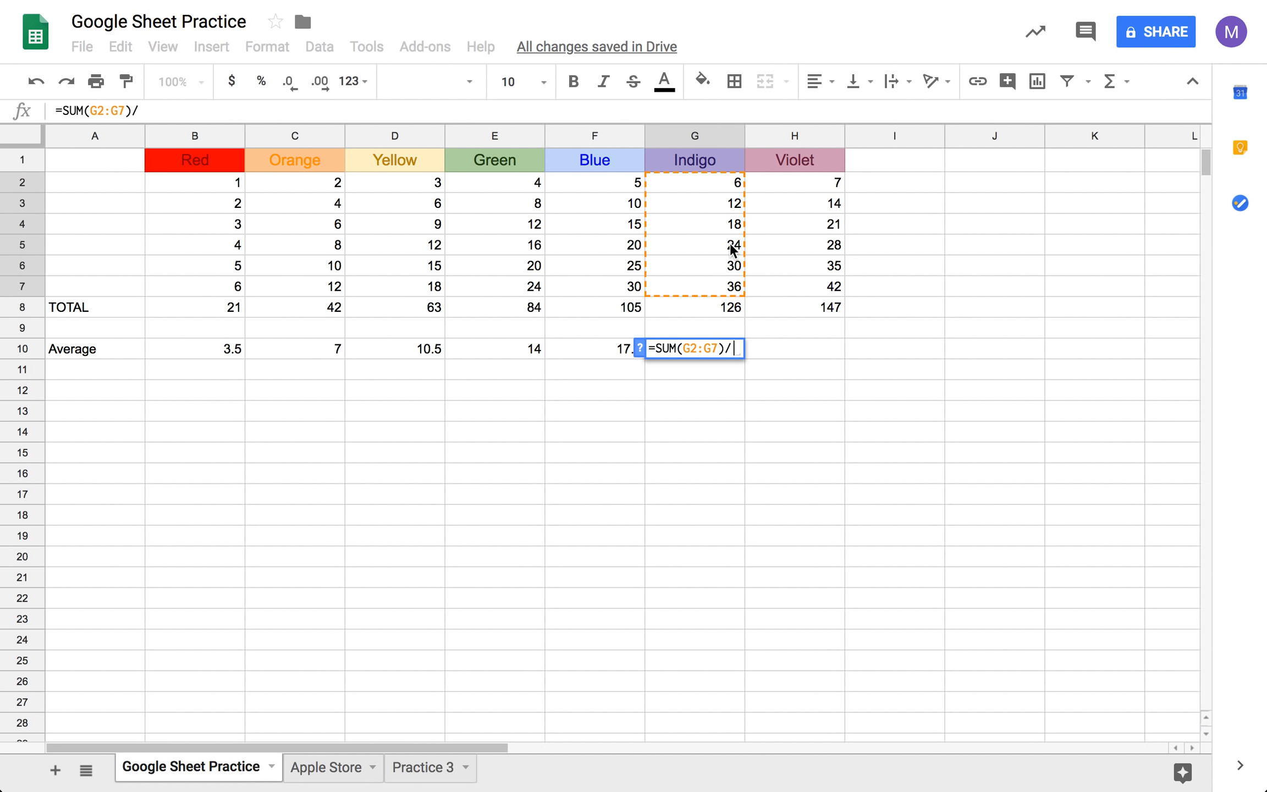
text(6)
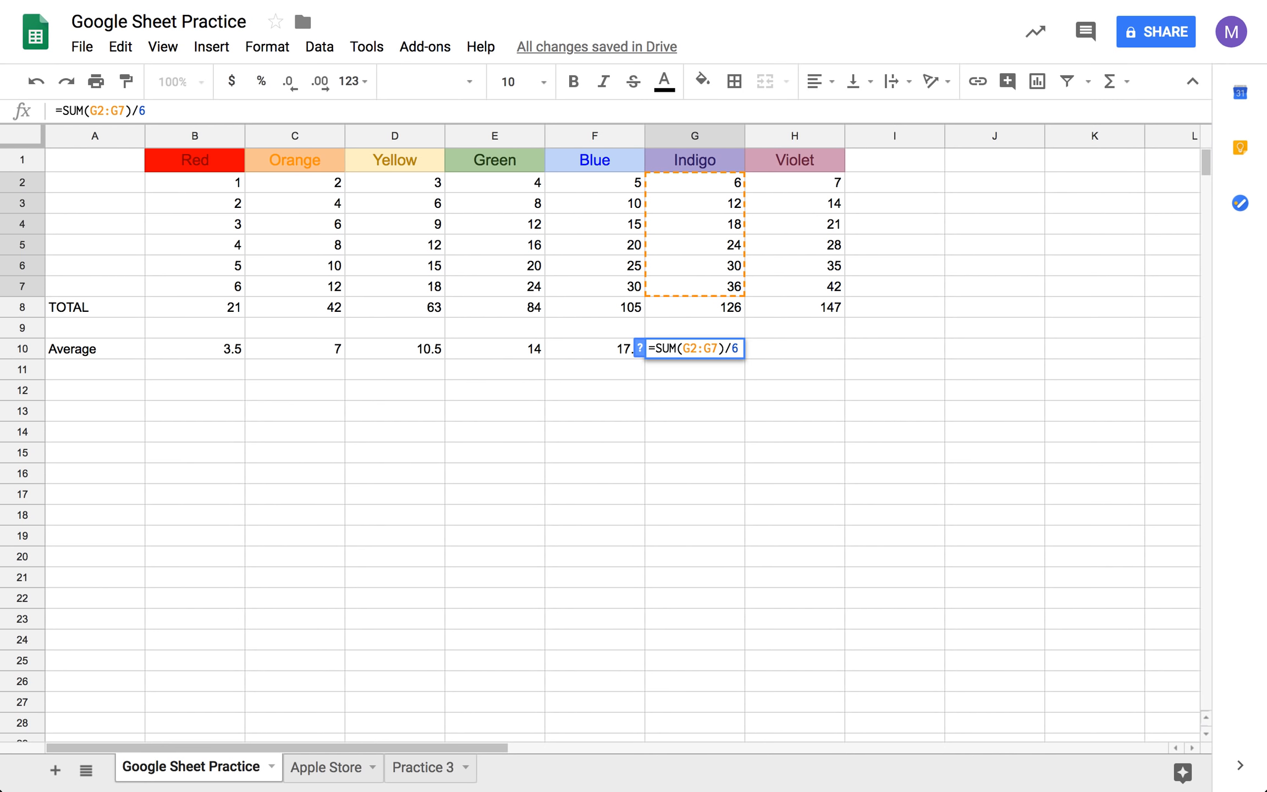
key(Tab)
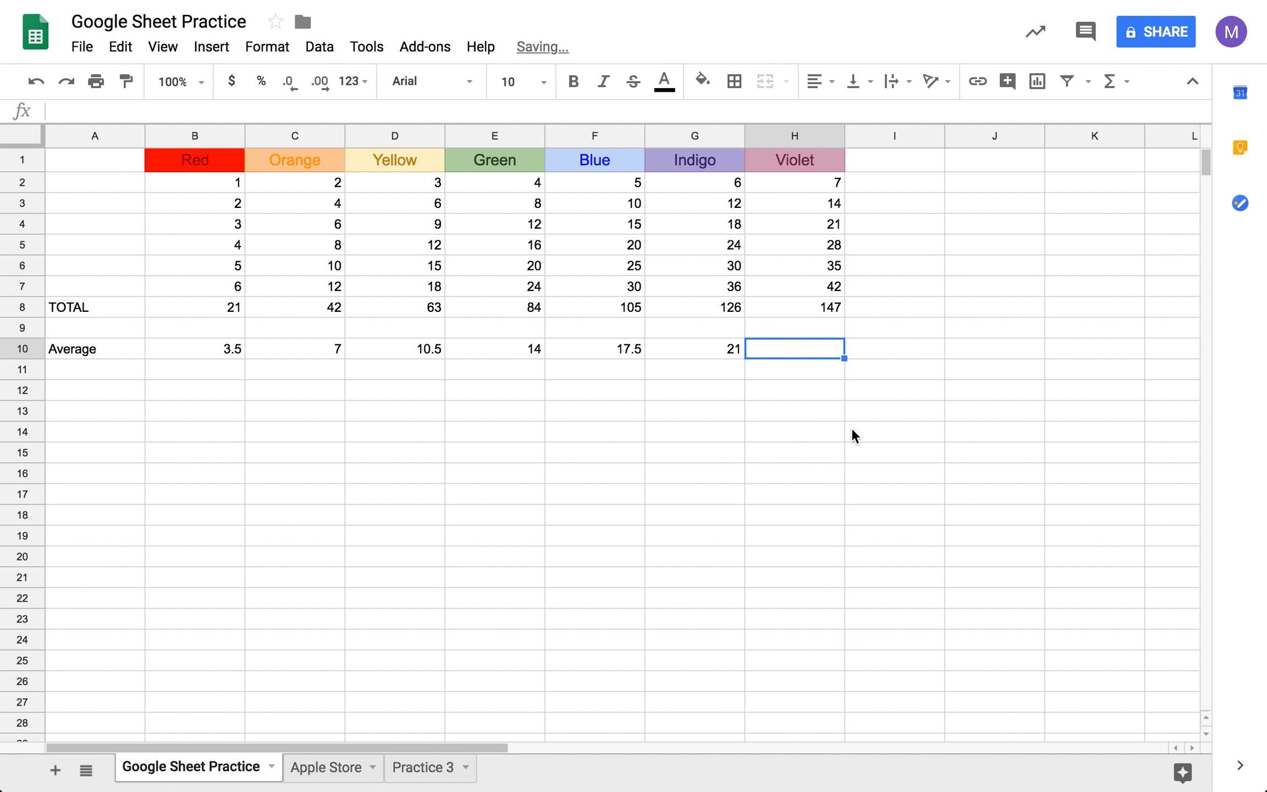
- Calculate the average of the Violet values H2:H7 in cell H10 with the AVERAGE function
text(=)
click(1111, 84)
click(1088, 142)
drag(824, 184, 828, 290)
key(Tab)
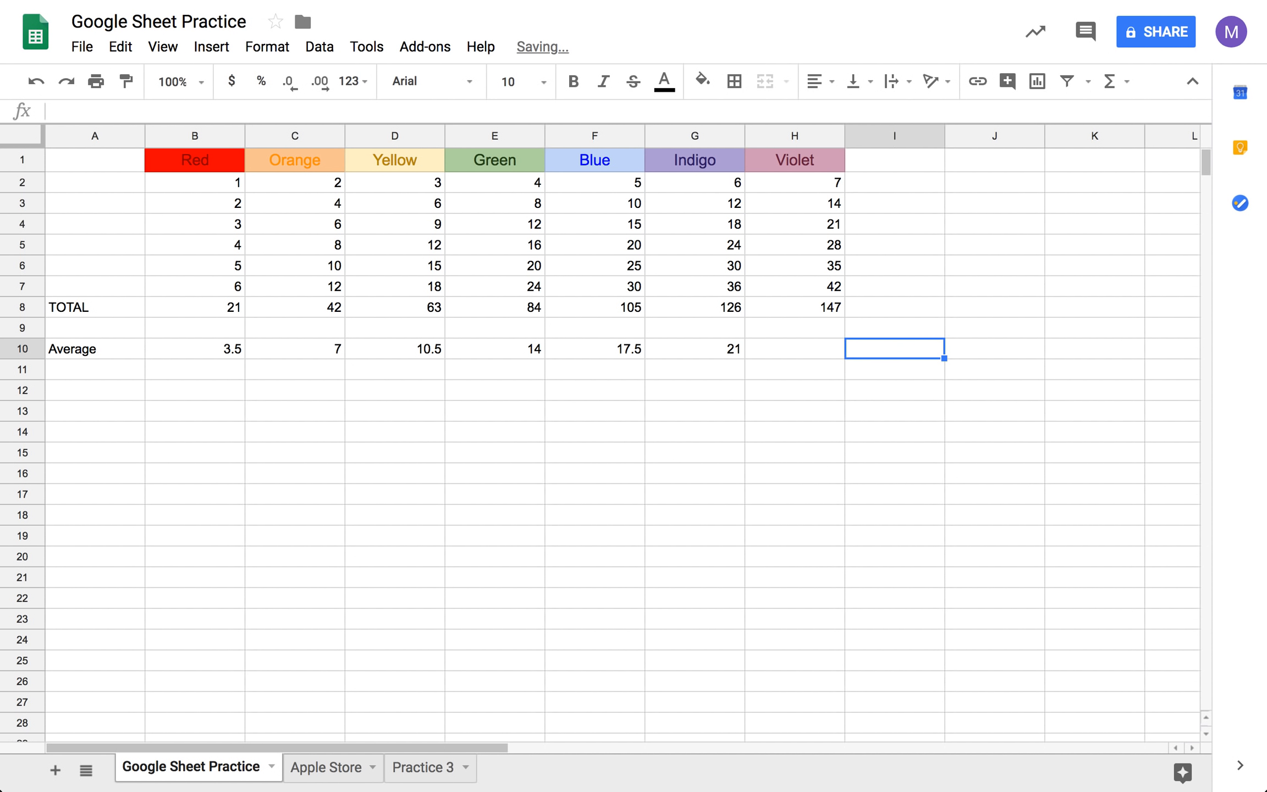
click(640, 638)
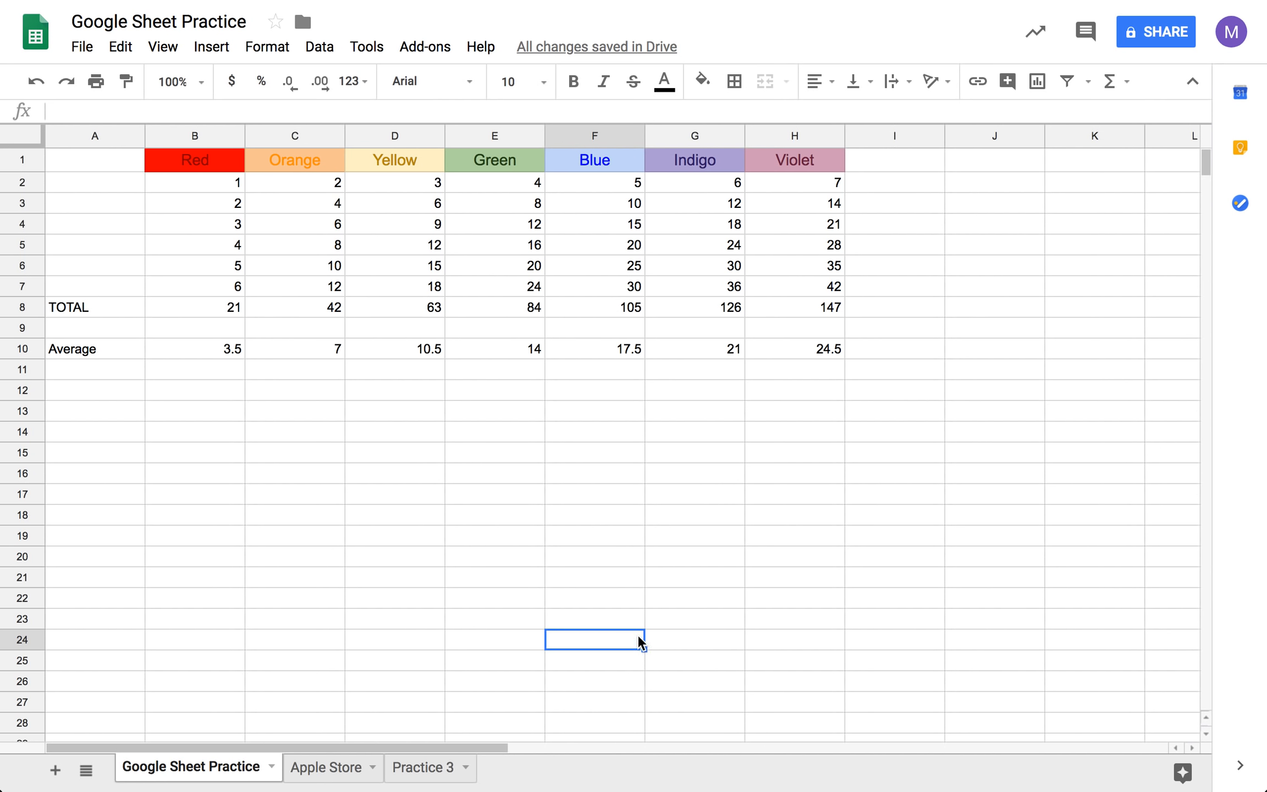
- Label cell A11 as Max to start the maximum row below Average
click(65, 371)
text(Max)
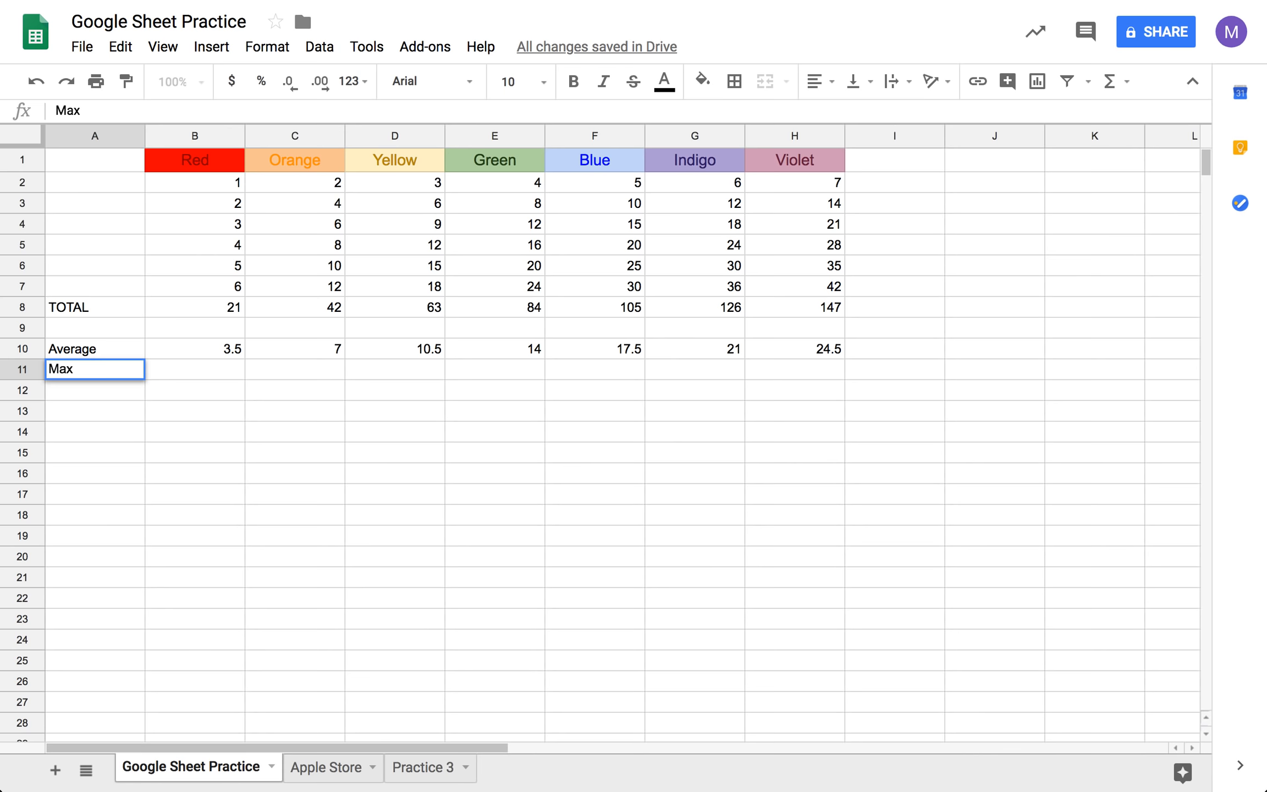
key(Tab)
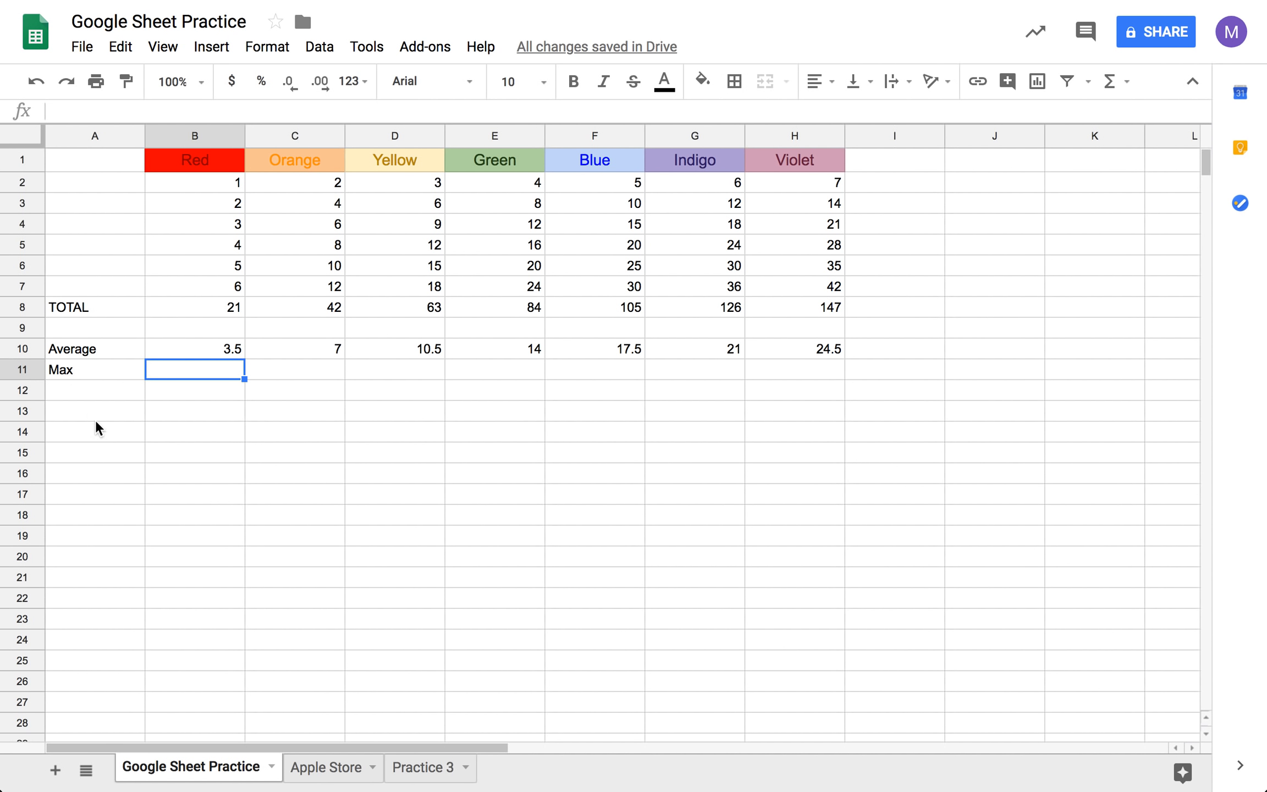
- Calculate the maximum of the Red values B2:B7 in cell B11 with the MAX function
text(=)
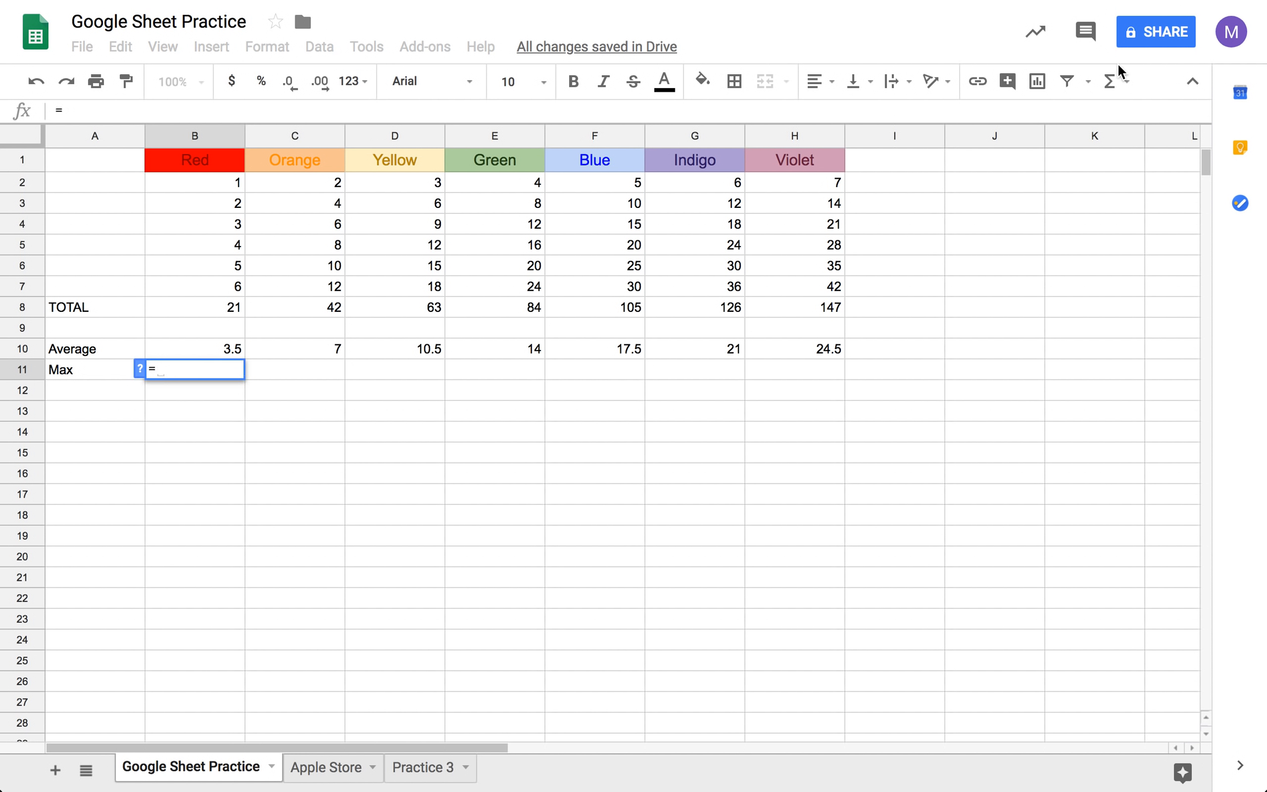
click(1111, 81)
click(984, 195)
drag(227, 180, 223, 280)
key(Tab)
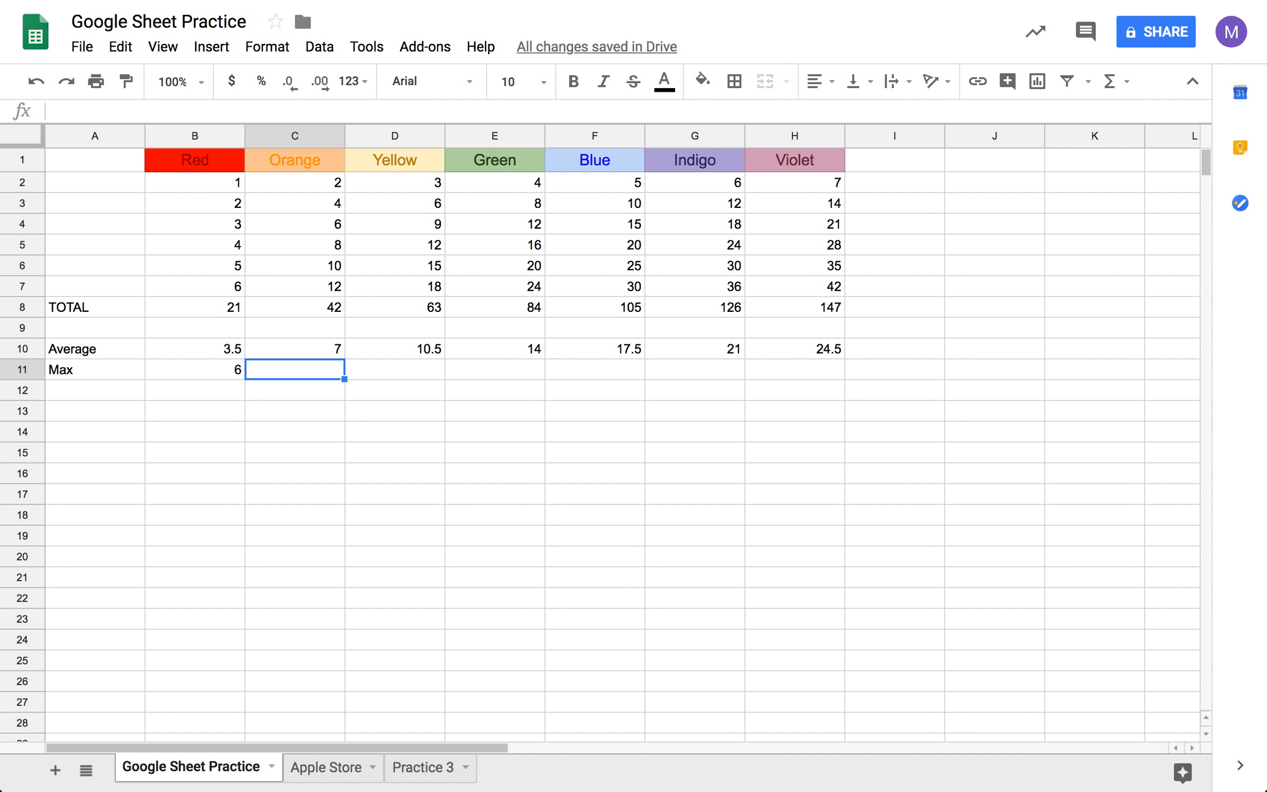
- Calculate the maximum of the Orange values C2:C7 in cell C11 with the MAX function
text(=)
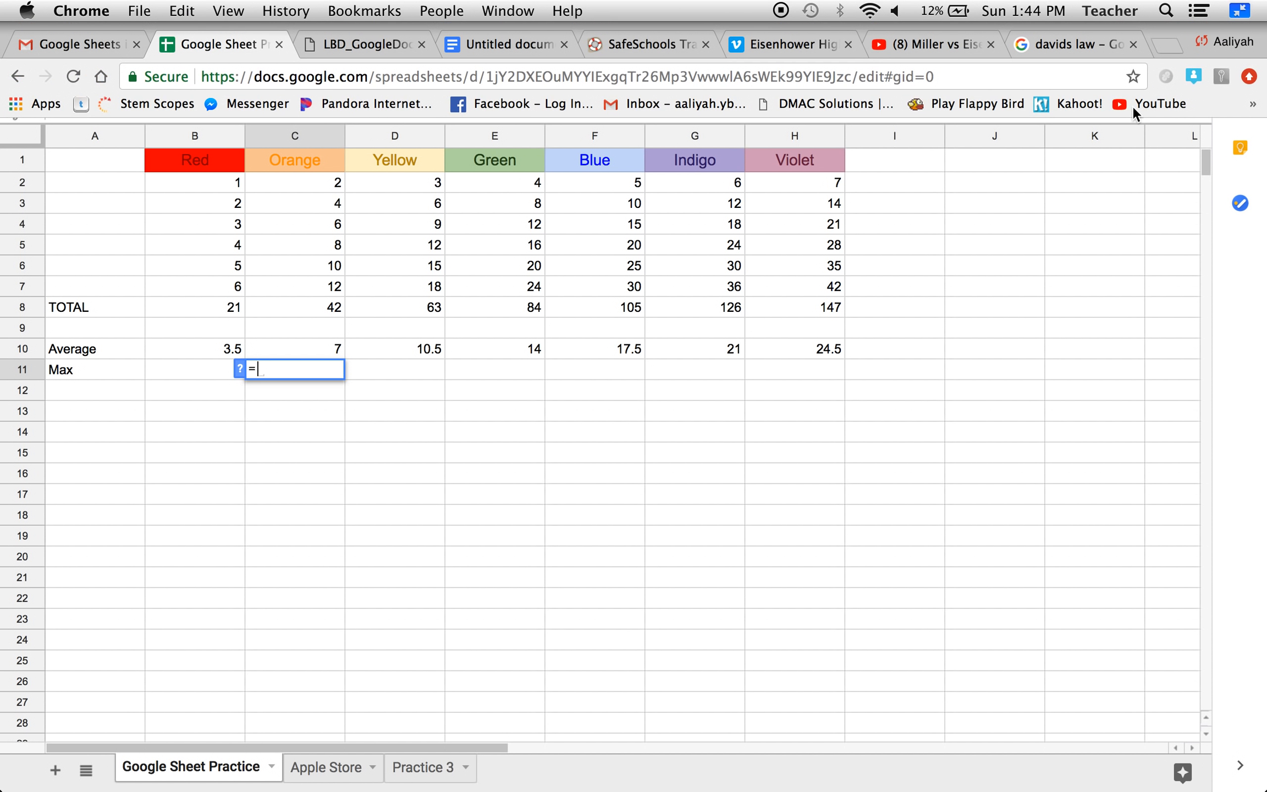
click(1110, 83)
click(1078, 193)
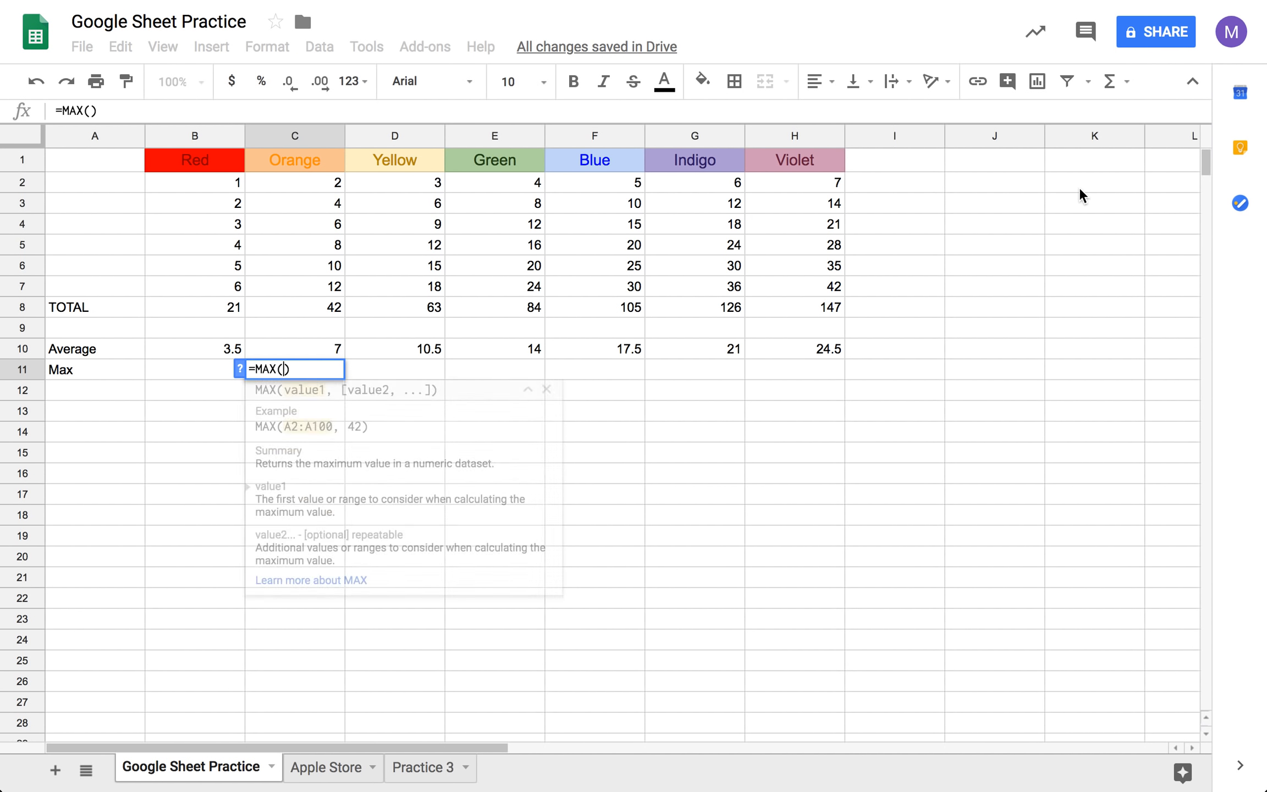
drag(328, 191, 327, 293)
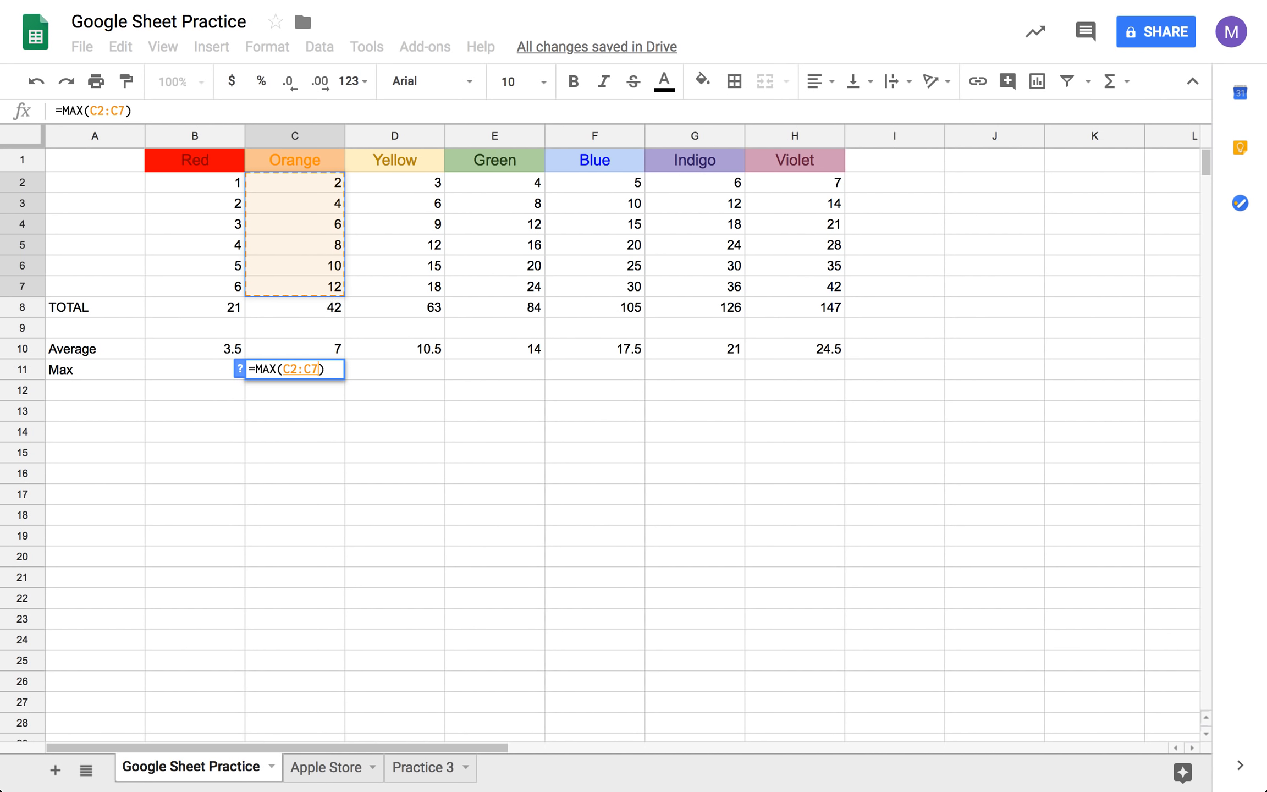
key(Tab)
- Calculate the maximum of the Yellow values D2:D7 in cell D11 with the MAX function
text(=)
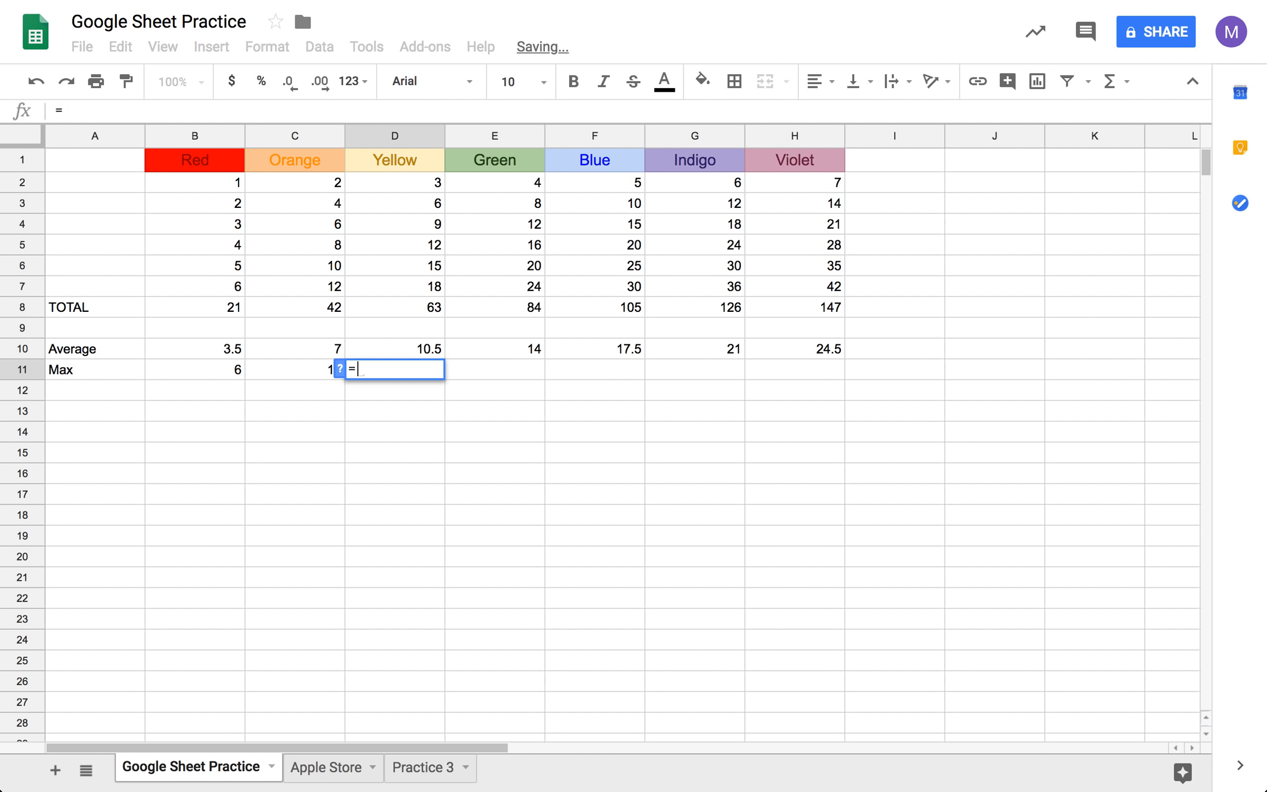
click(1109, 81)
click(1066, 202)
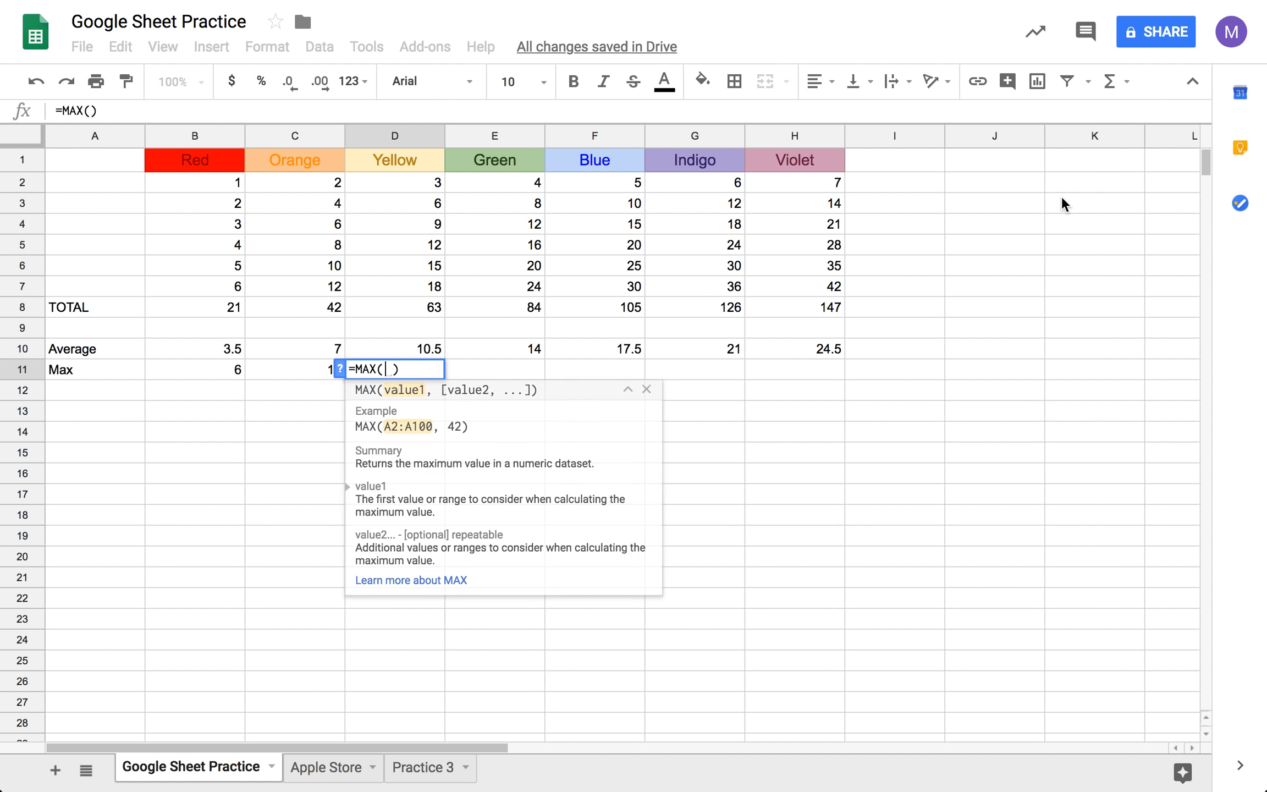
click(434, 183)
drag(436, 300, 436, 289)
key(Tab)
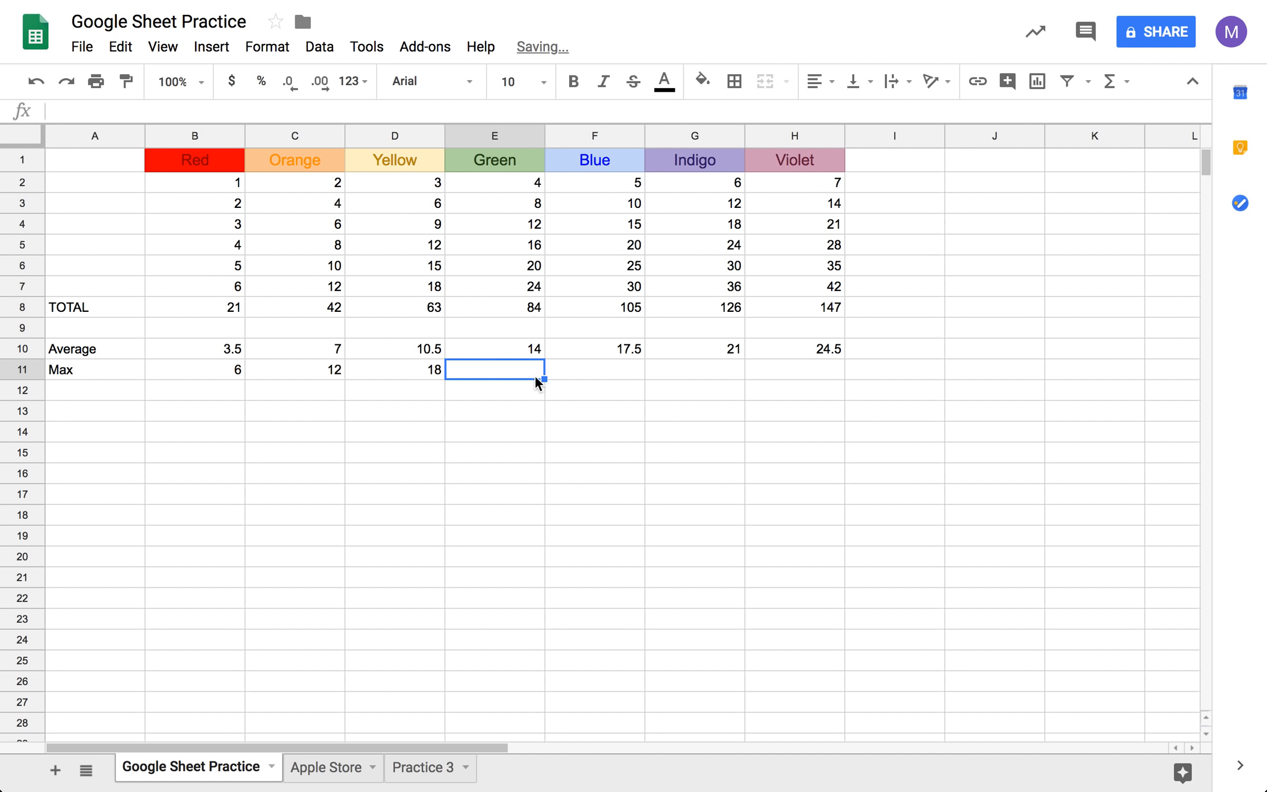
- Calculate the maximum of the Green values E2:E7 in cell E11 with the MAX function
text(=)
click(1110, 82)
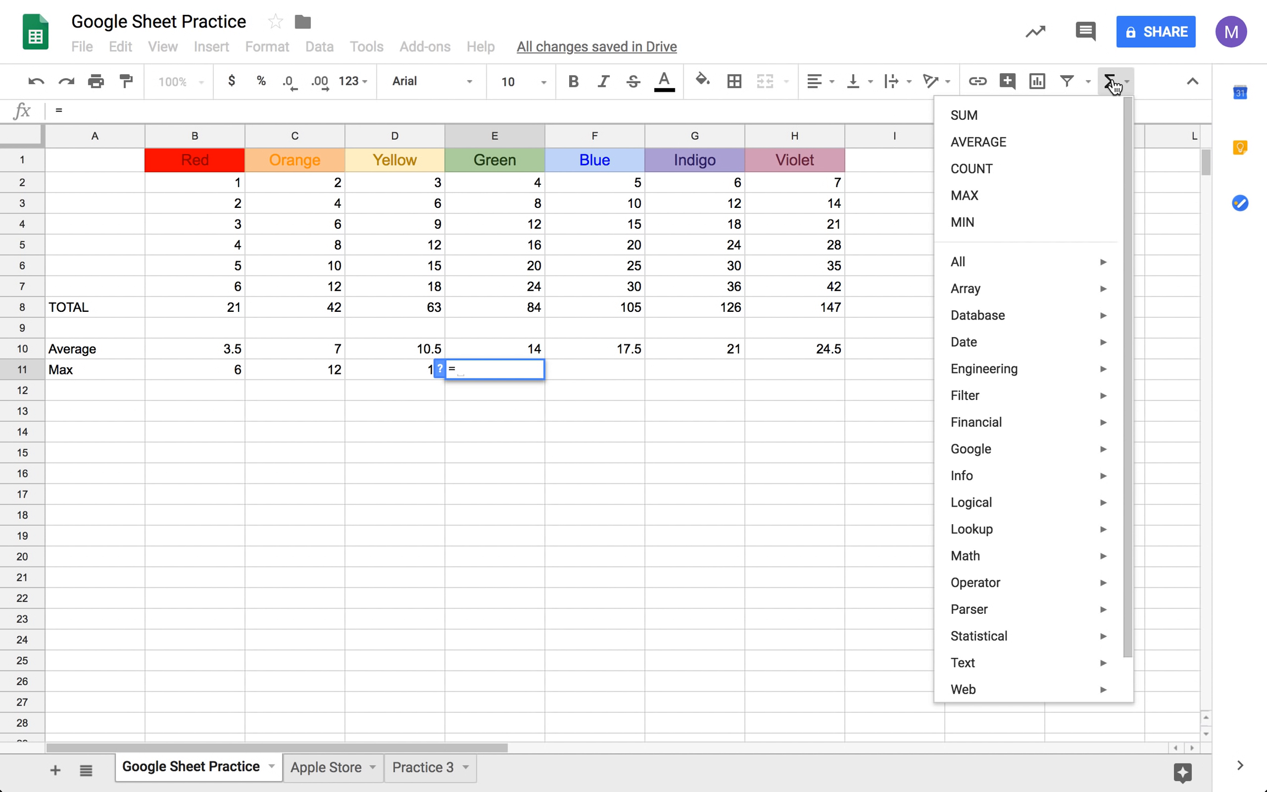
click(1038, 197)
drag(510, 184, 509, 292)
key(Tab)
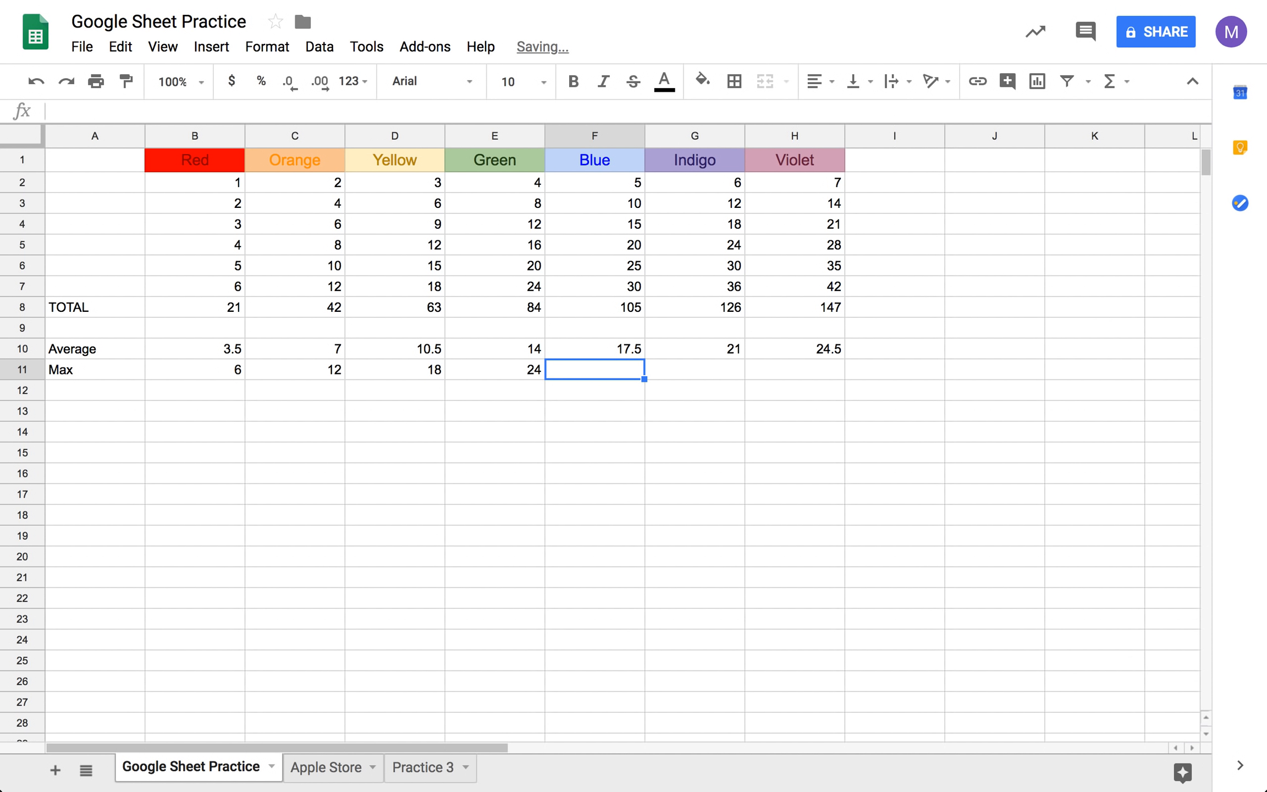
- Calculate the maximum of the Blue values F2:F7 in cell F11 with the MAX function
click(1124, 82)
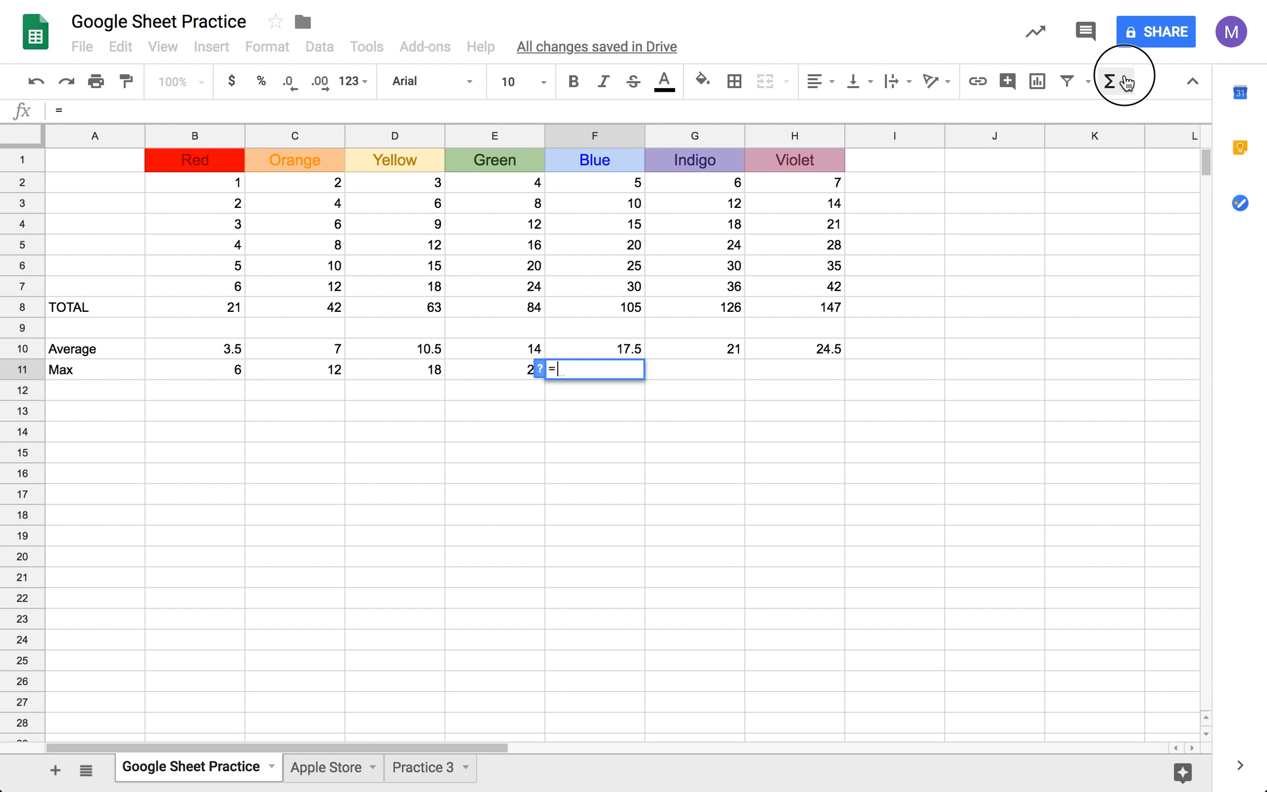
click(1075, 207)
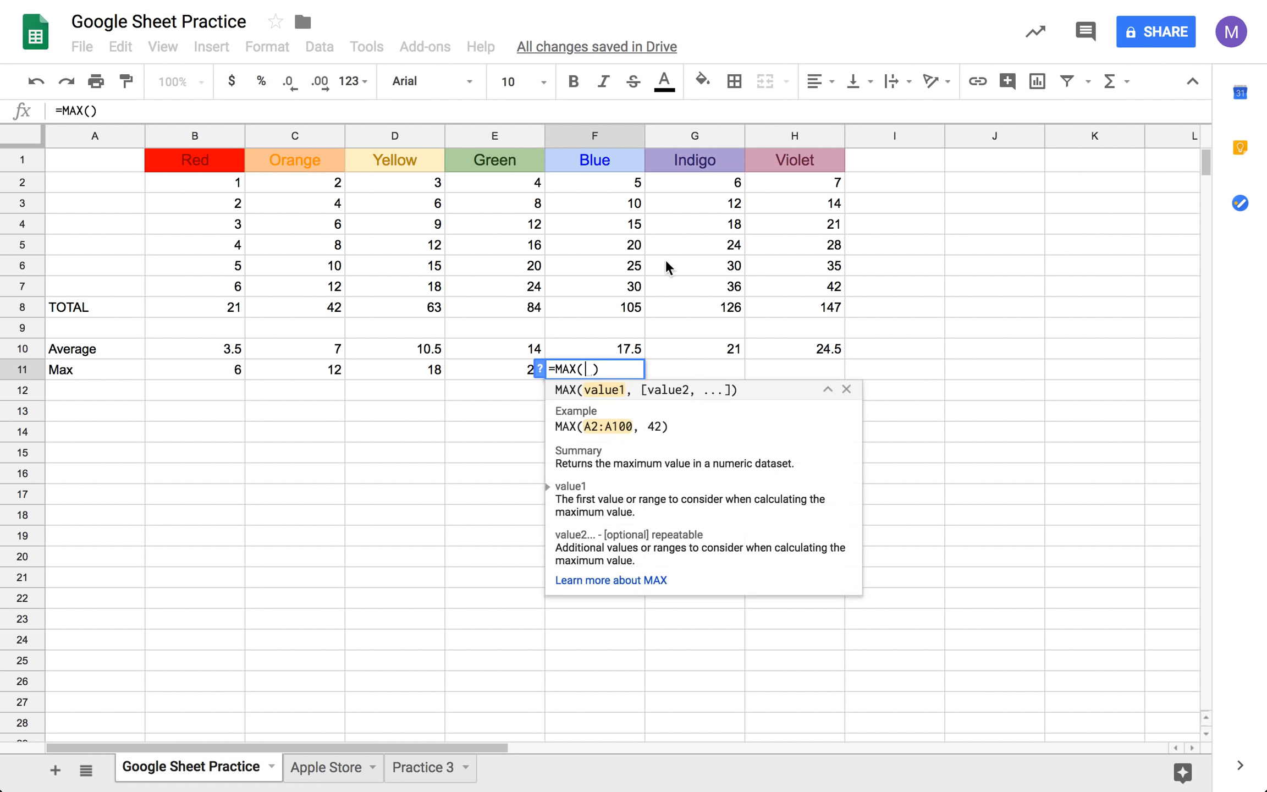
click(589, 180)
key(shift+Down)
key(shift+Down)
key(shift+Down)
key(shift+Down)
key(shift+Down)
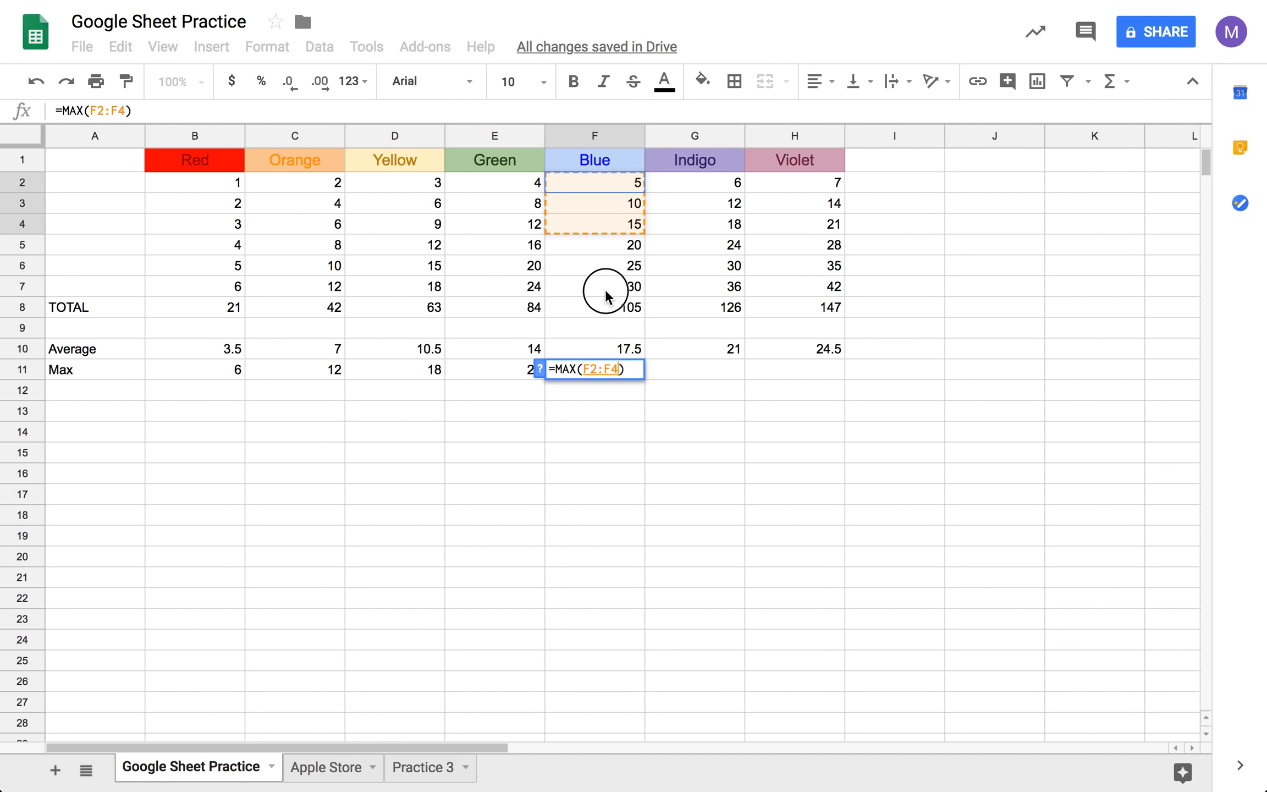
key(Tab)
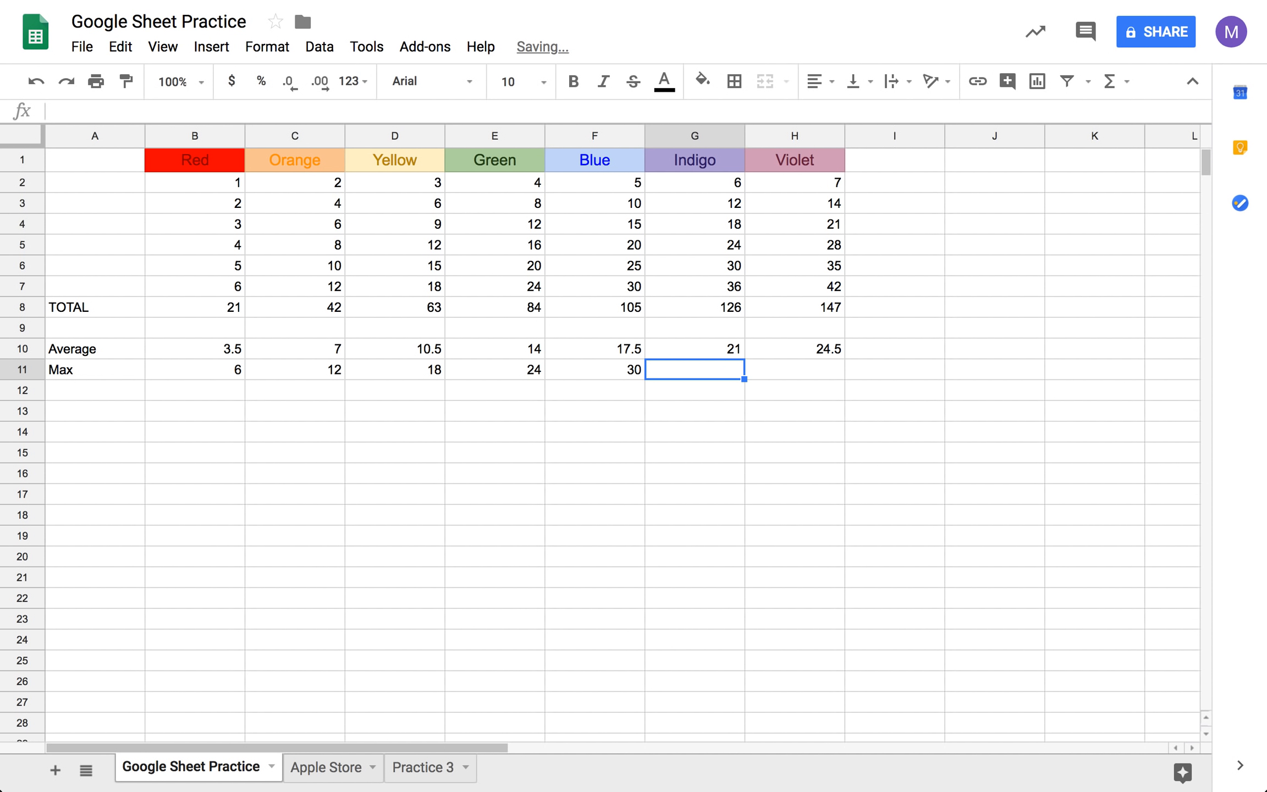
- Calculate the maximum of the Indigo values G2:G7 in cell G11 with the MAX function
text(=)
click(1127, 91)
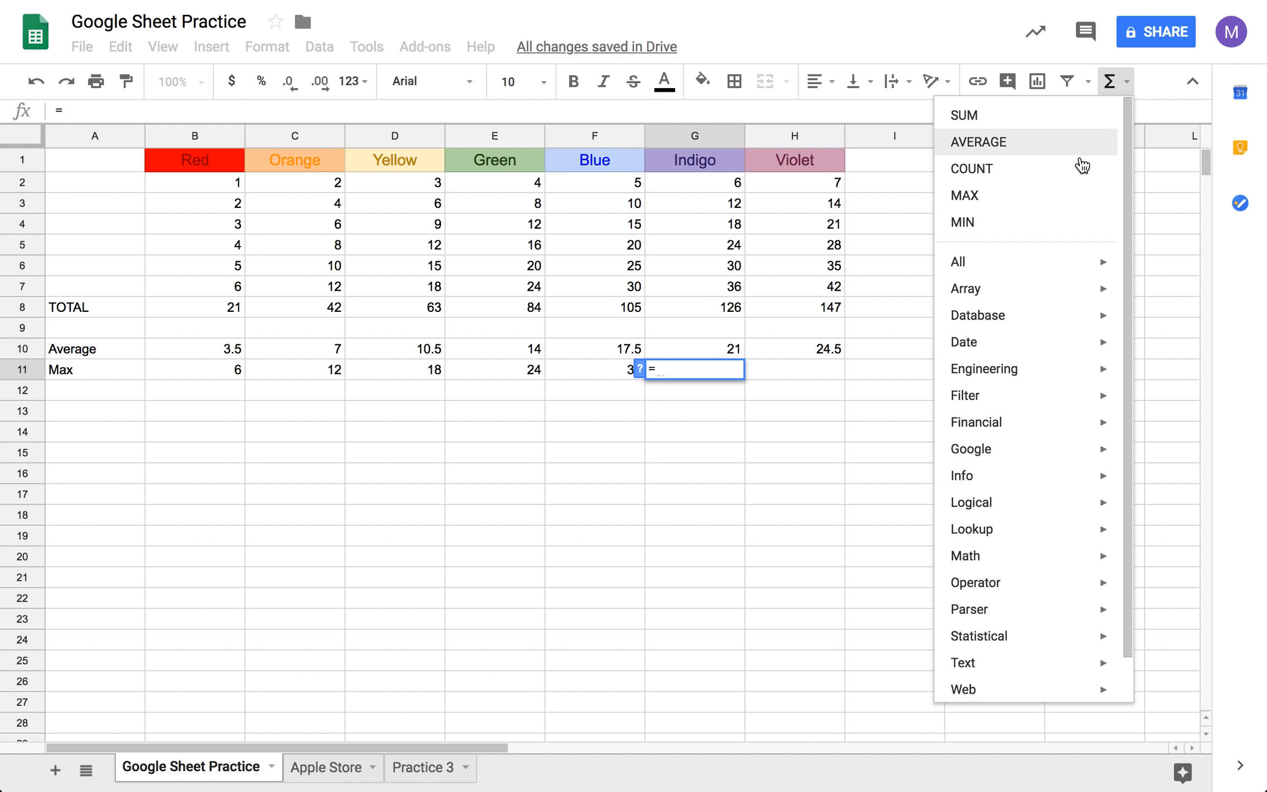
click(1066, 195)
drag(715, 178, 722, 287)
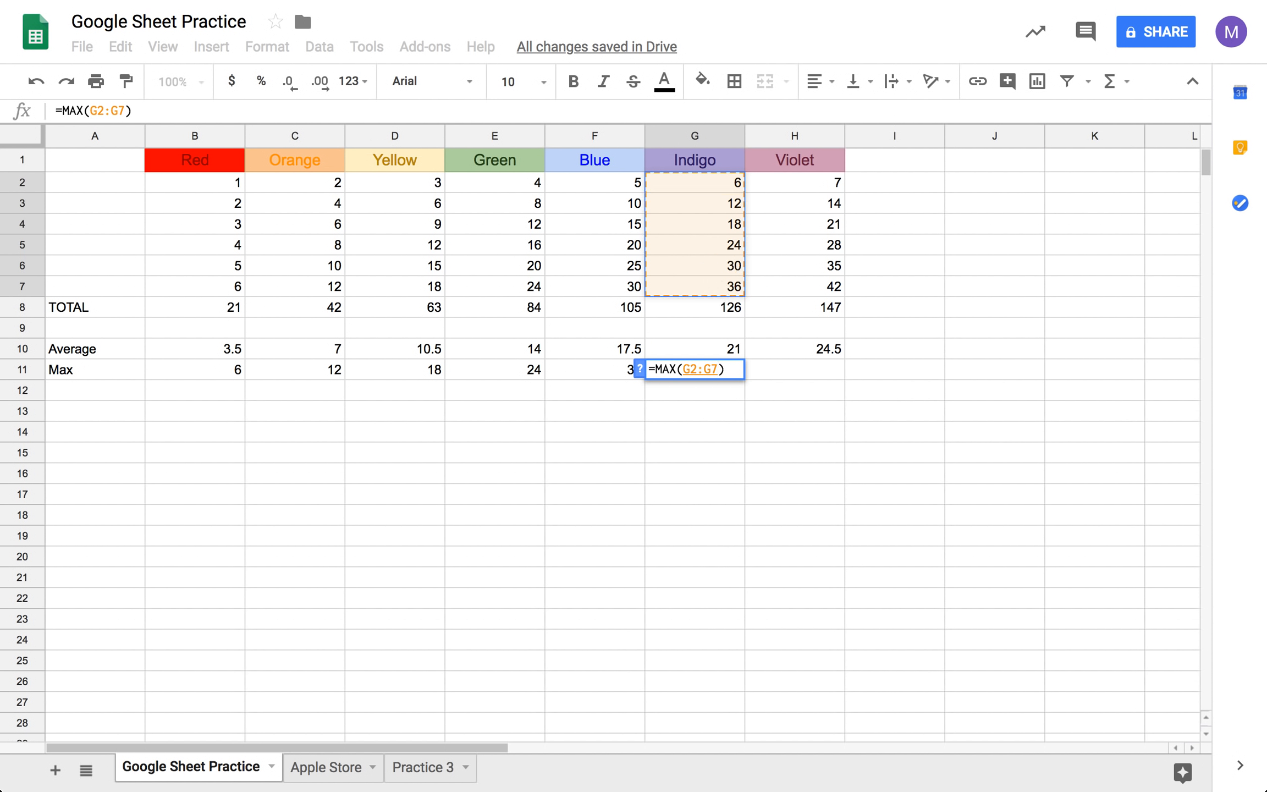
key(Return)
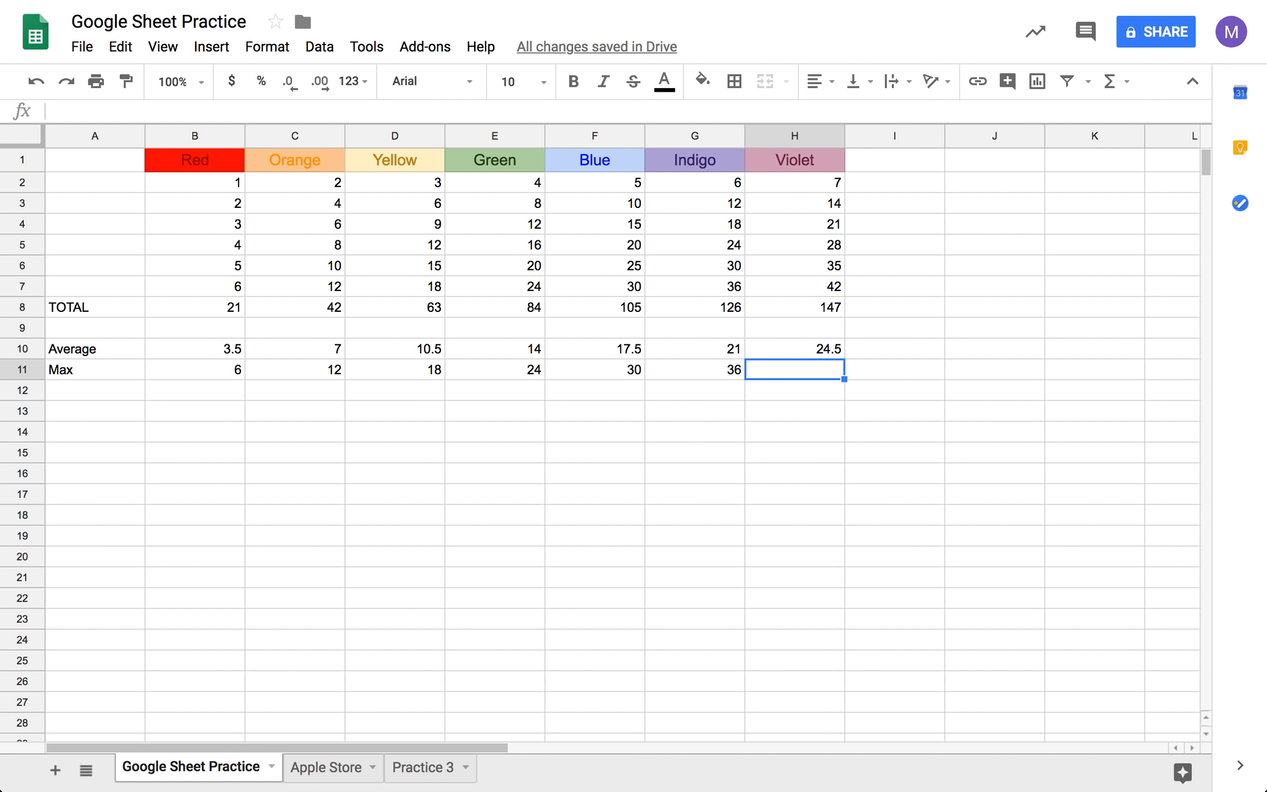
- Calculate the maximum of the Violet values H2:H7 in cell H11 with the MAX function
text(=)
click(1126, 84)
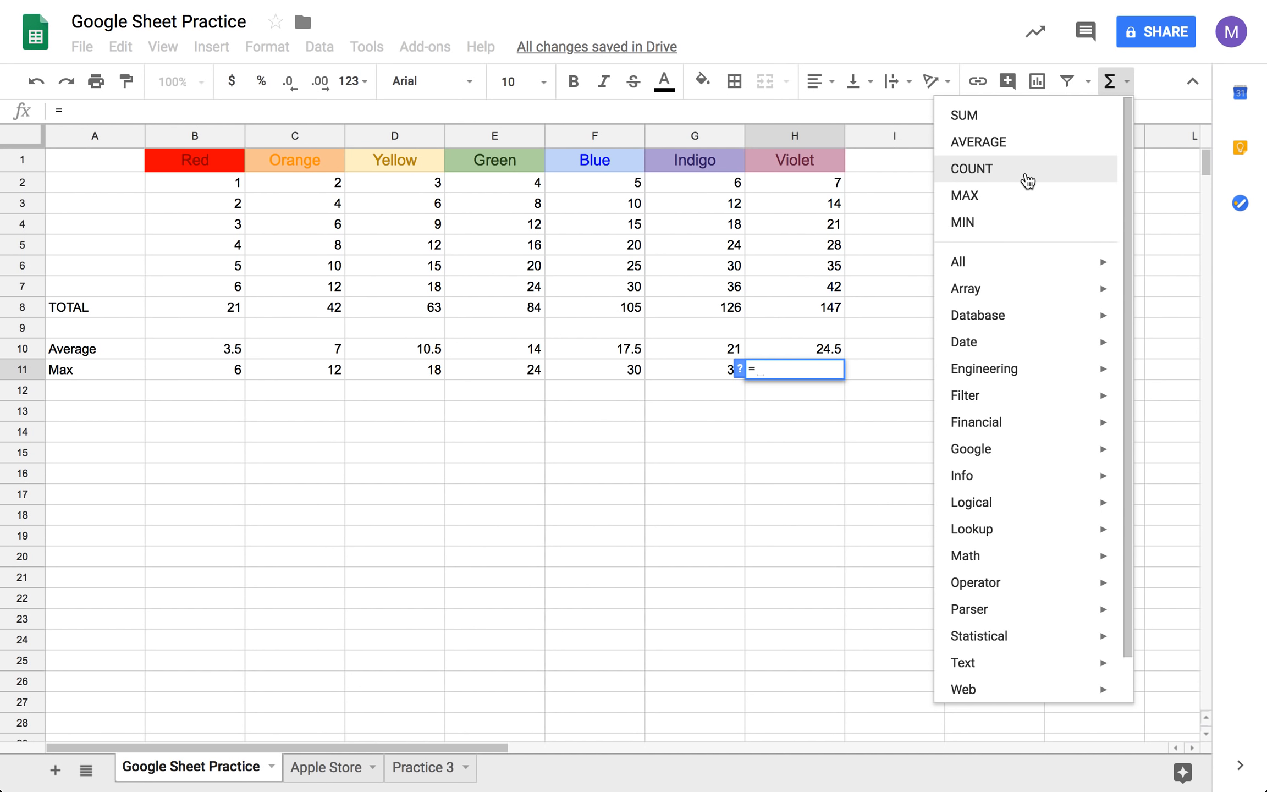
click(1024, 197)
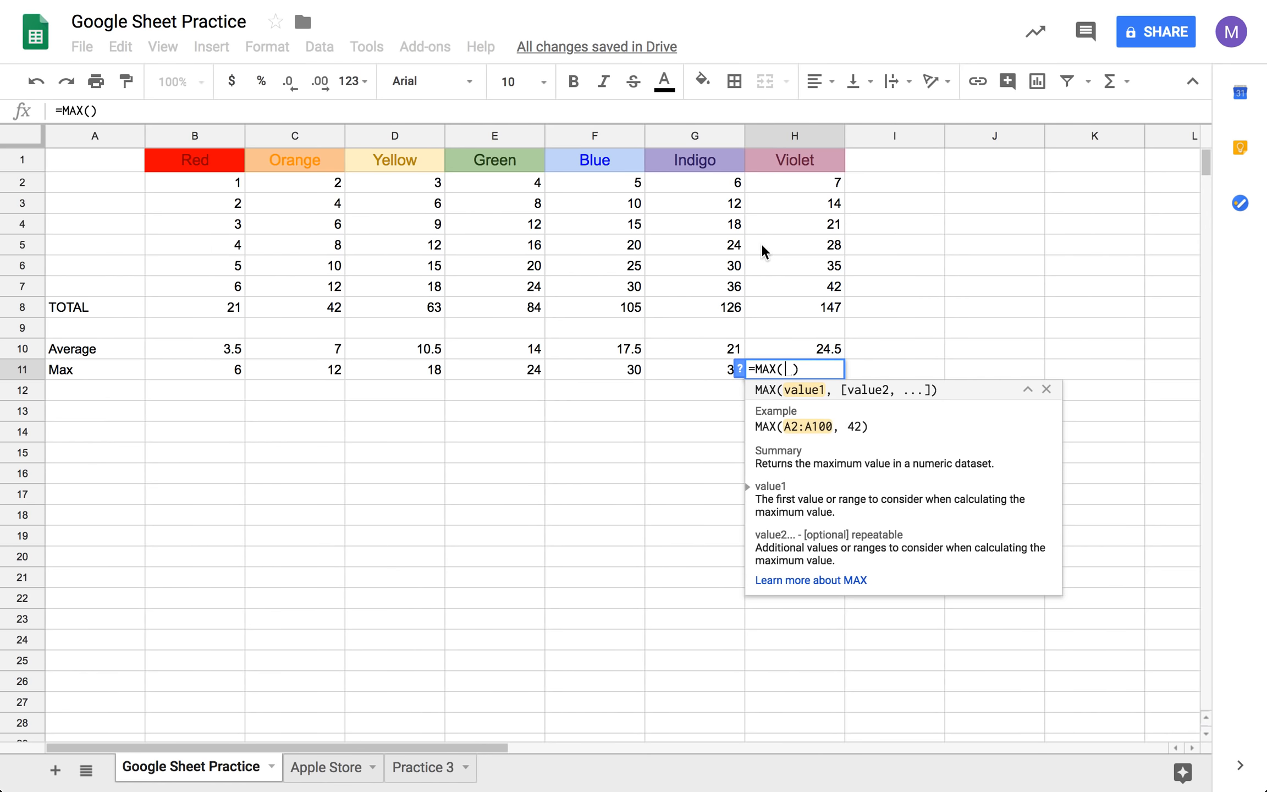
drag(795, 184, 793, 289)
key(Tab)
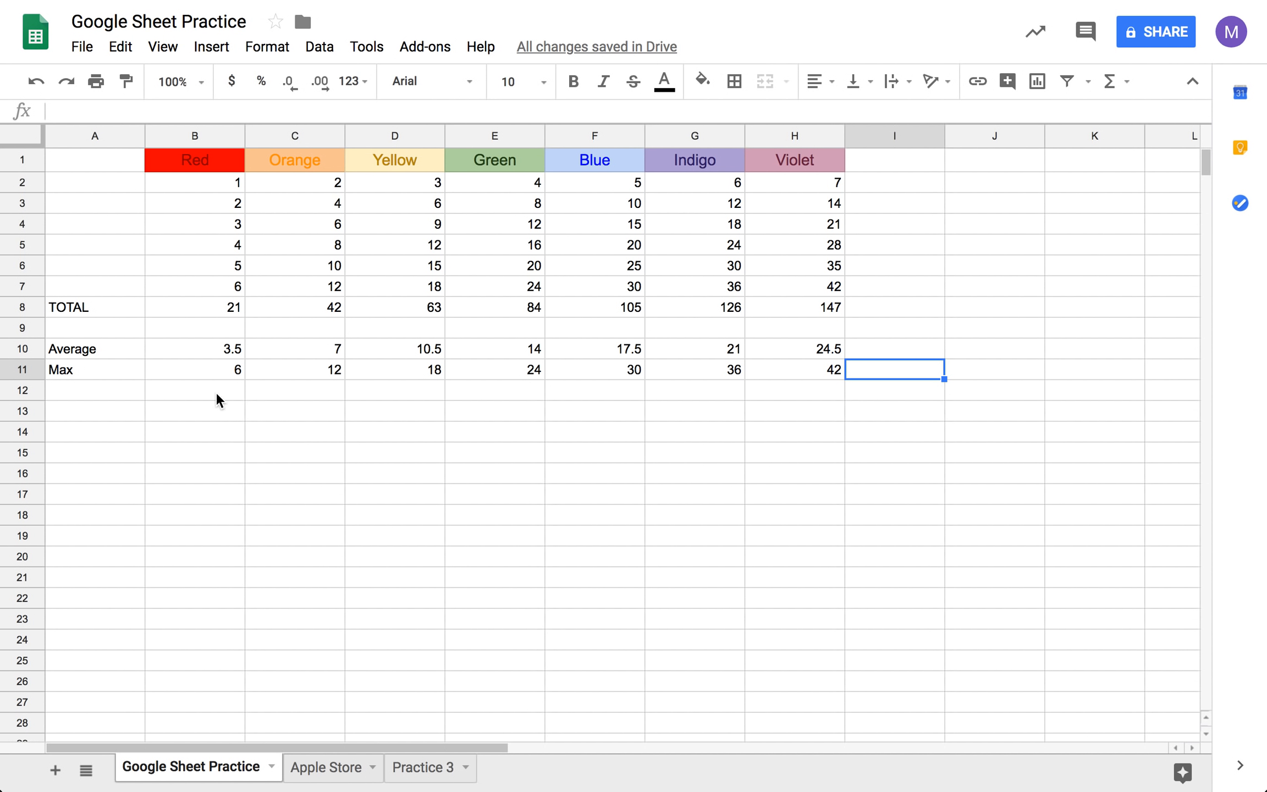
- Label cell A12 as Min to start the minimum row below Max
click(133, 390)
text(Min)
key(Tab)
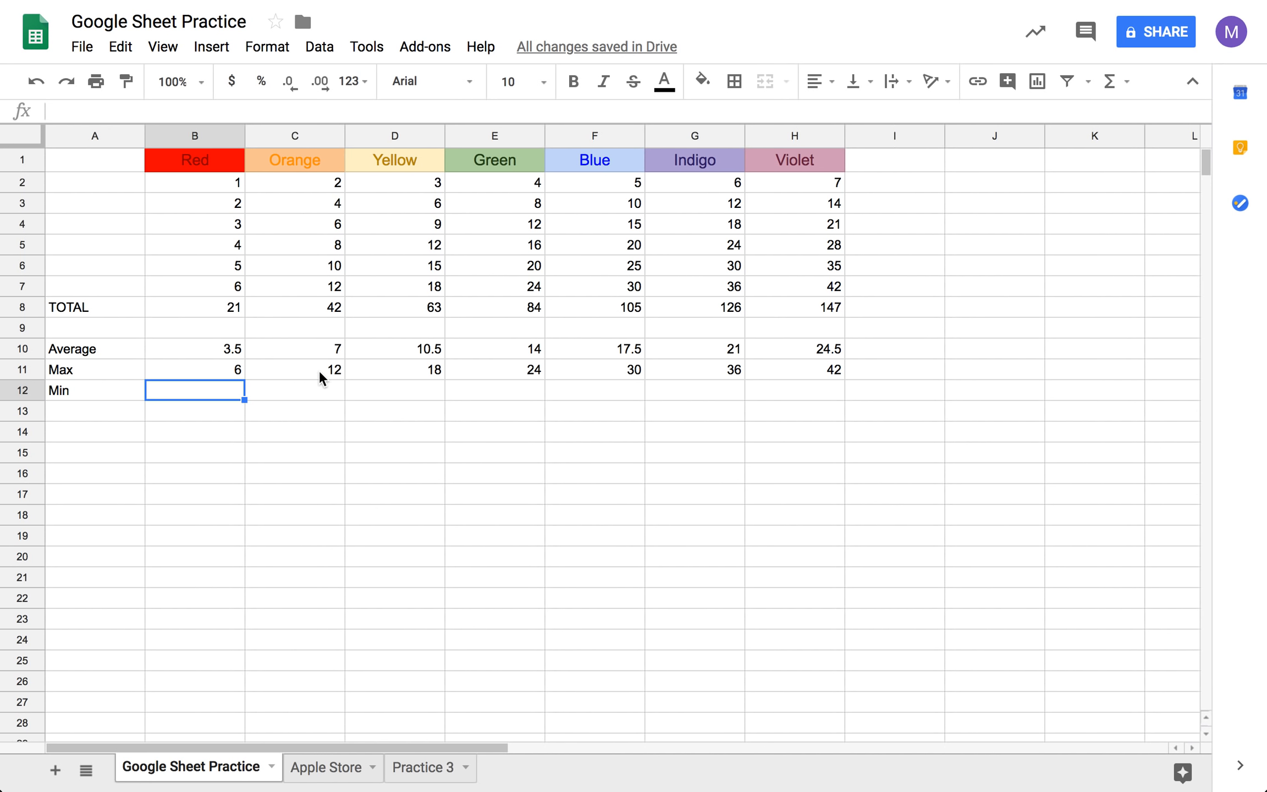
- Calculate the minimum of the Red values B2:B7 in cell B12 with the MIN function
text(=)
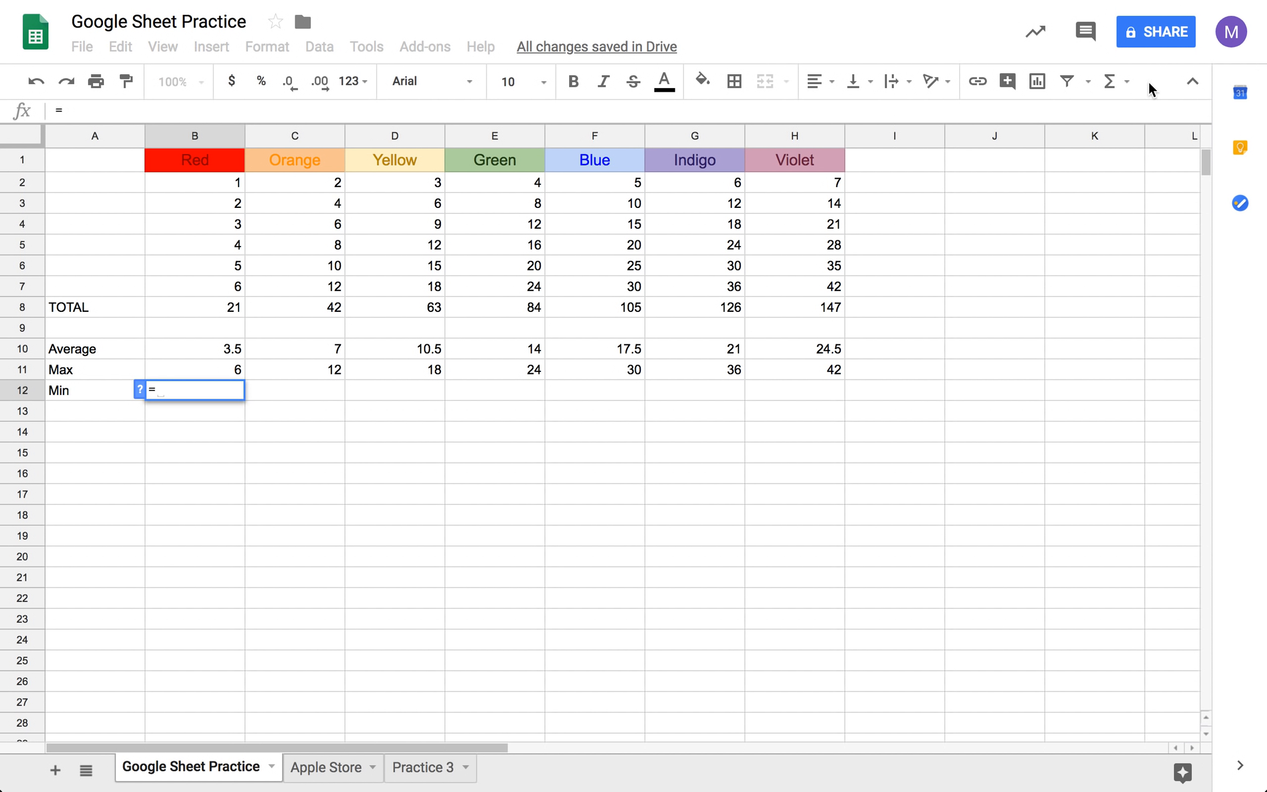
click(1122, 81)
click(1017, 221)
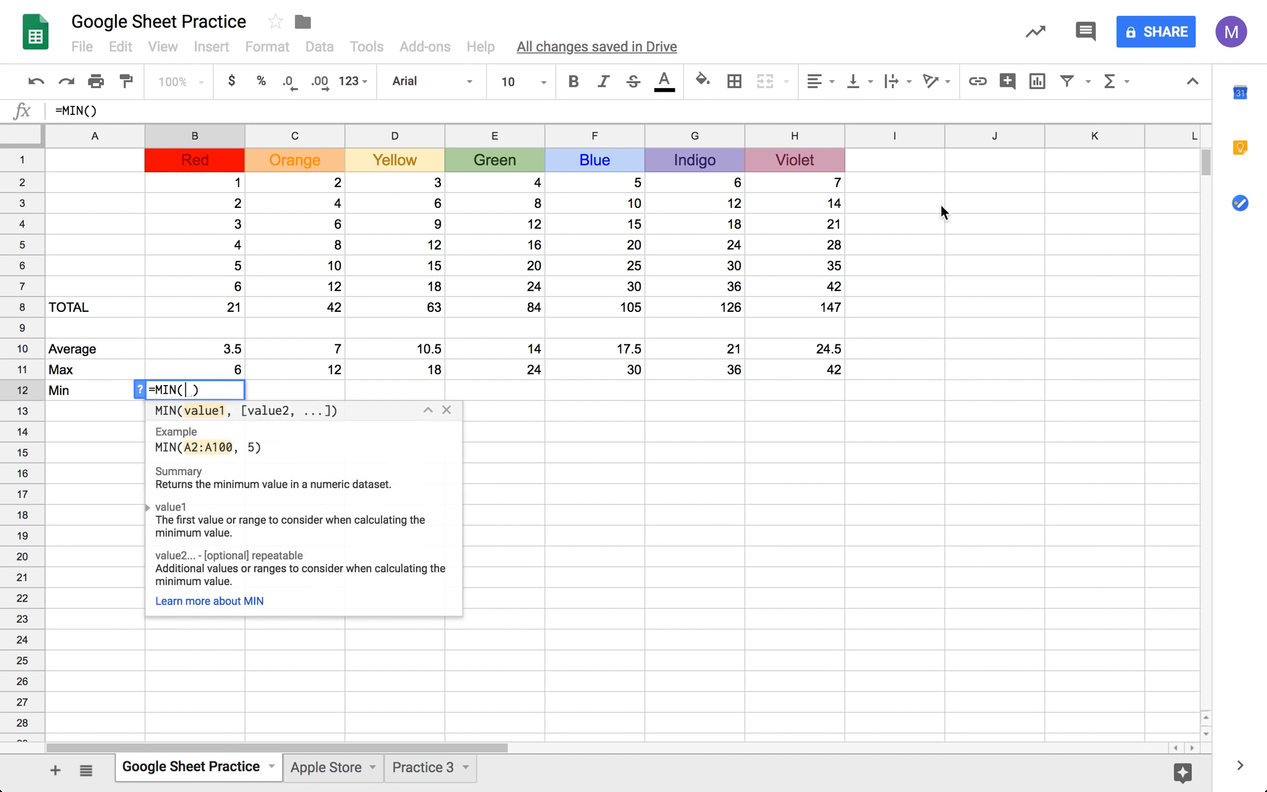
drag(209, 192, 229, 297)
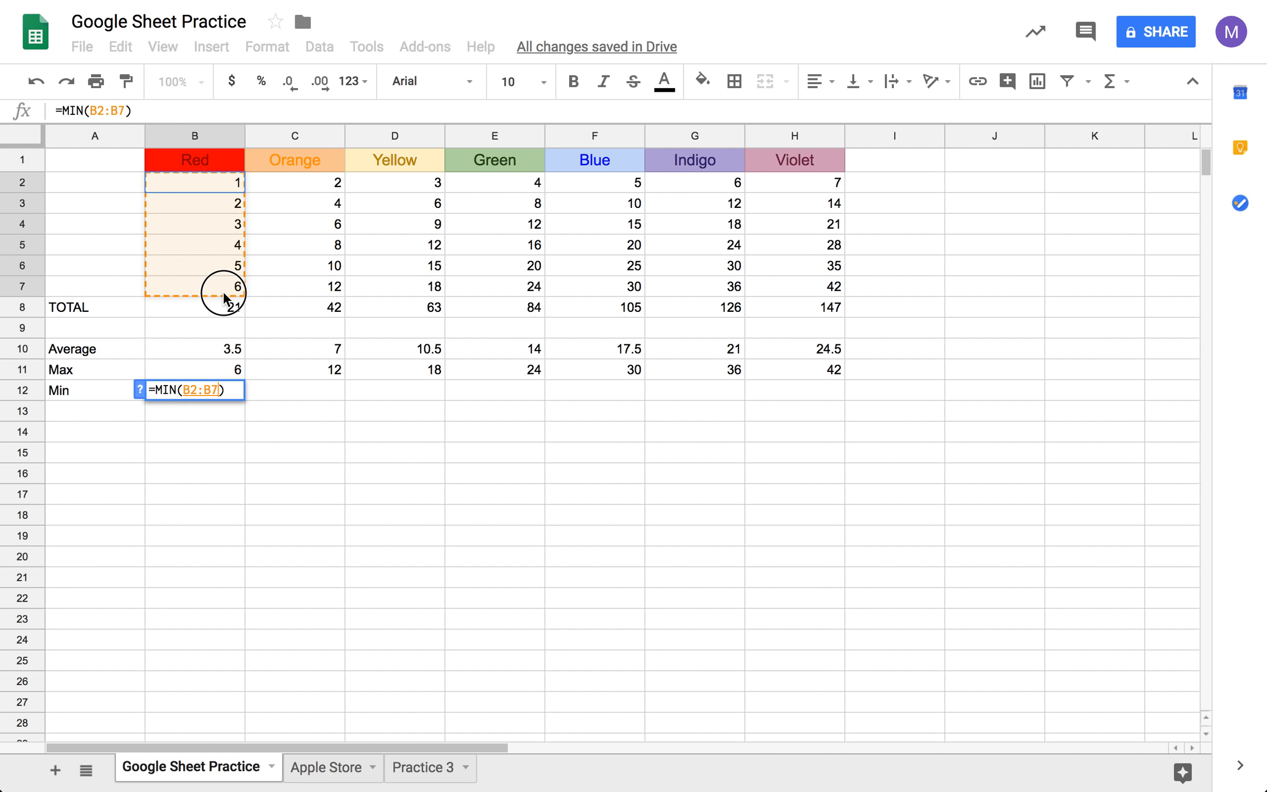
key(Tab)
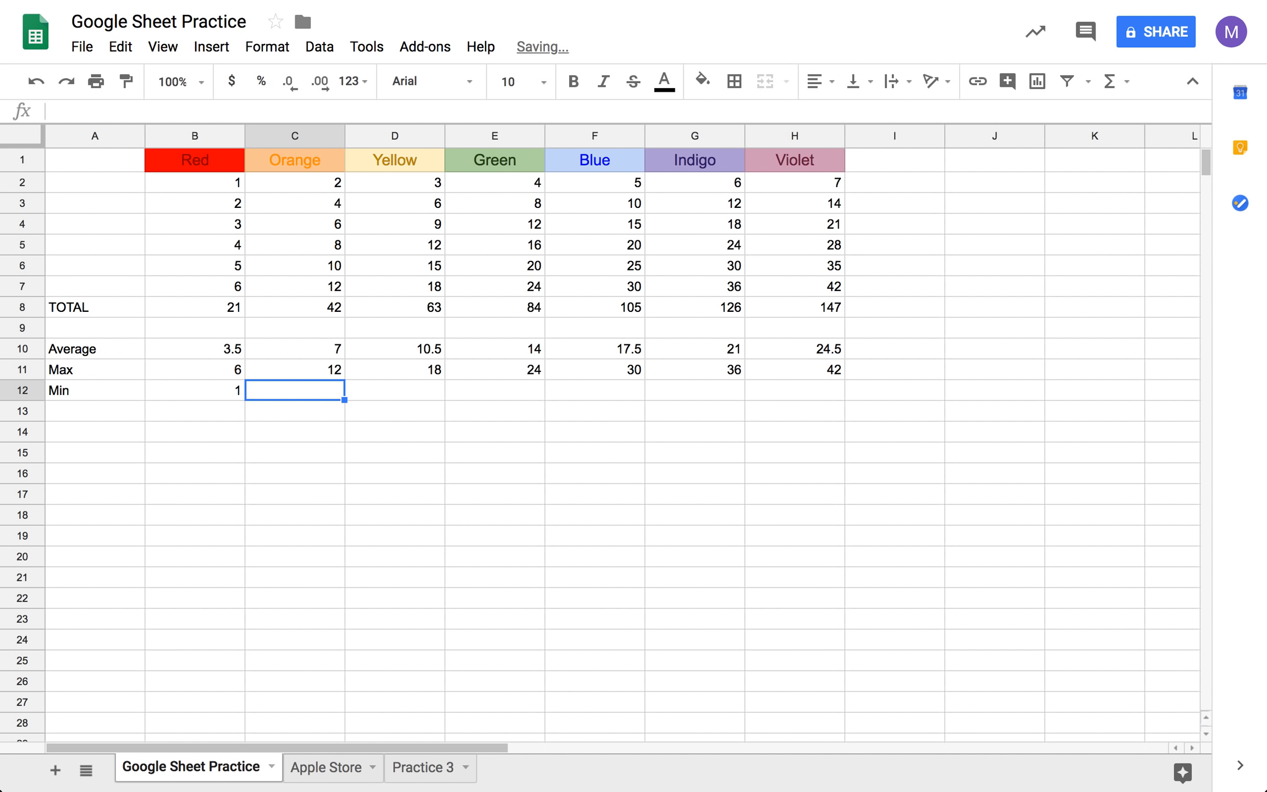
- Calculate the minimum of the Orange values C2:C7 in cell C12 with the MIN function
text(=)
click(1109, 81)
click(1030, 221)
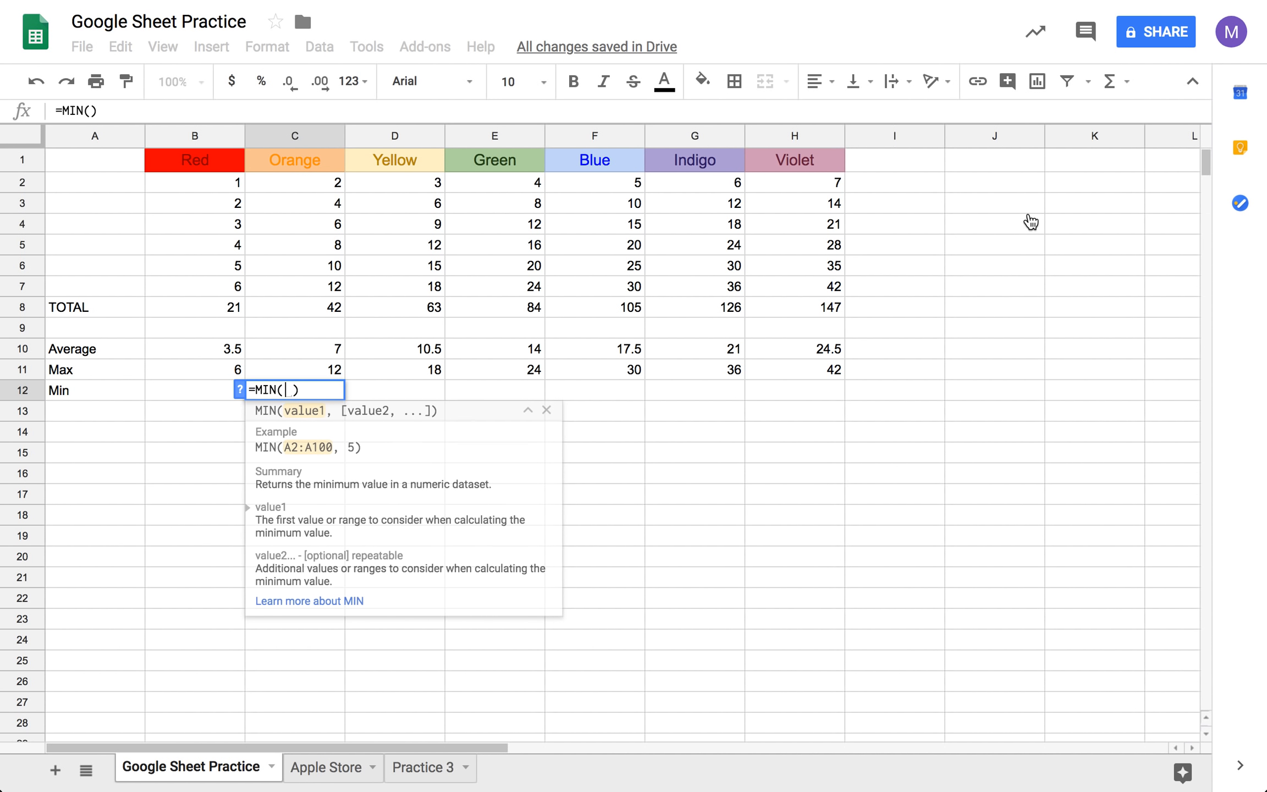
drag(309, 184, 312, 291)
click(416, 387)
- Calculate the minimum of the Yellow values in cell D12 with the formula =MIN(D2:D7)
text(=MIN)
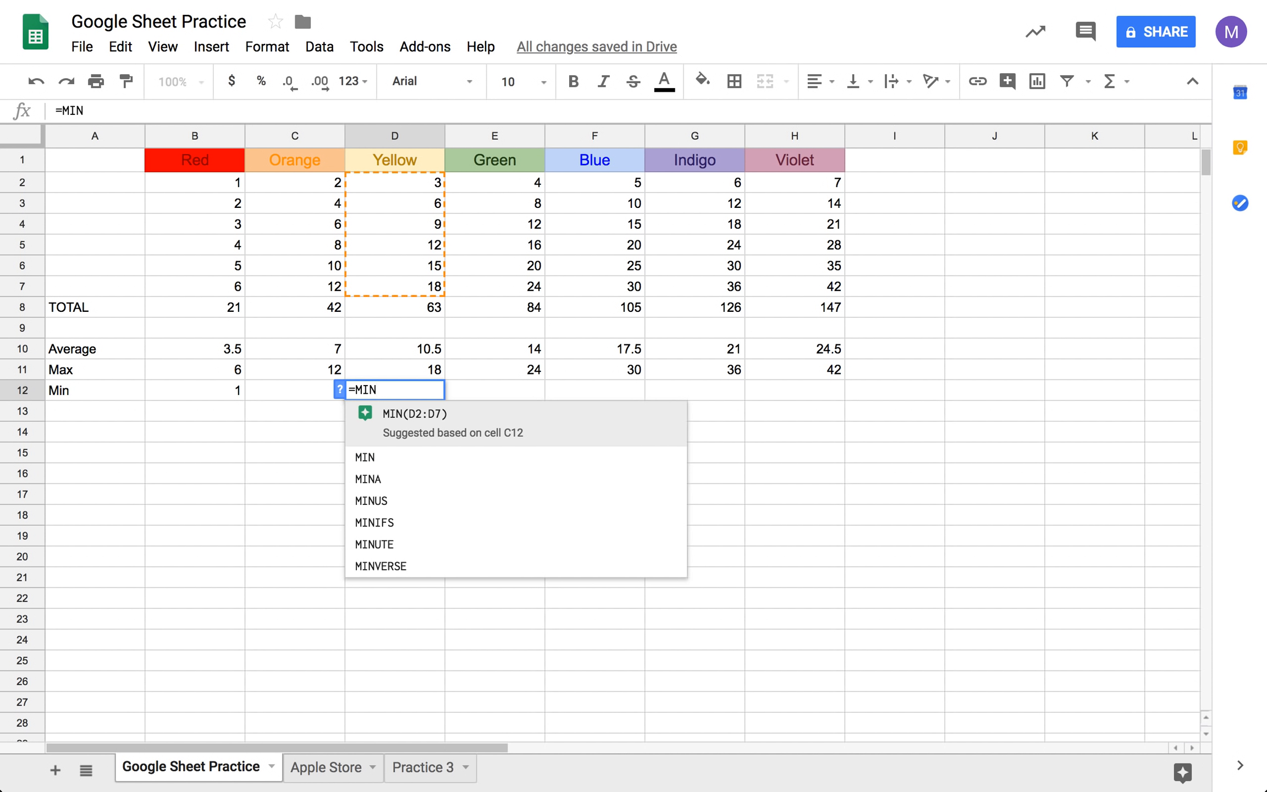
text(()
drag(406, 177, 410, 289)
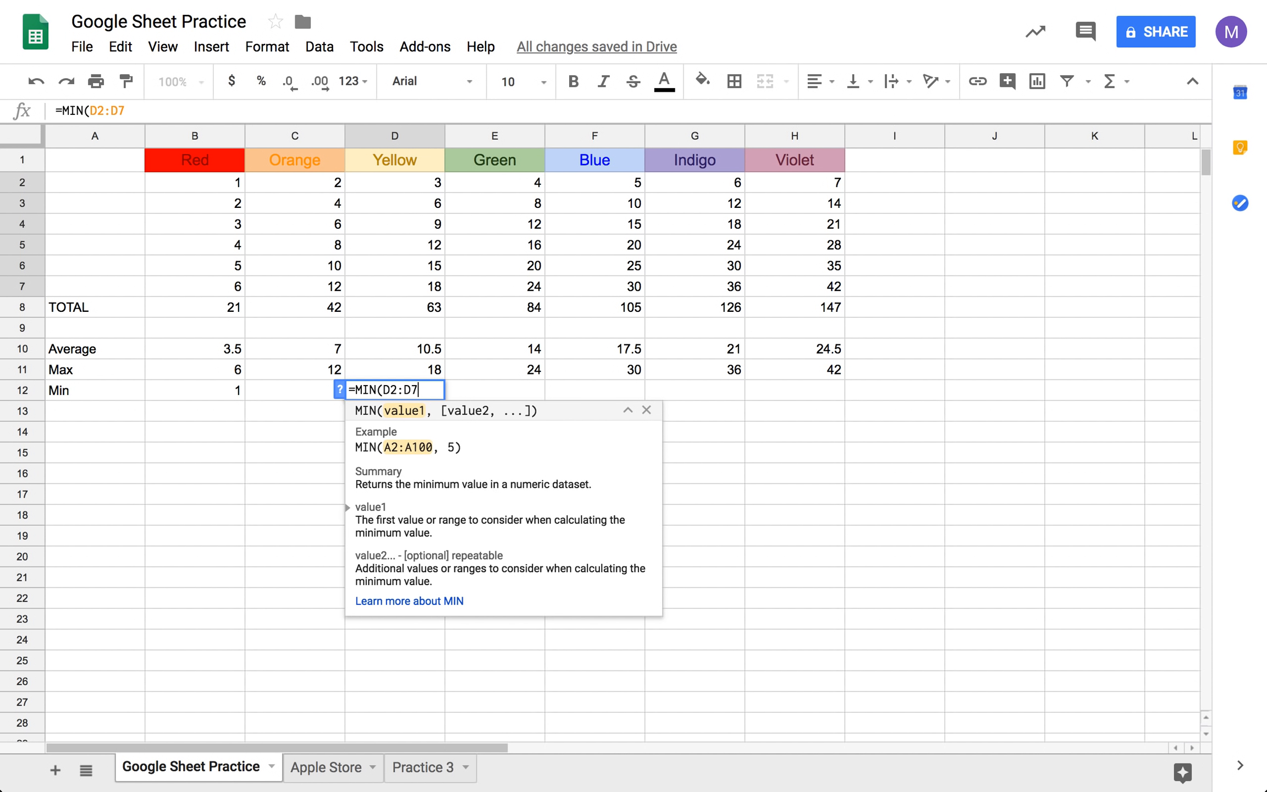
key(Tab)
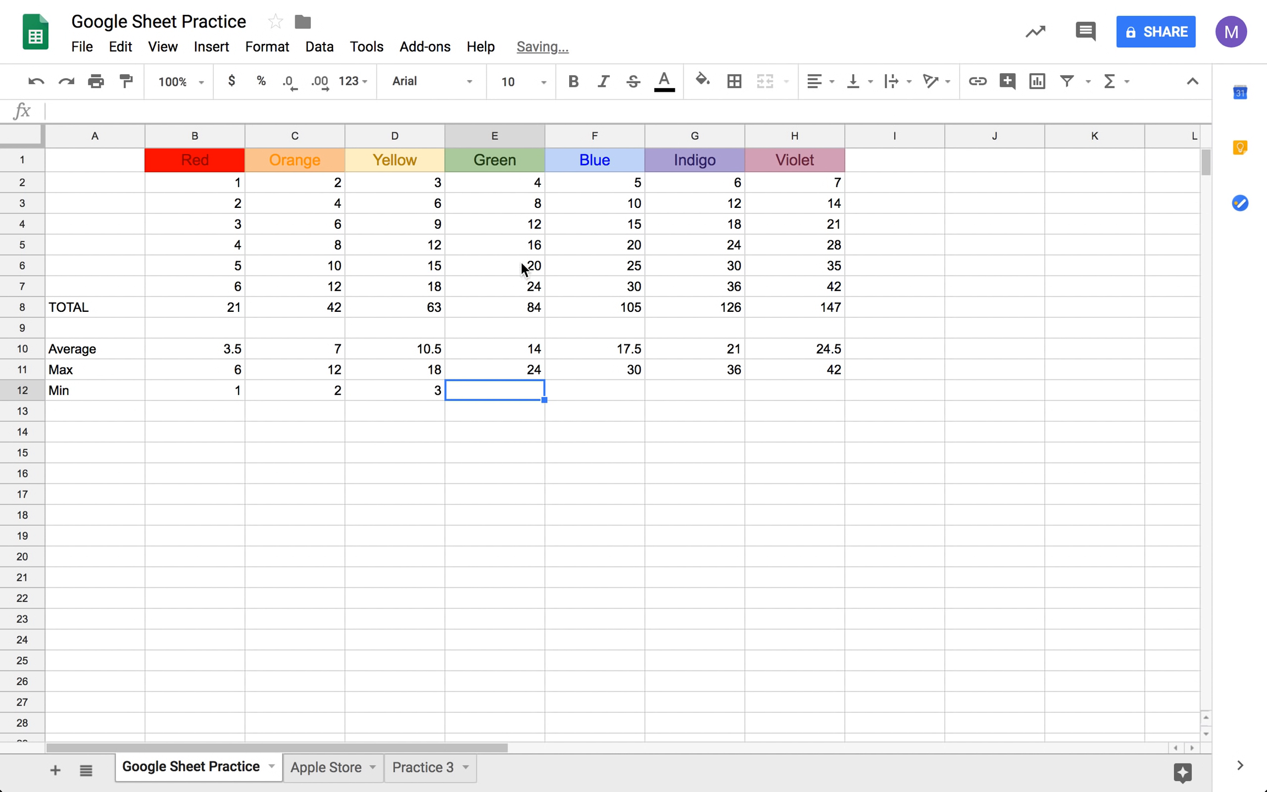
- Calculate the minimum of the Green values in cell E12 with the formula =MIN(E2:E7)
text(=MIN)
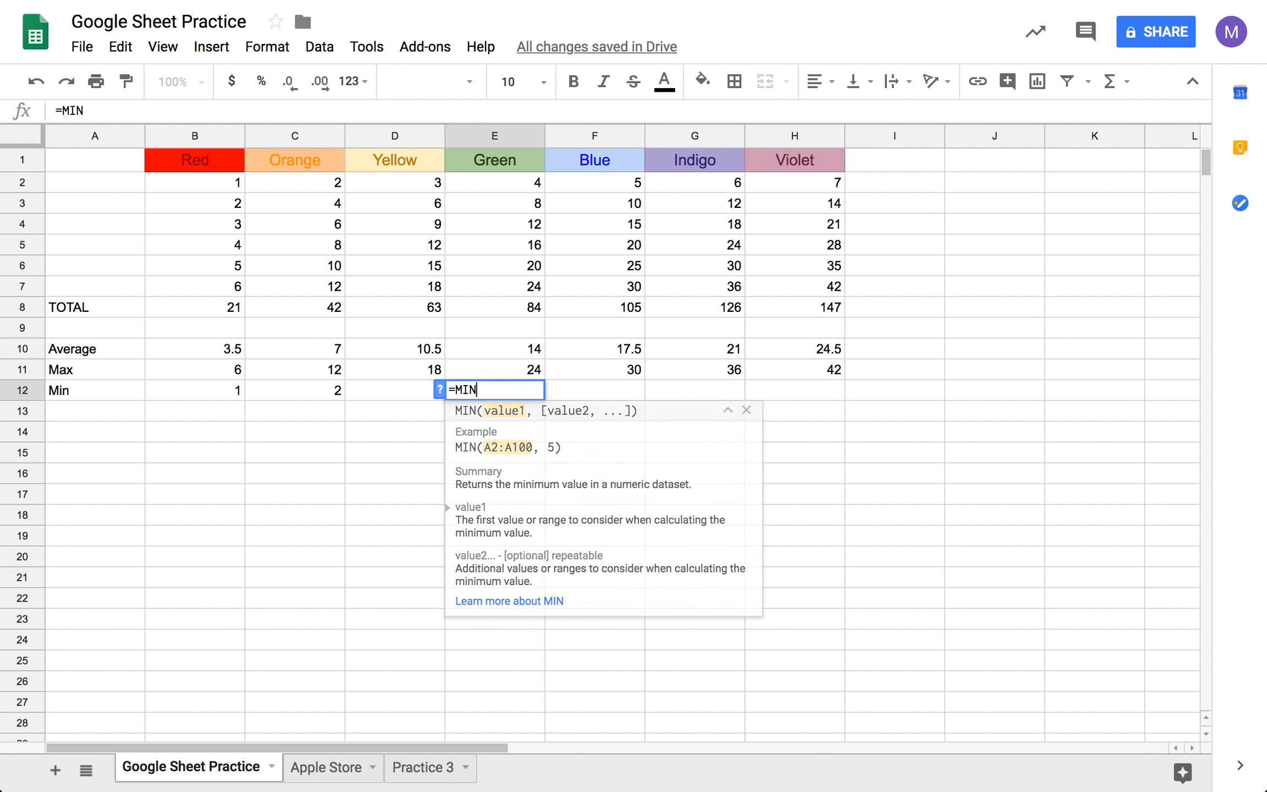
text(()
drag(489, 184, 496, 283)
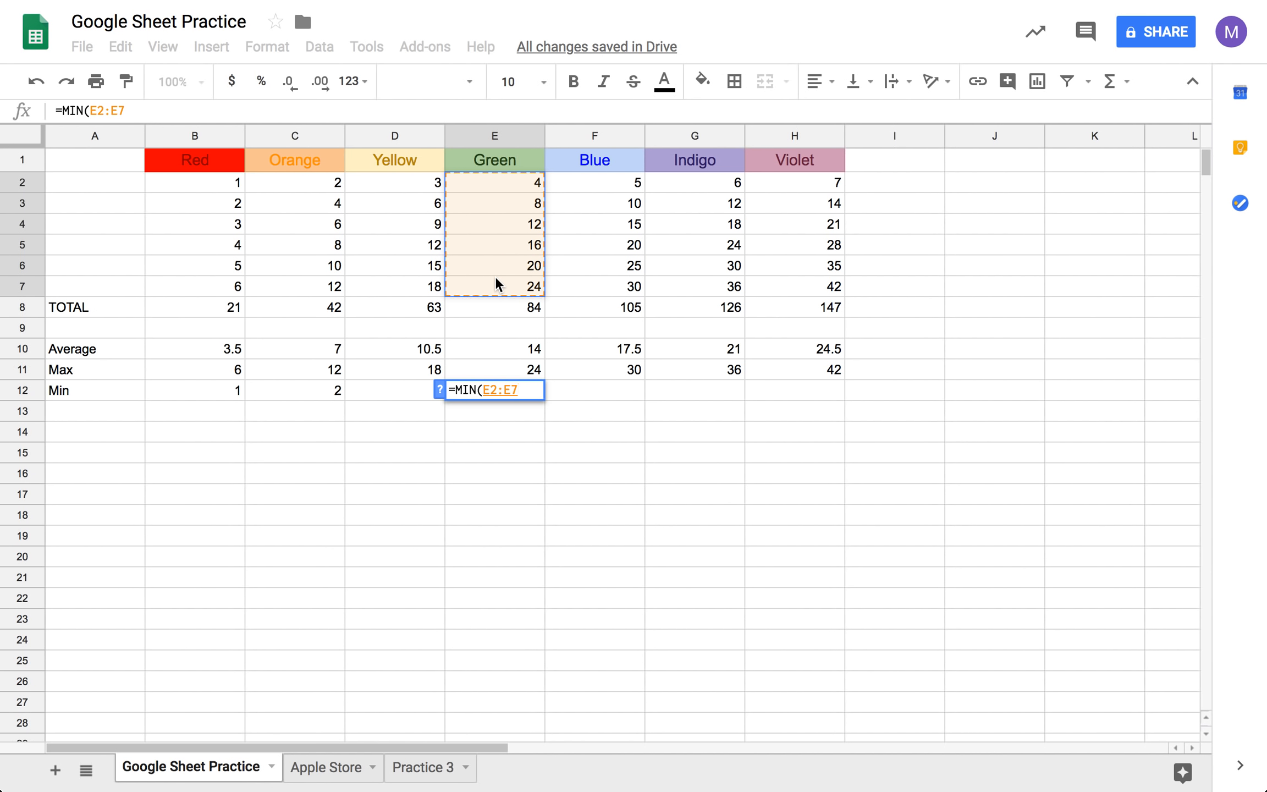
text())
key(Tab)
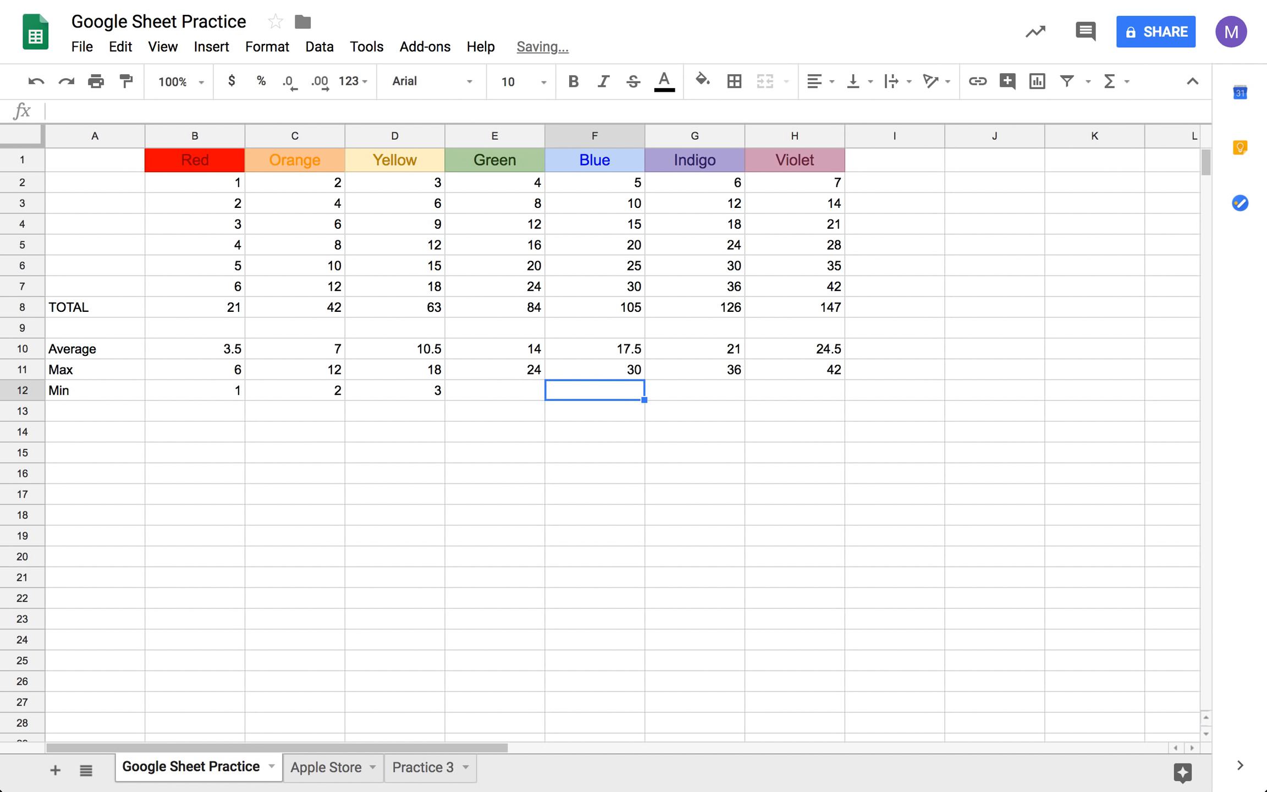
- Calculate the minimum of the Blue values F2:F7 in cell F12 with the MIN function
text(=)
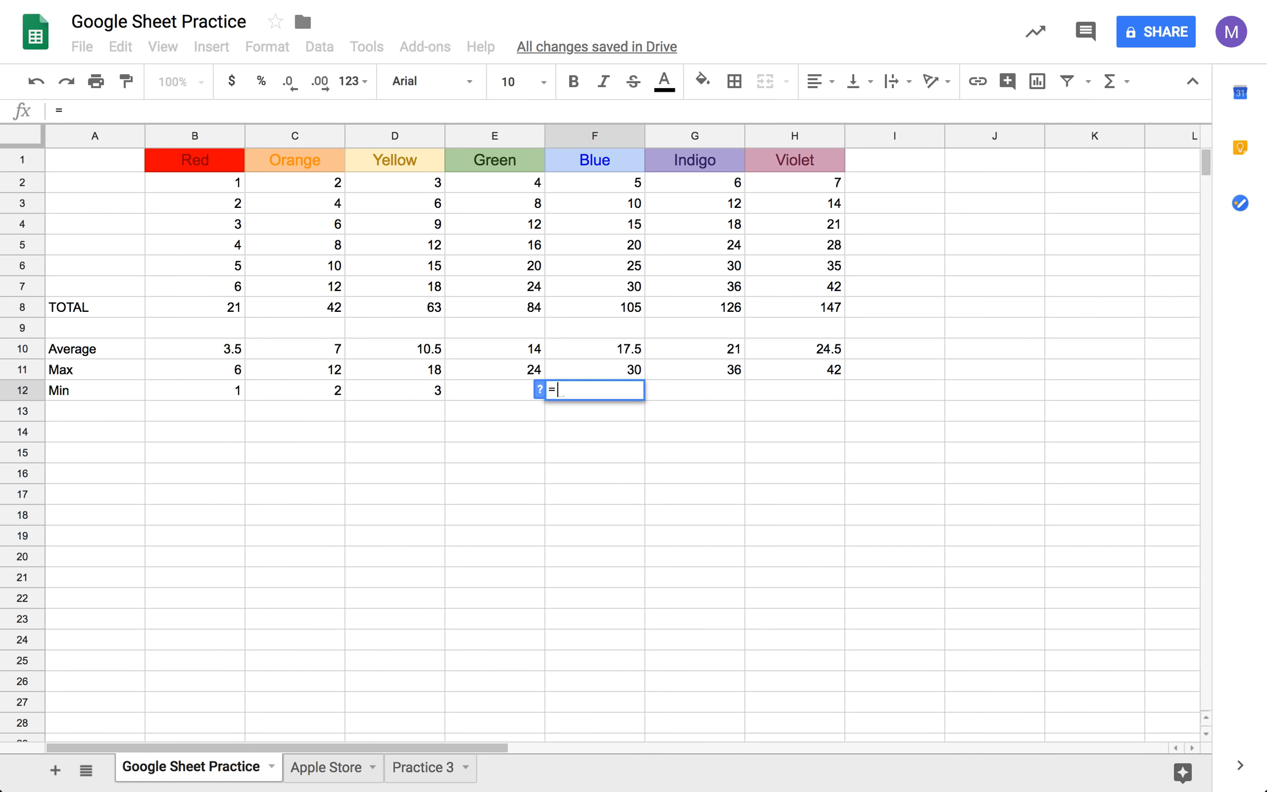
text(MIN()
drag(614, 186, 618, 280)
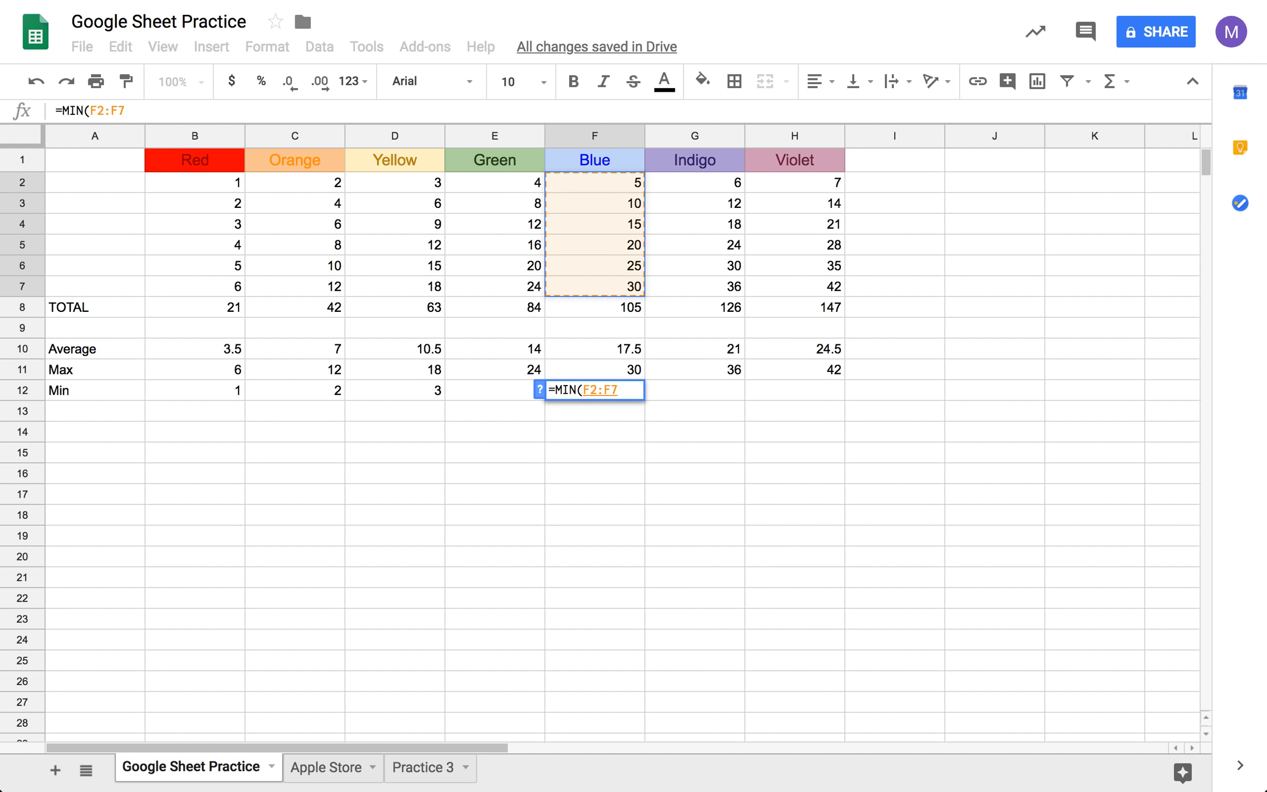
key(Tab)
- Calculate the minimum of the Indigo values G2:G7 in cell G12 with the MIN function
text(=MIN)
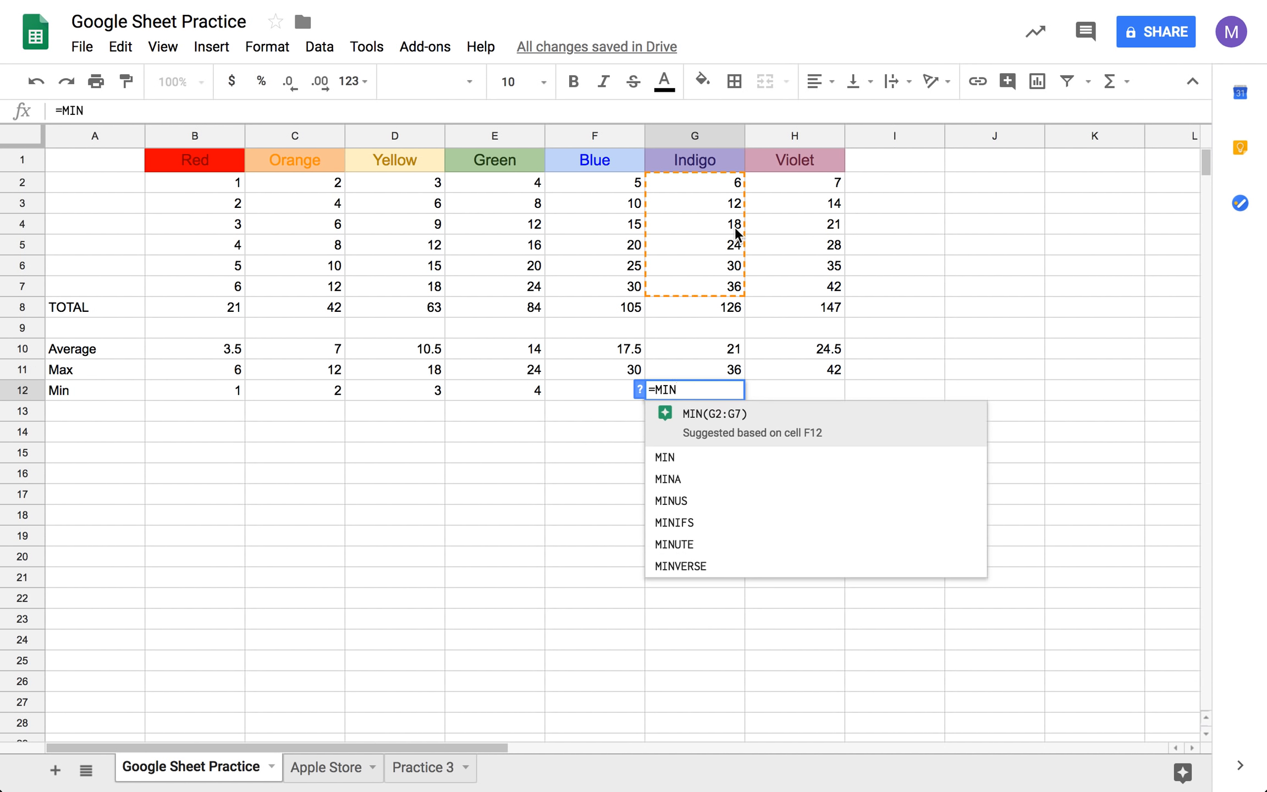
text(()
drag(711, 187, 715, 291)
key(Tab)
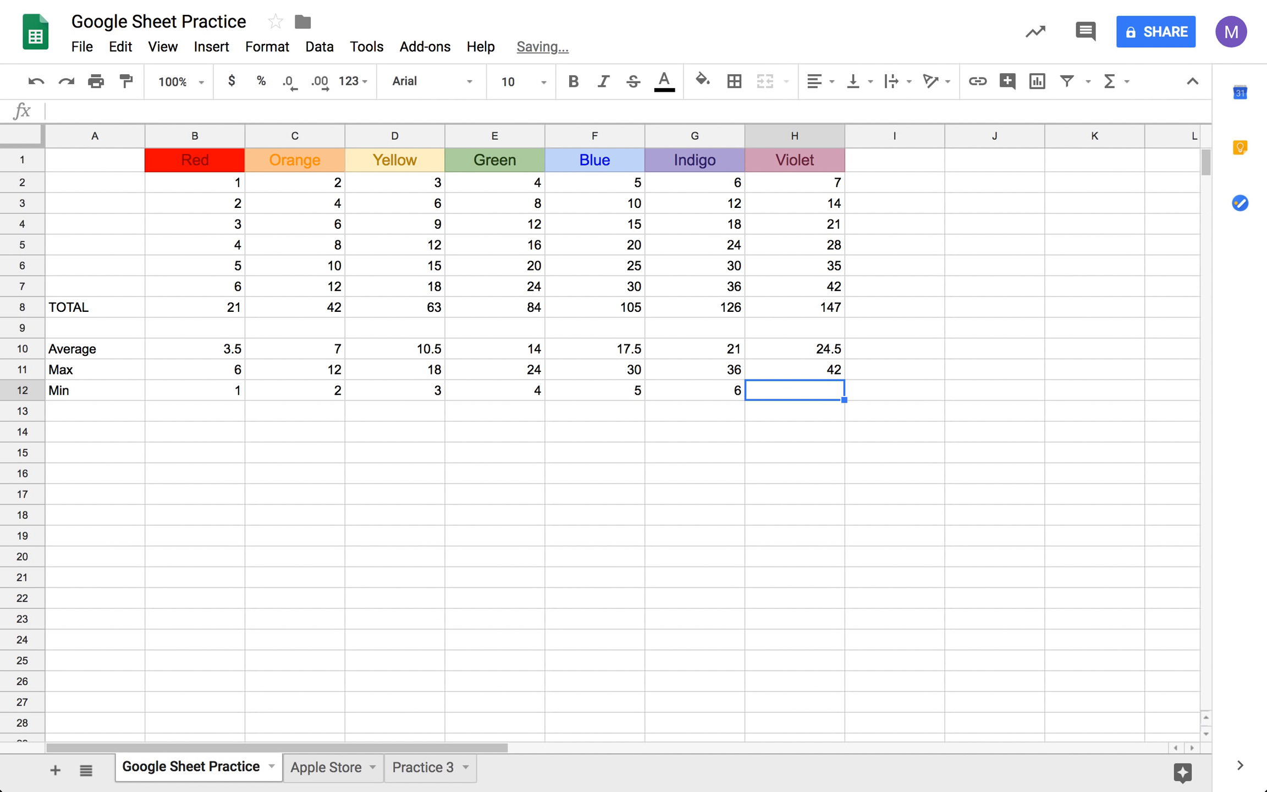
- Calculate the minimum of the Violet values H2:H7 in cell H12 with the MIN function
text(=MIN()
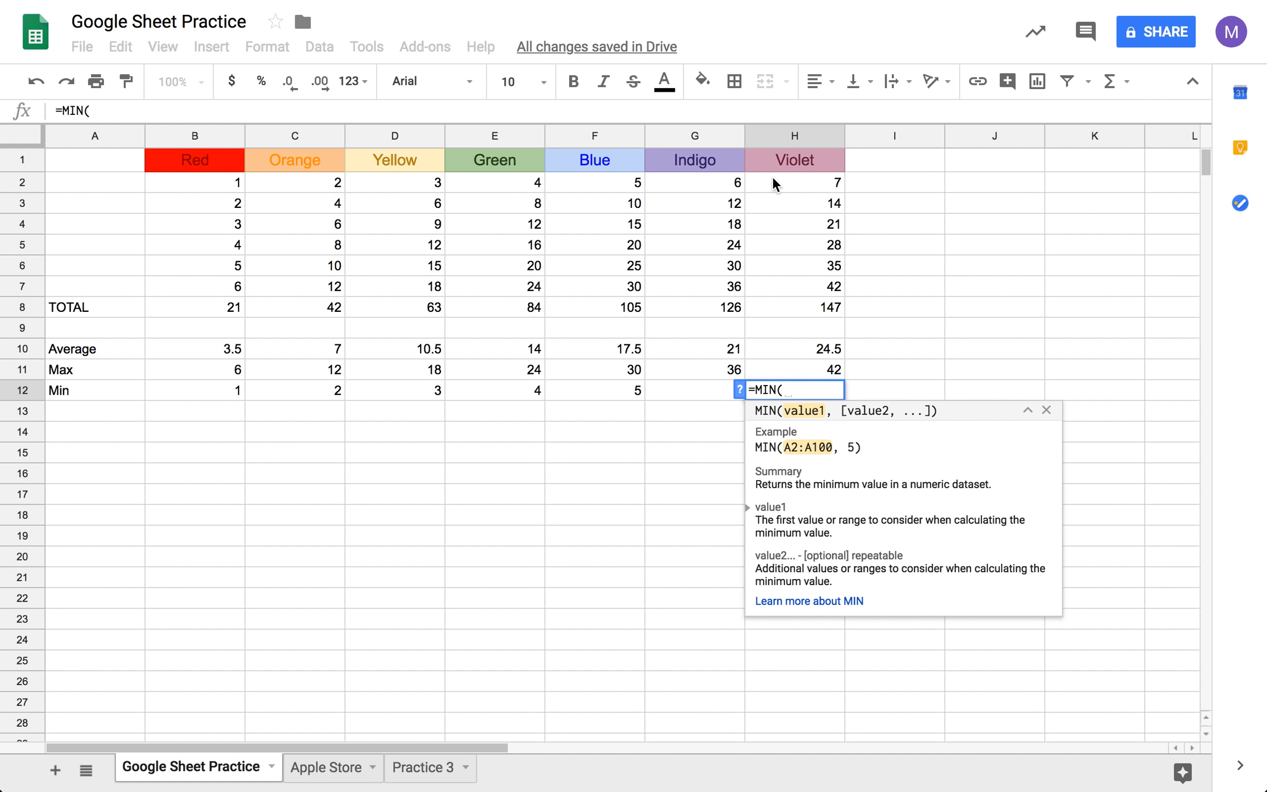
drag(775, 182, 775, 290)
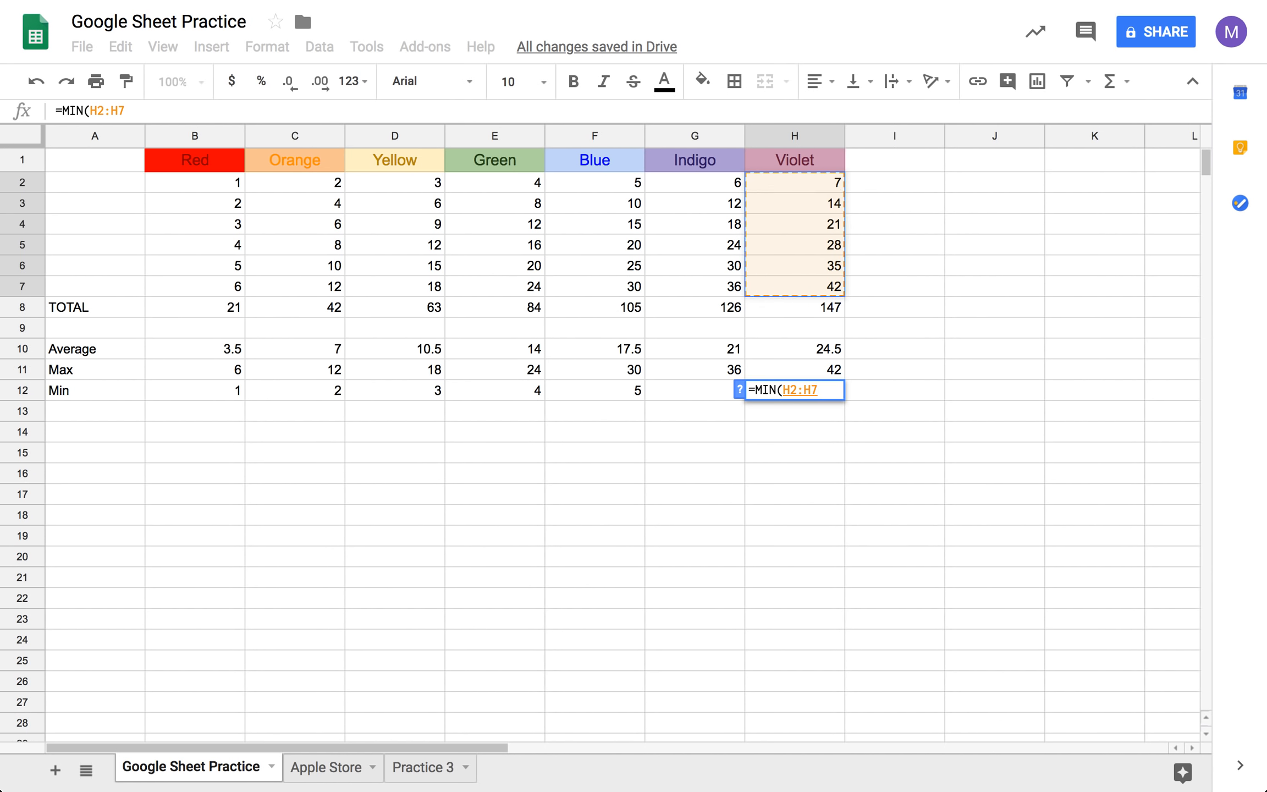
key(Tab)
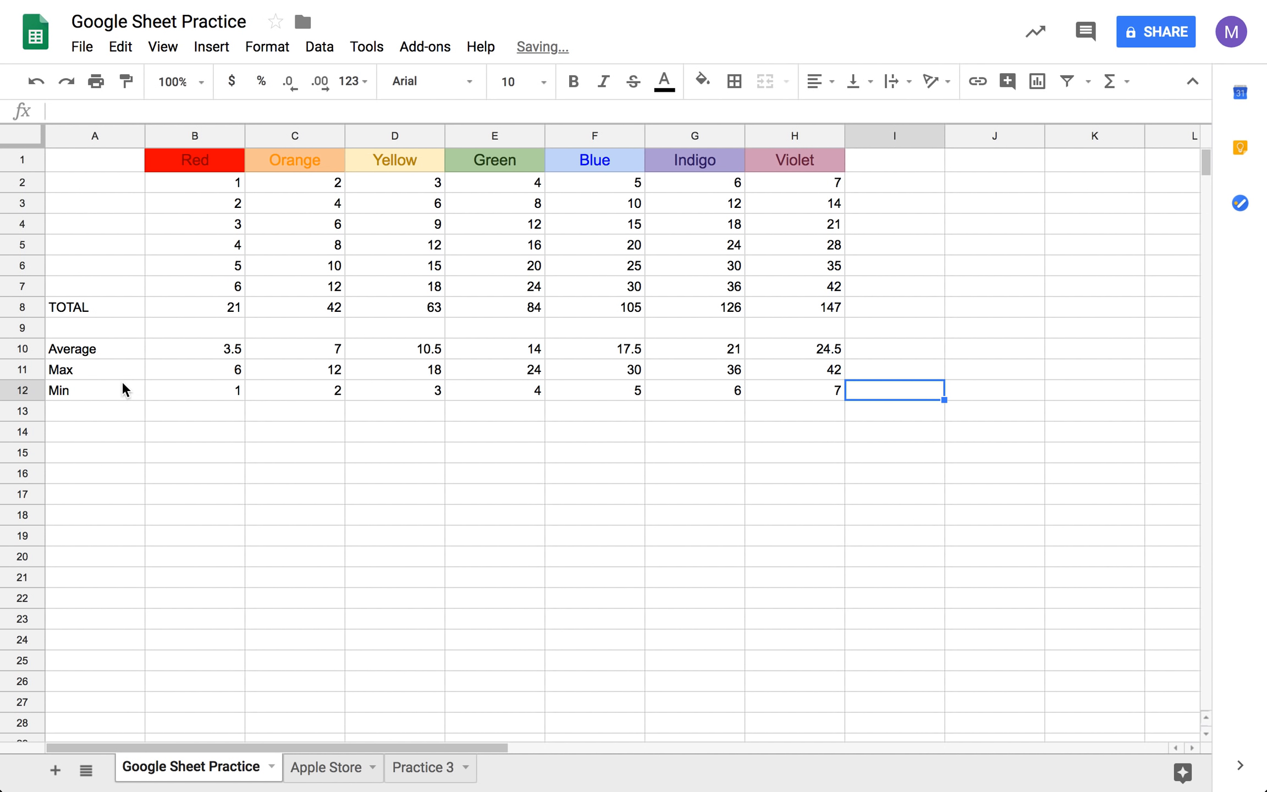
- Enter the row label Count in cell A13, below the Min label
click(107, 414)
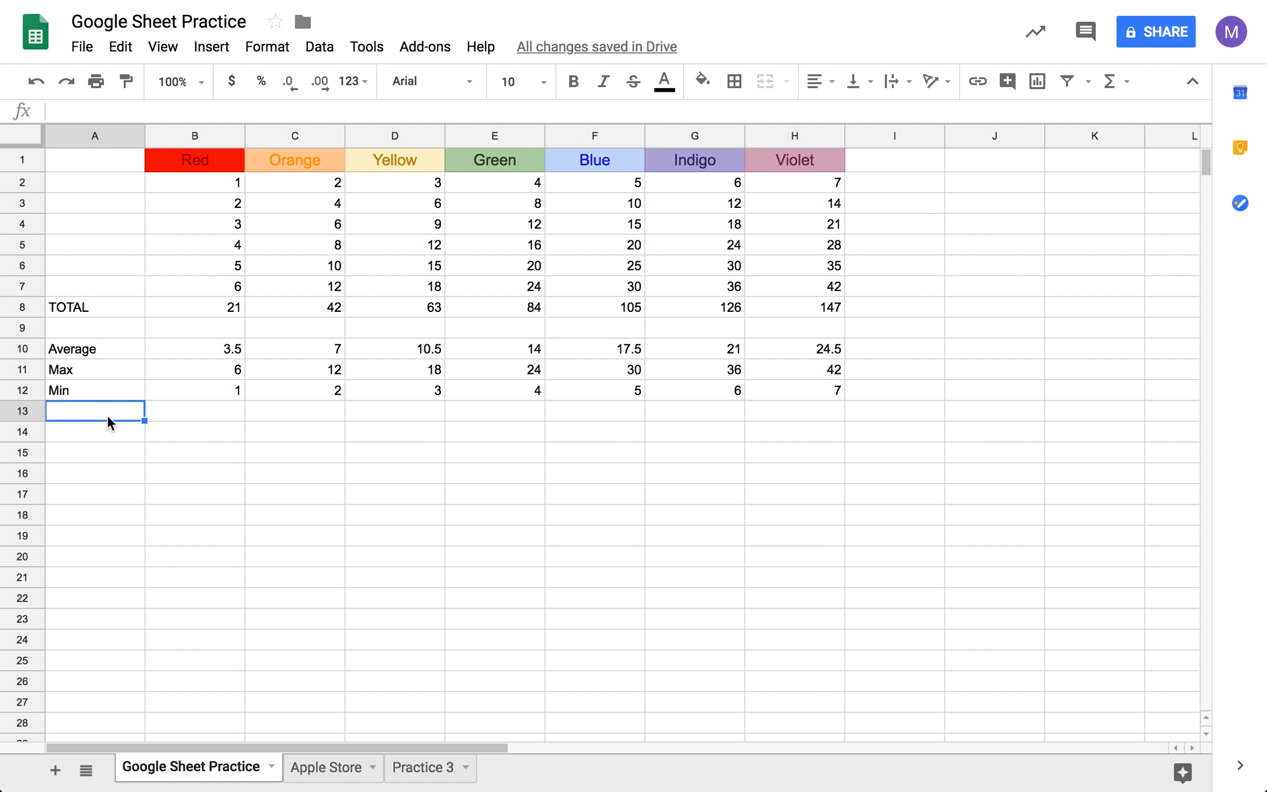
text(COunt)
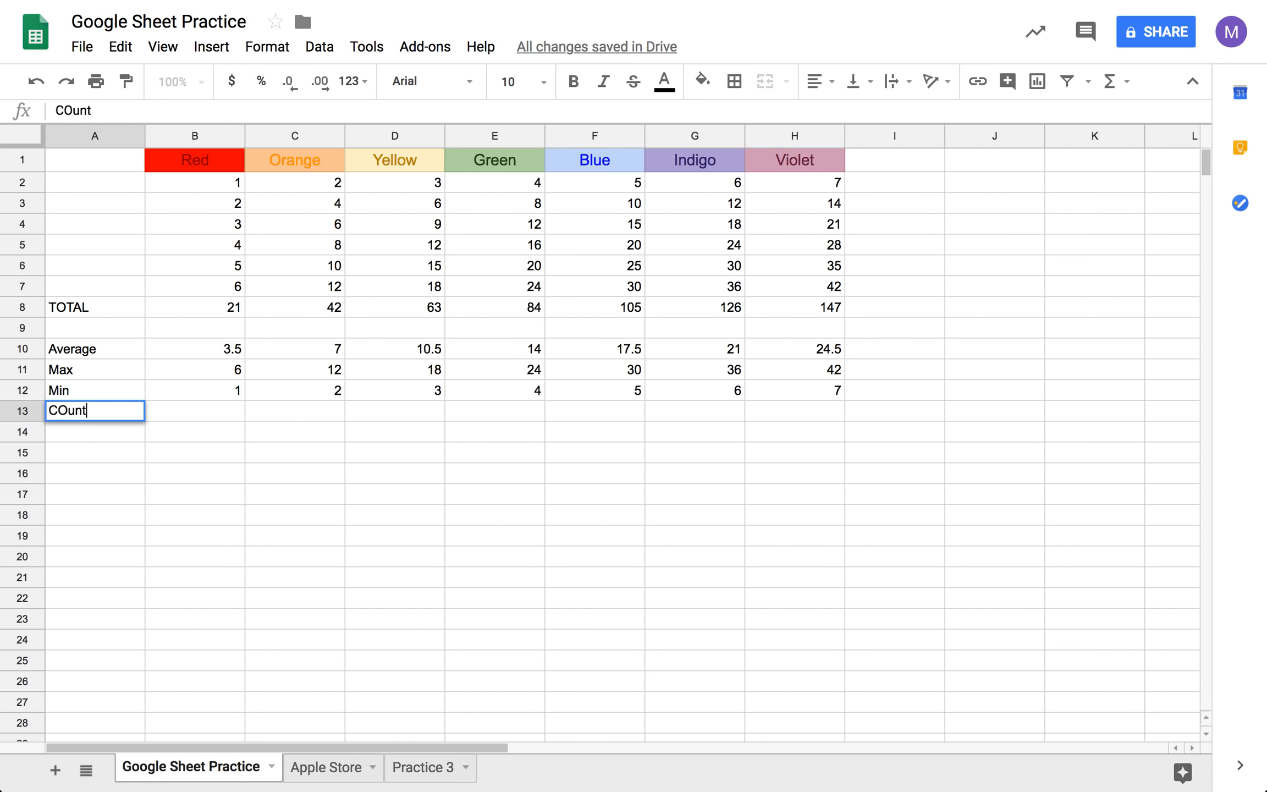
key(BackSpace)
key(BackSpace)
key(BackSpace)
text(ount)
key(Tab)
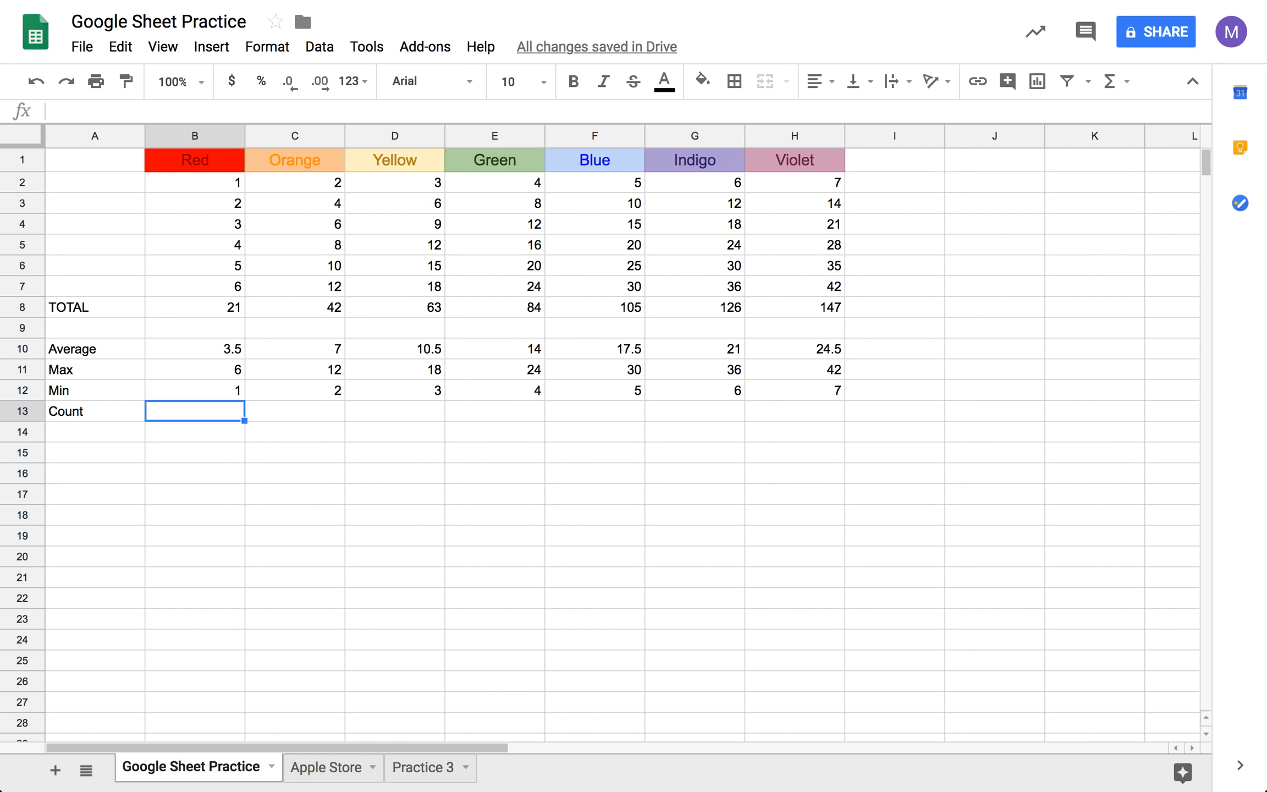
- Count the Red values B2:B7 in cell B13 with the built-in COUNT function
text(=)
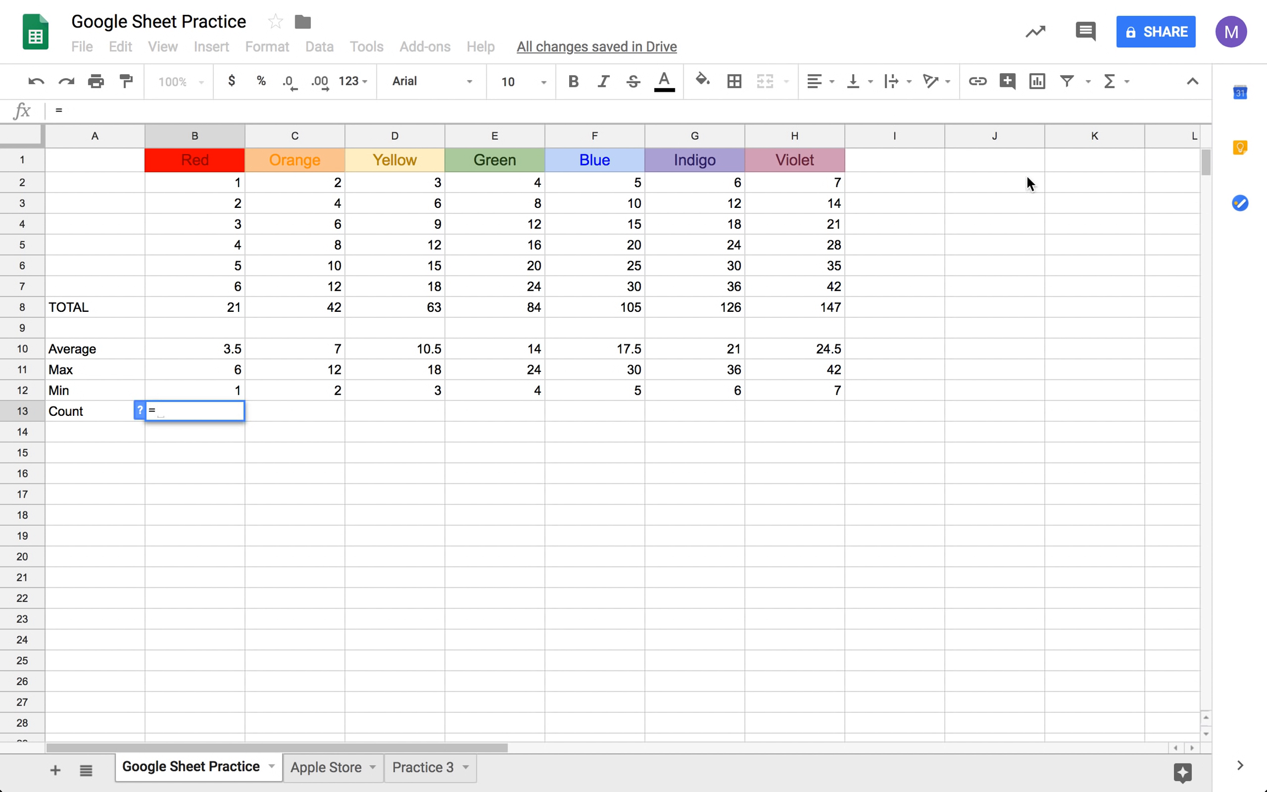
click(1109, 81)
click(1037, 171)
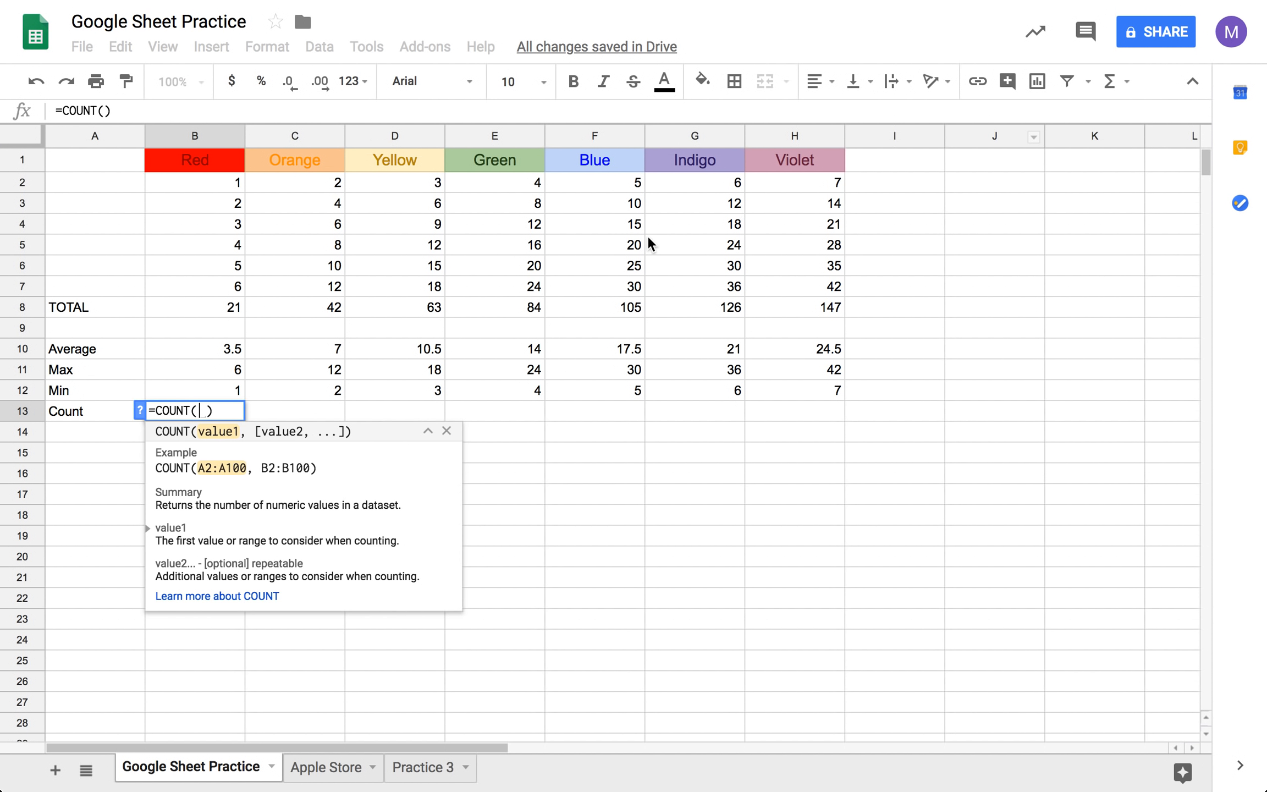
drag(226, 178, 228, 283)
key(Tab)
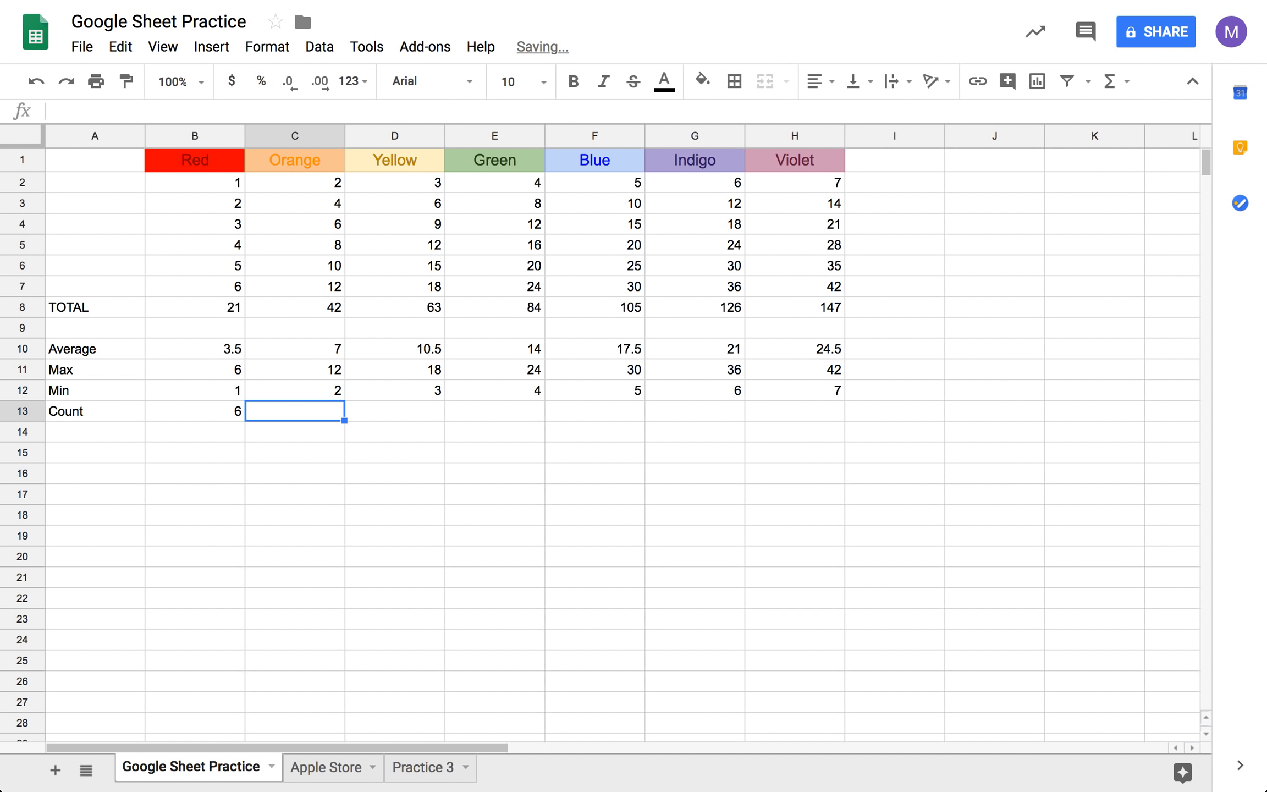
- Count the Orange values in cell C13 with the formula =COUNT(C2:C7)
text(=)
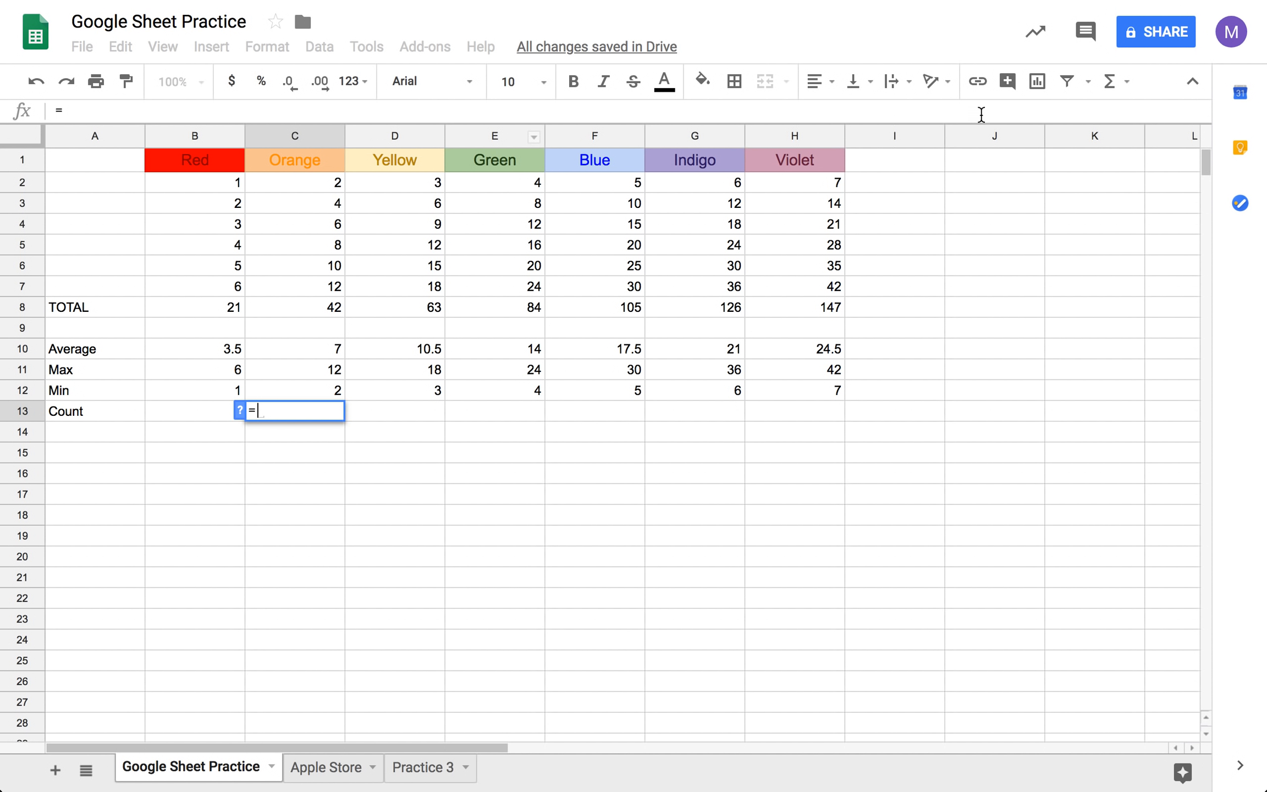
click(1127, 80)
click(1036, 175)
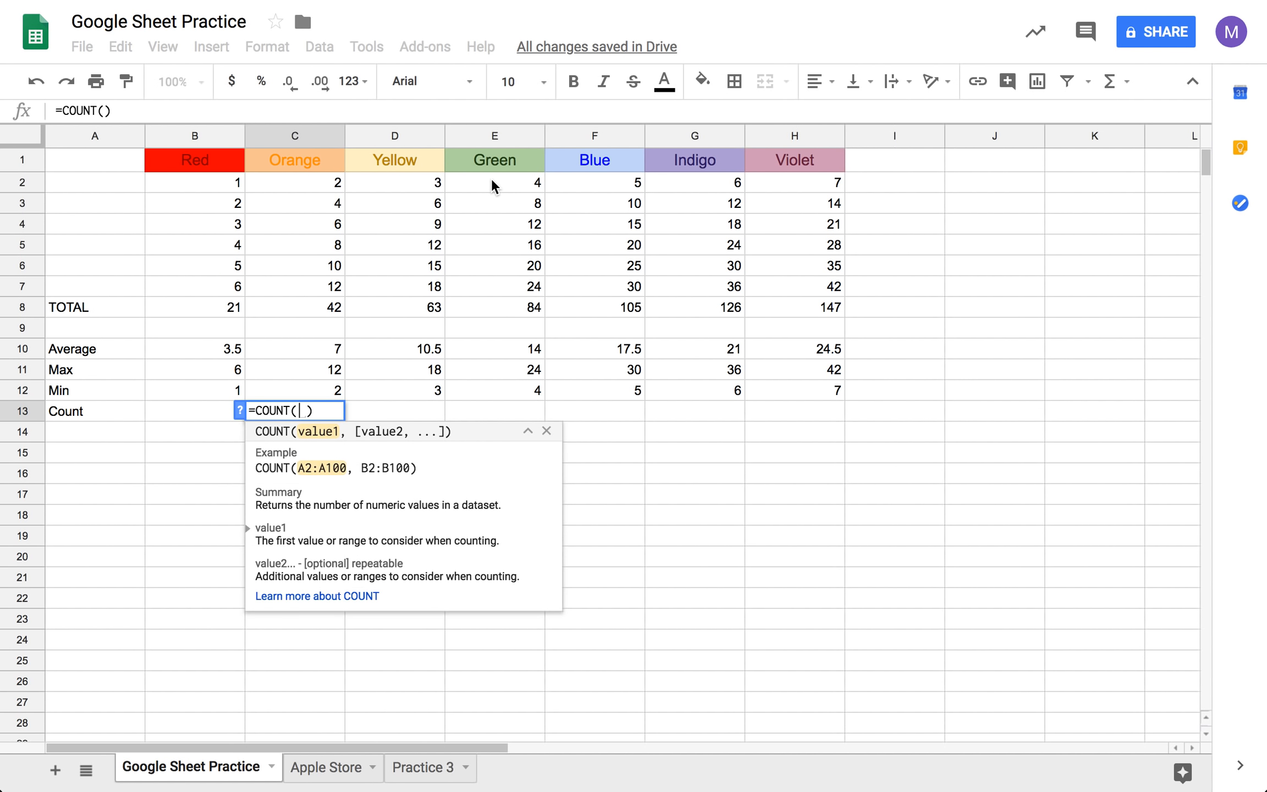
drag(333, 180, 335, 284)
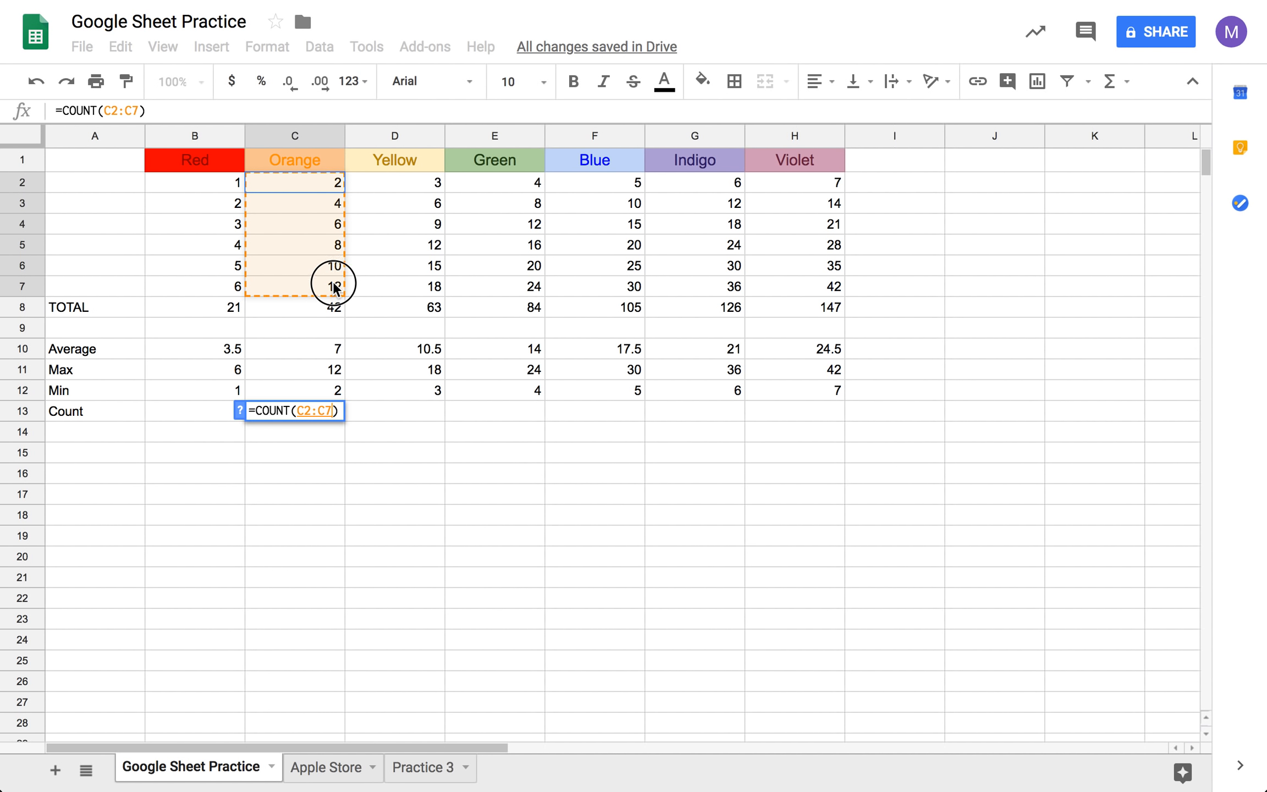
key(Tab)
- Count the Yellow values in cell D13 with the formula =COUNT(D2:D7)
text(=)
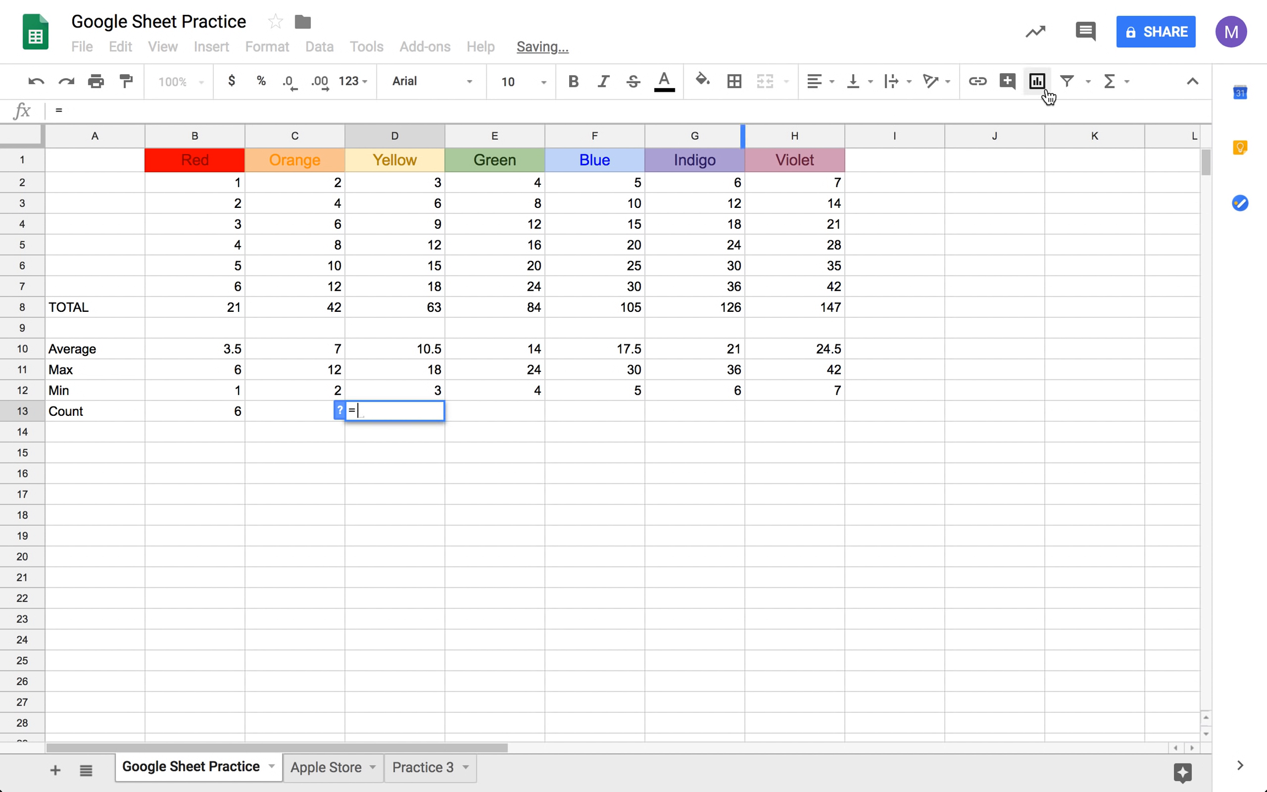
click(1110, 81)
click(1051, 173)
drag(424, 188, 423, 299)
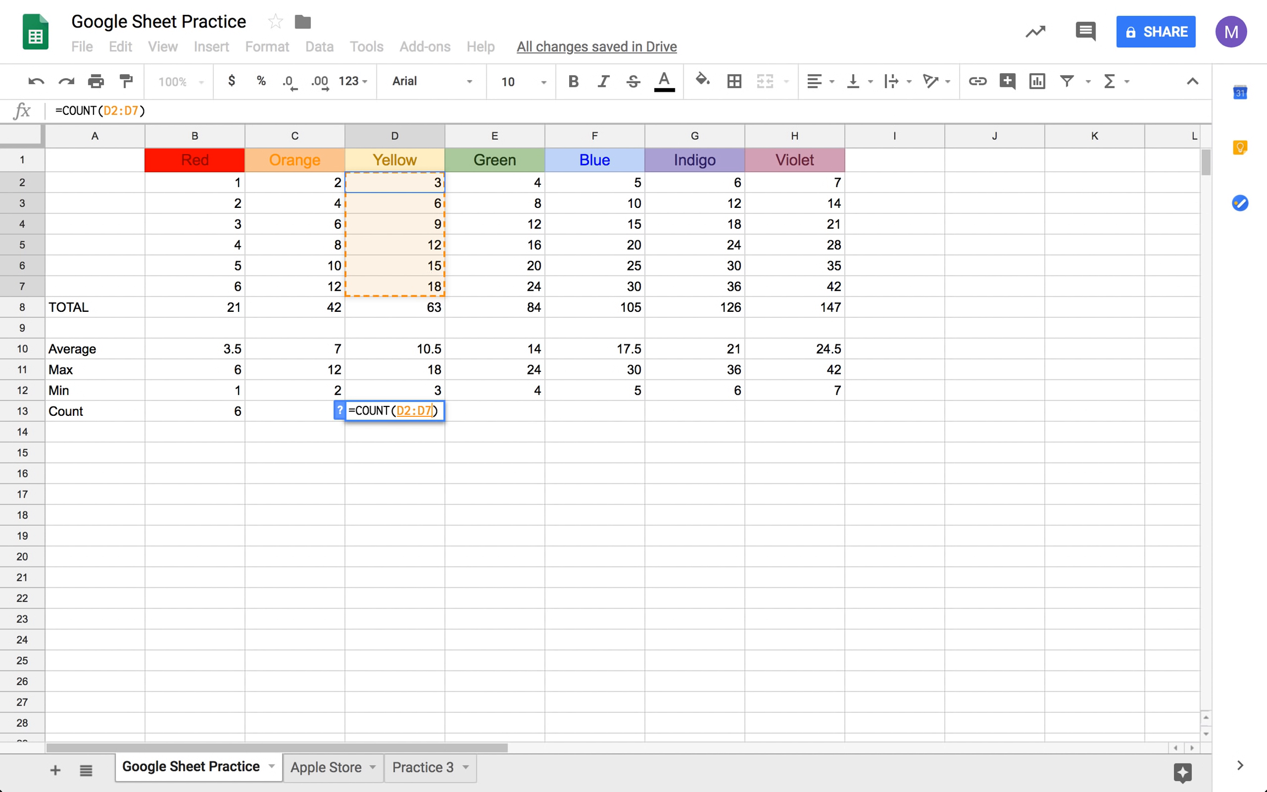
key(Tab)
- Count the Green values in cell E13 with the formula =COUNT(E2:E7)
text(=)
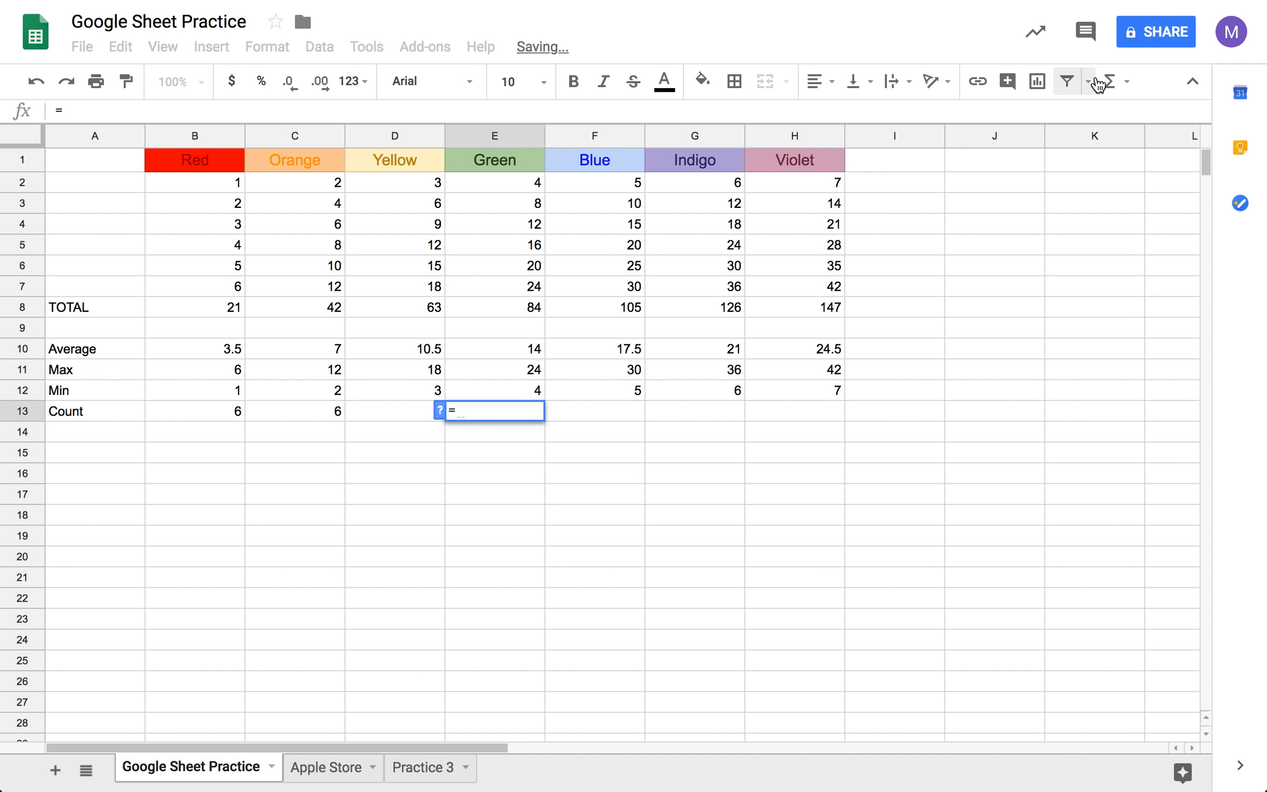
click(1121, 81)
click(1060, 183)
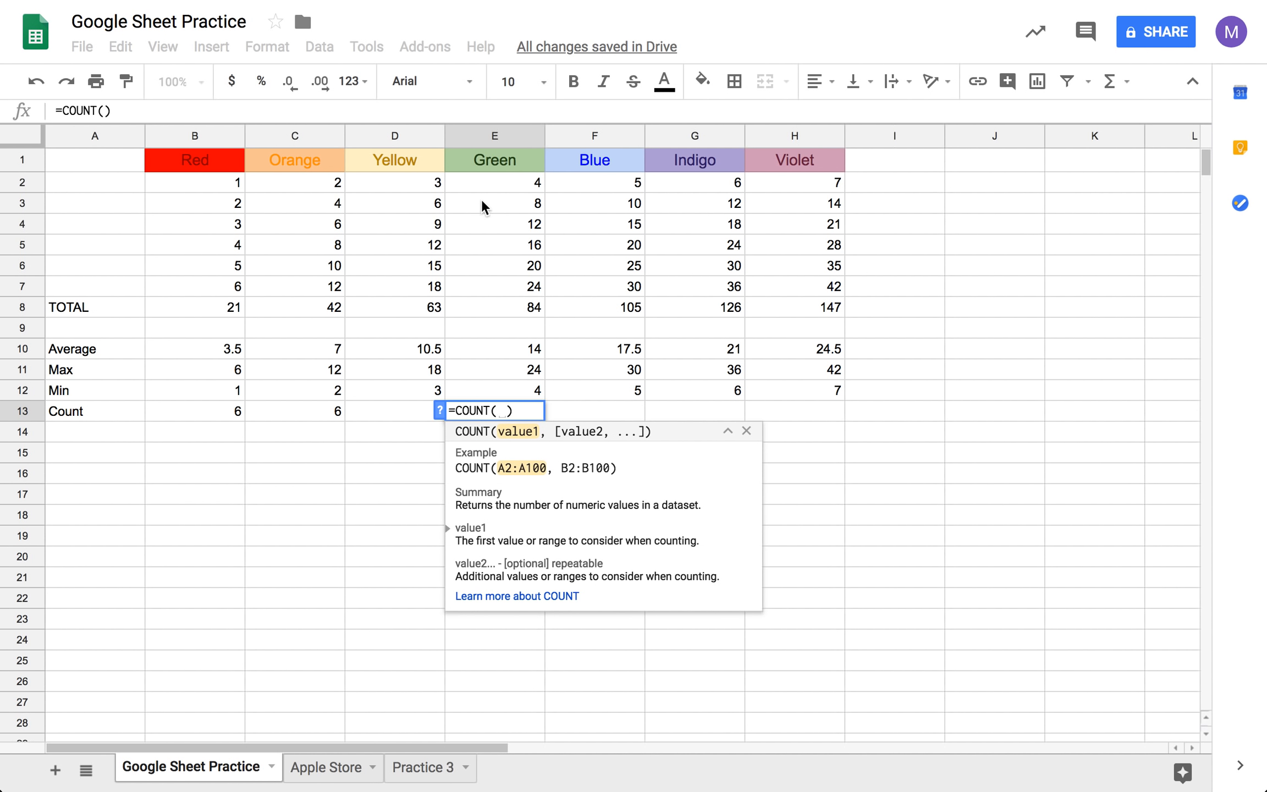
drag(494, 181, 500, 291)
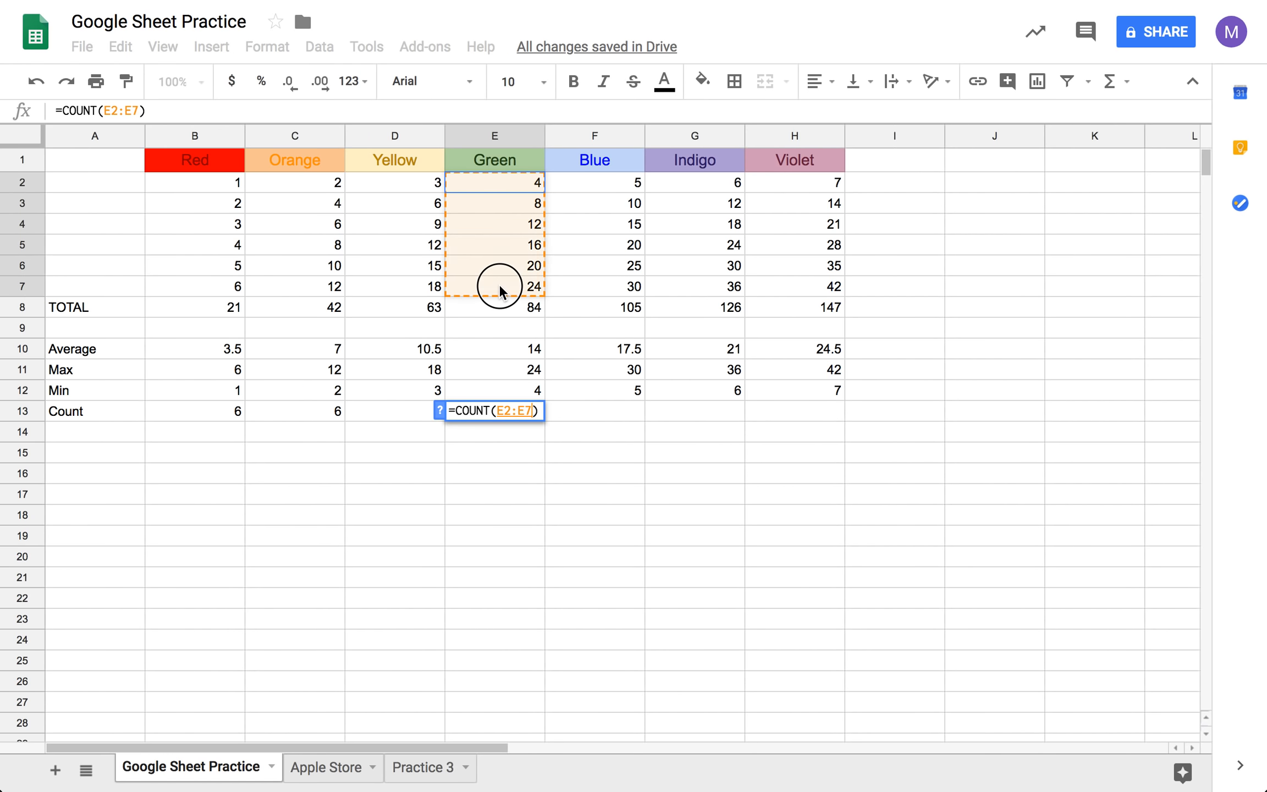
key(Tab)
- Count the Blue values F2:F7 in cell F13 with the COUNT function
text(=)
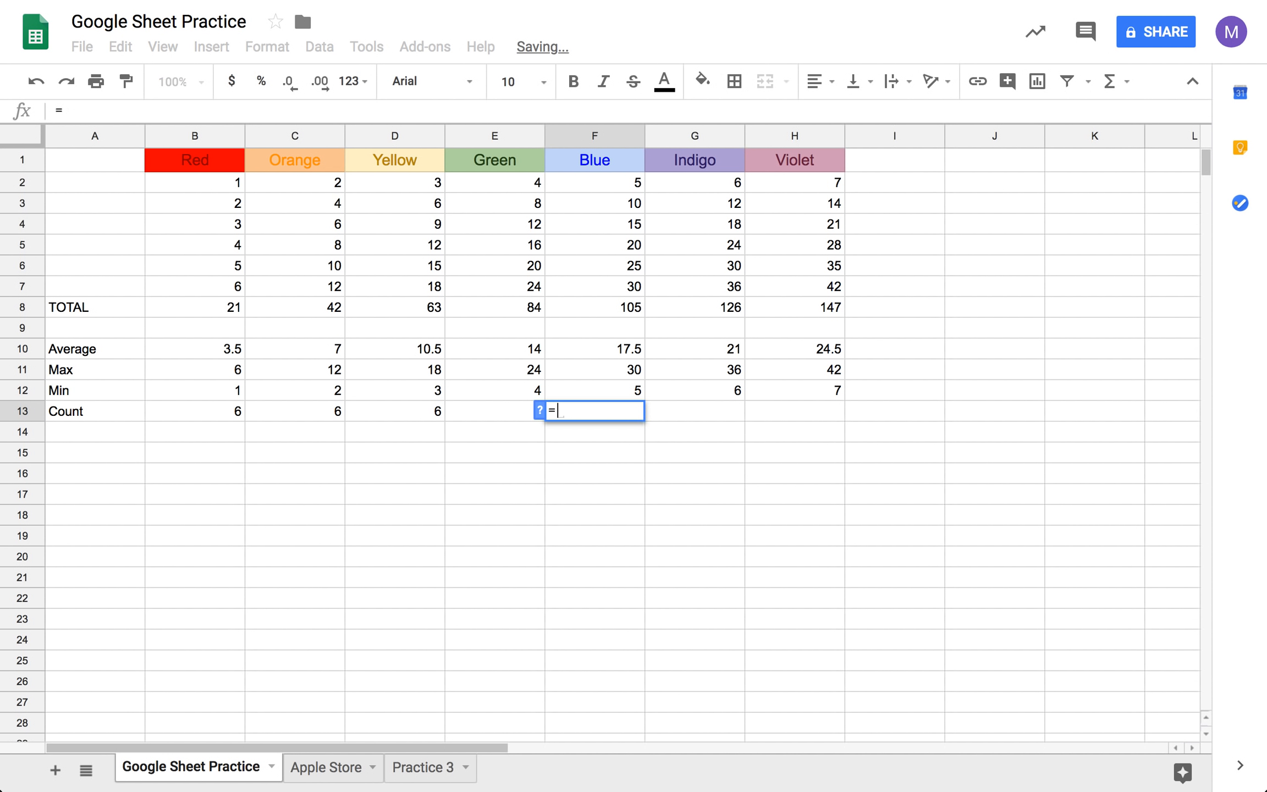
click(1109, 83)
click(1078, 166)
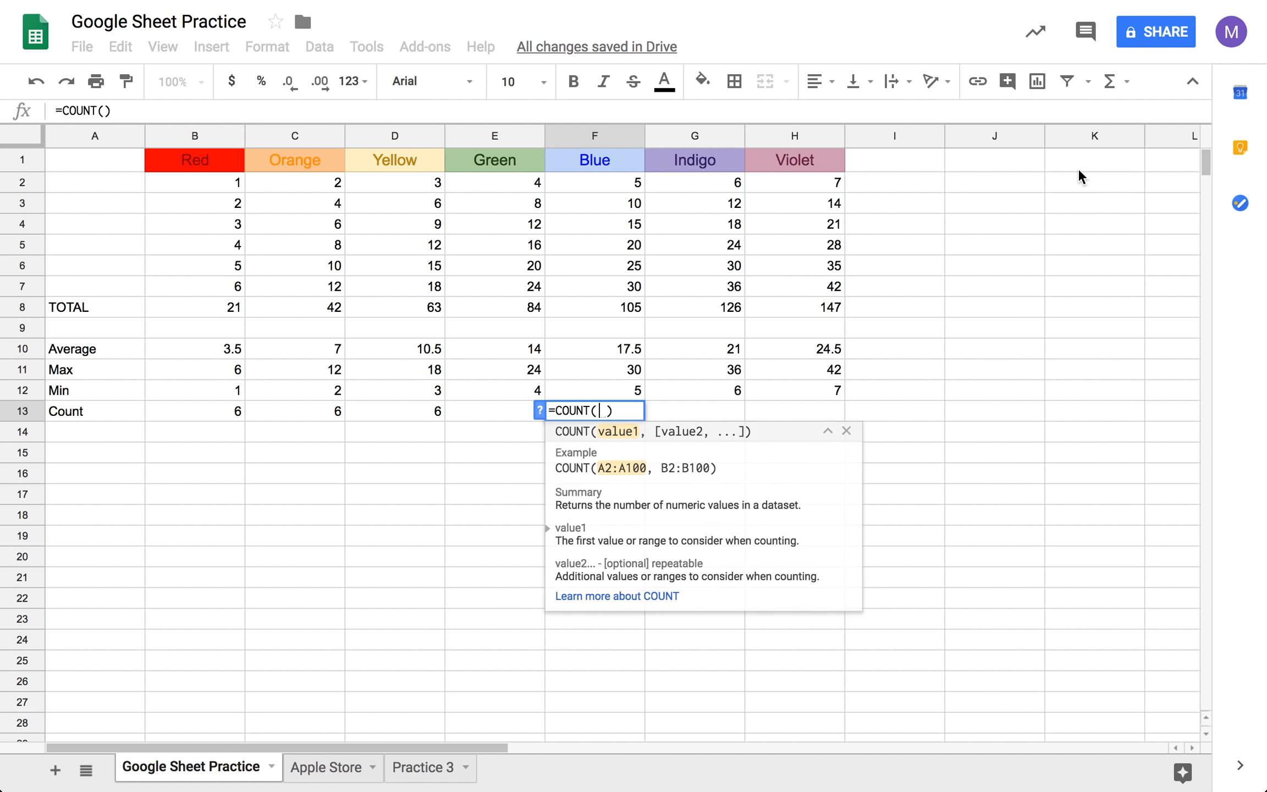
drag(635, 184, 632, 290)
key(Tab)
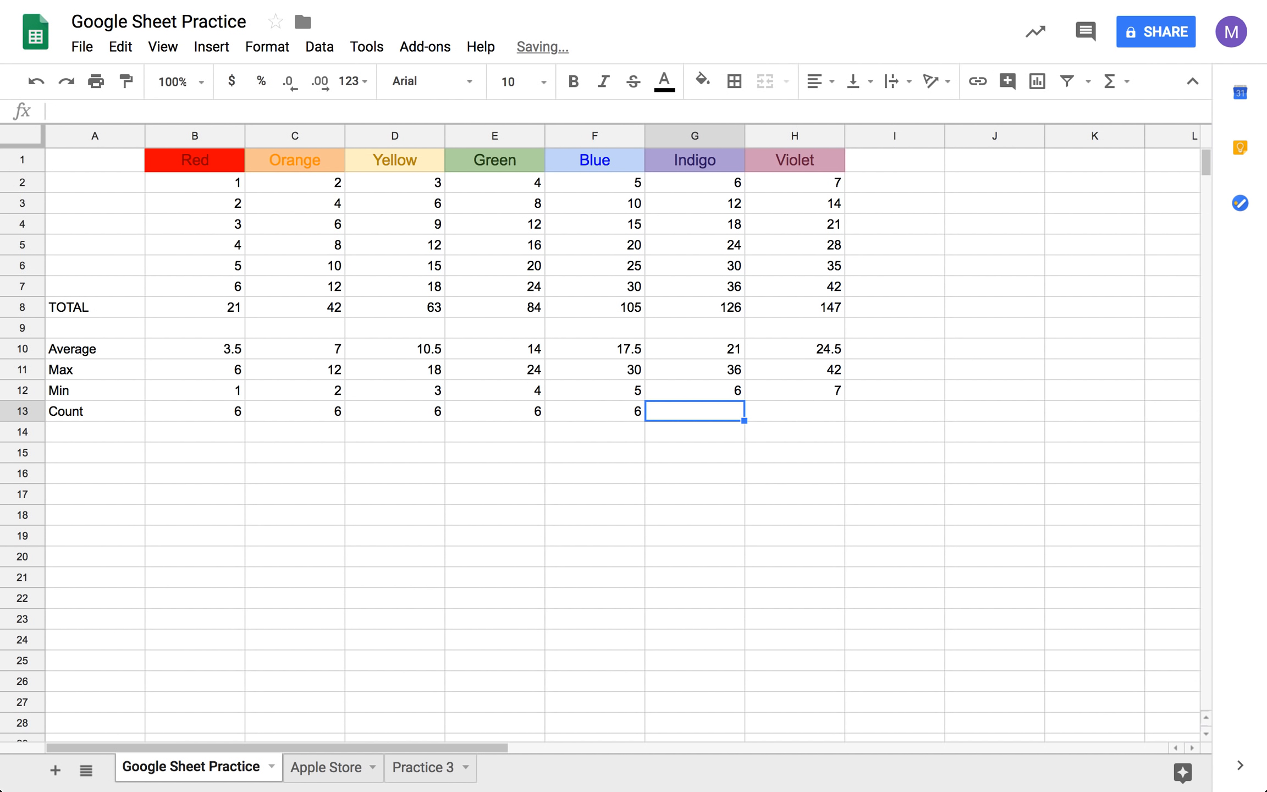
- Count the Indigo values in cell G13 with the formula =COUNT(G2:G7)
text(=)
click(1110, 82)
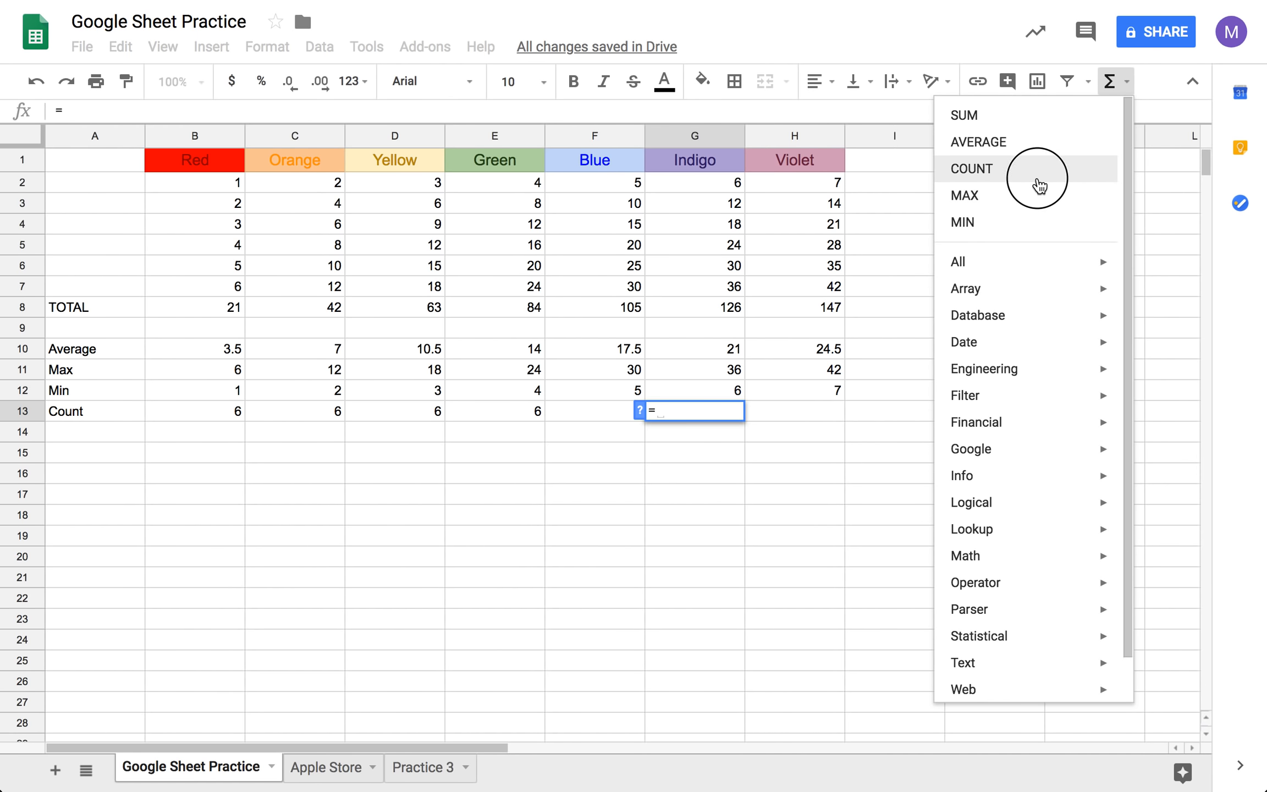
click(1040, 187)
drag(708, 185, 698, 283)
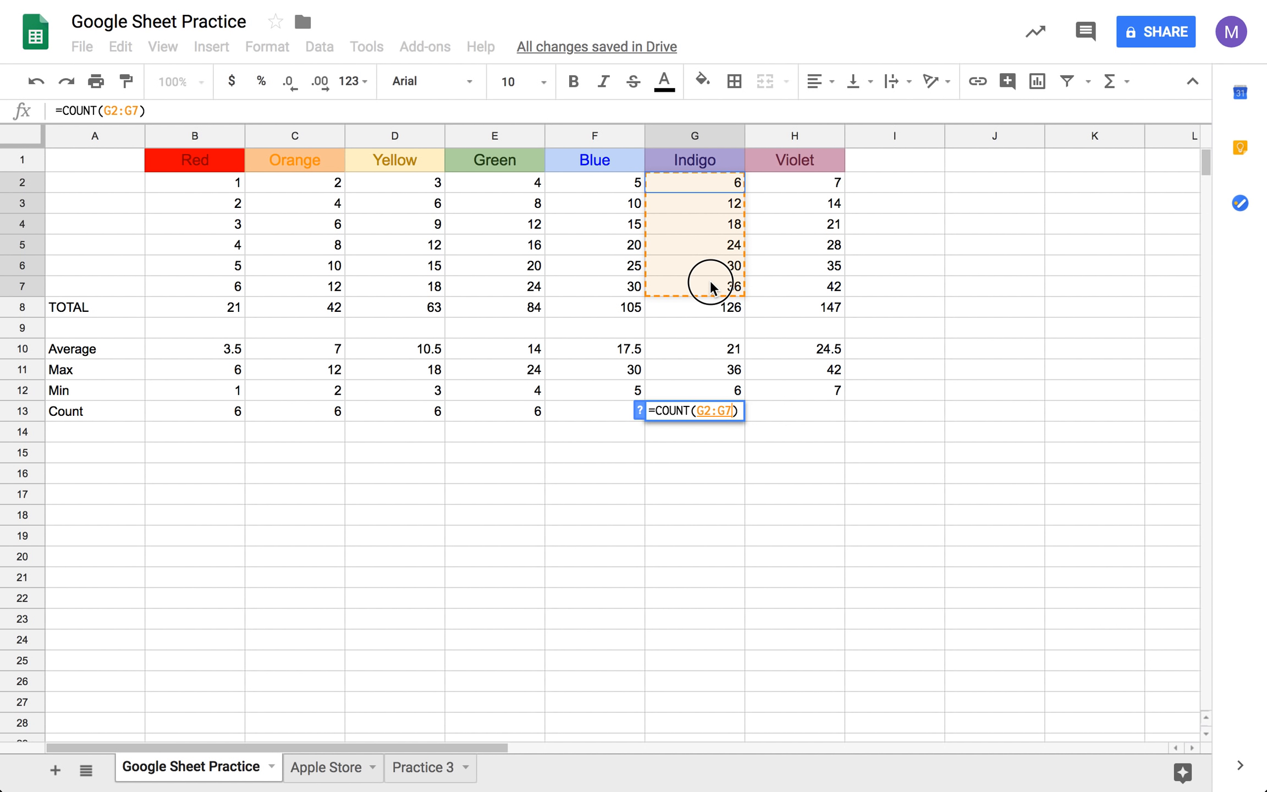
key(Tab)
- Count the Violet values H2:H7 in cell H13 with the COUNT function
text(=)
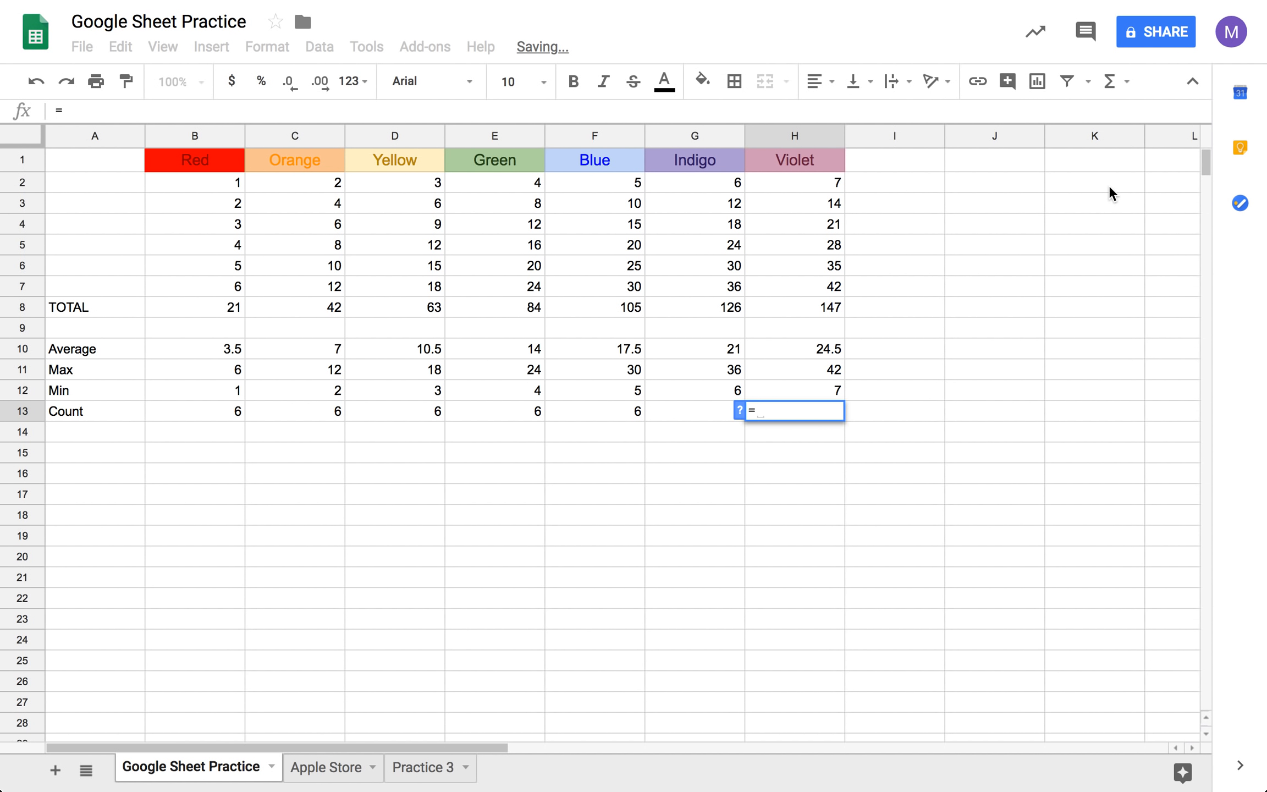
click(1109, 81)
click(1071, 164)
drag(788, 183, 800, 285)
key(Tab)
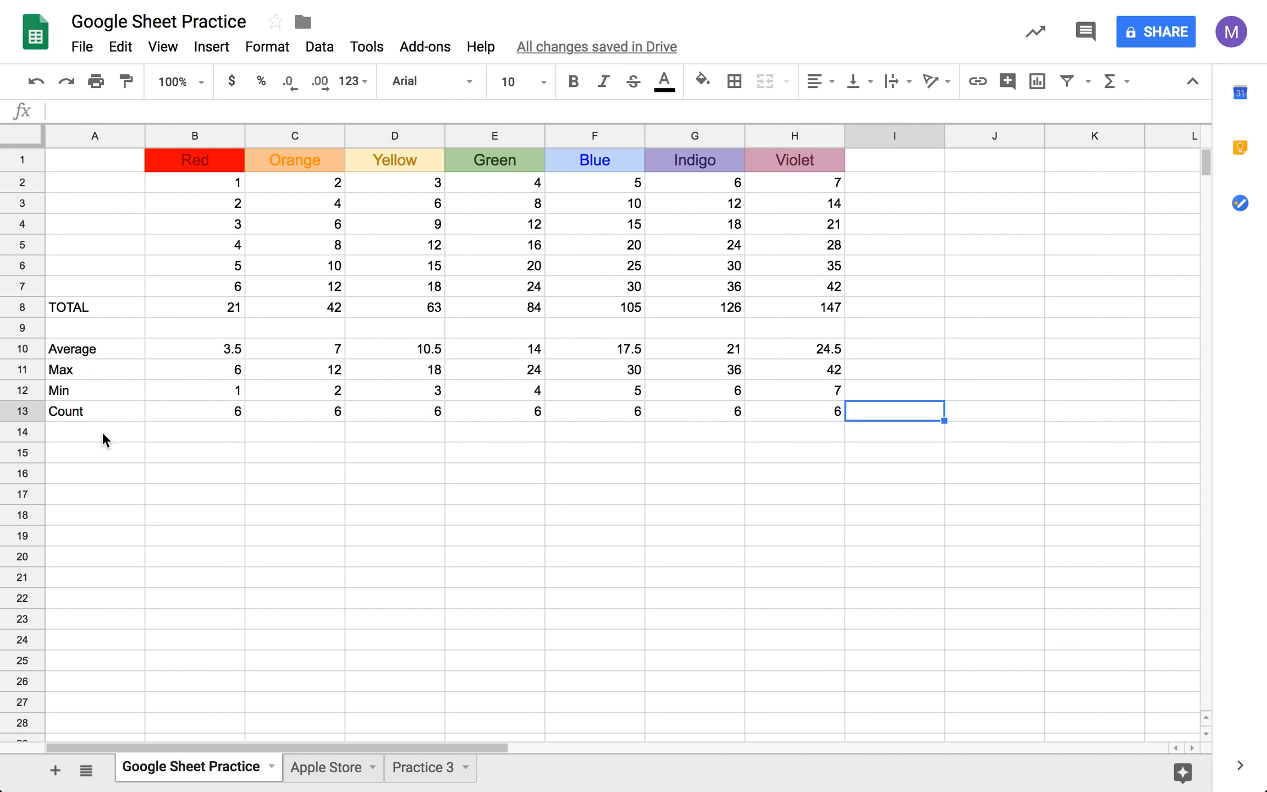
- Make the summary row labels Average, Max, Min and Count in A10:A13 bold
drag(104, 345, 97, 420)
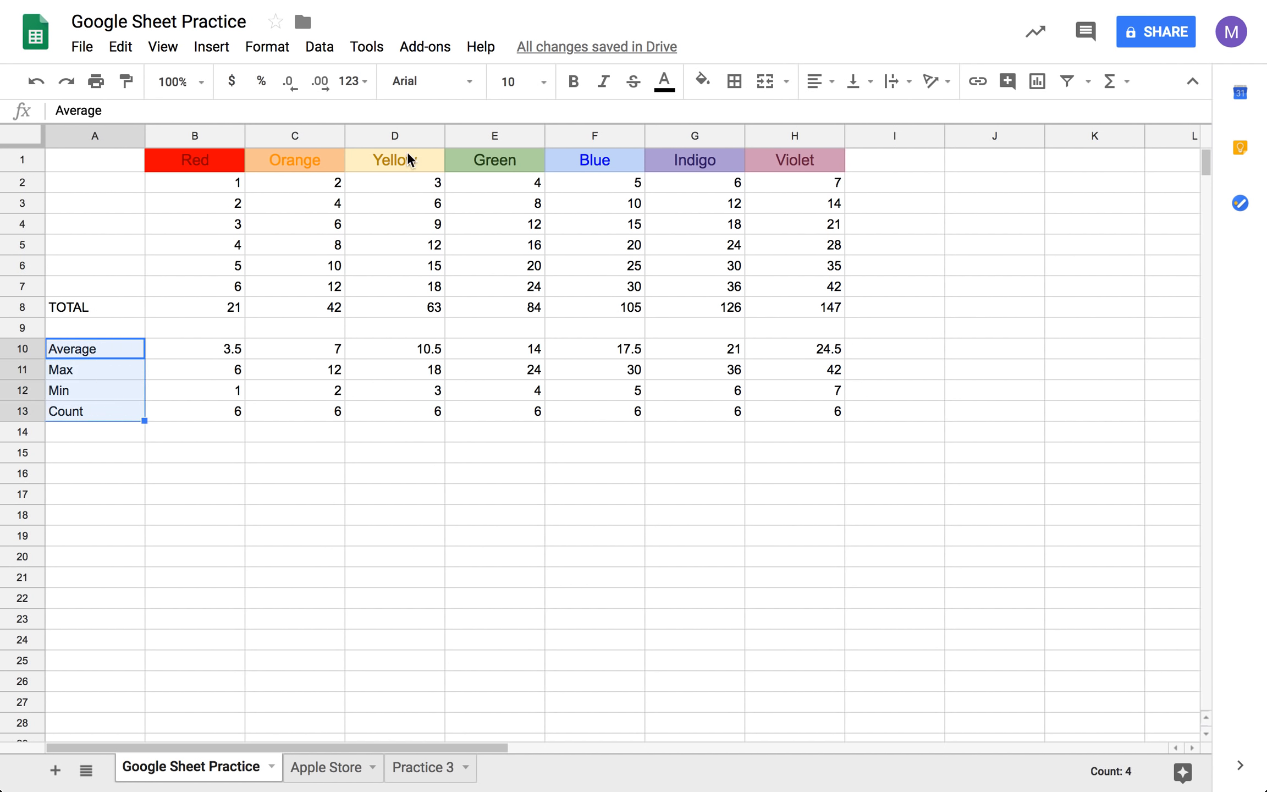
click(576, 83)
click(356, 625)
- Apply all borders to the summary label cells A10:A13
drag(114, 345, 116, 412)
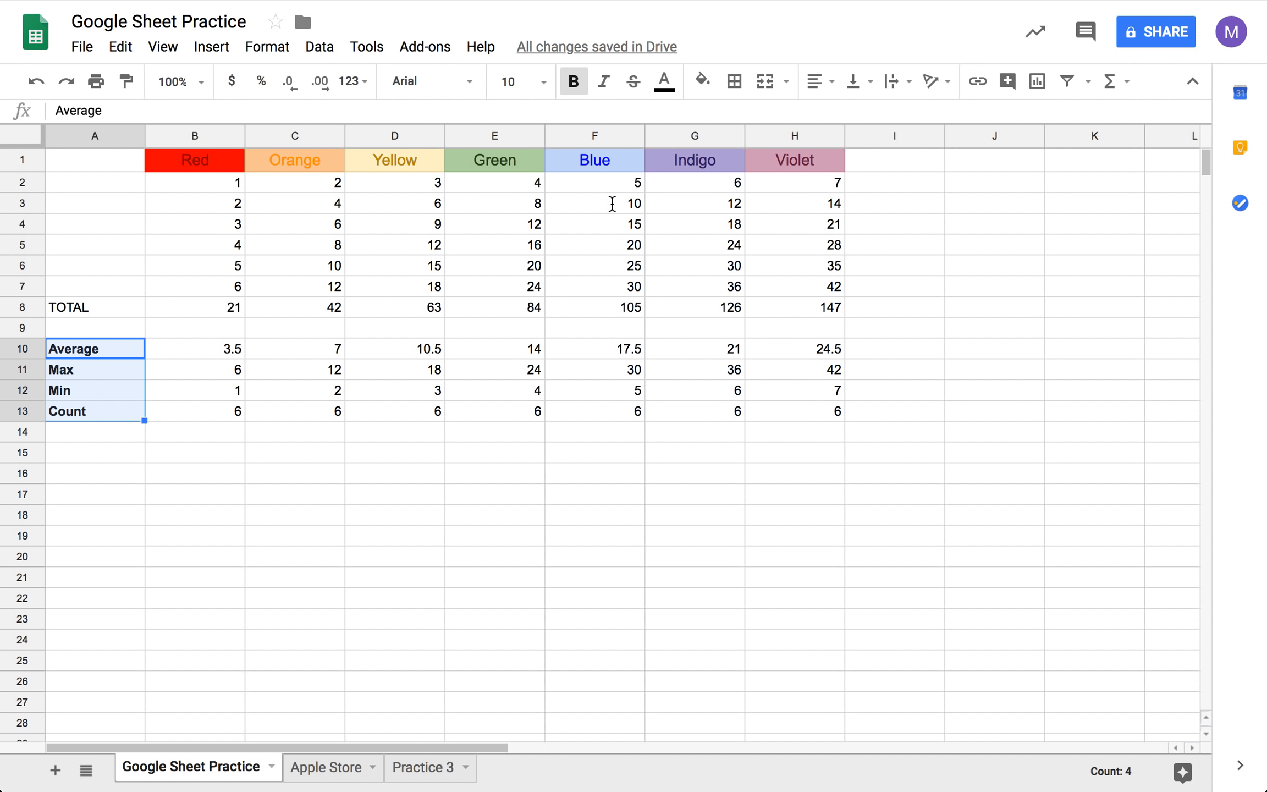
click(735, 84)
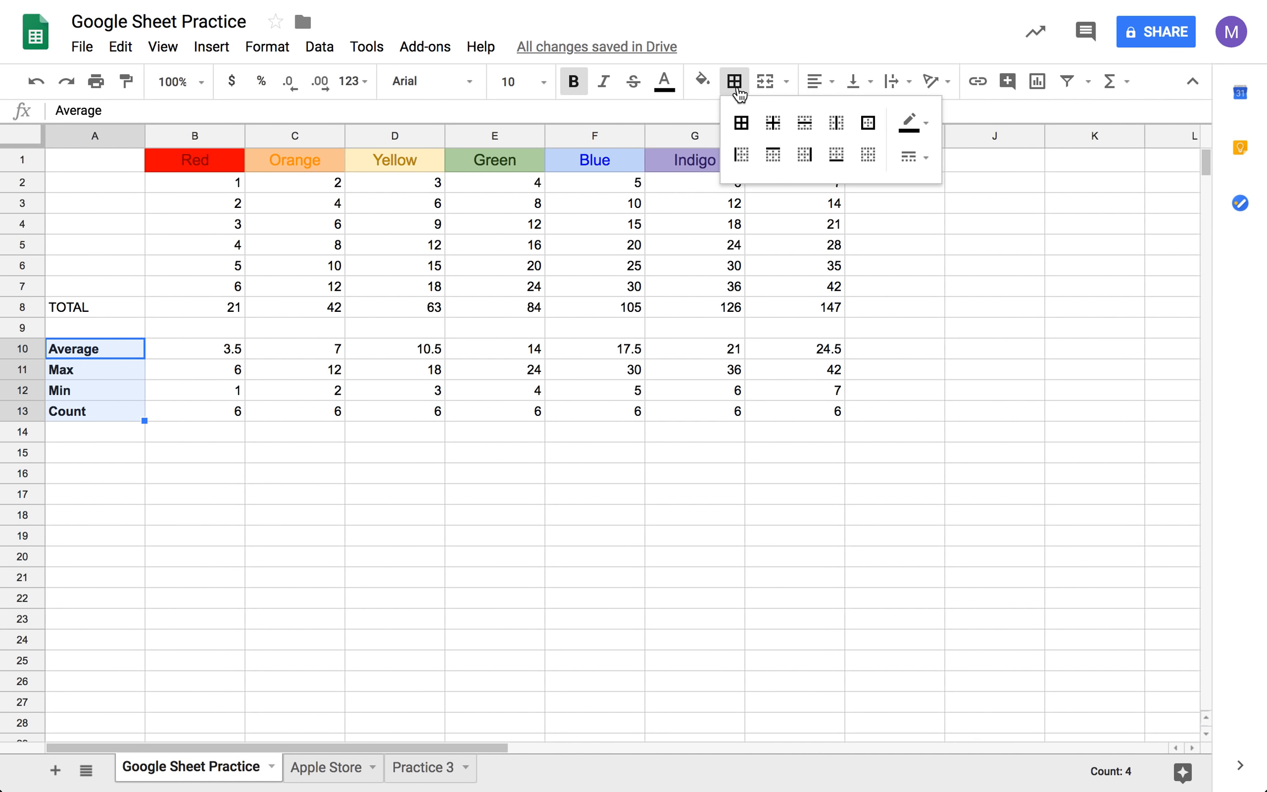
click(739, 130)
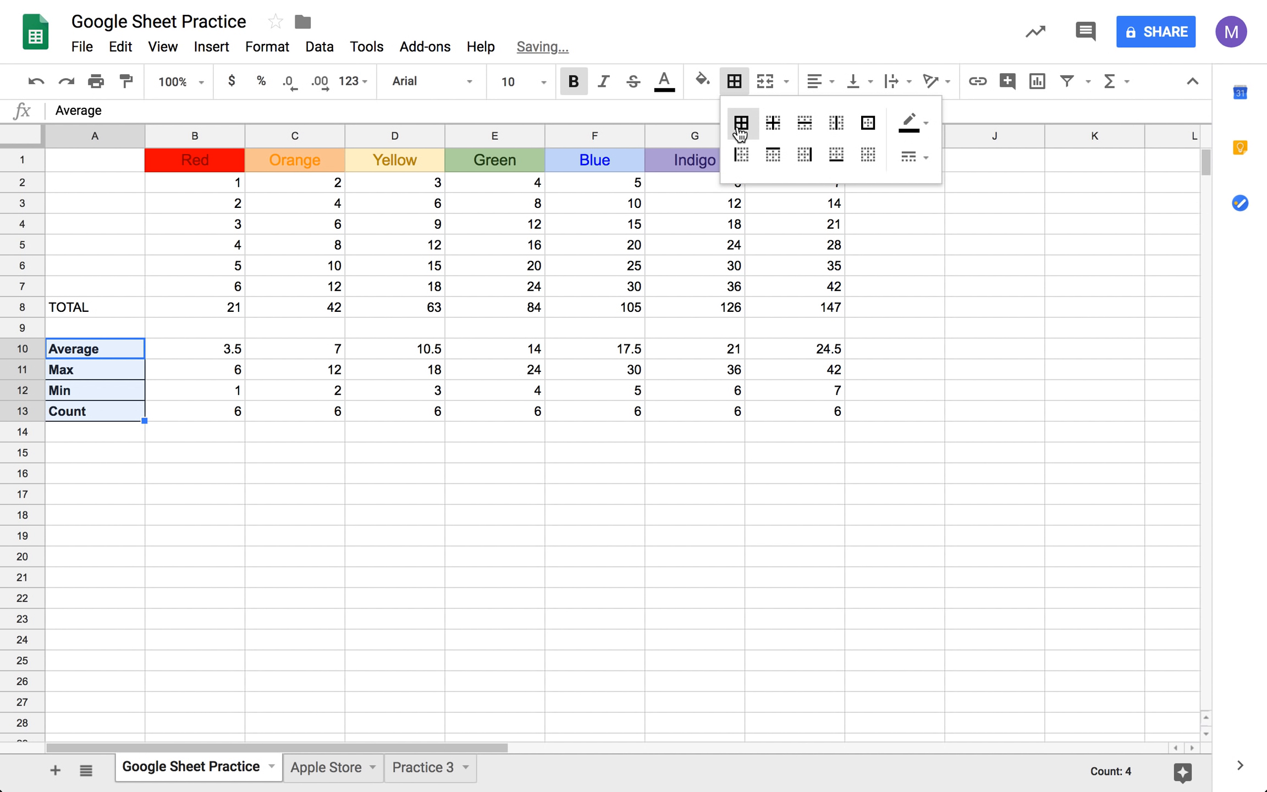
click(192, 501)
- Apply an outer border around the summary results in B10:H13
drag(205, 341, 823, 416)
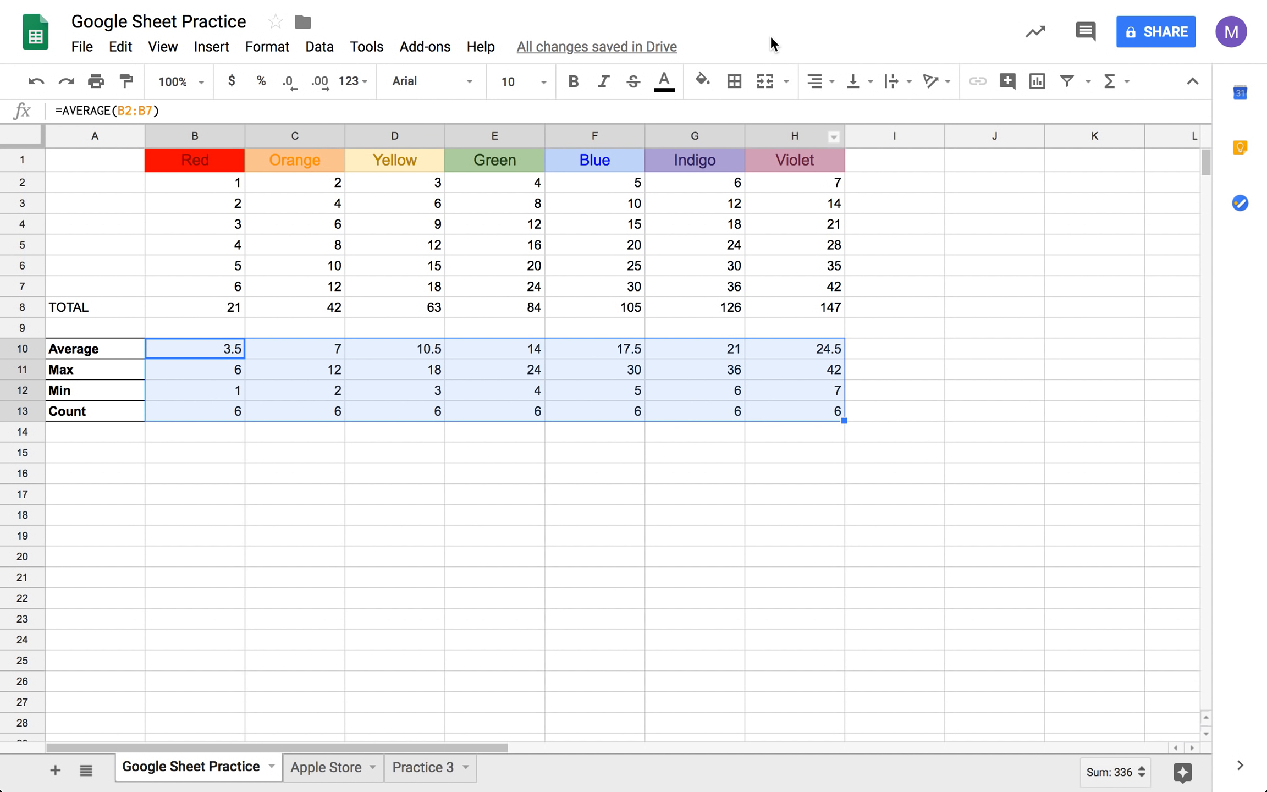
click(734, 83)
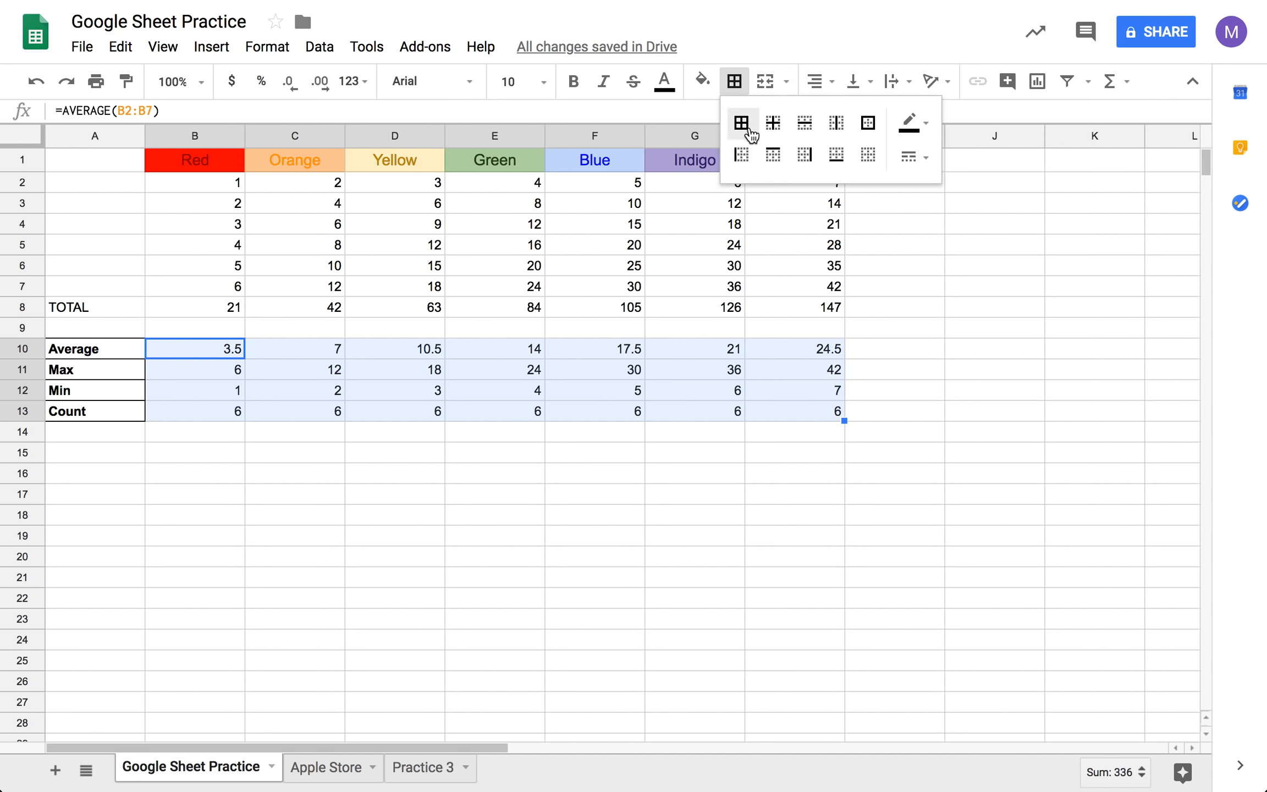
click(871, 135)
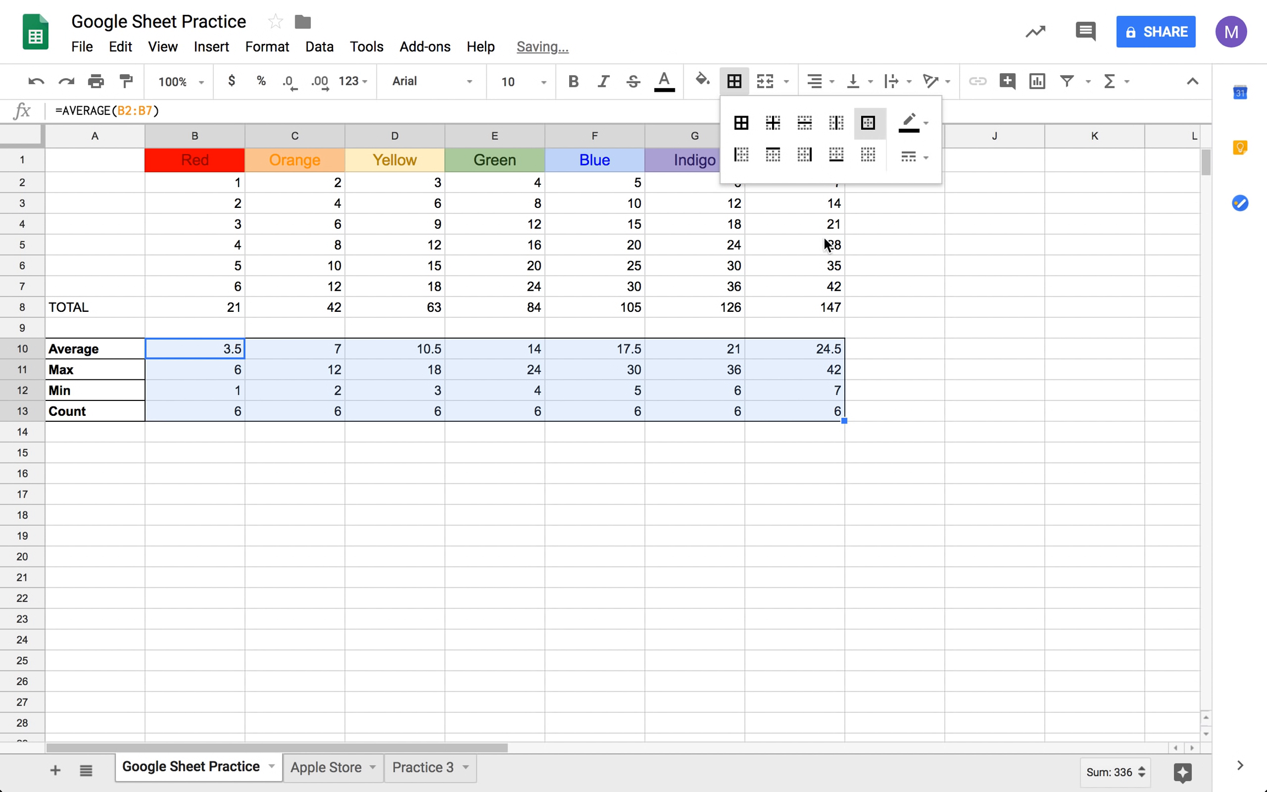
- Add inner borders between the cells of the summary results B10:H13
click(666, 612)
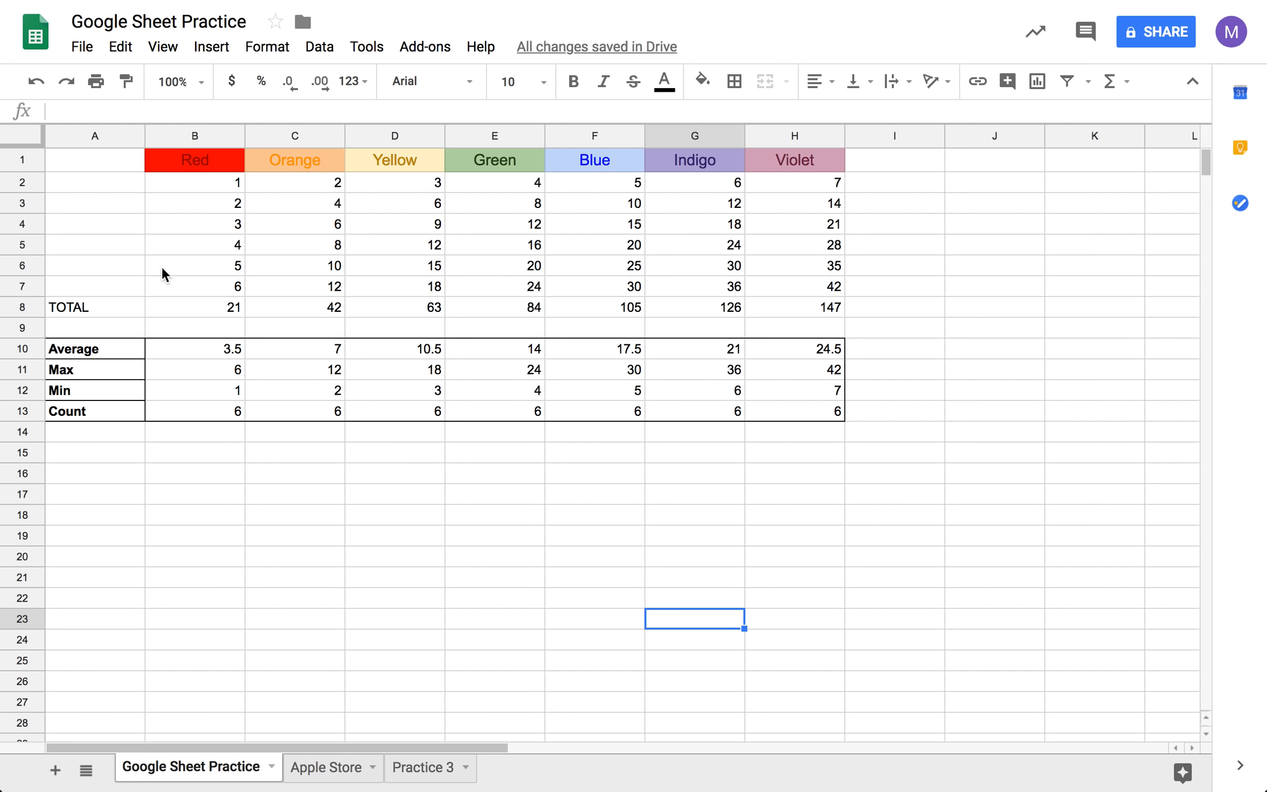
drag(212, 348, 808, 413)
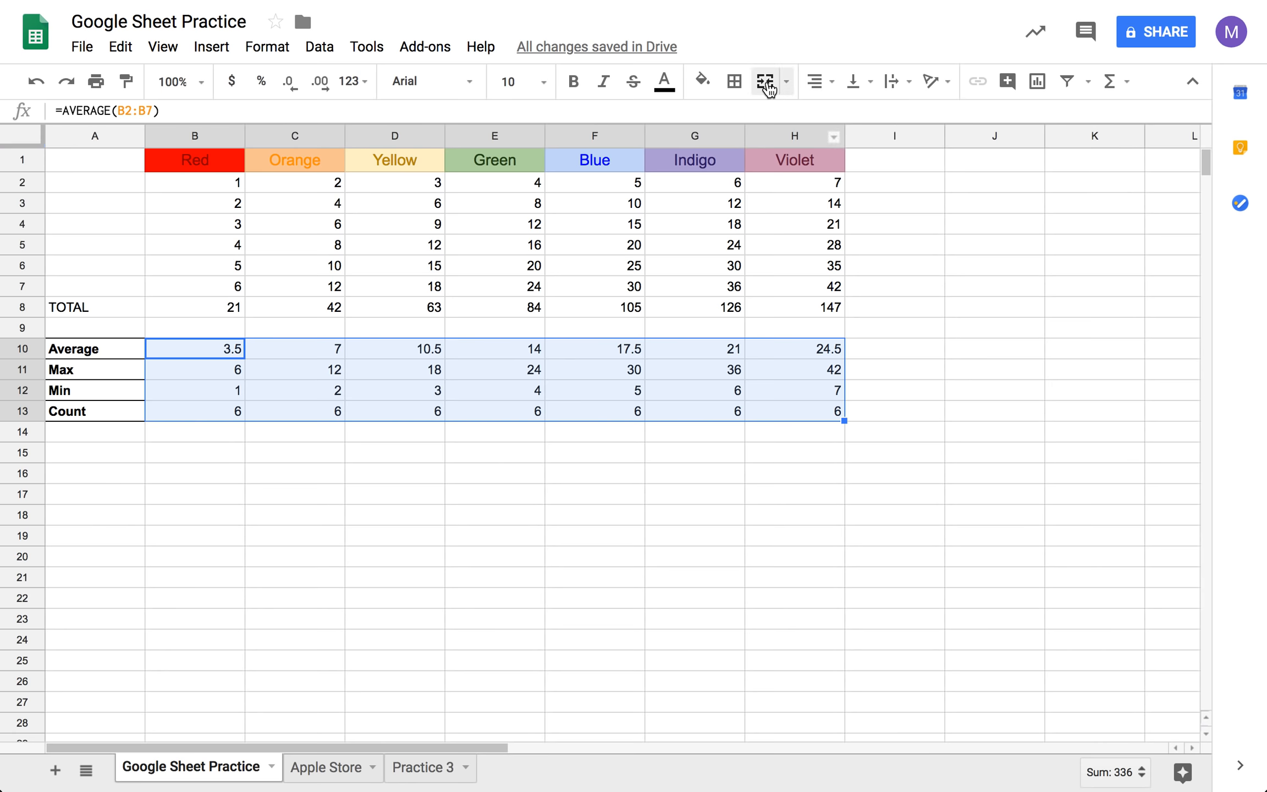
click(734, 82)
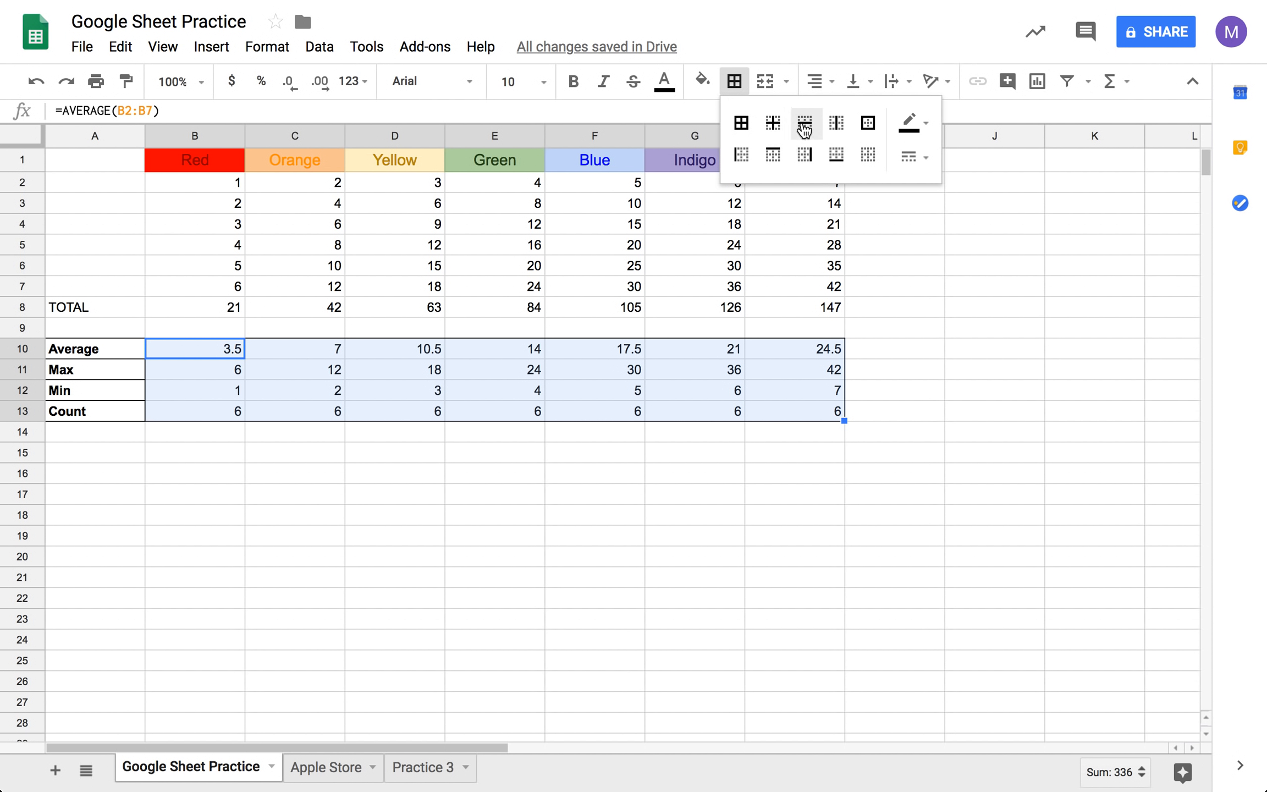
click(781, 124)
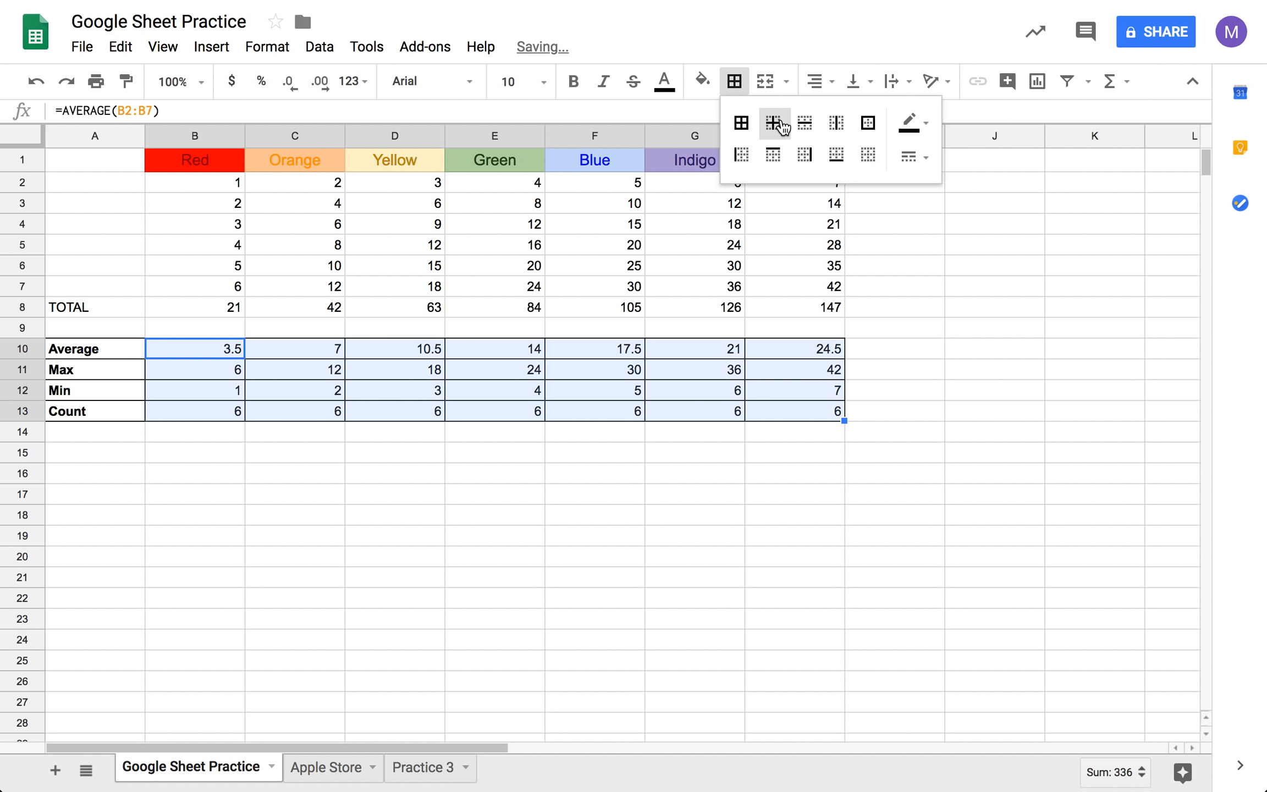
- Change the inner vertical borders of the summary results B10:H13 to a dotted line style
click(835, 121)
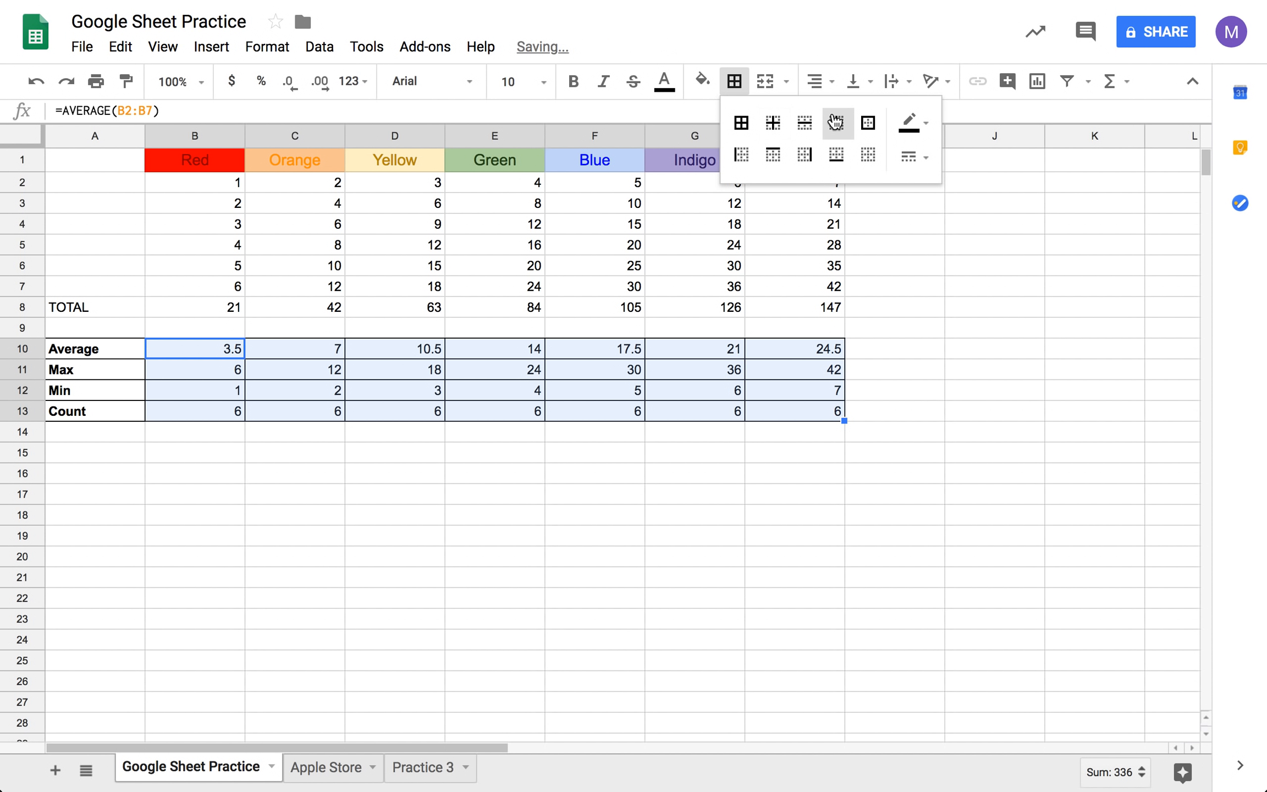
click(910, 160)
click(967, 290)
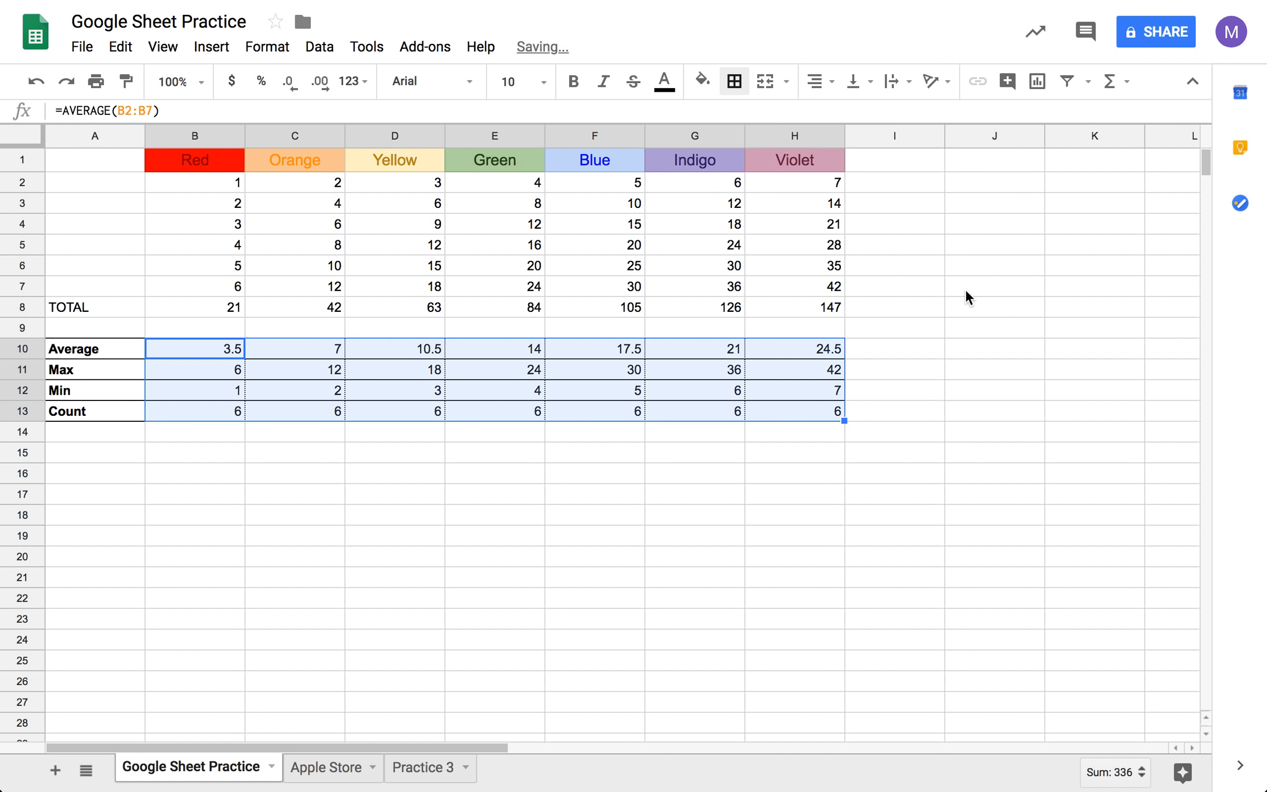
click(878, 461)
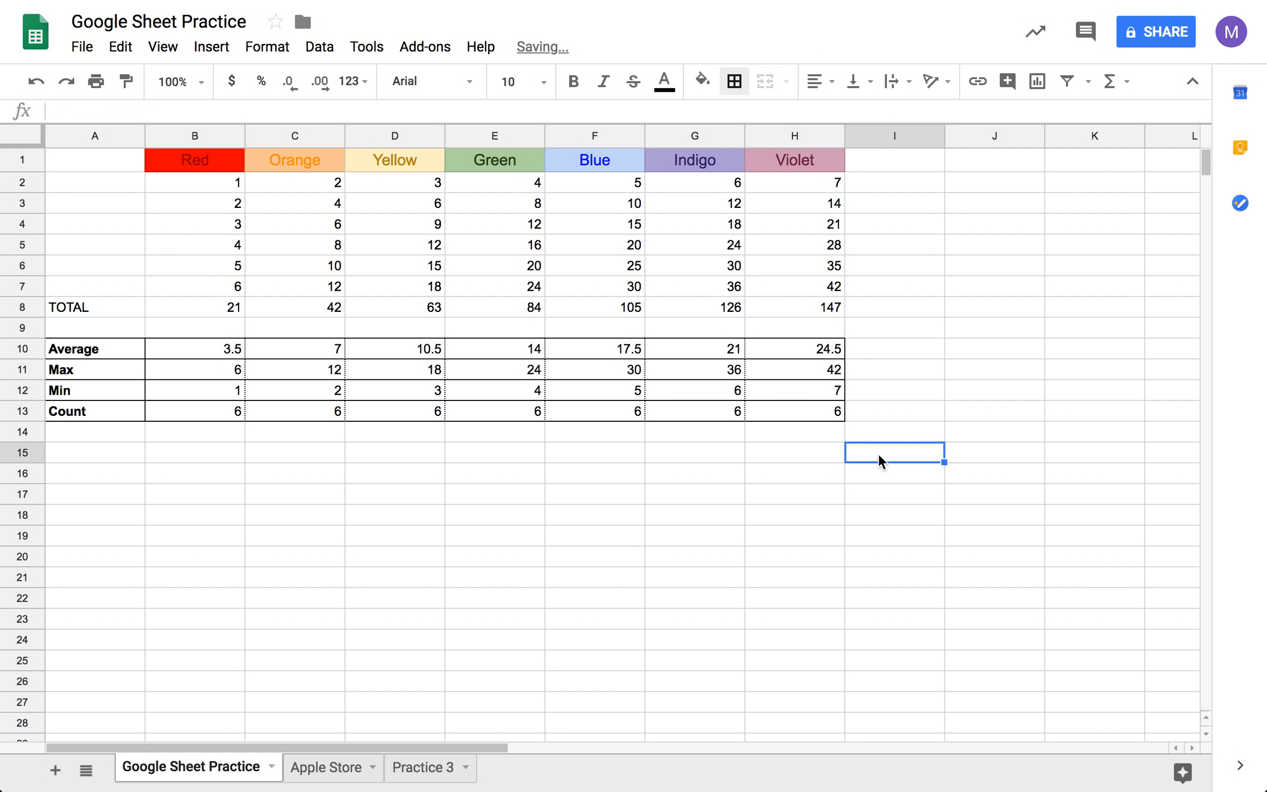
- Apply all borders in the dotted line style to the summary results B10:H13
click(237, 347)
drag(798, 418, 800, 418)
click(734, 81)
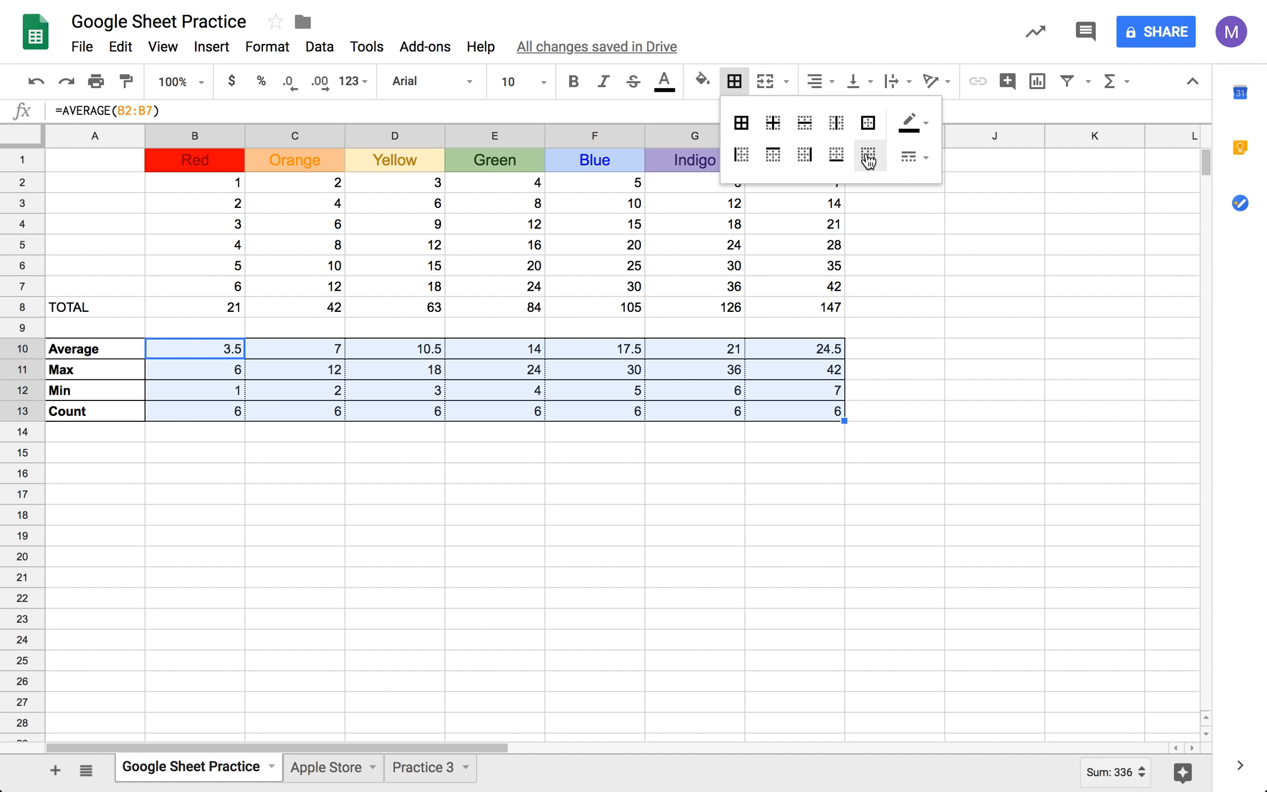
click(910, 157)
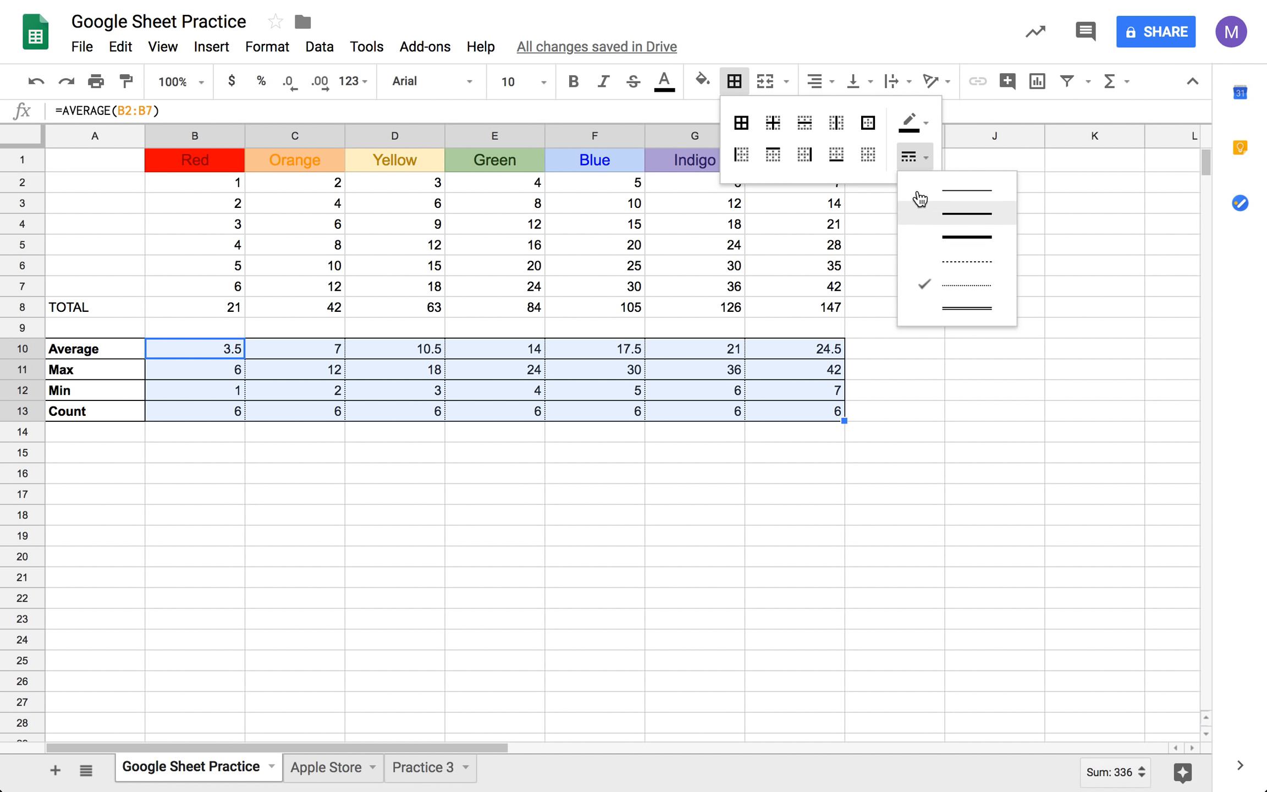
click(951, 256)
click(808, 153)
click(918, 159)
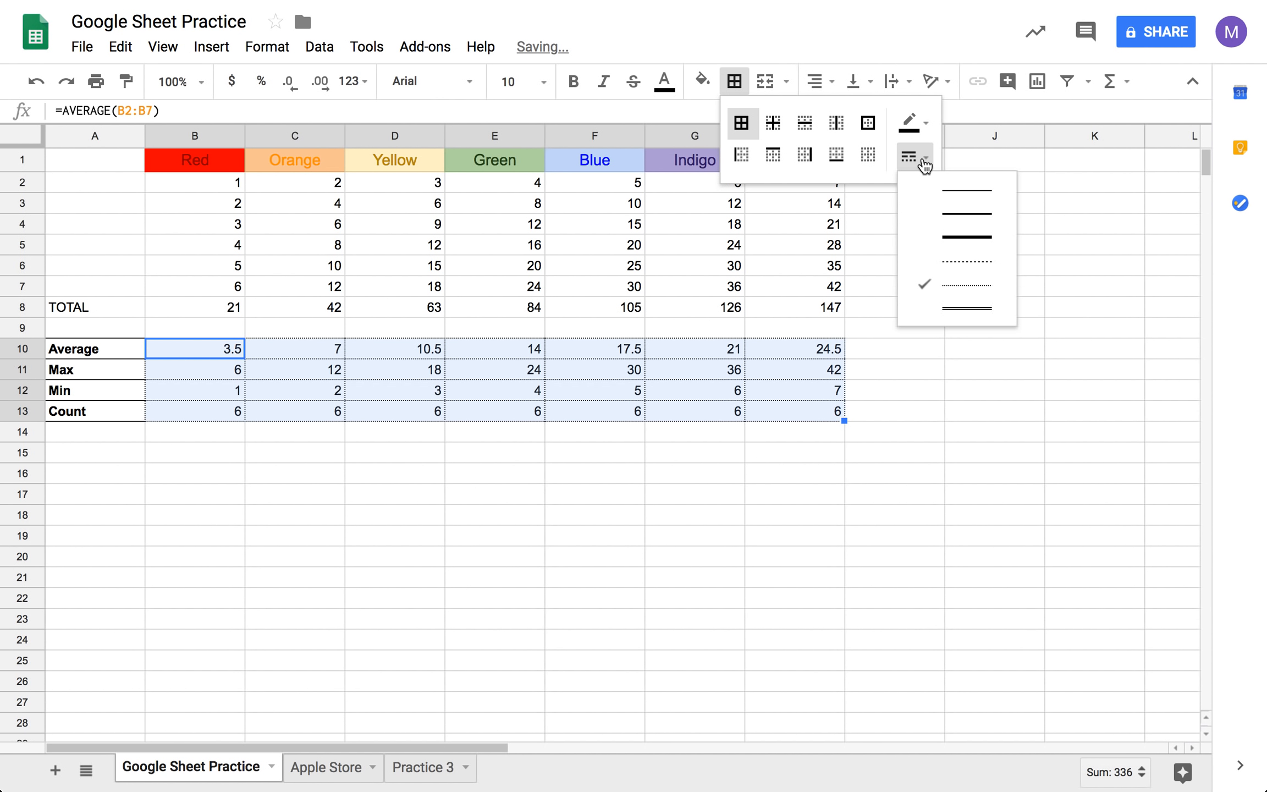
click(959, 283)
click(734, 85)
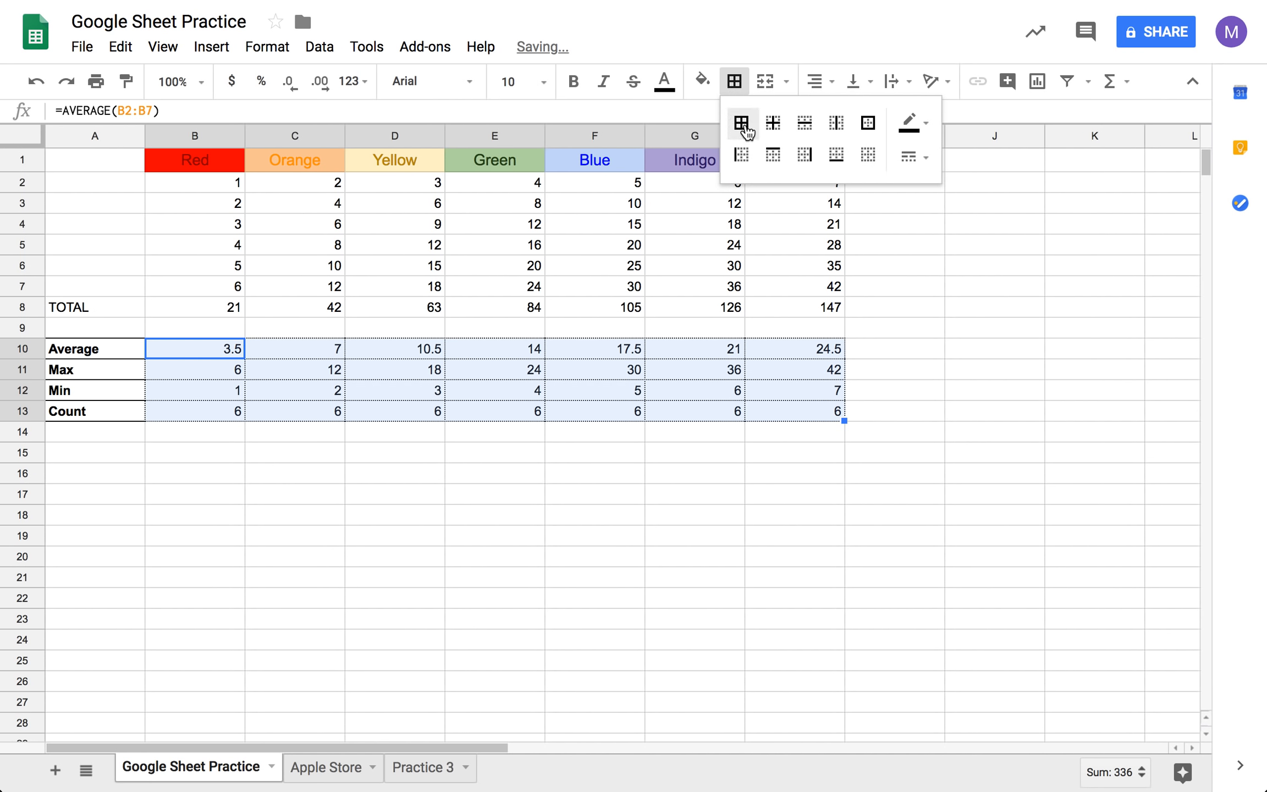
click(915, 529)
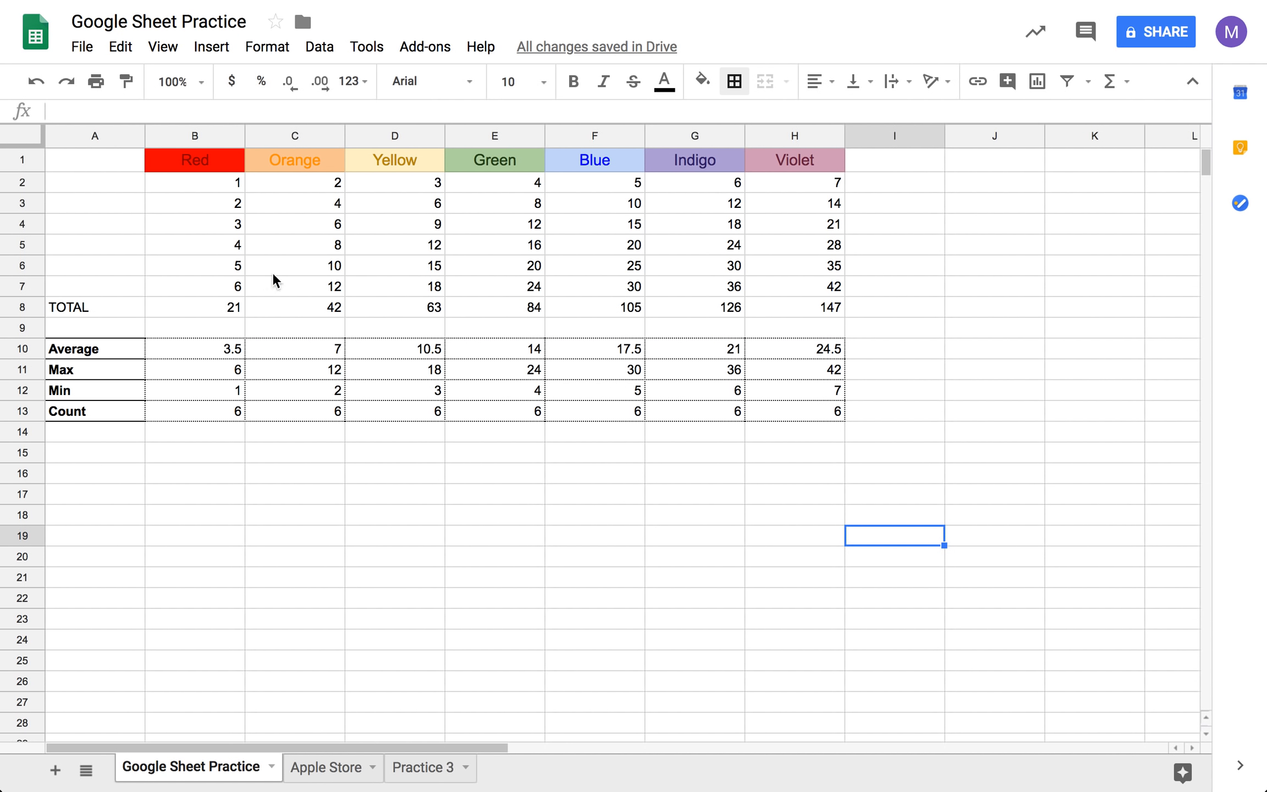
click(561, 516)
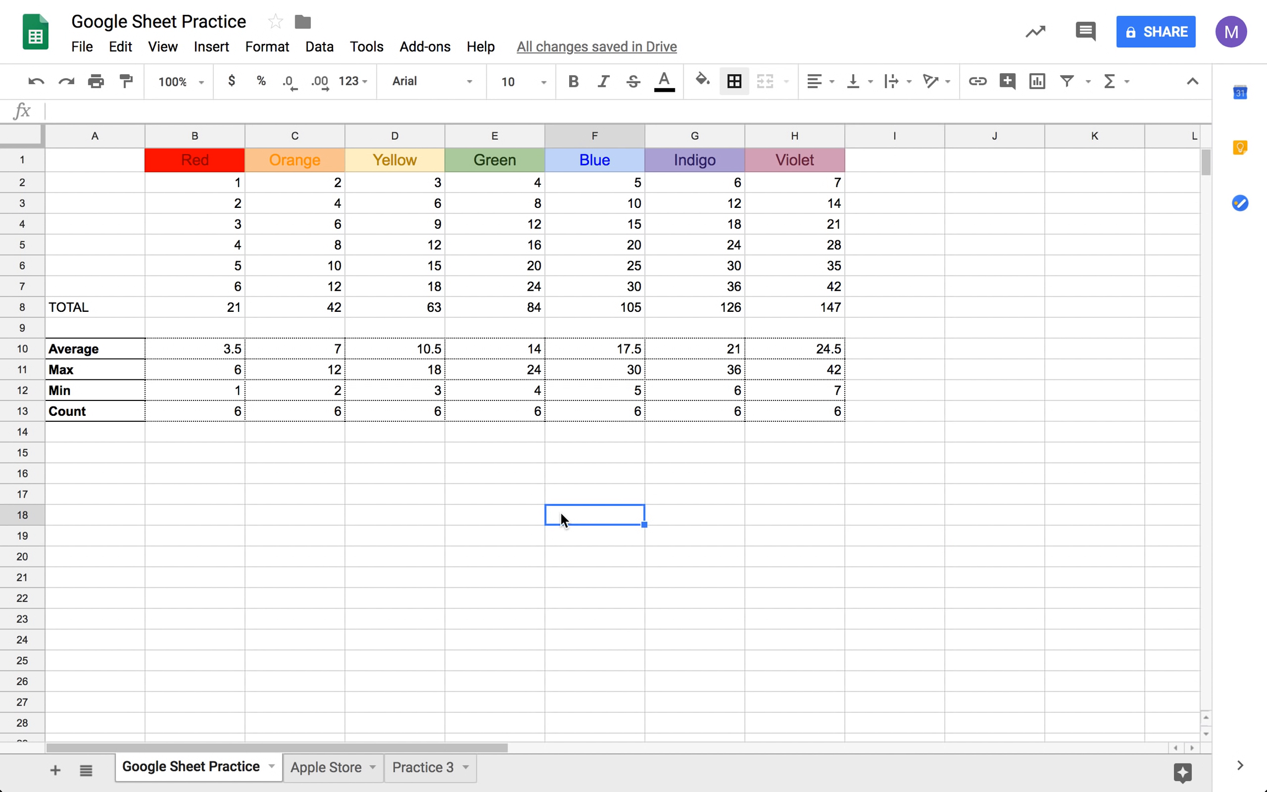
click(382, 470)
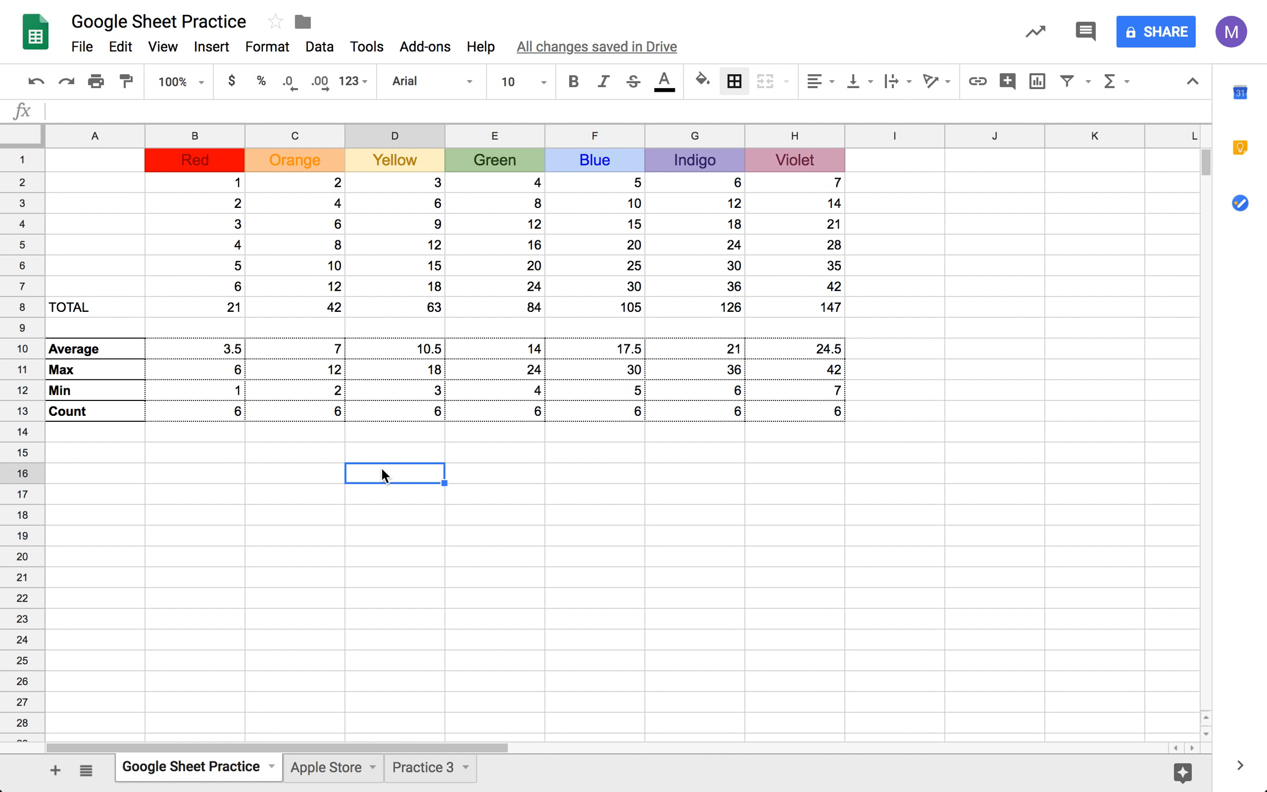
drag(140, 304, 809, 307)
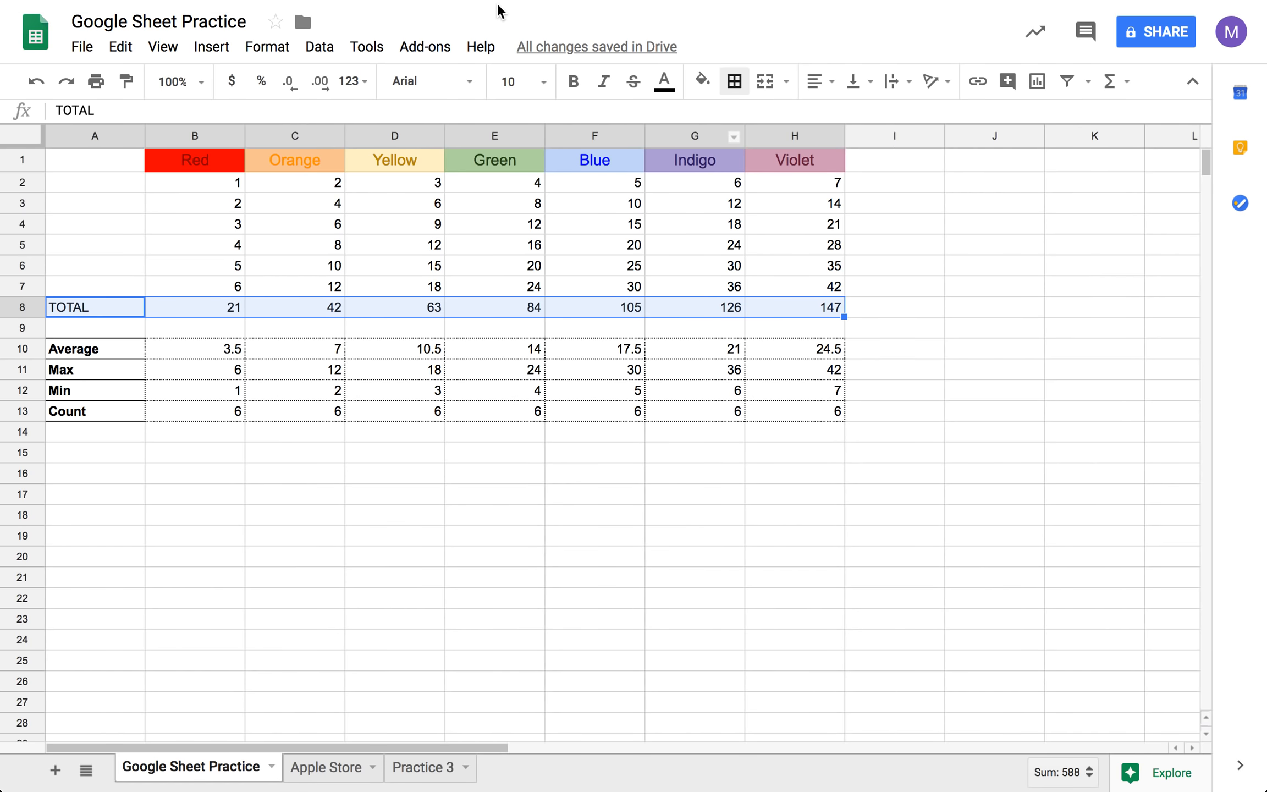
mouse_move(574, 77)
drag(574, 83, 580, 189)
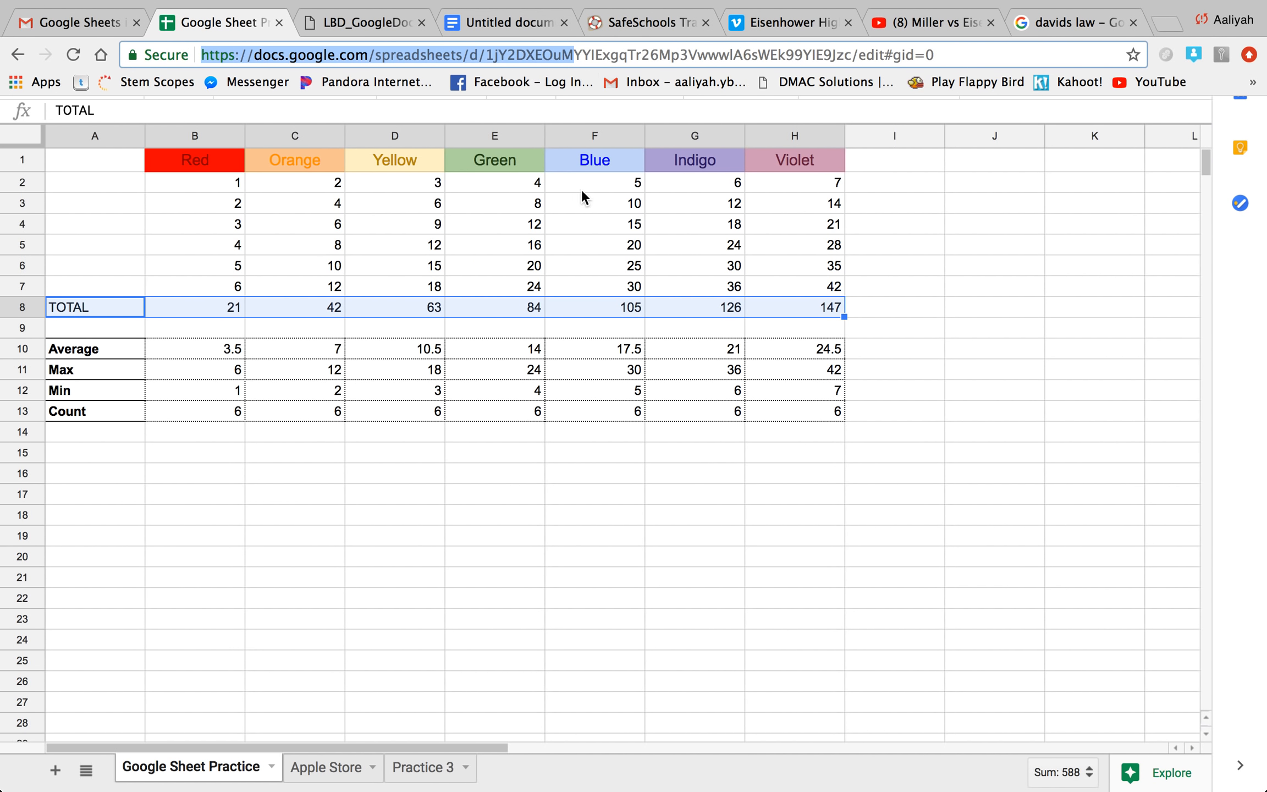
click(580, 309)
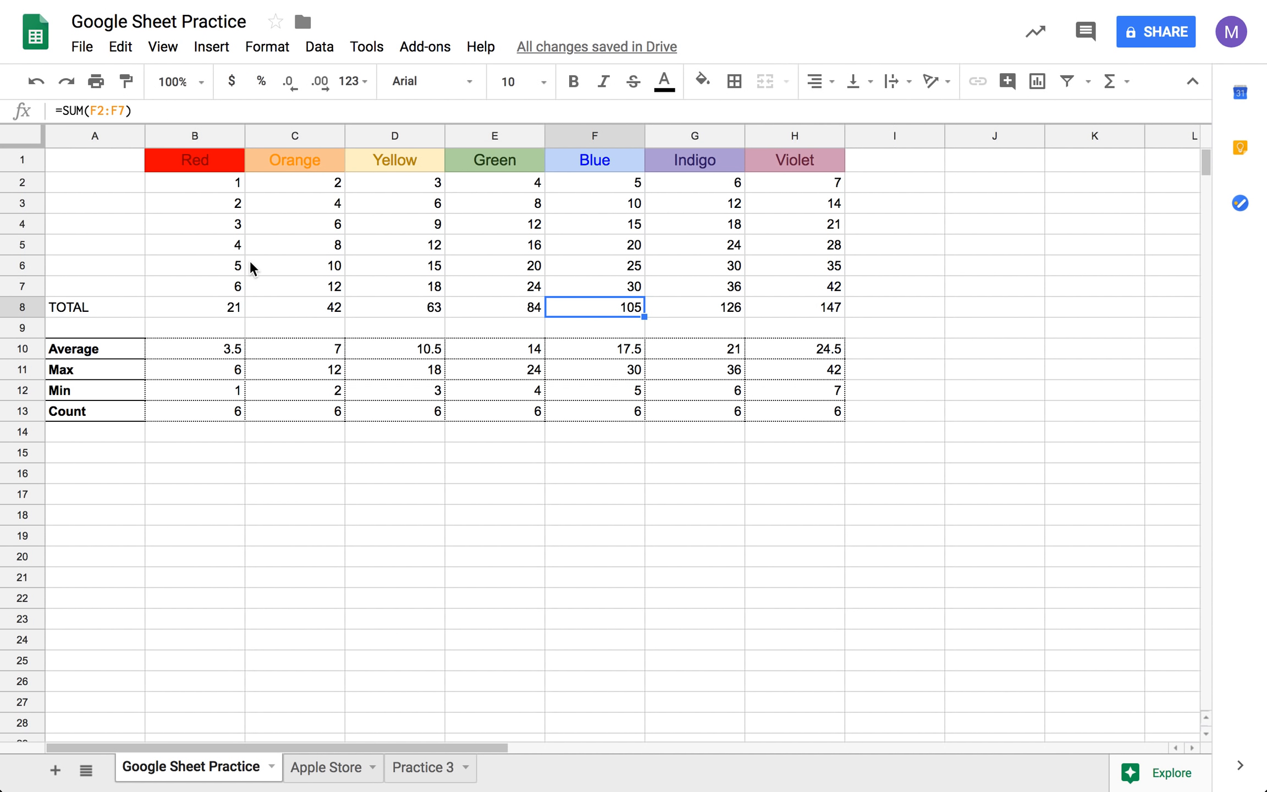
- Make the TOTAL row A8:H8 bold
drag(94, 307, 772, 302)
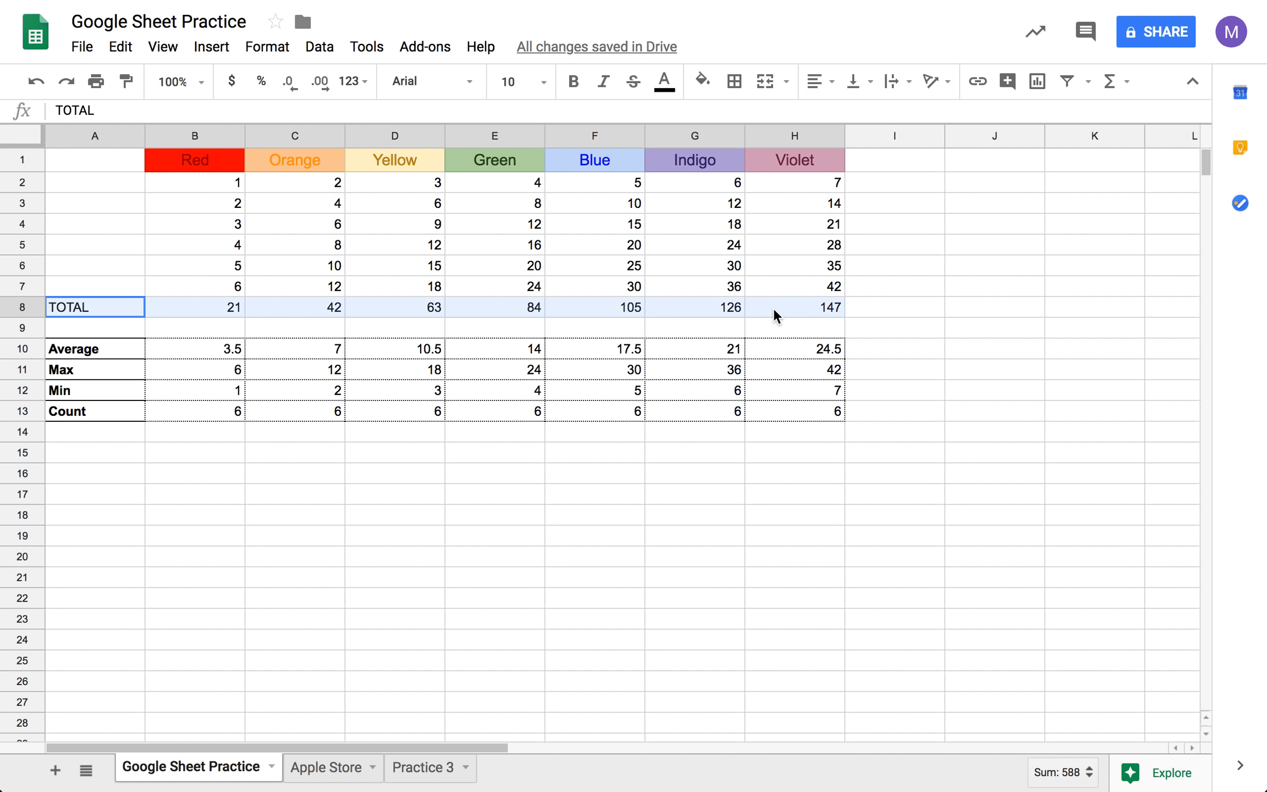
click(574, 82)
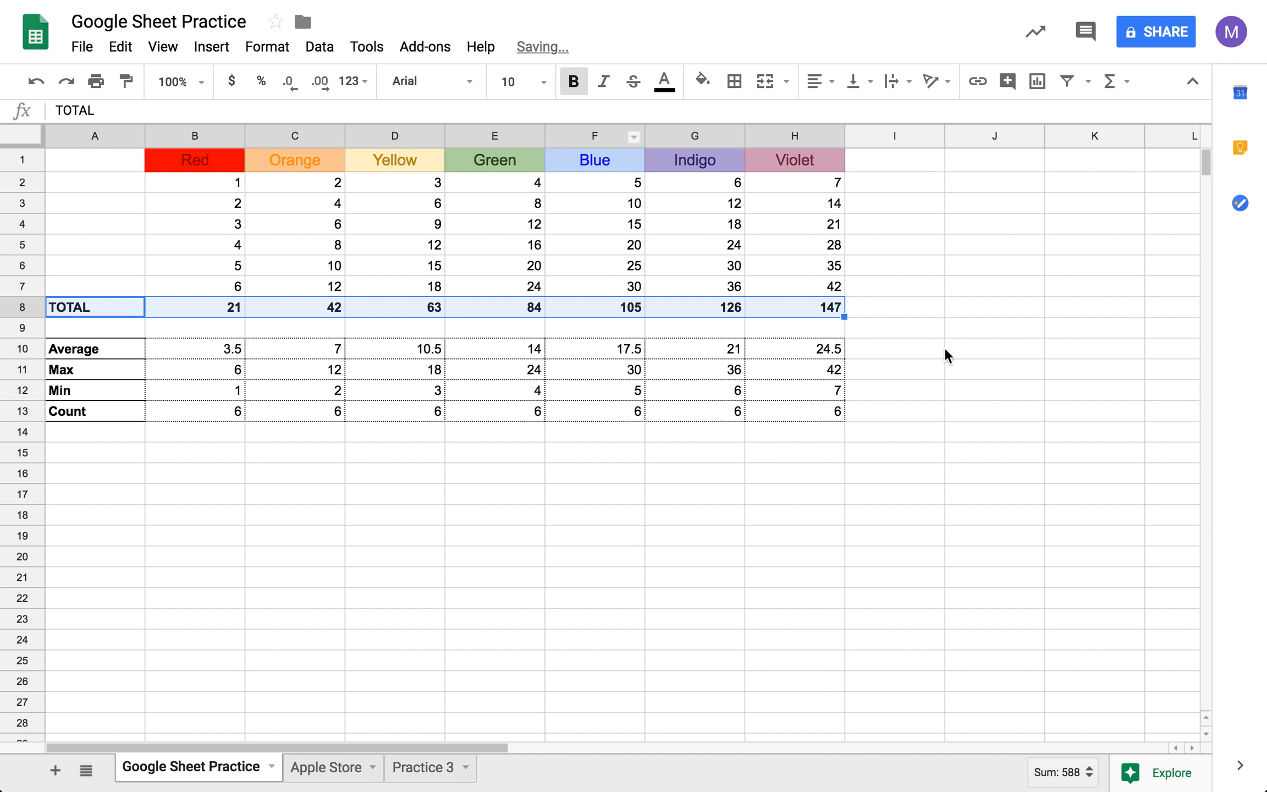
click(928, 343)
- Apply all borders in the thick solid line style to the TOTAL row A8:H8
drag(109, 309, 784, 309)
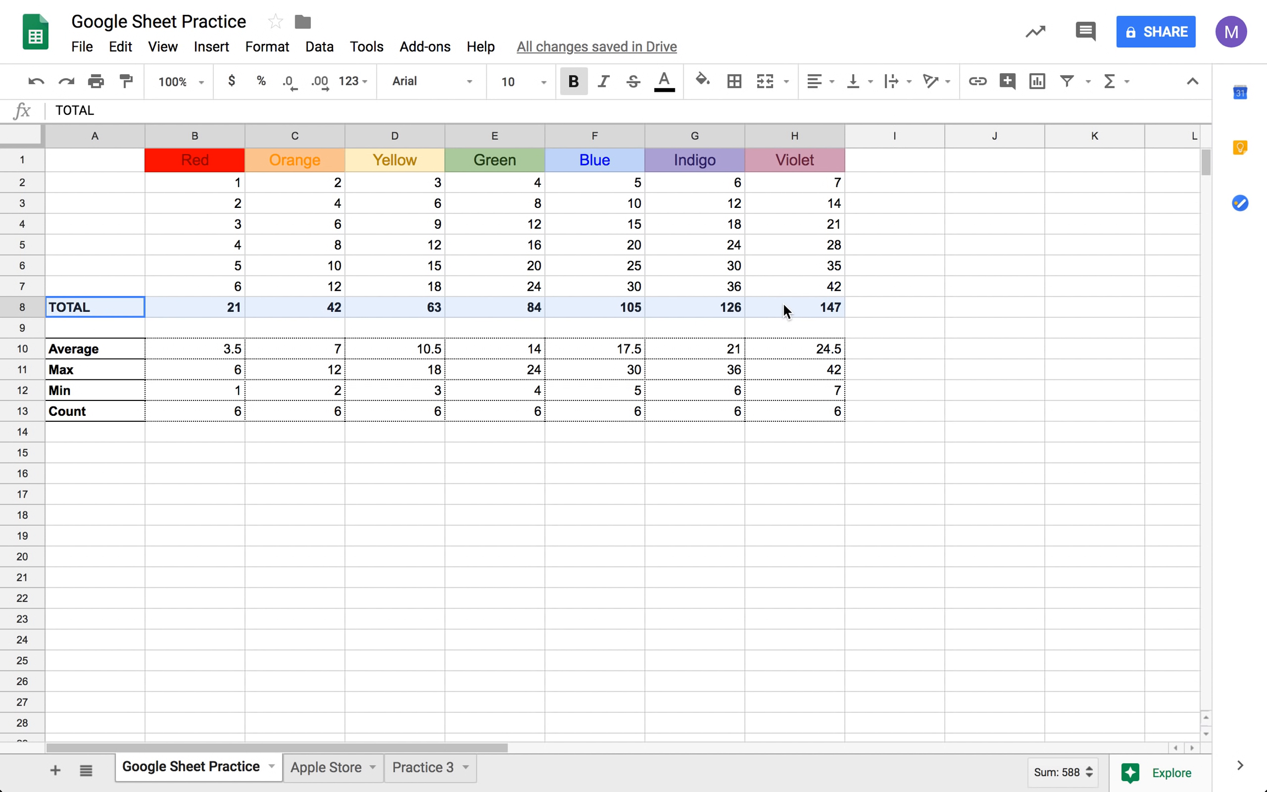
click(733, 81)
click(741, 127)
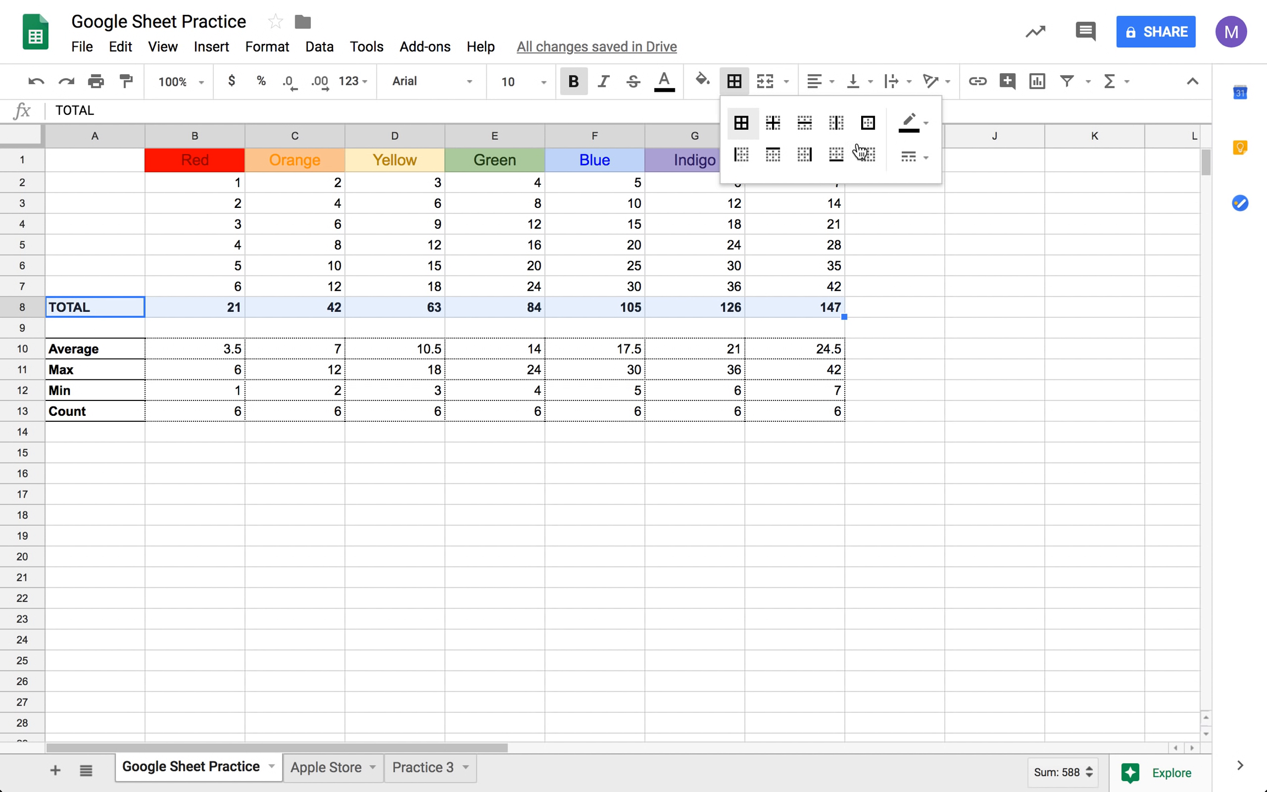
click(912, 156)
click(966, 236)
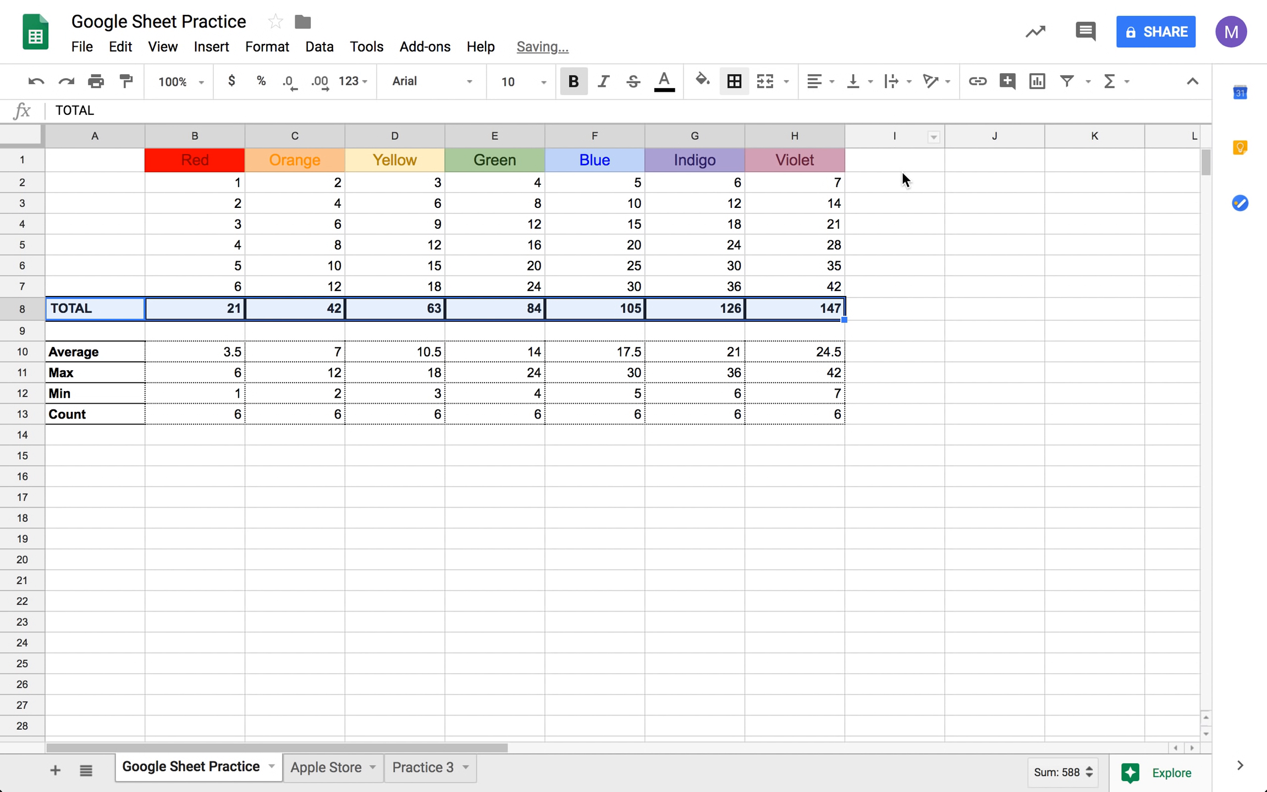
- Set the border color to blue and apply all borders to the Blue column values F2:F7
click(734, 81)
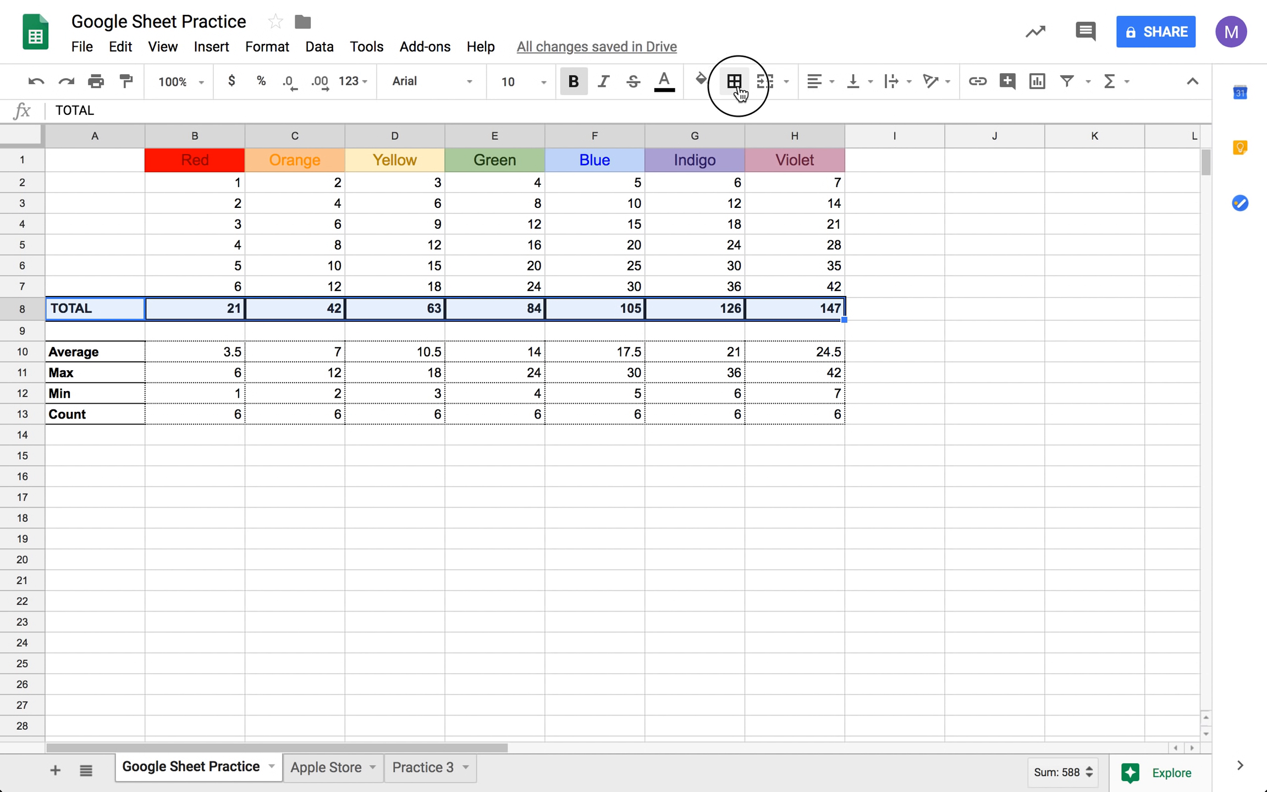
click(912, 124)
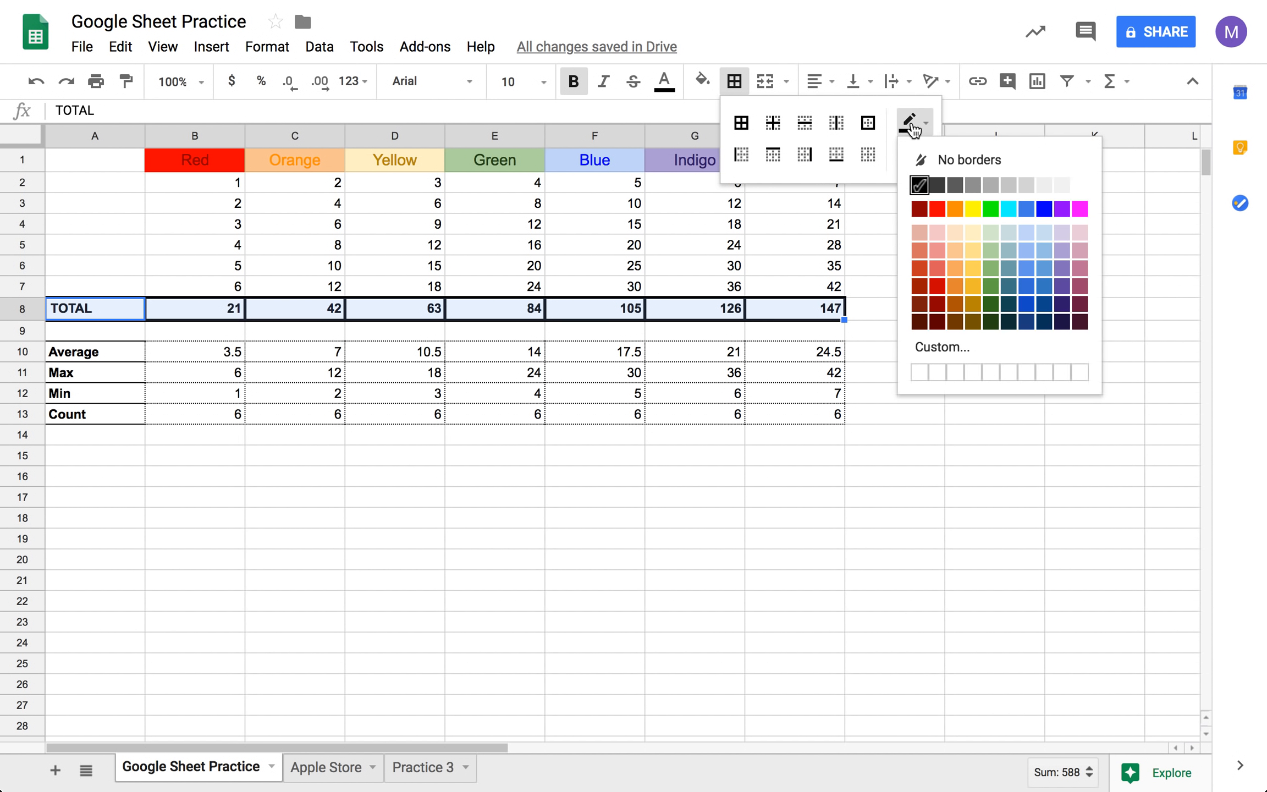
click(1043, 209)
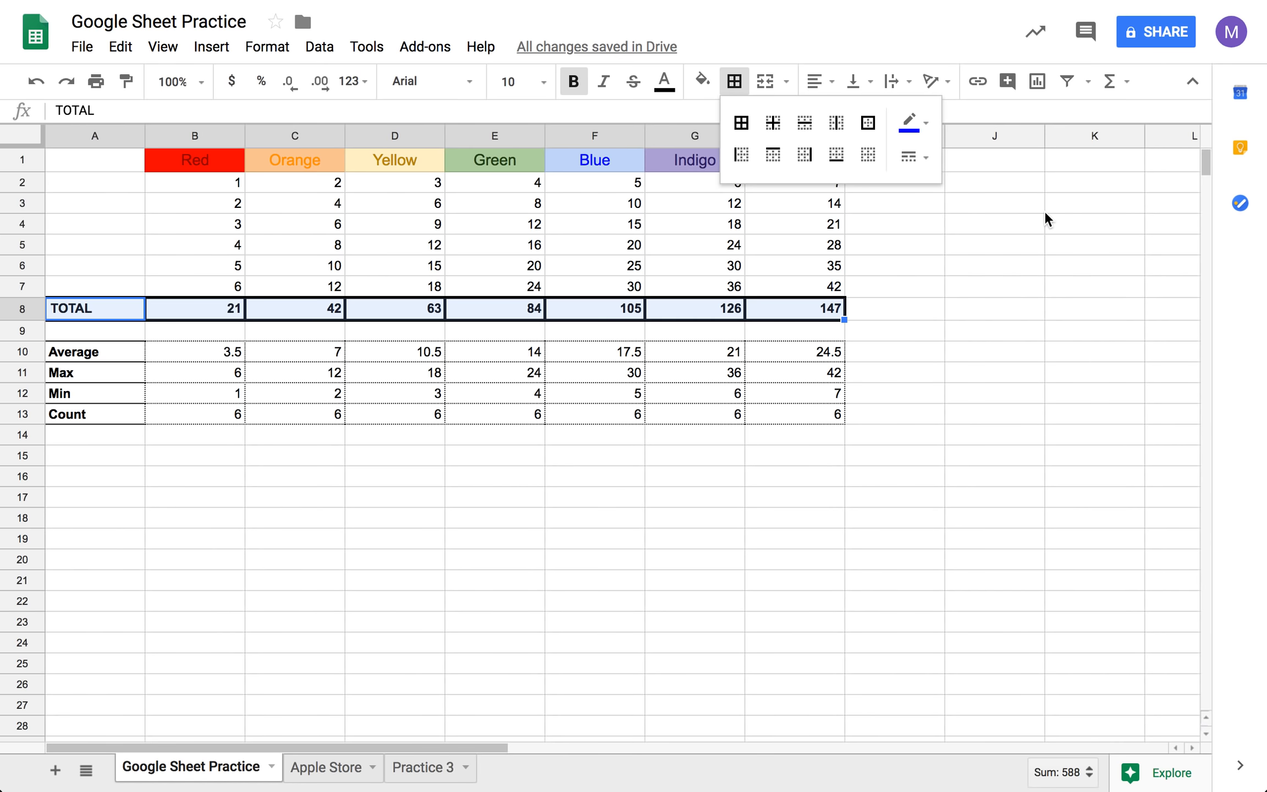
click(886, 432)
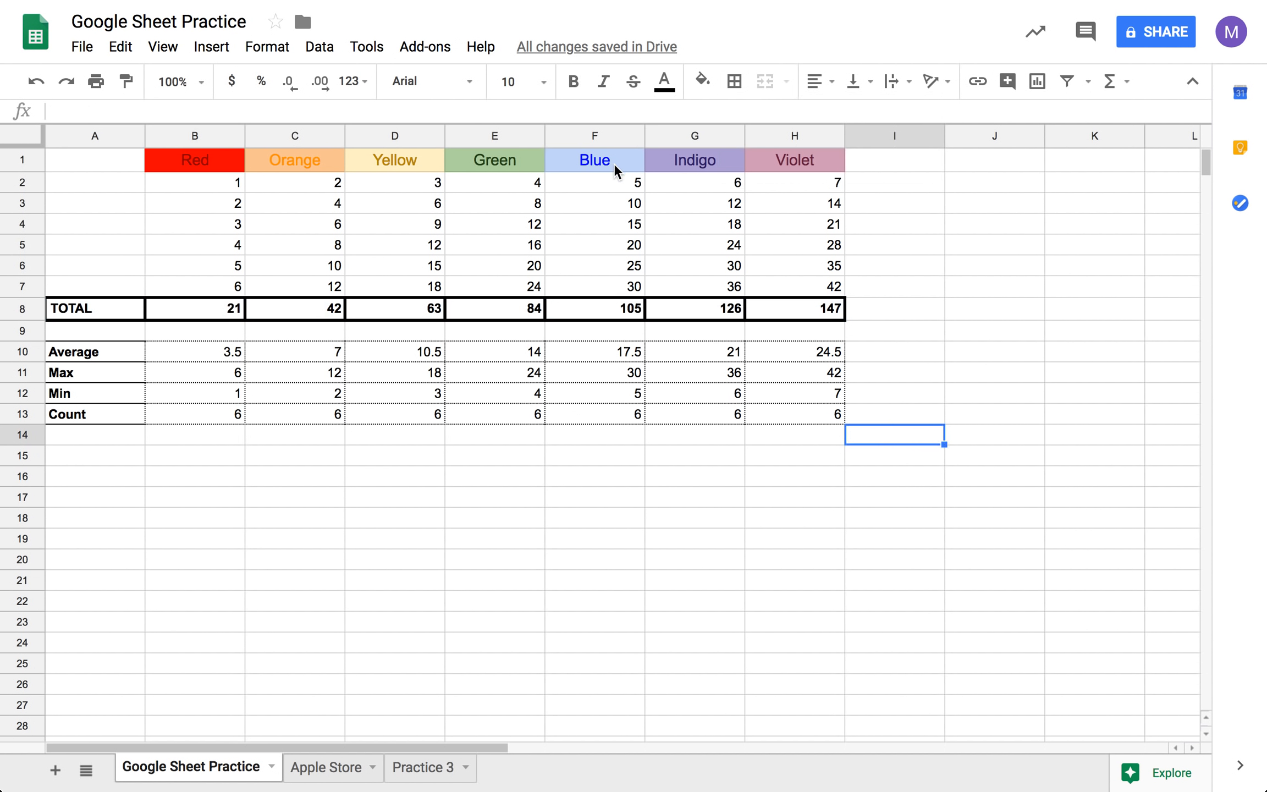
drag(615, 183, 620, 286)
click(734, 81)
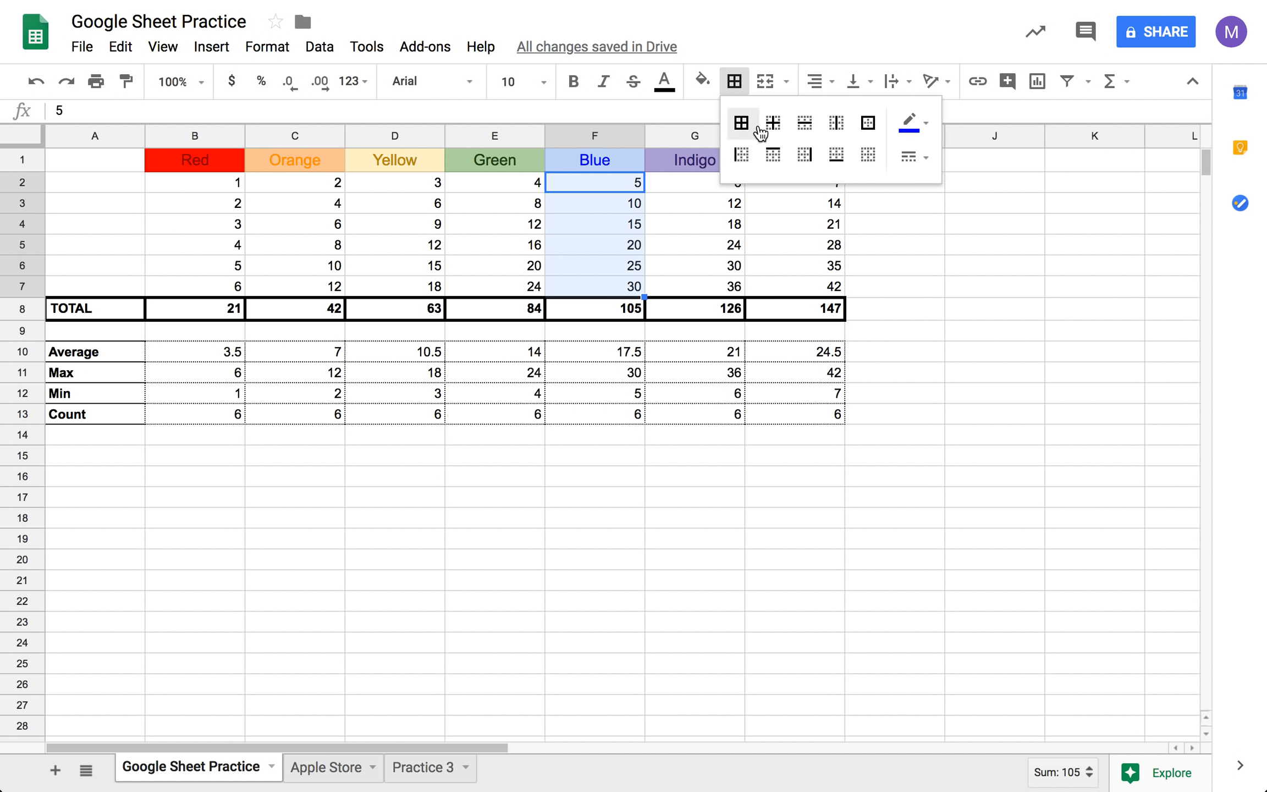
click(741, 127)
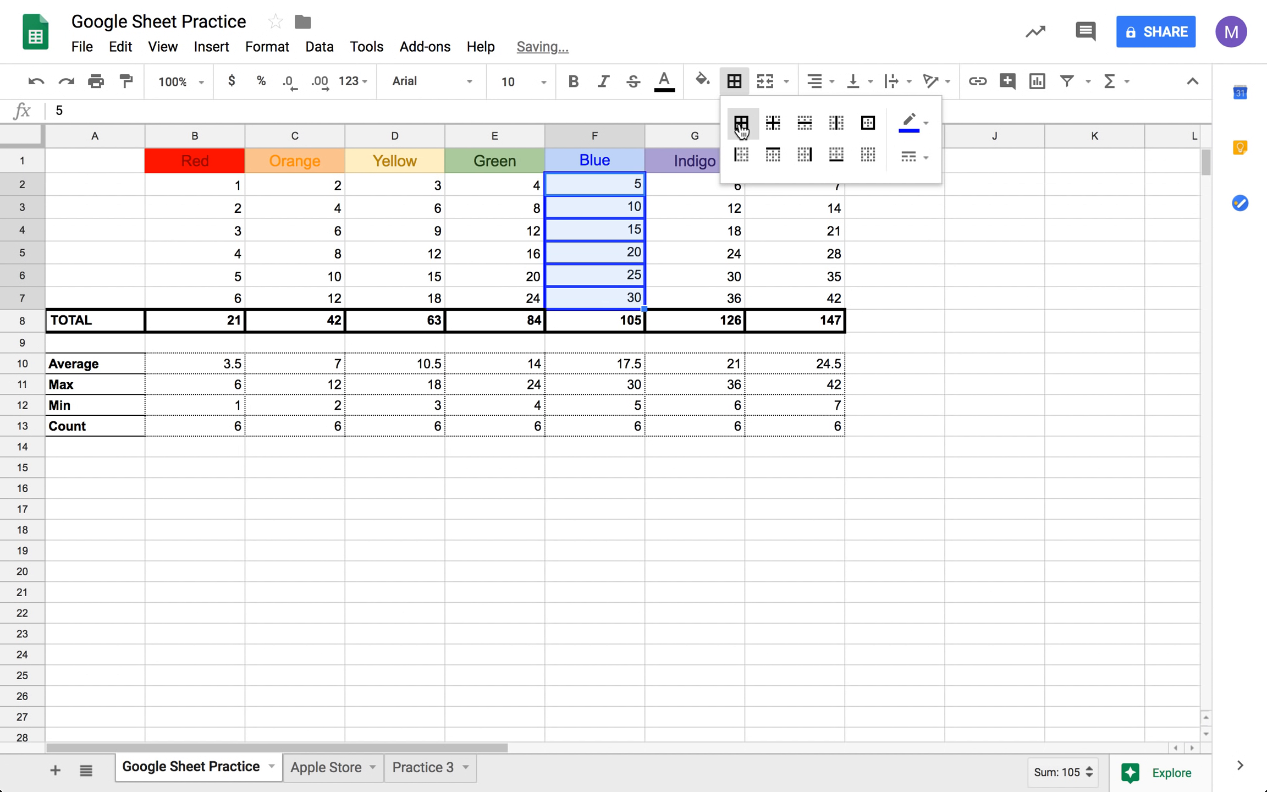
click(888, 325)
- Set the border color to red and apply all borders to the Red column values B2:B7
drag(227, 182, 228, 296)
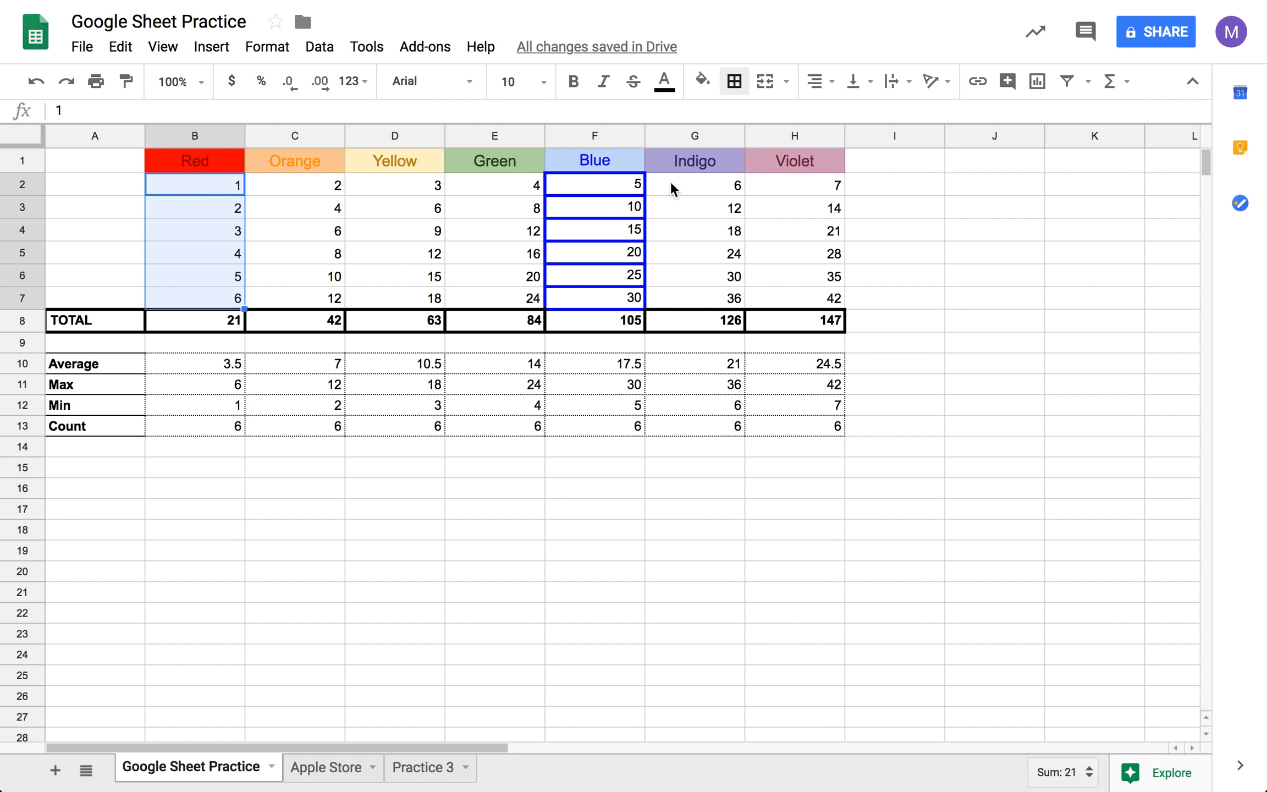
click(734, 81)
click(913, 122)
click(936, 206)
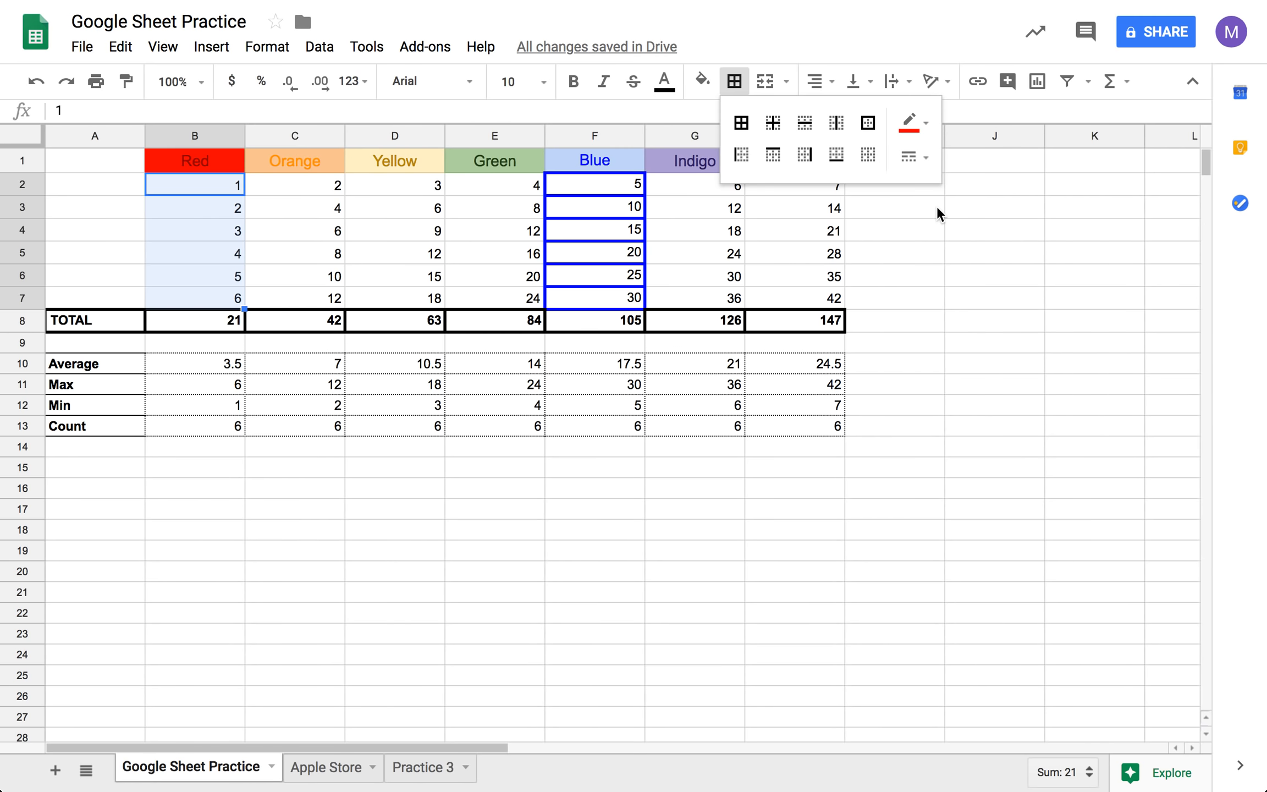
click(741, 122)
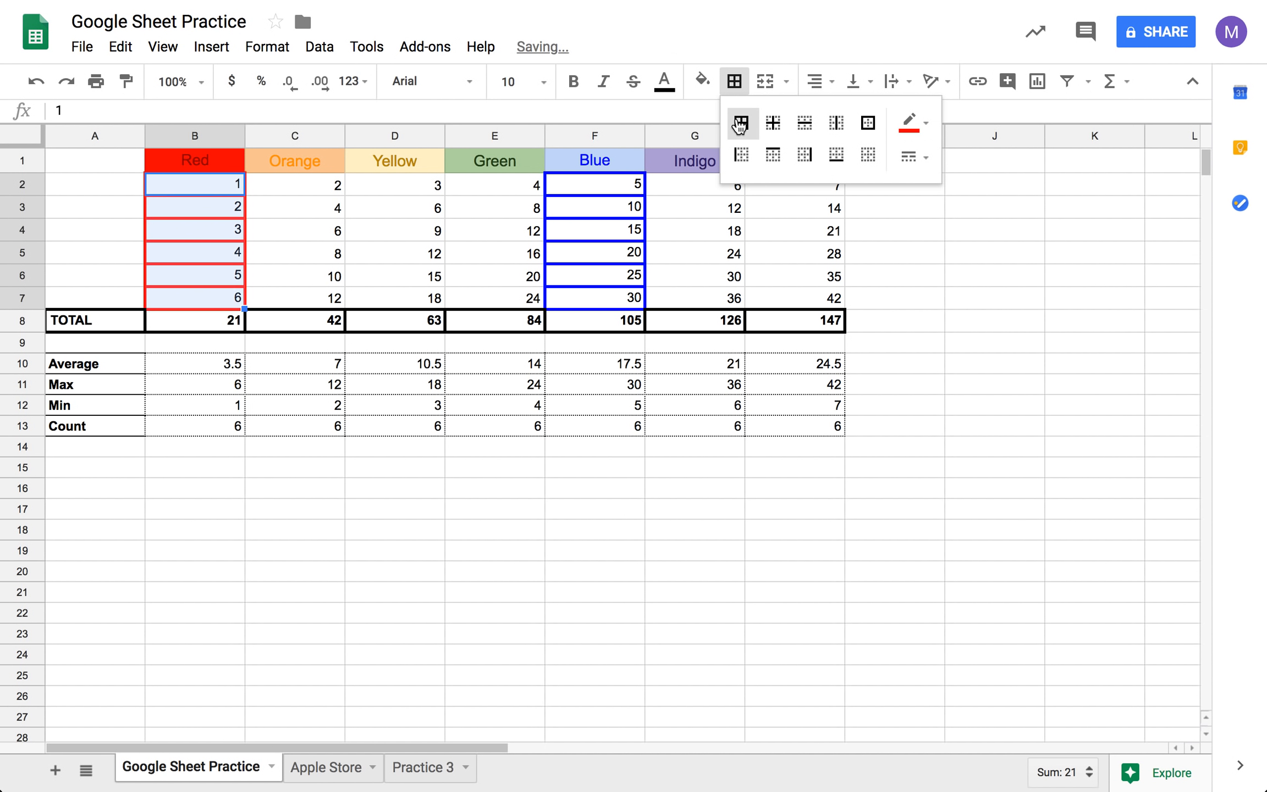
click(960, 343)
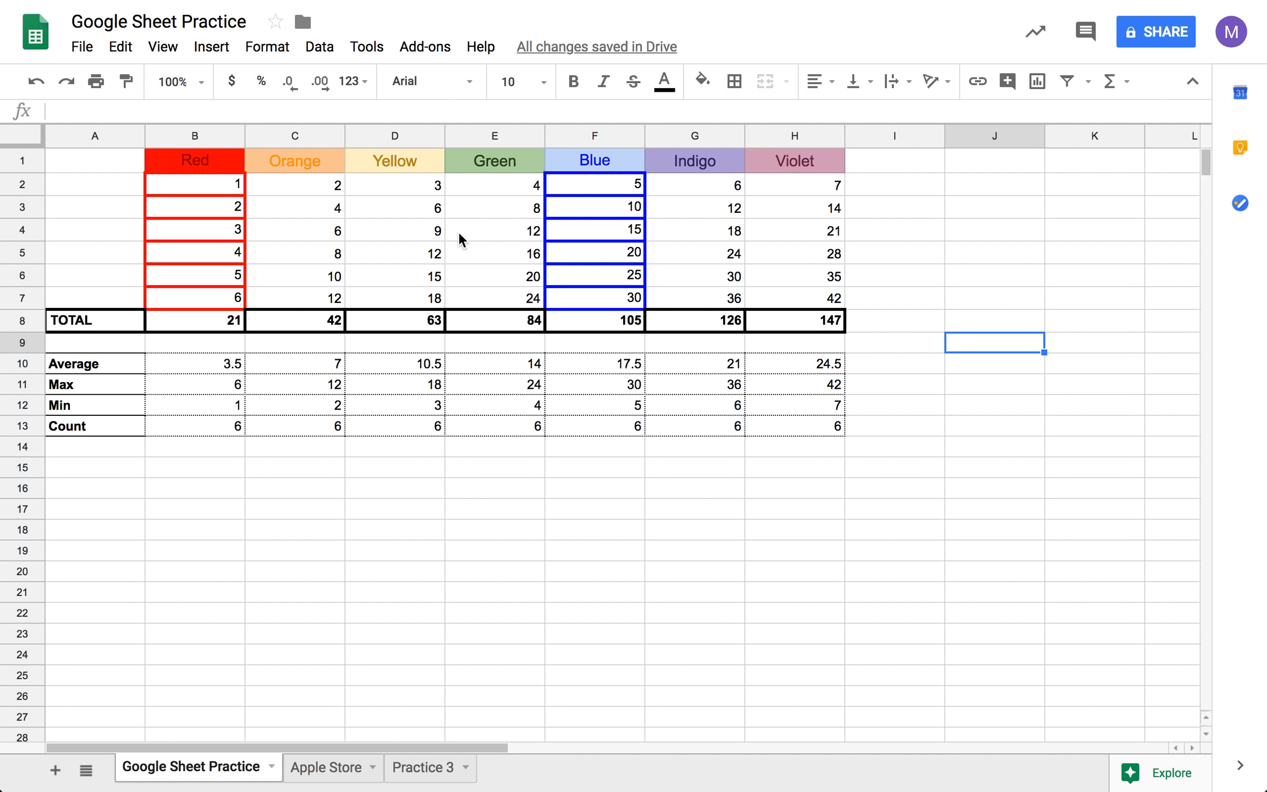
- On the Apple Store sheet, enter the row labels Average, Maximum, Minimum and Count in A23:A26
click(337, 771)
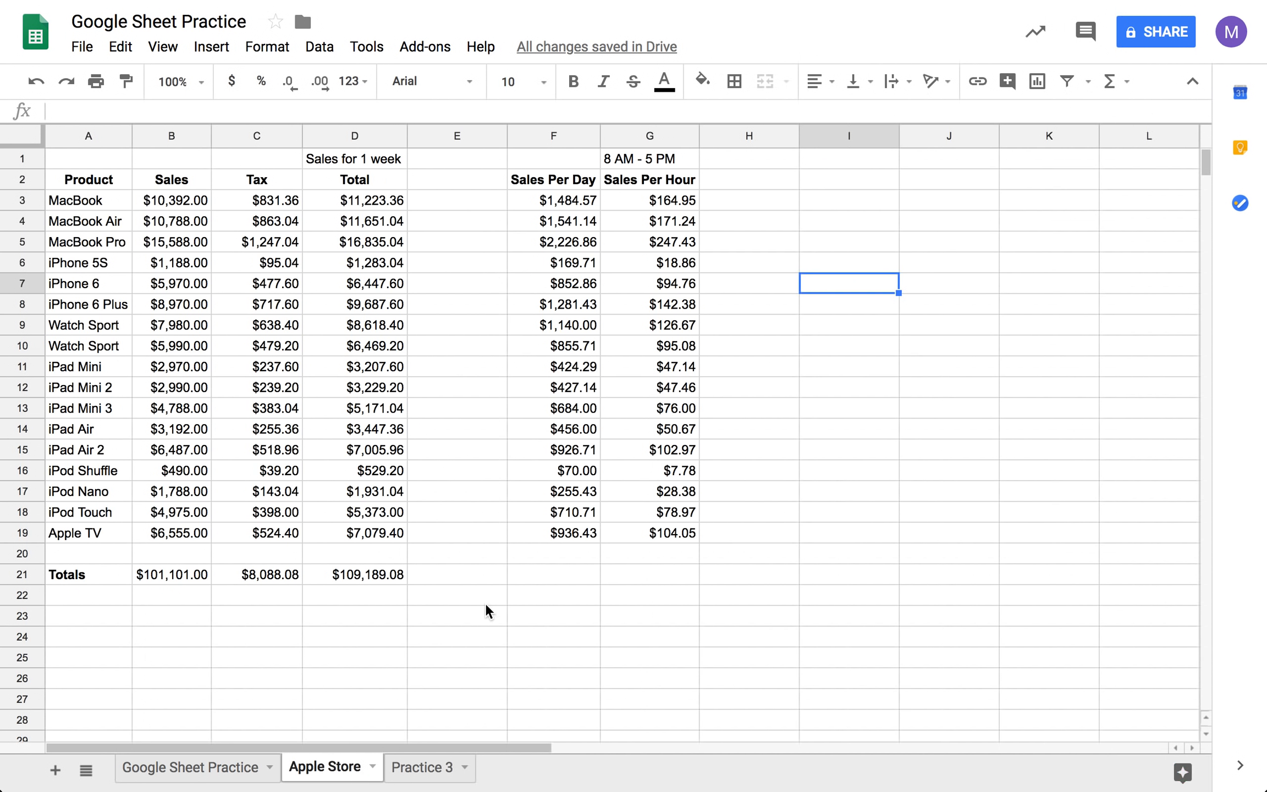
click(112, 624)
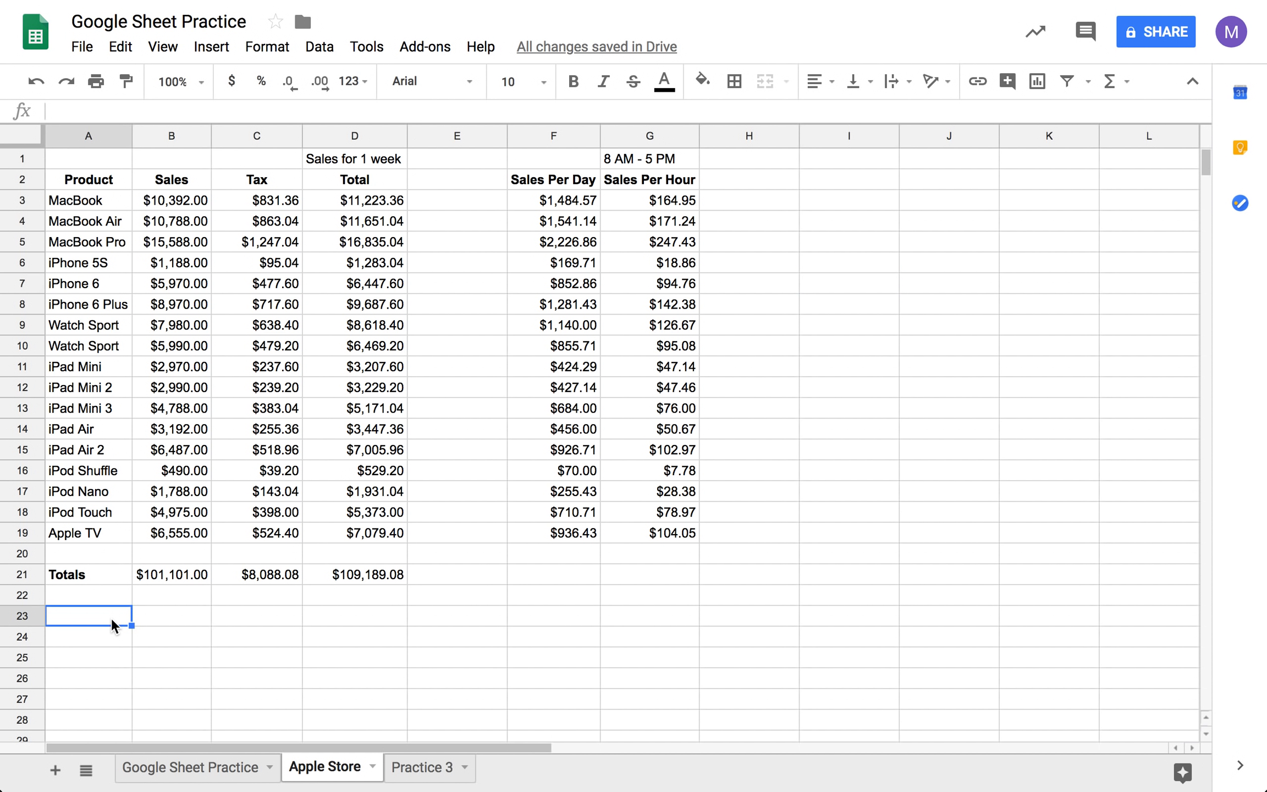
text(Average)
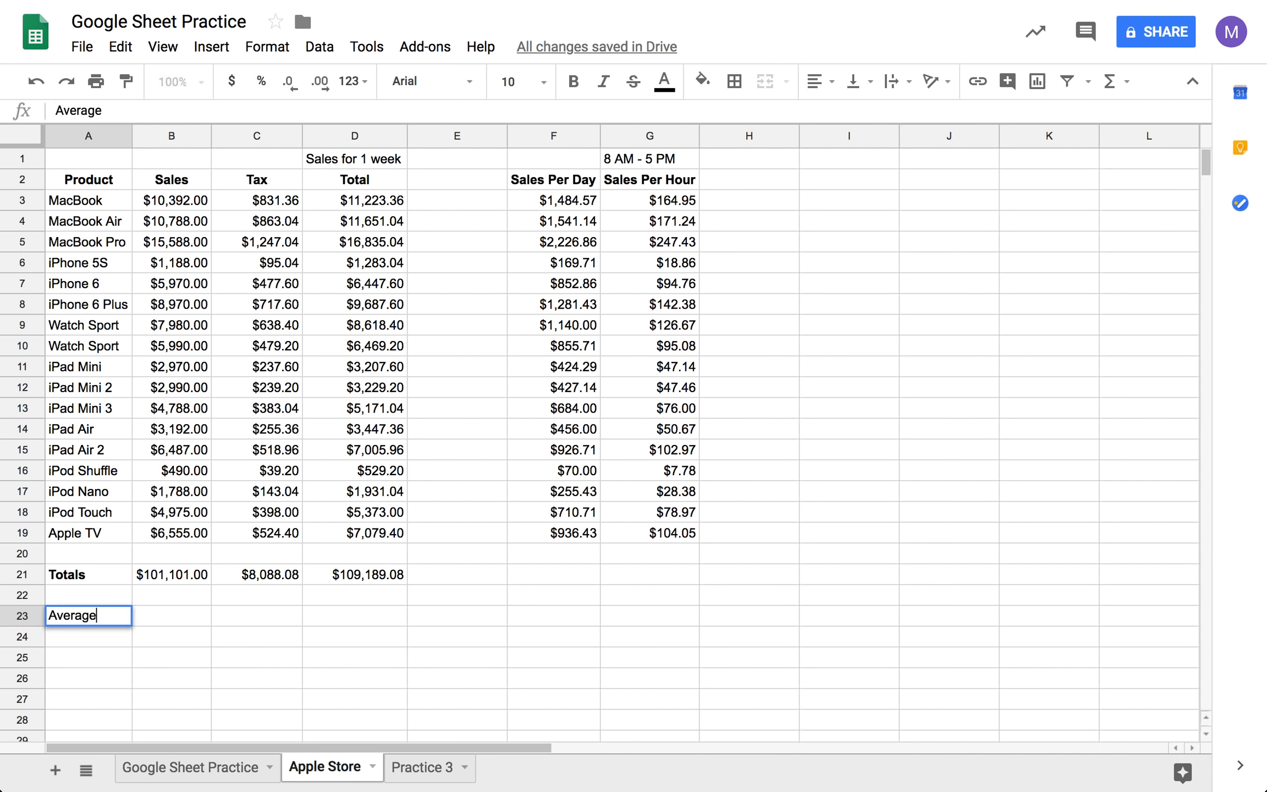
key(Return)
text(Ma)
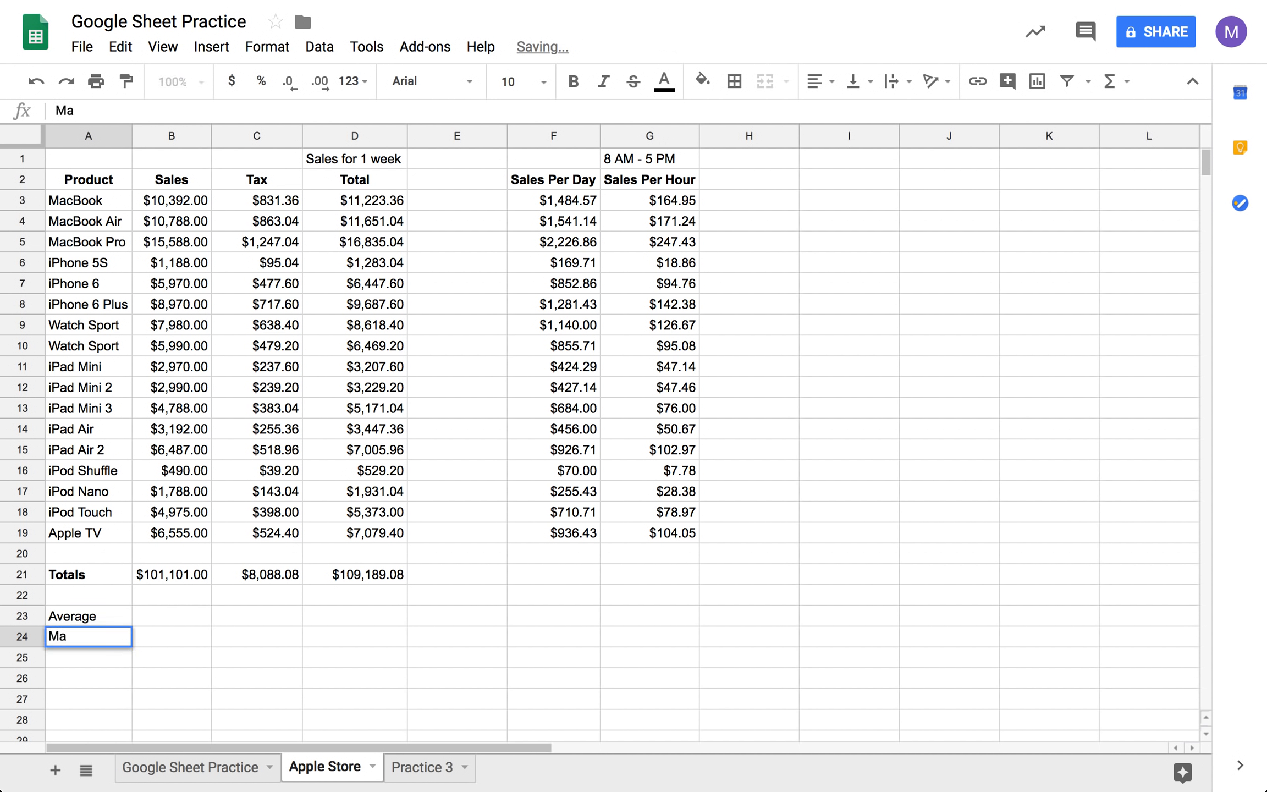
text(ximum)
key(Return)
text(Min)
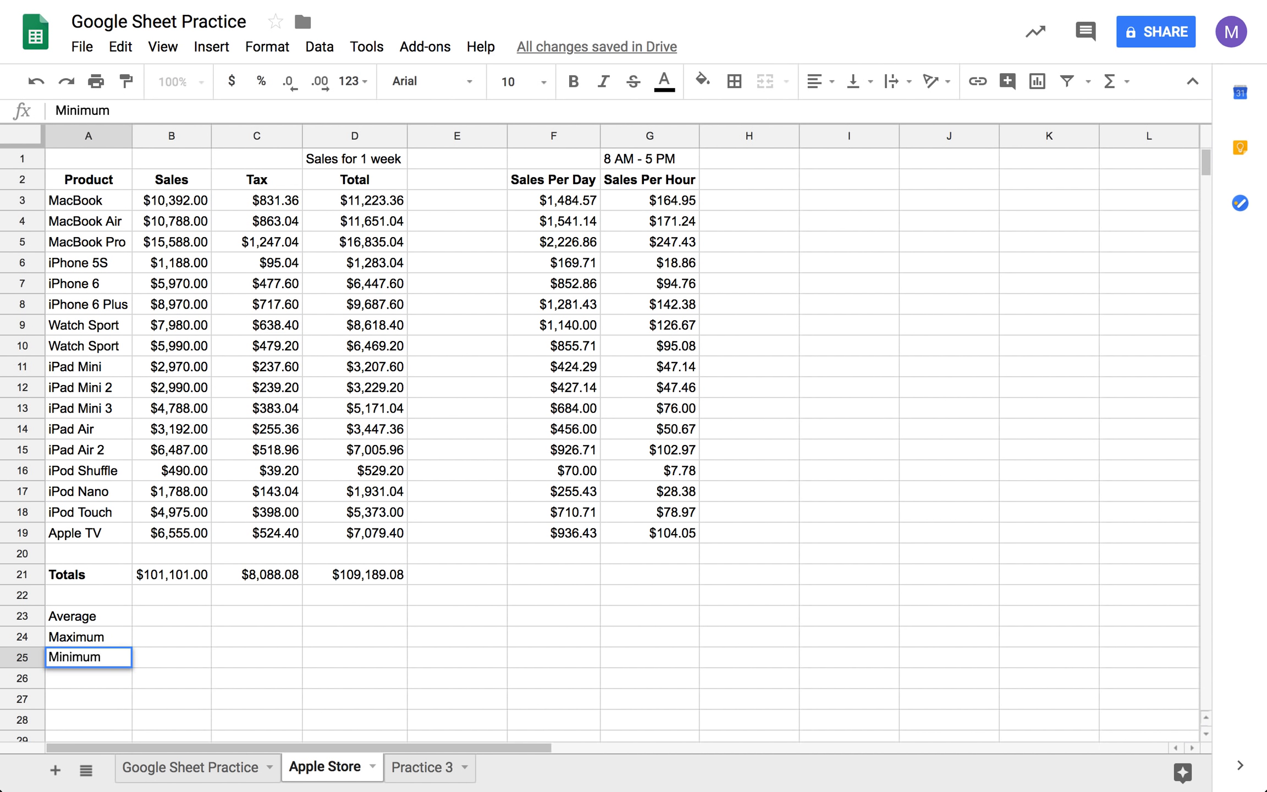
key(Return)
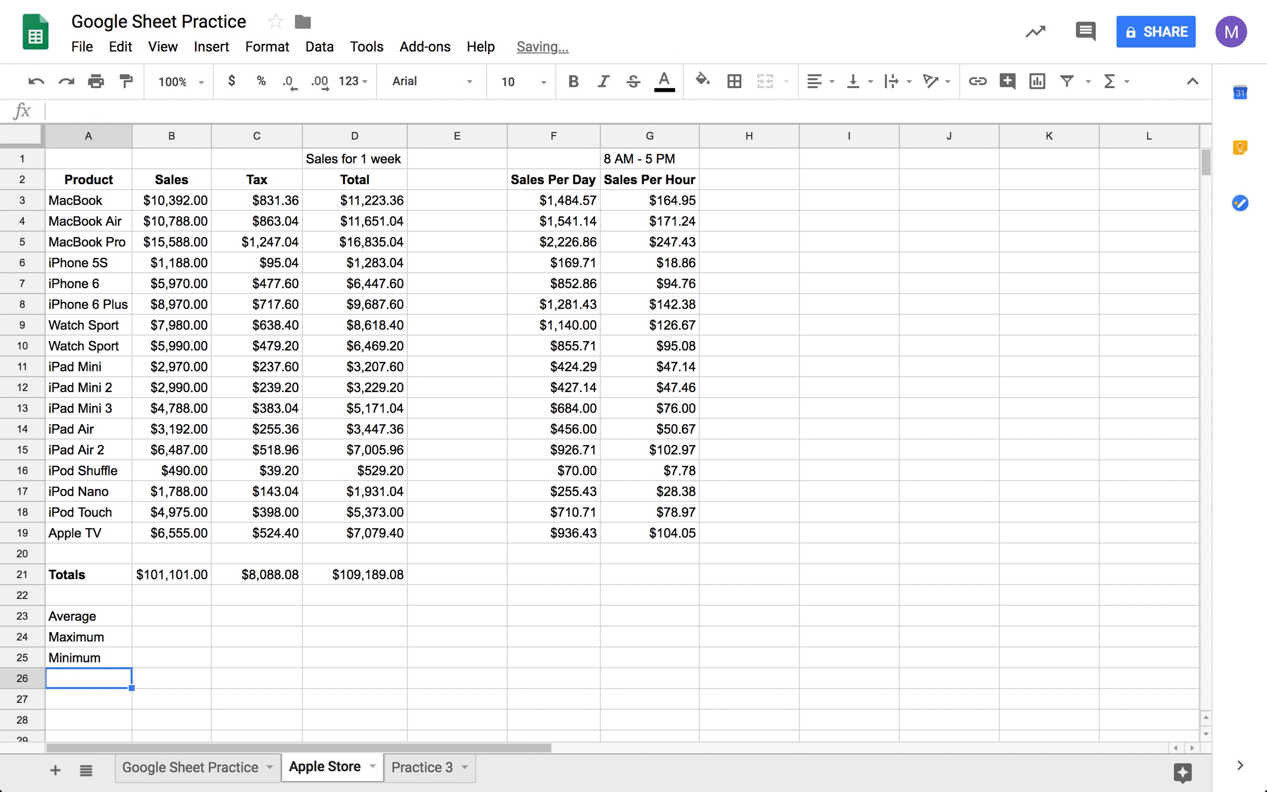
text(Count)
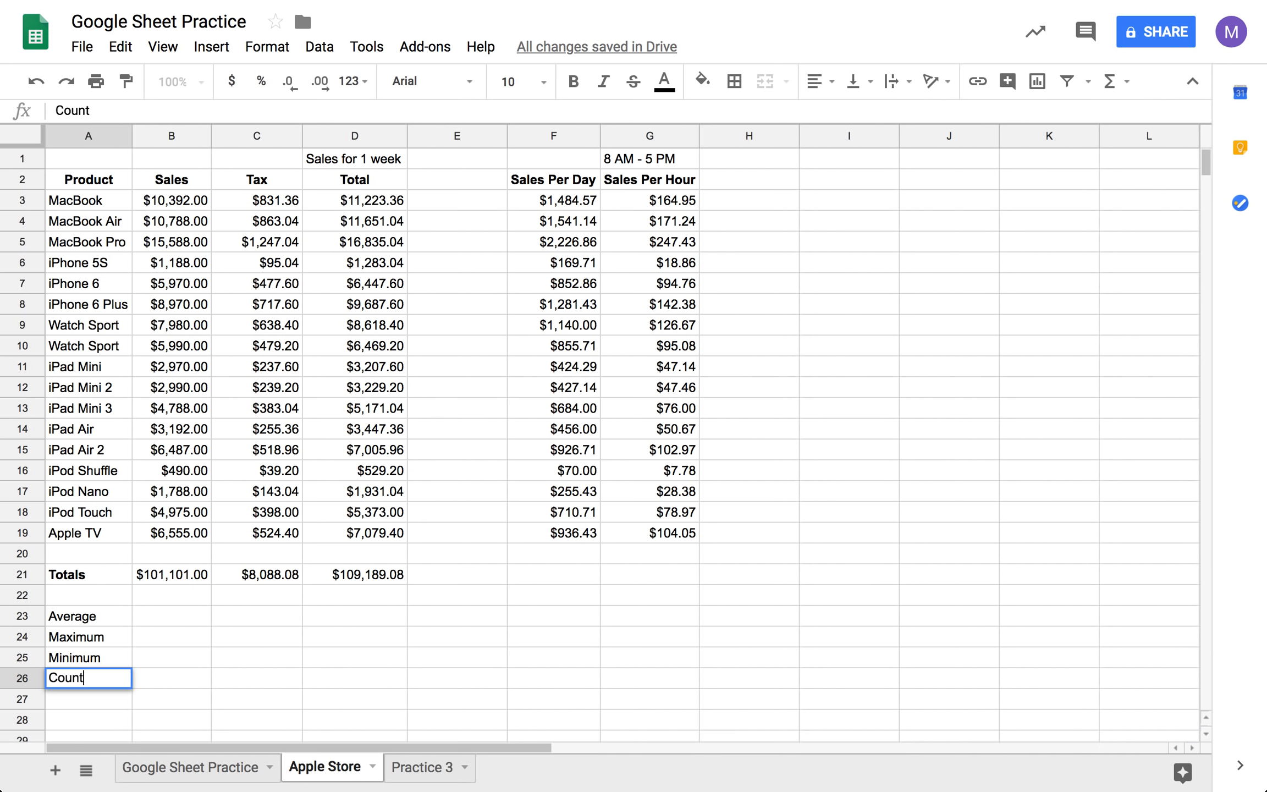
- Try to average the Sales values B3:B19 in B23 with an AVG formula
click(147, 623)
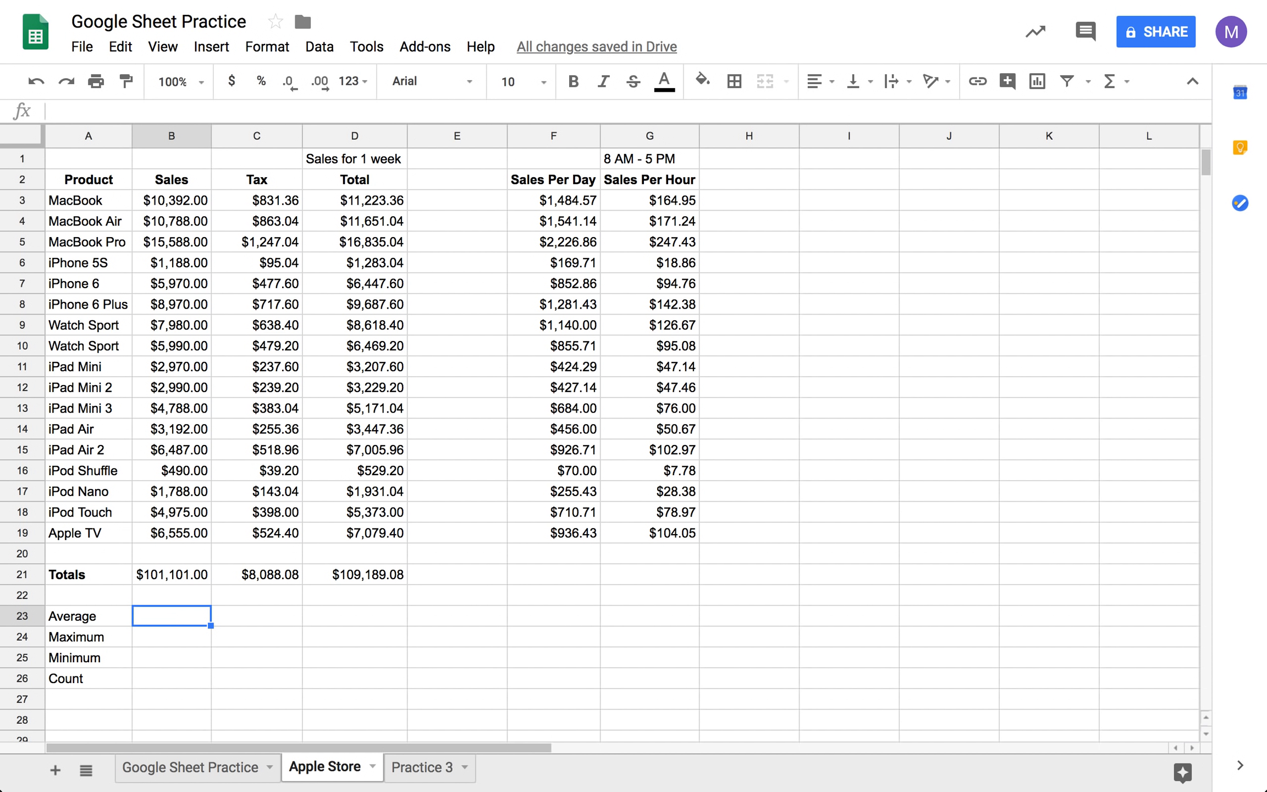
text(=AVG)
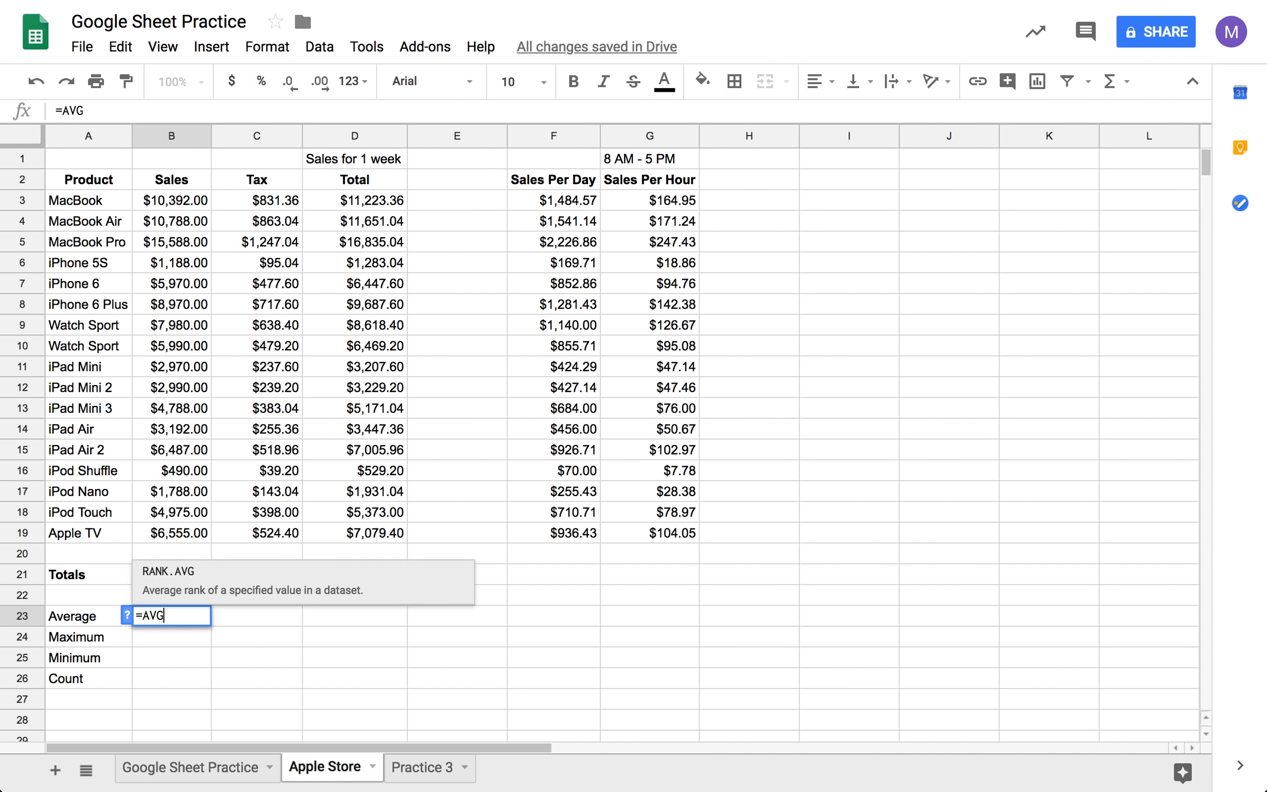
text(()
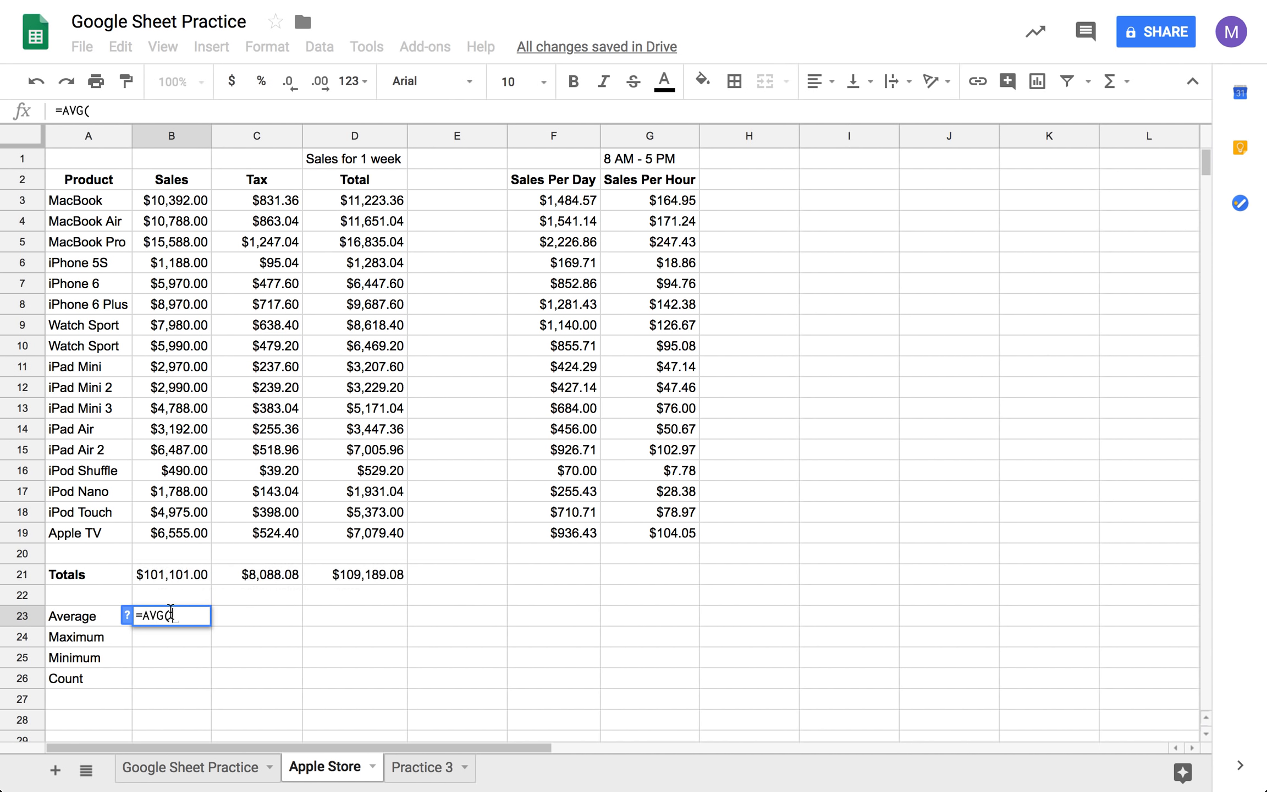
drag(187, 201, 178, 533)
key(Tab)
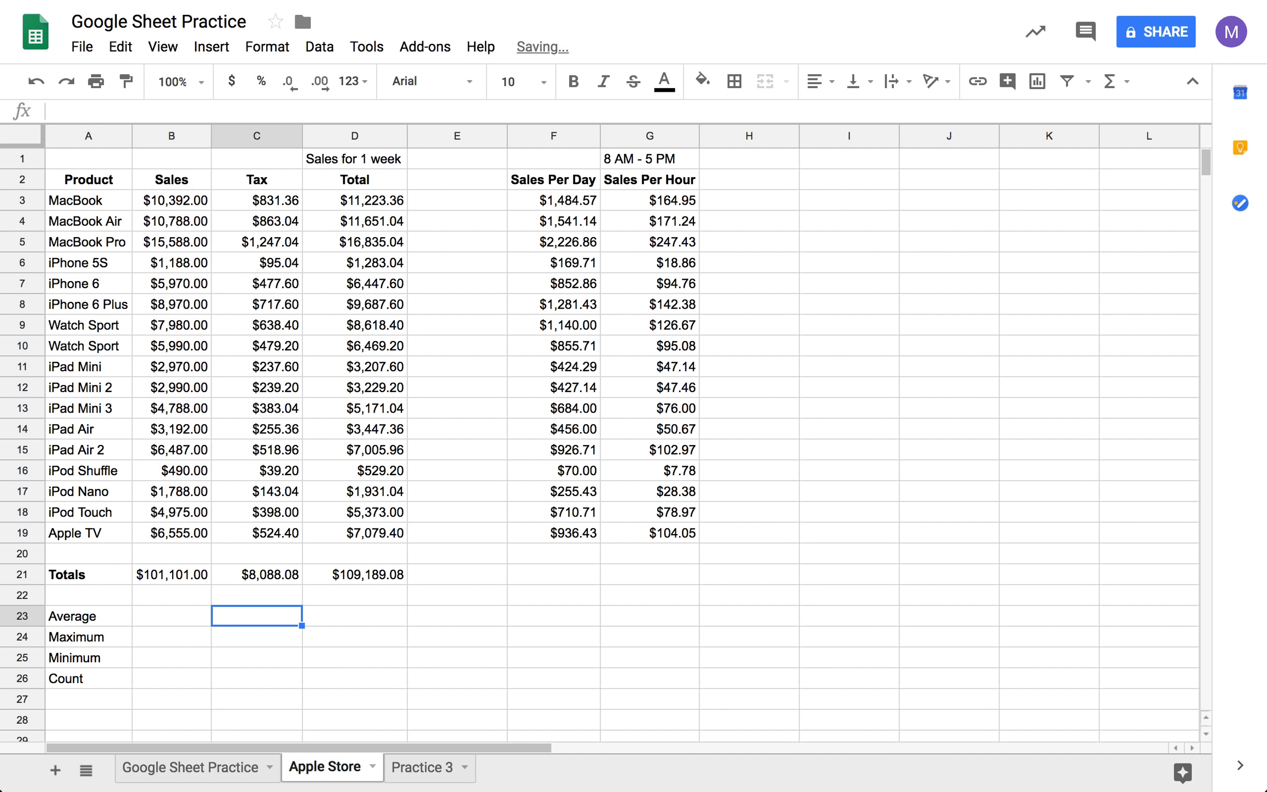
- Try to insert the built-in AVERAGE function for the Sales column's Average cell
click(188, 619)
click(1110, 80)
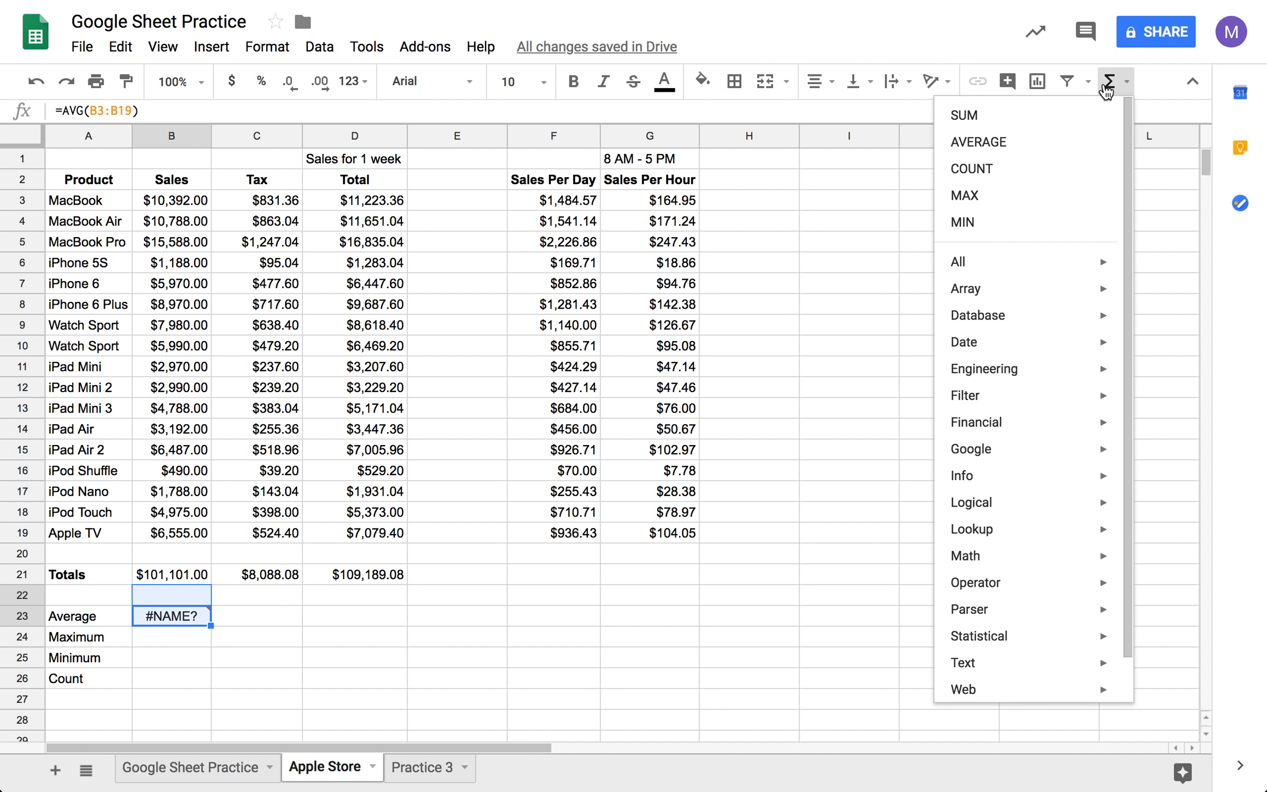
click(1046, 151)
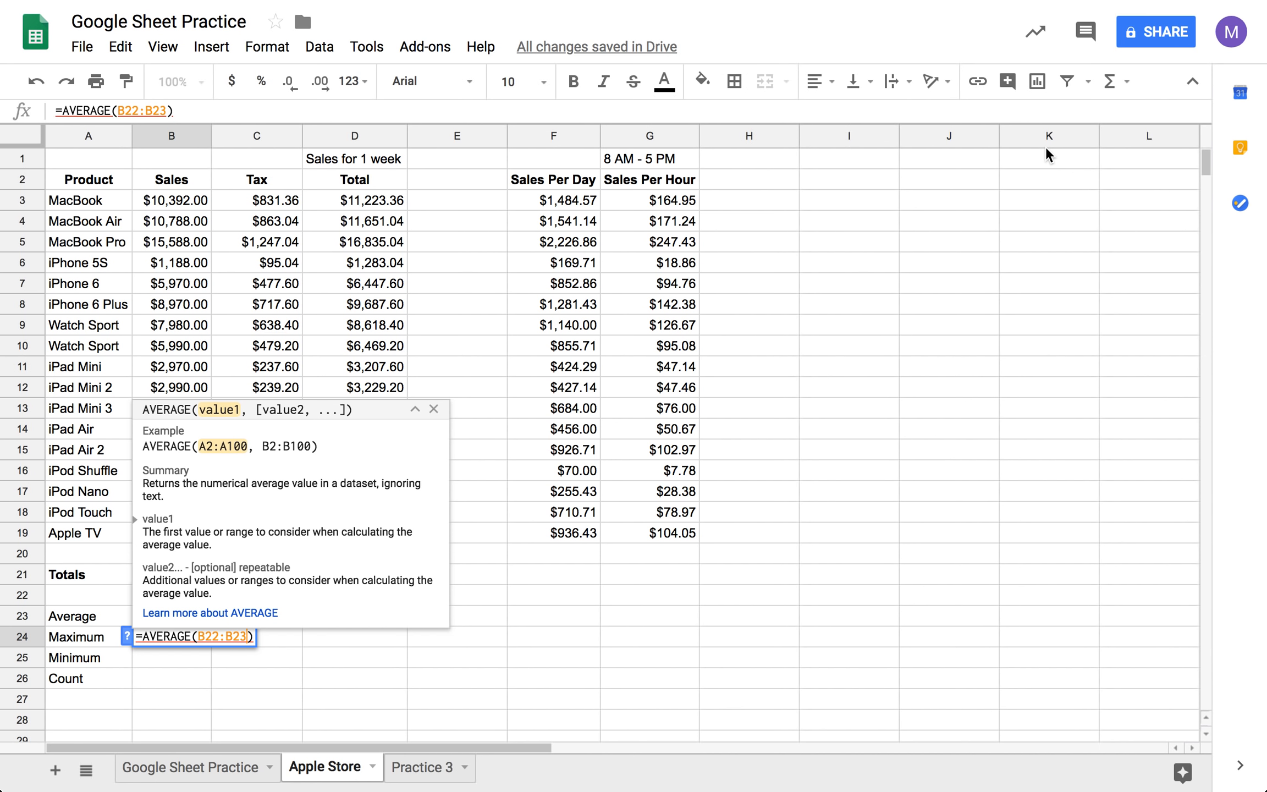
click(434, 408)
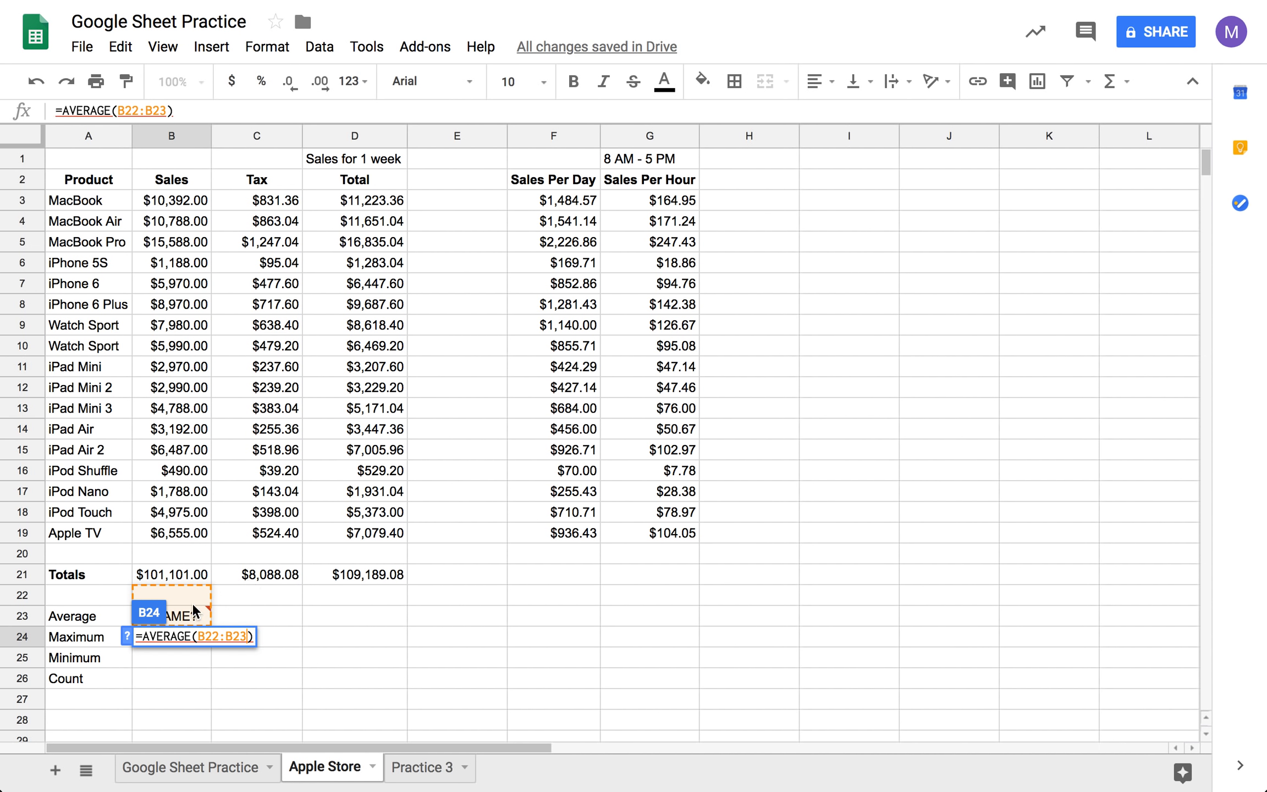
- Replace the formula in B23 with AVERAGE over the Sales values B3:B19, and clear the stray formula from B24
click(194, 614)
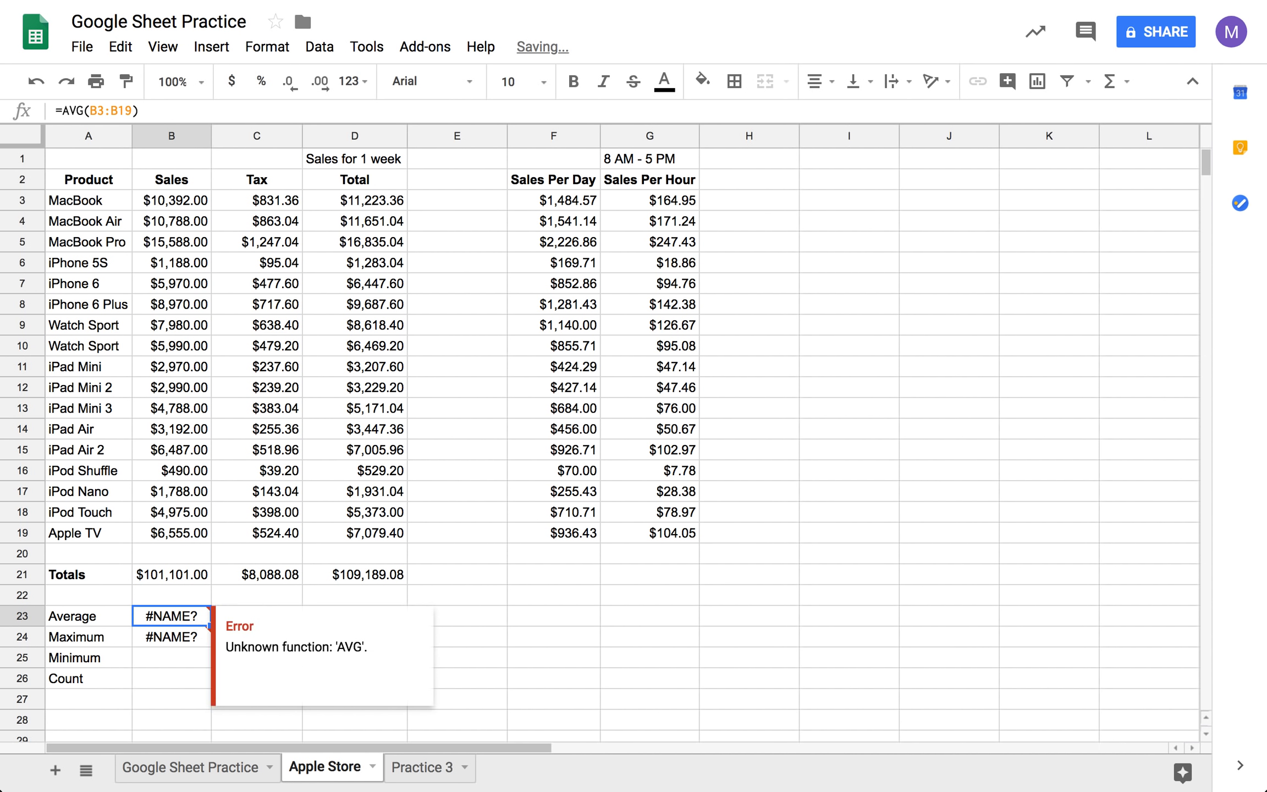
text(=)
click(1116, 81)
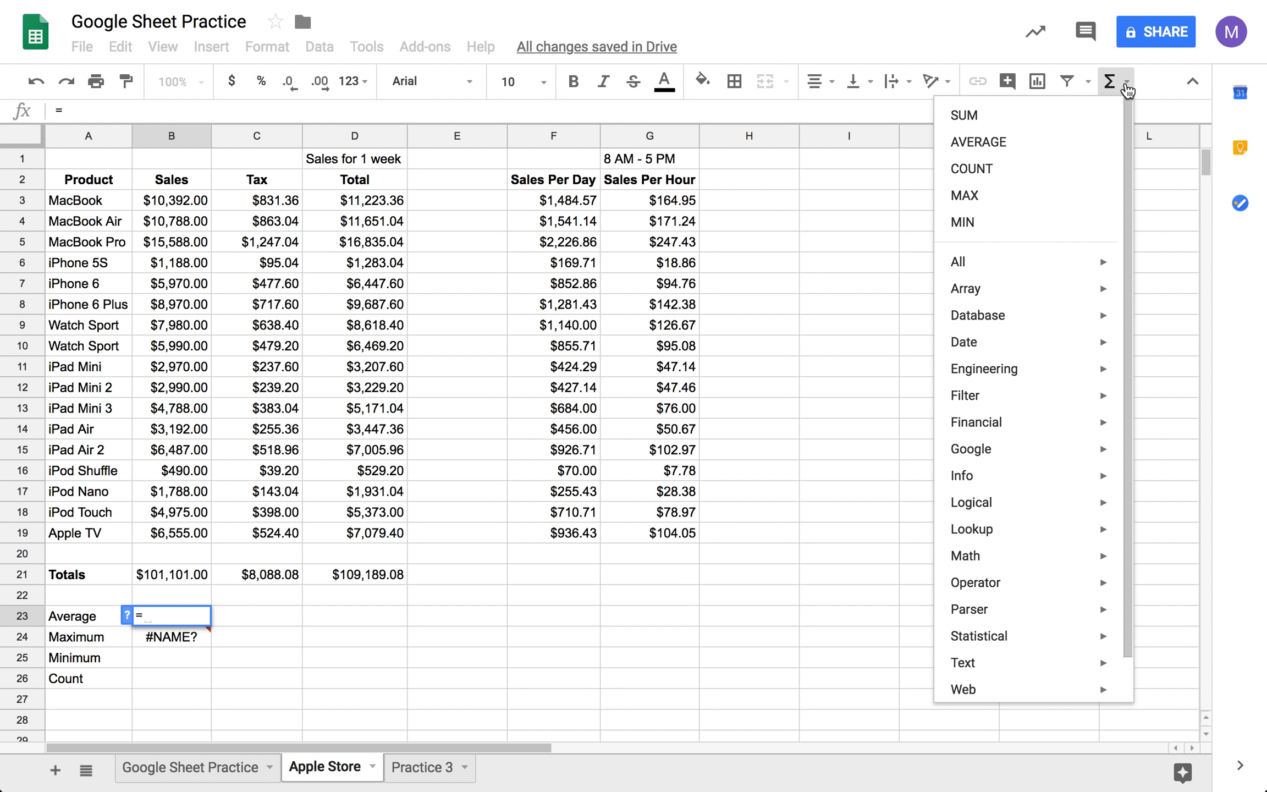
click(1069, 146)
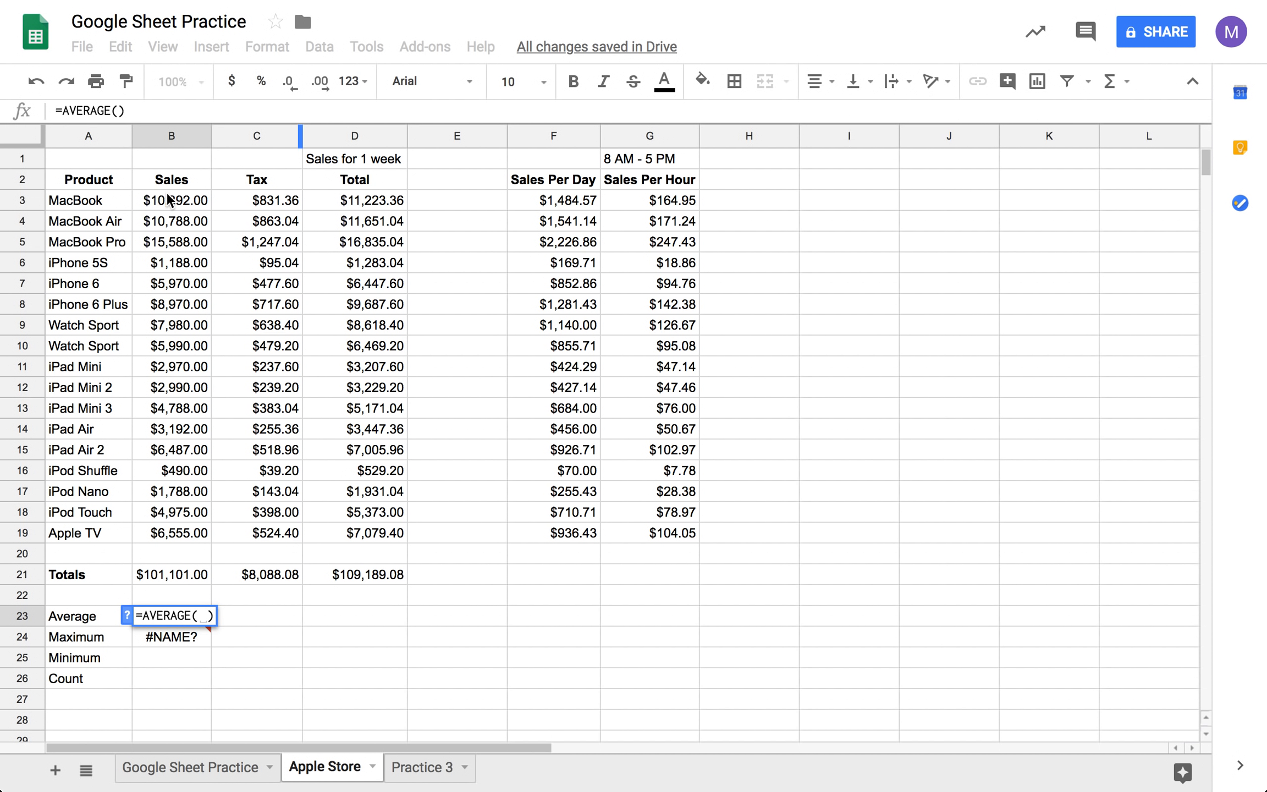
drag(172, 200, 178, 529)
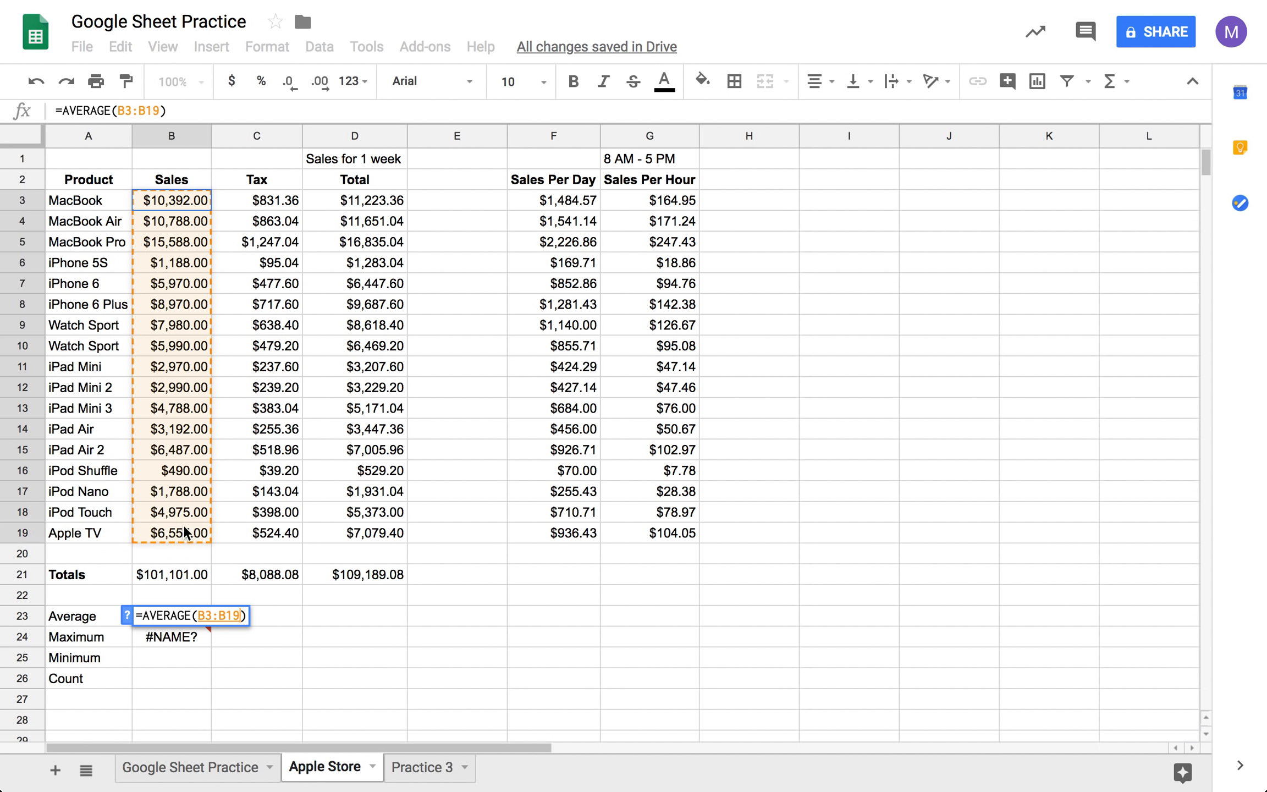
key(Tab)
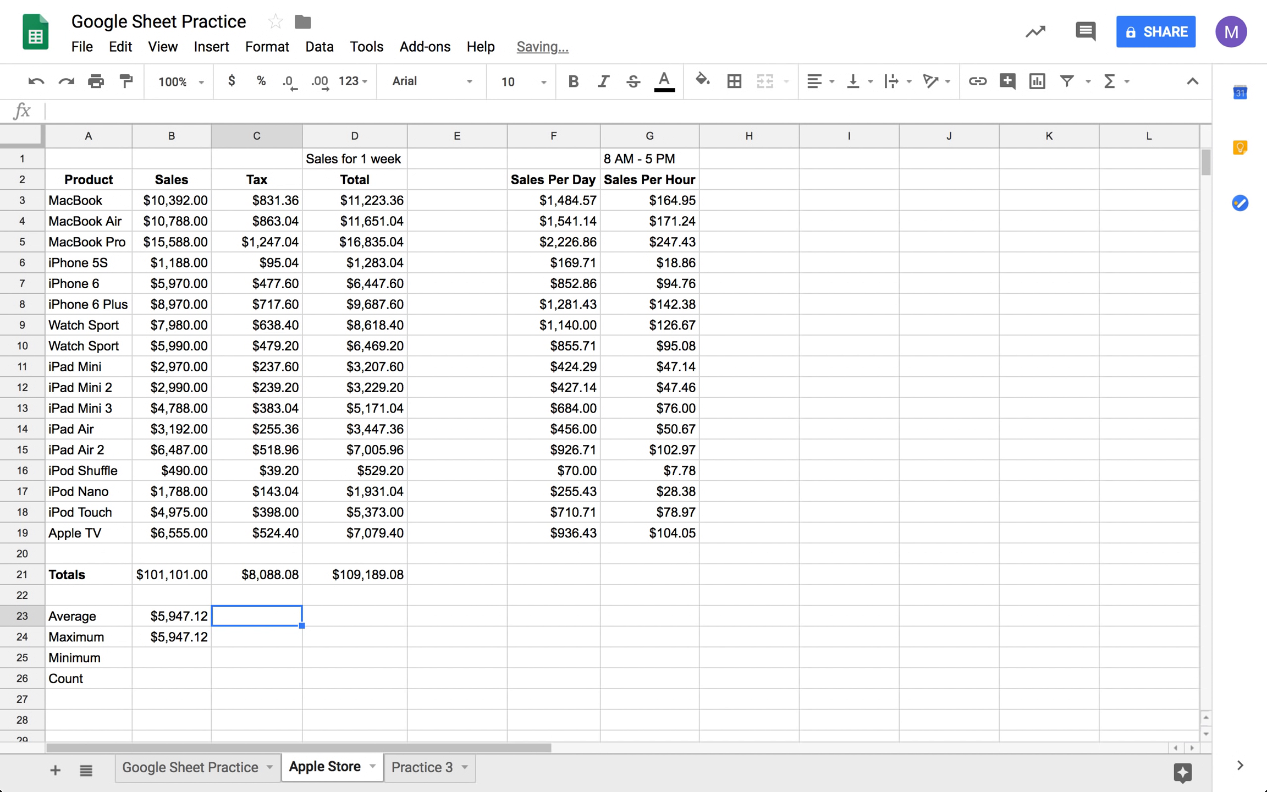
click(191, 640)
key(Delete)
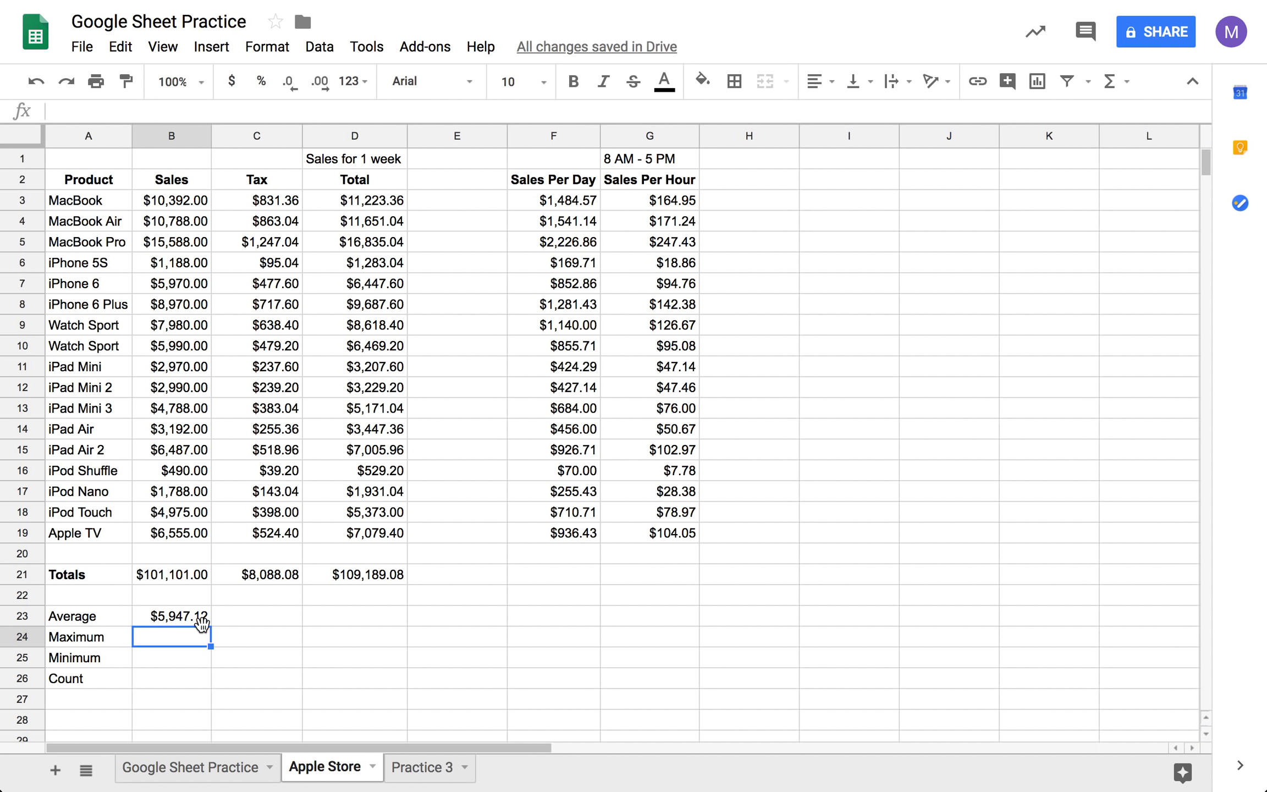
click(175, 473)
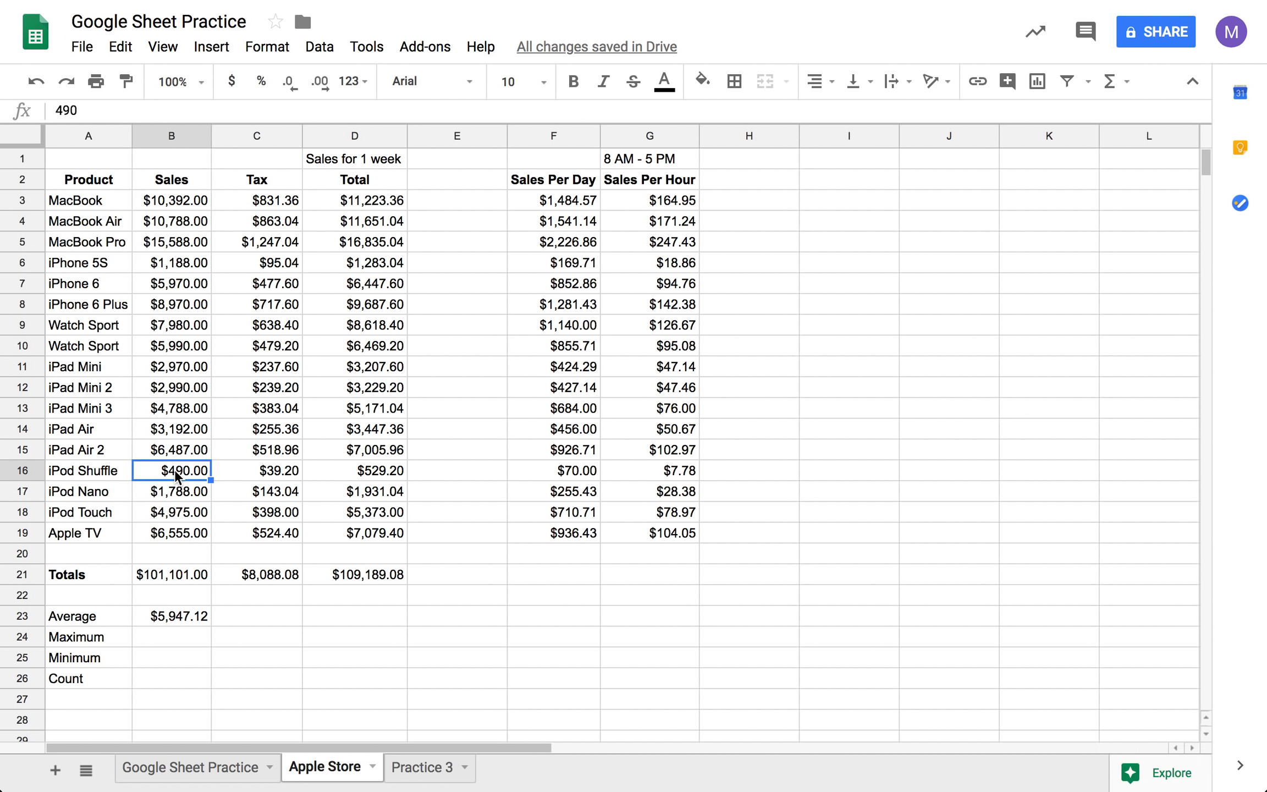
click(180, 188)
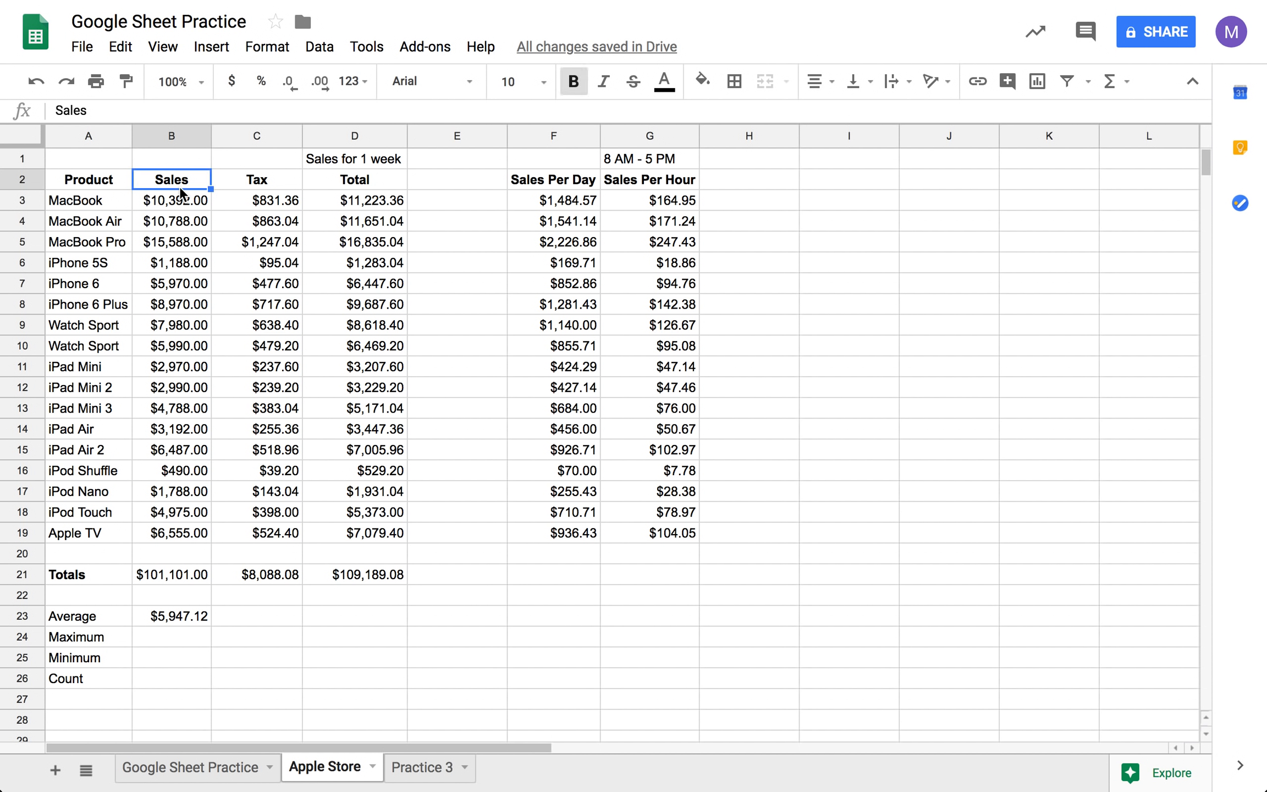
- Calculate the average of the Tax values C3:C19 in C23 with the AVERAGE function
click(273, 612)
text(=)
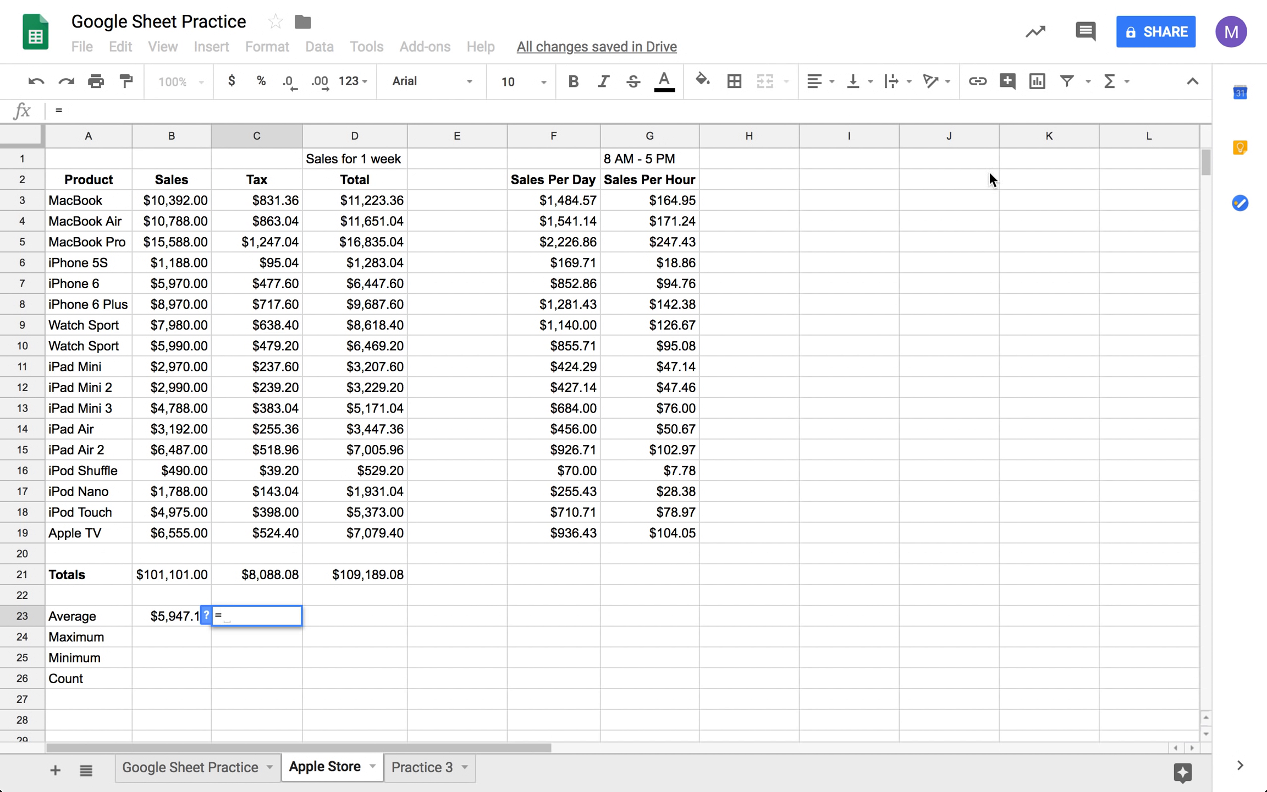
click(1109, 83)
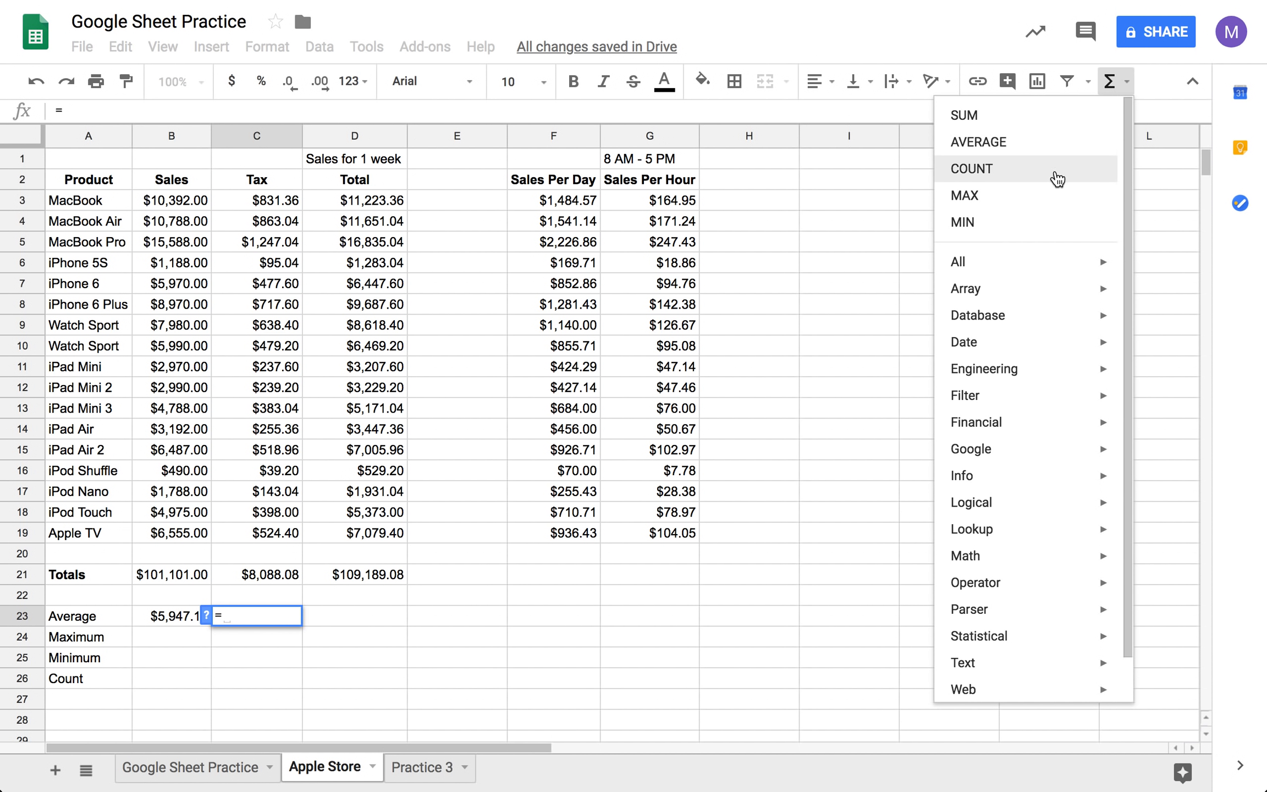
click(1033, 153)
drag(291, 198, 292, 284)
drag(294, 432, 266, 536)
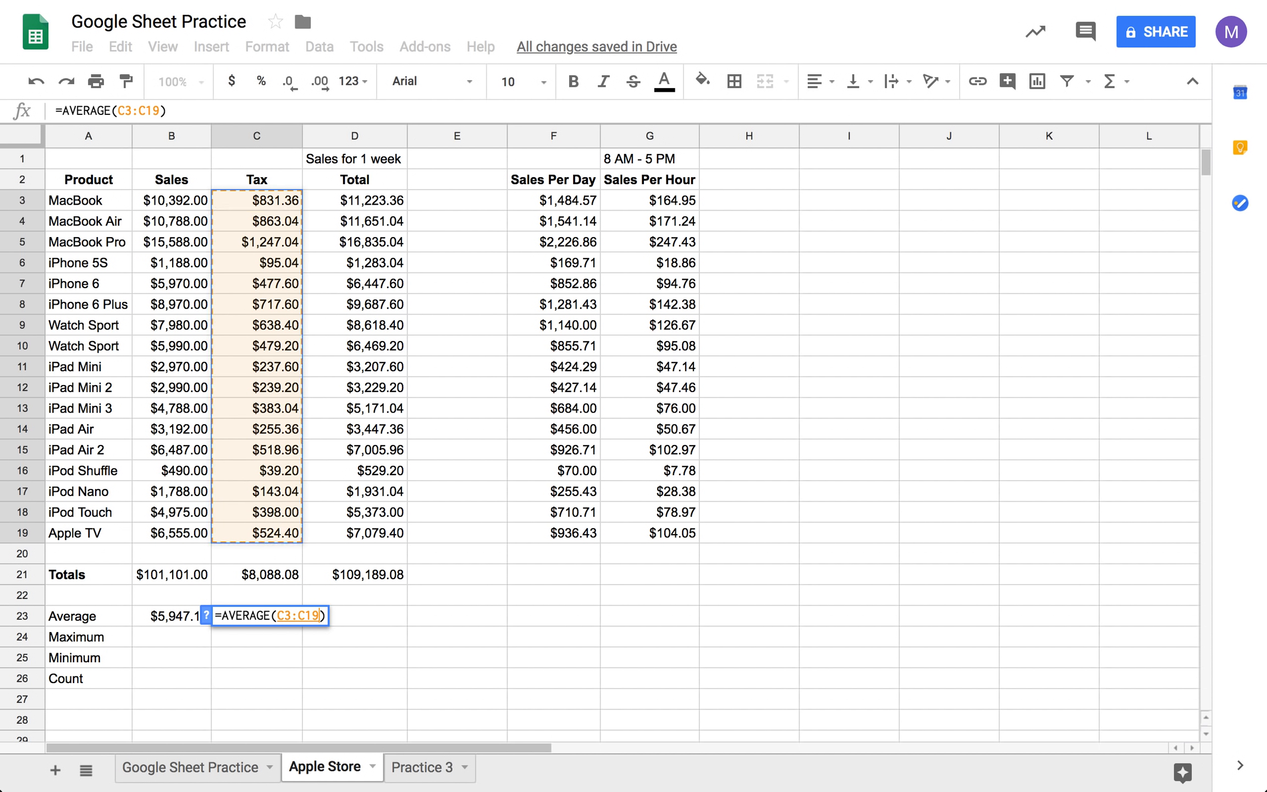
key(Tab)
- Calculate the average of the Total values D3:D19 in D23 with the AVERAGE function
text(=)
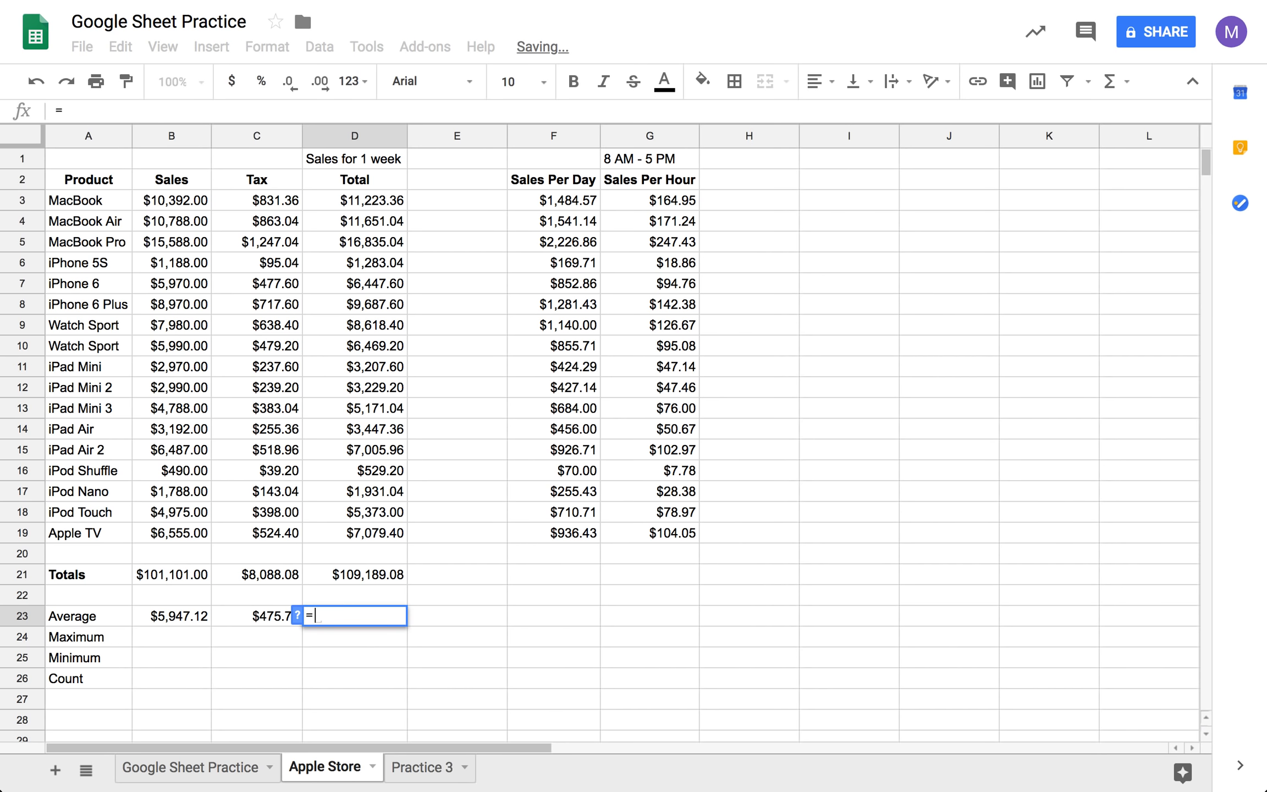
click(1116, 82)
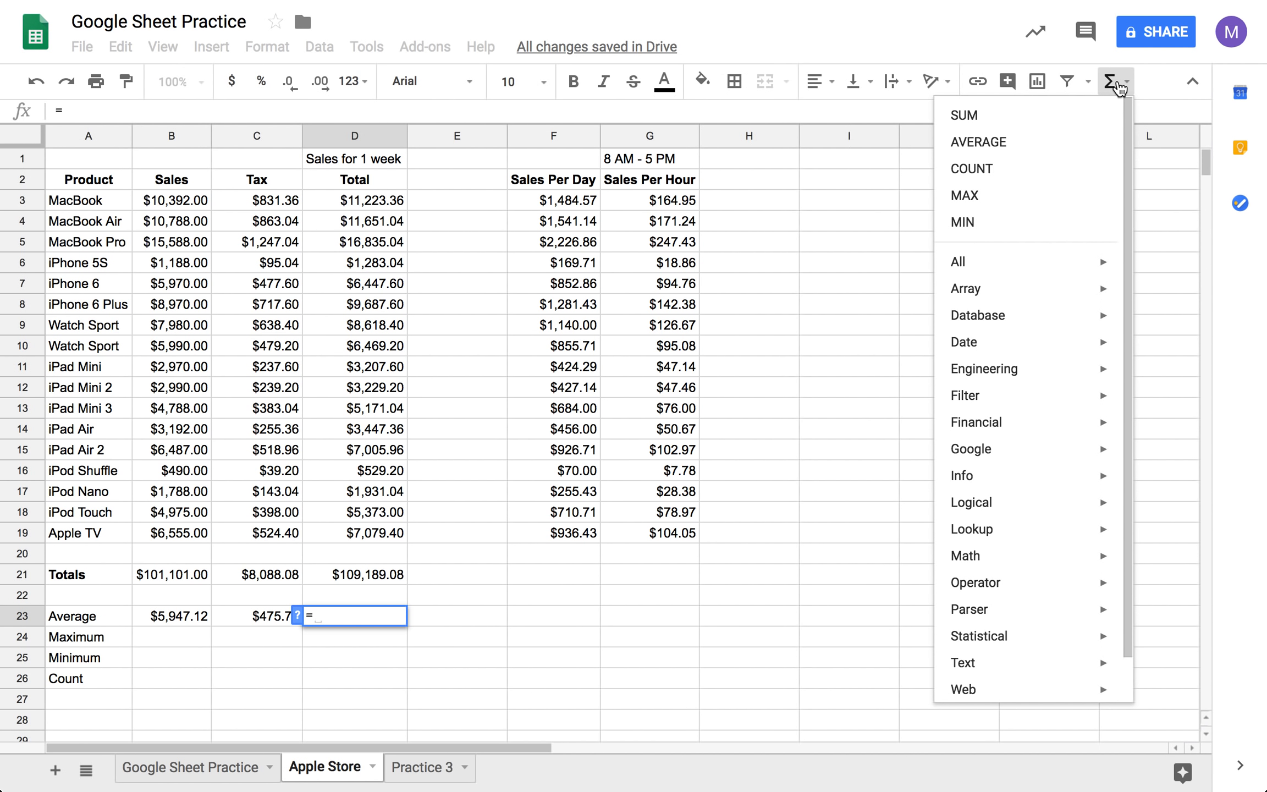
click(1045, 149)
drag(355, 200, 359, 542)
key(Tab)
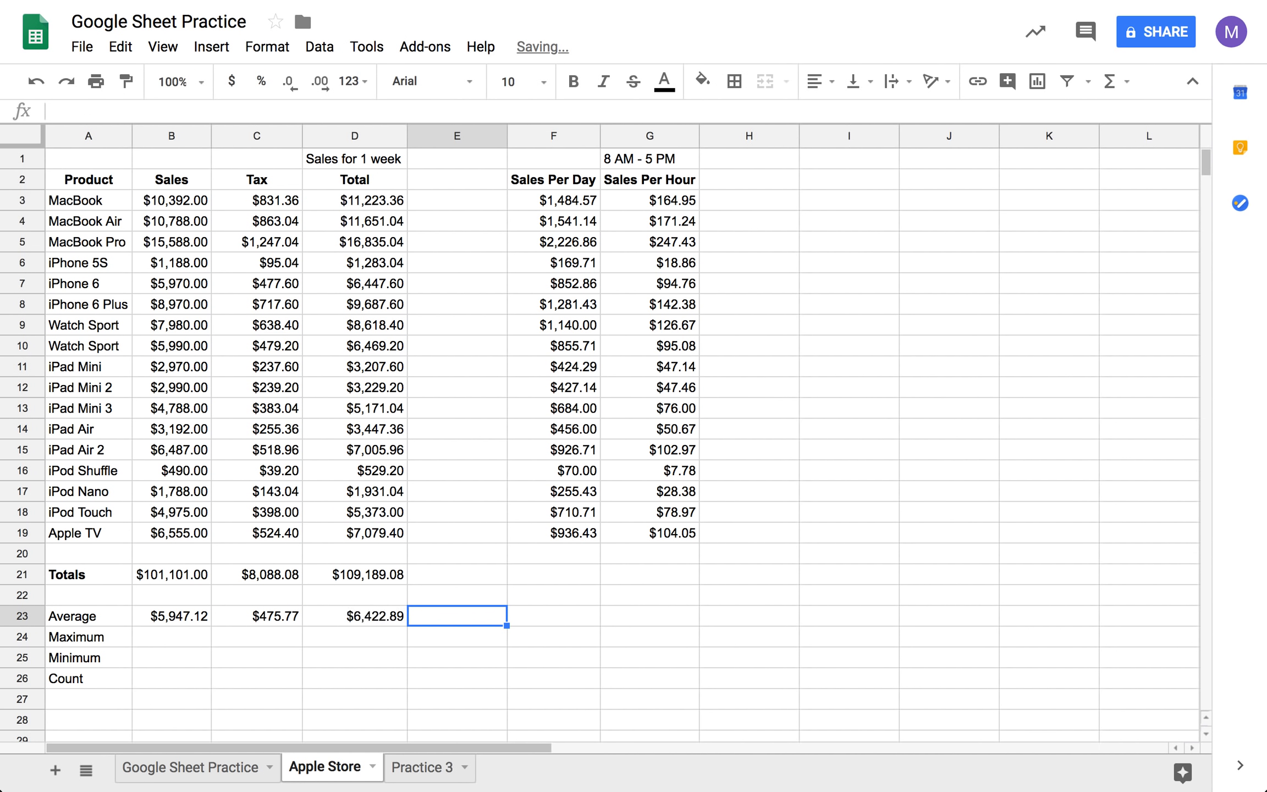
- Calculate the maximum of the Sales values B3:B19 in B24 with the MAX function
click(194, 634)
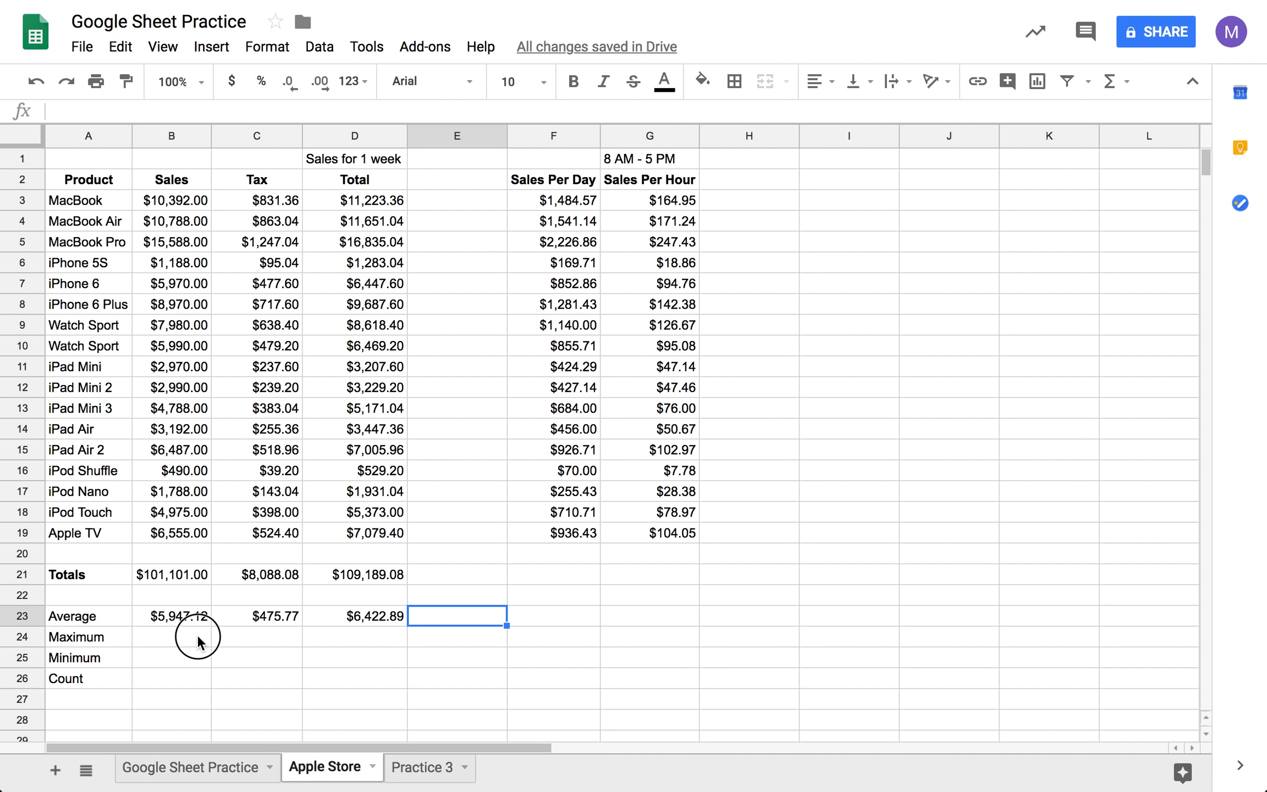
text(=)
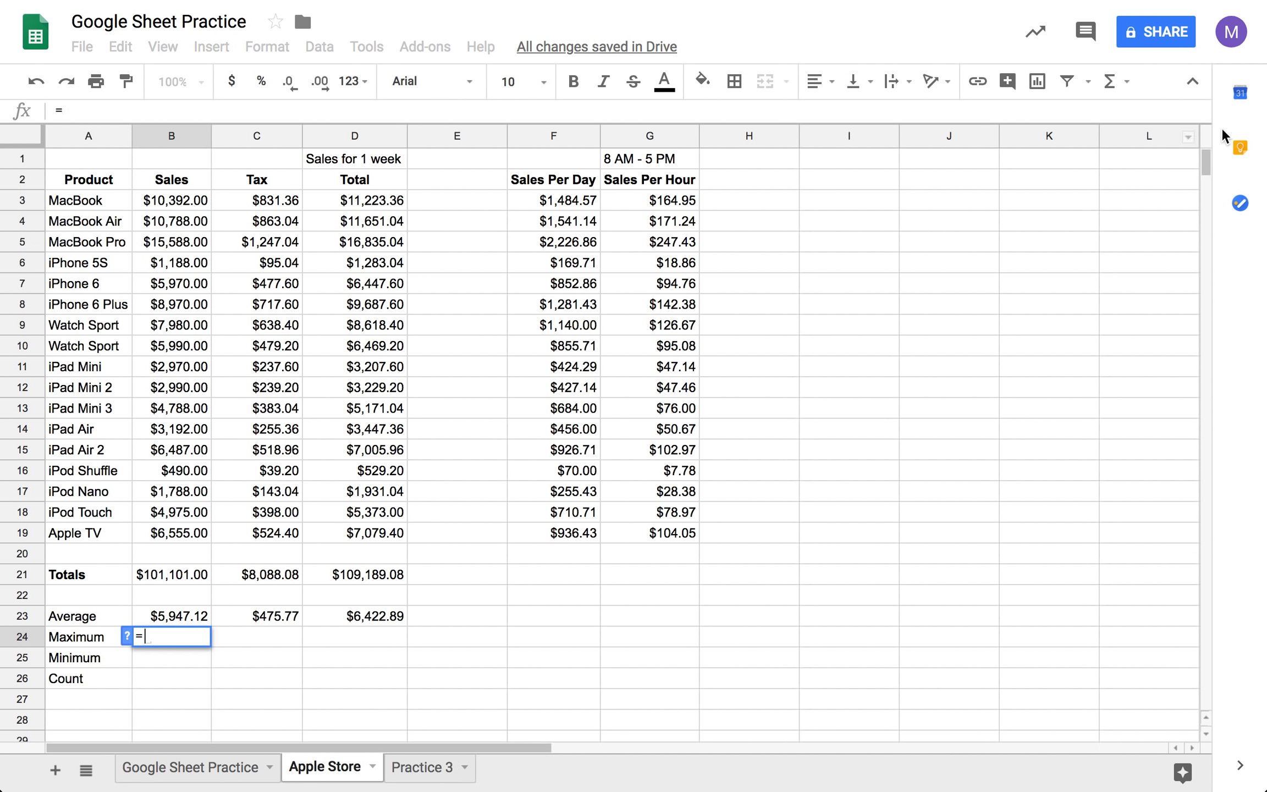
click(1111, 83)
click(1024, 206)
drag(179, 209, 184, 534)
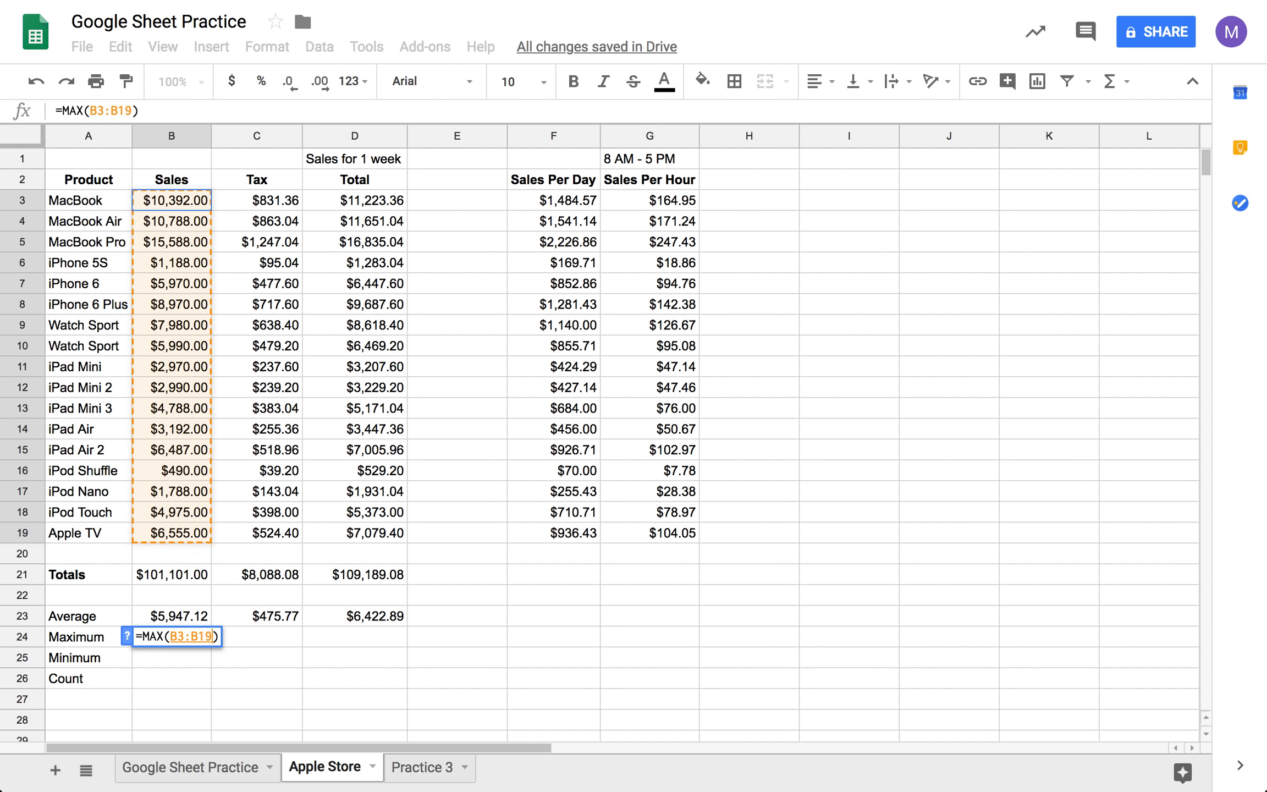
click(251, 637)
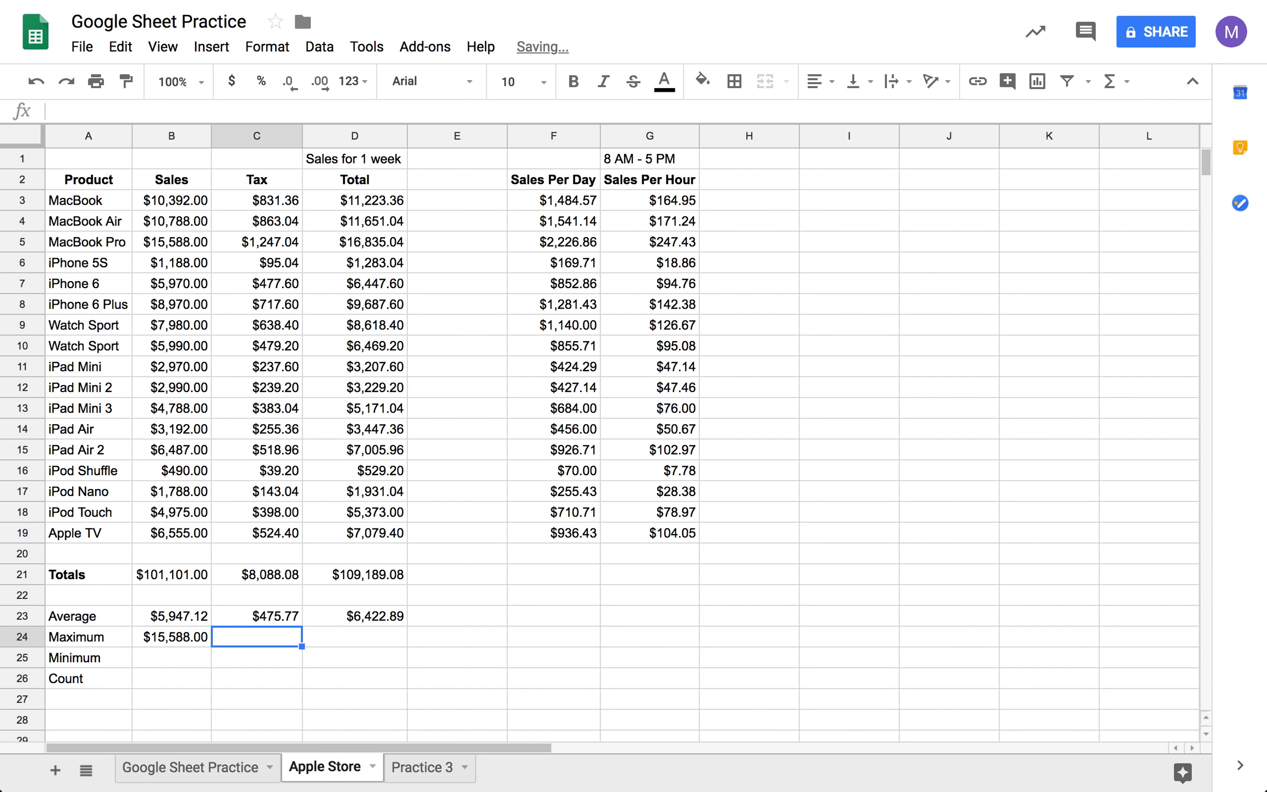
- Enter the MIN function over the Tax values C3:C19 in C24
text(=)
click(1109, 82)
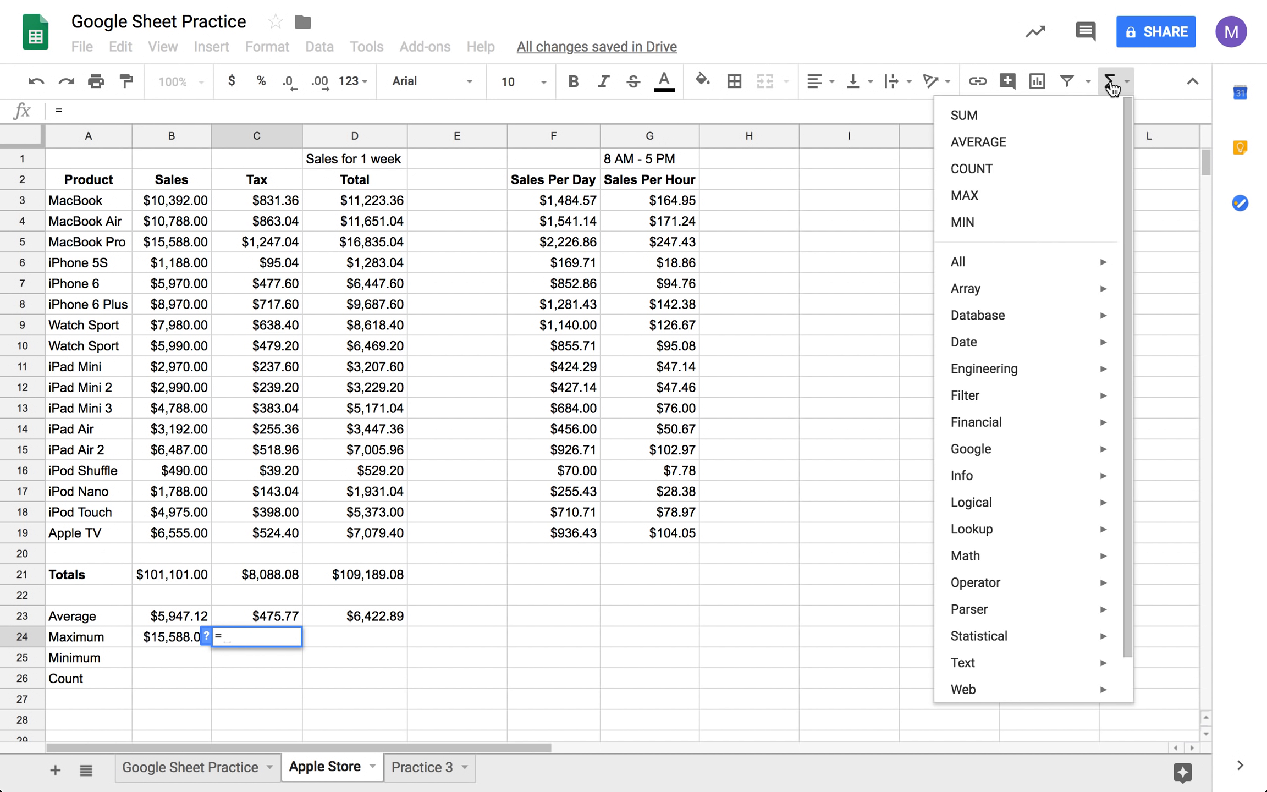
click(1018, 235)
click(277, 199)
drag(264, 385, 286, 534)
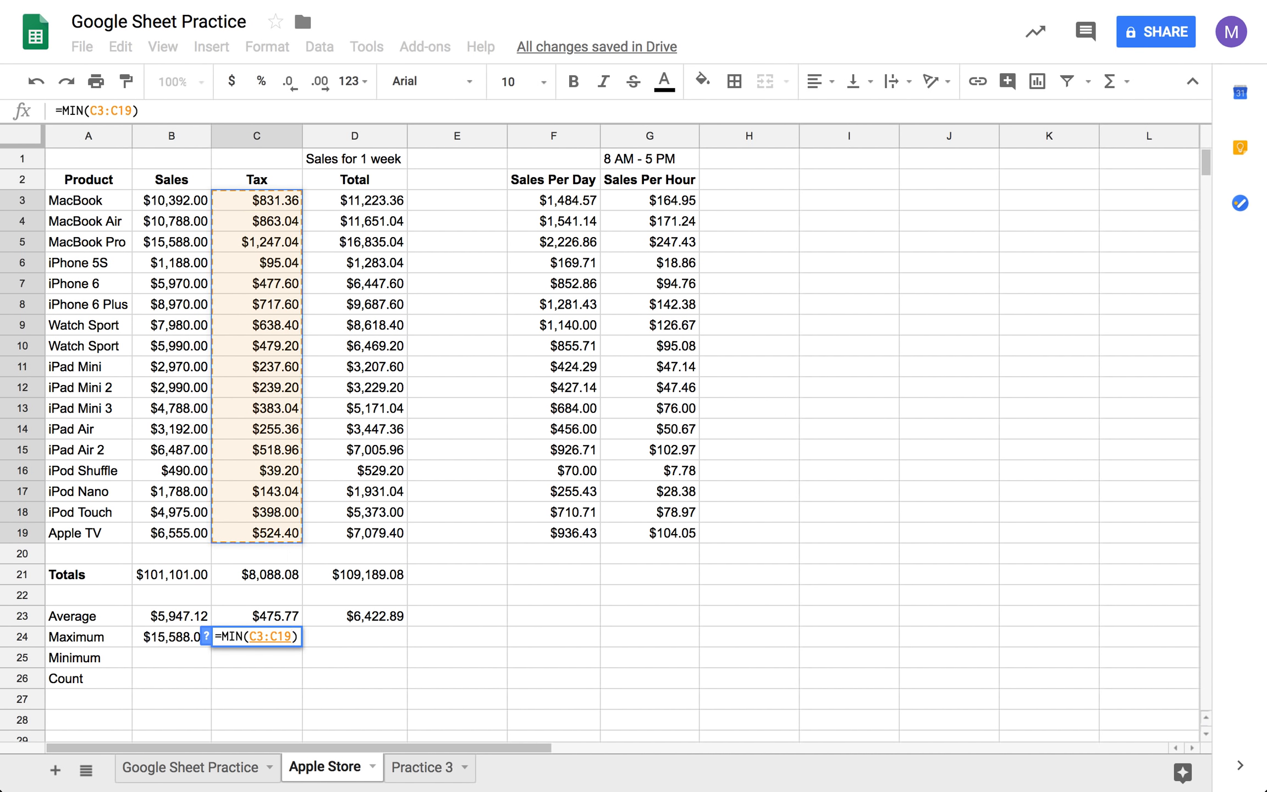
key(Tab)
- Copy the MIN formula from C24 and paste only the formula into the Minimum row cell C25
text(=)
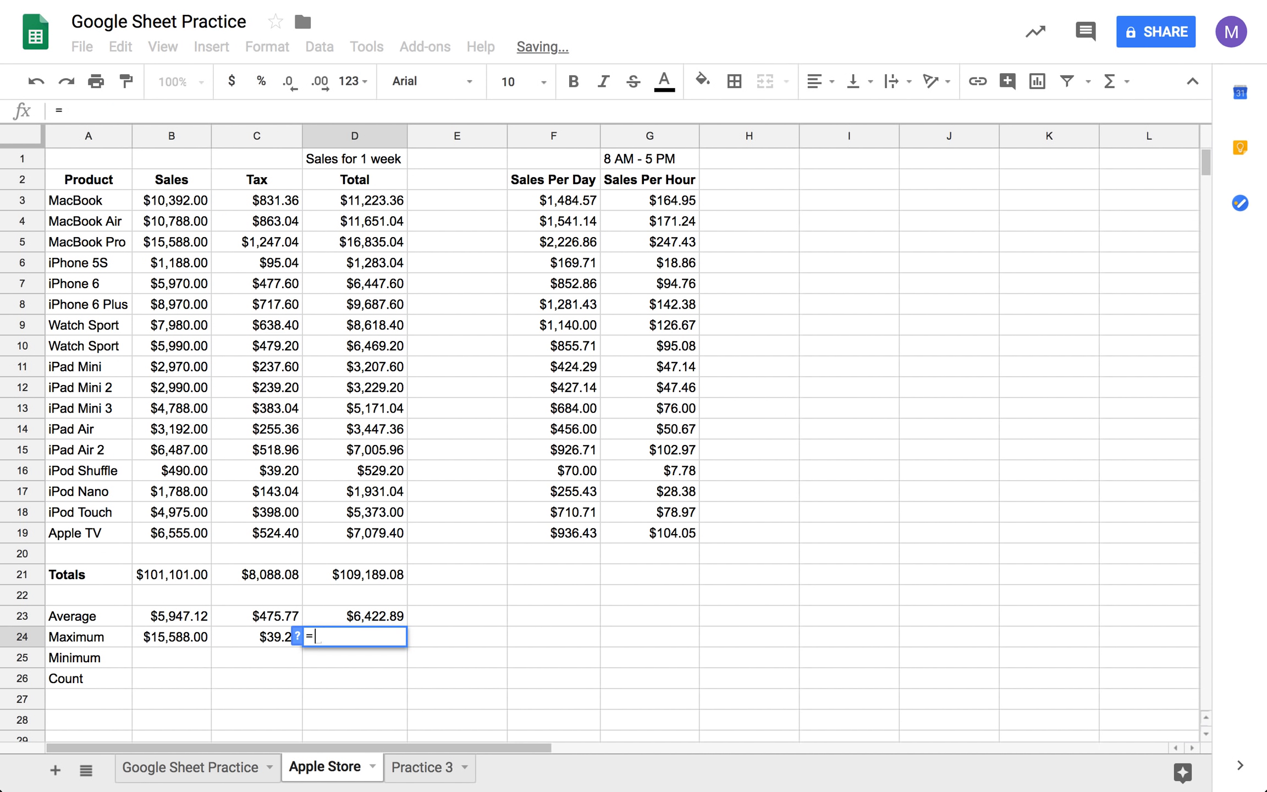
key(BackSpace)
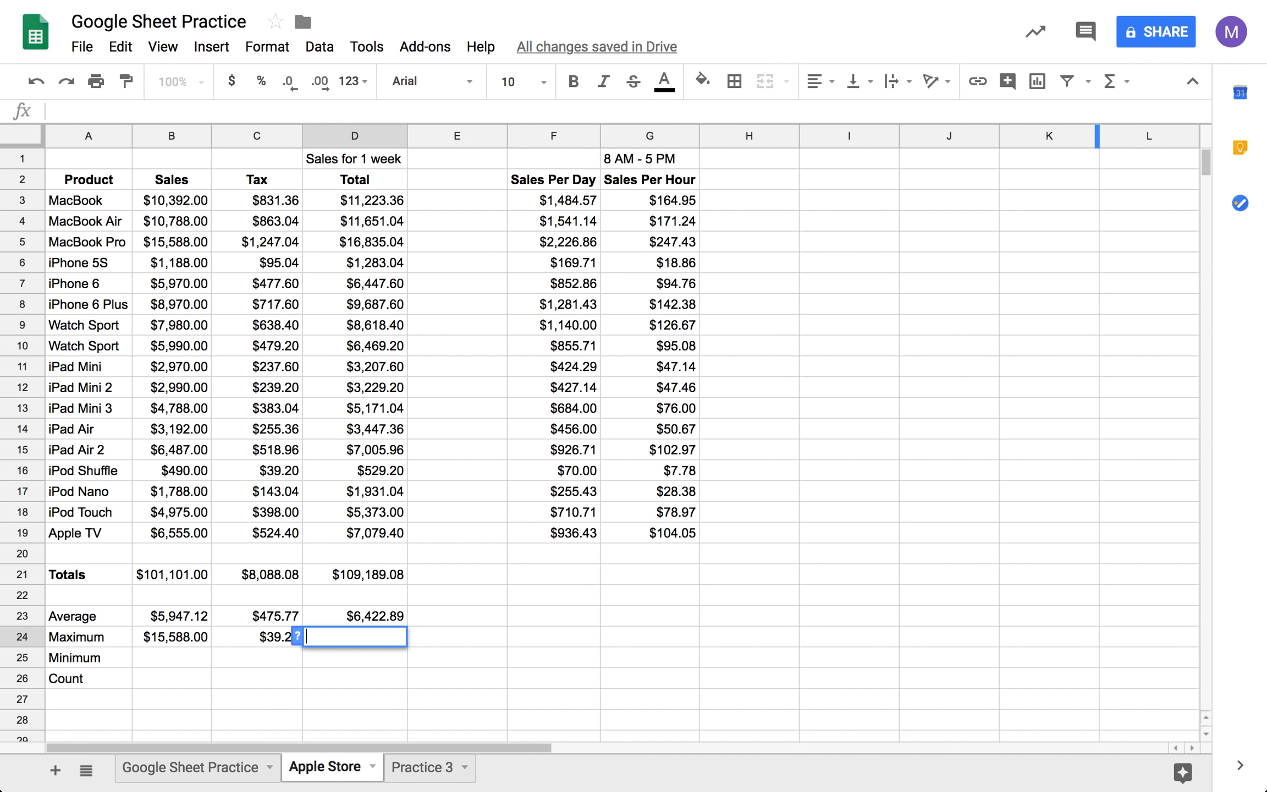
click(248, 643)
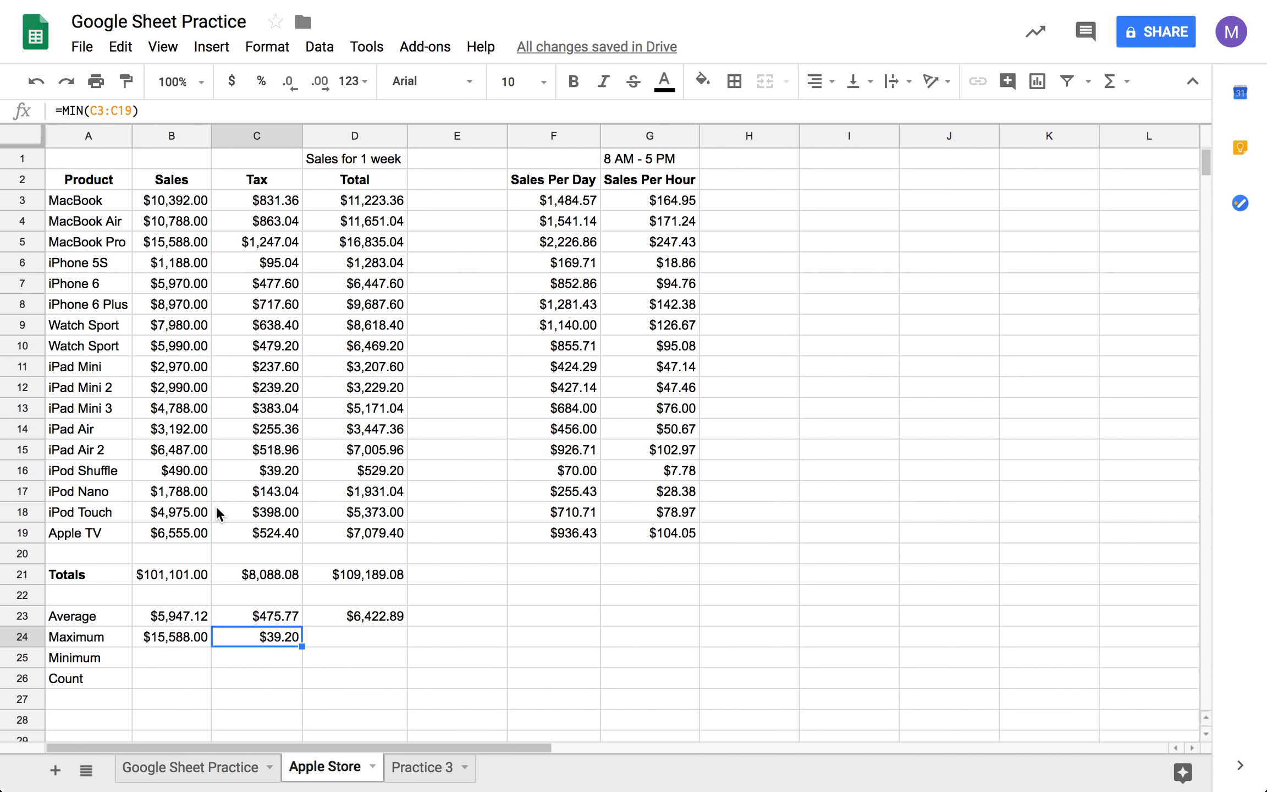
click(271, 659)
right_click(281, 640)
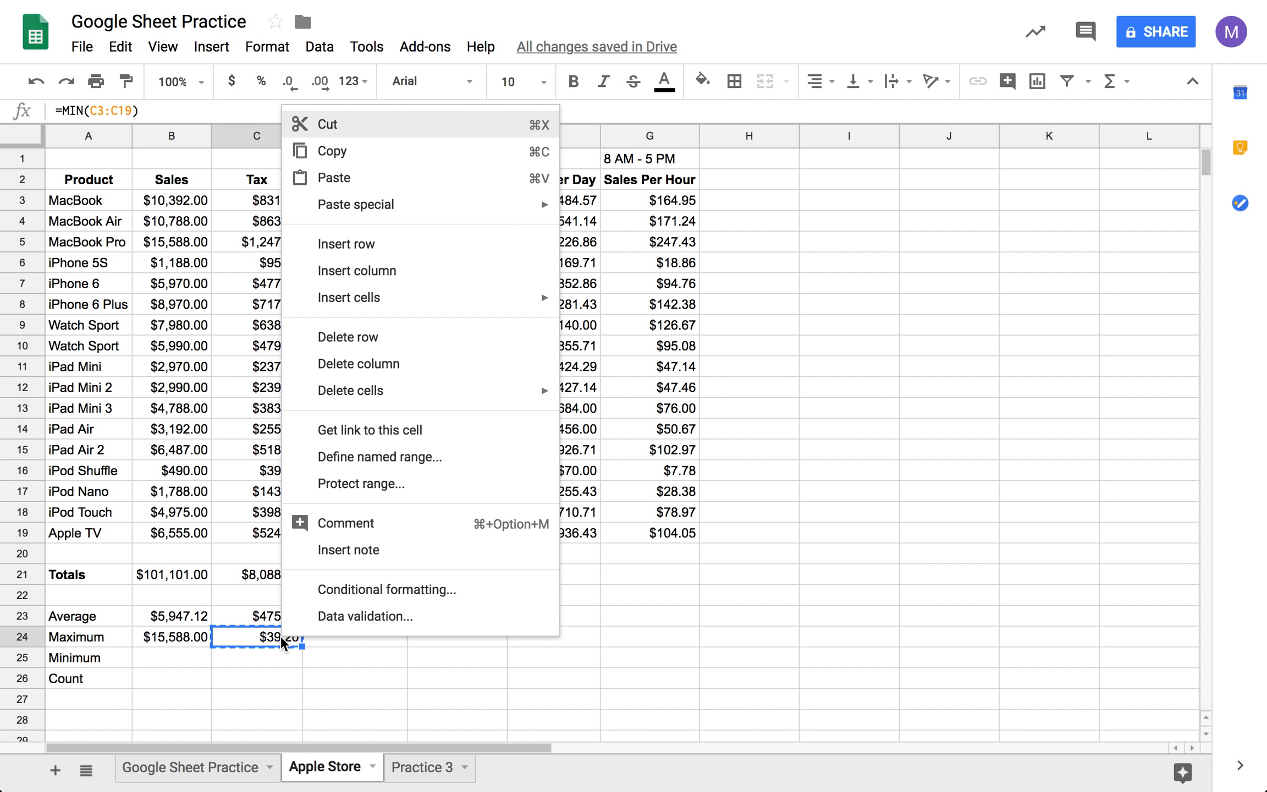
click(374, 130)
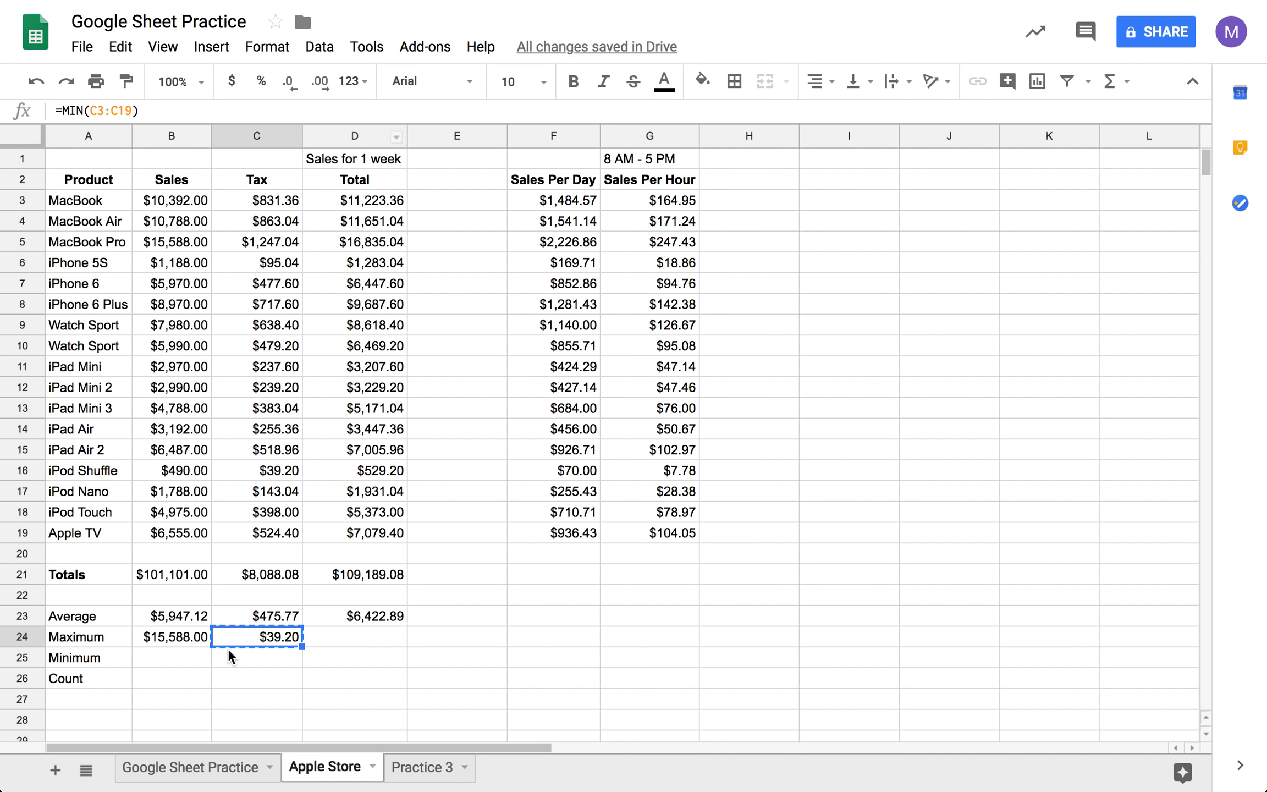
click(271, 658)
right_click(272, 658)
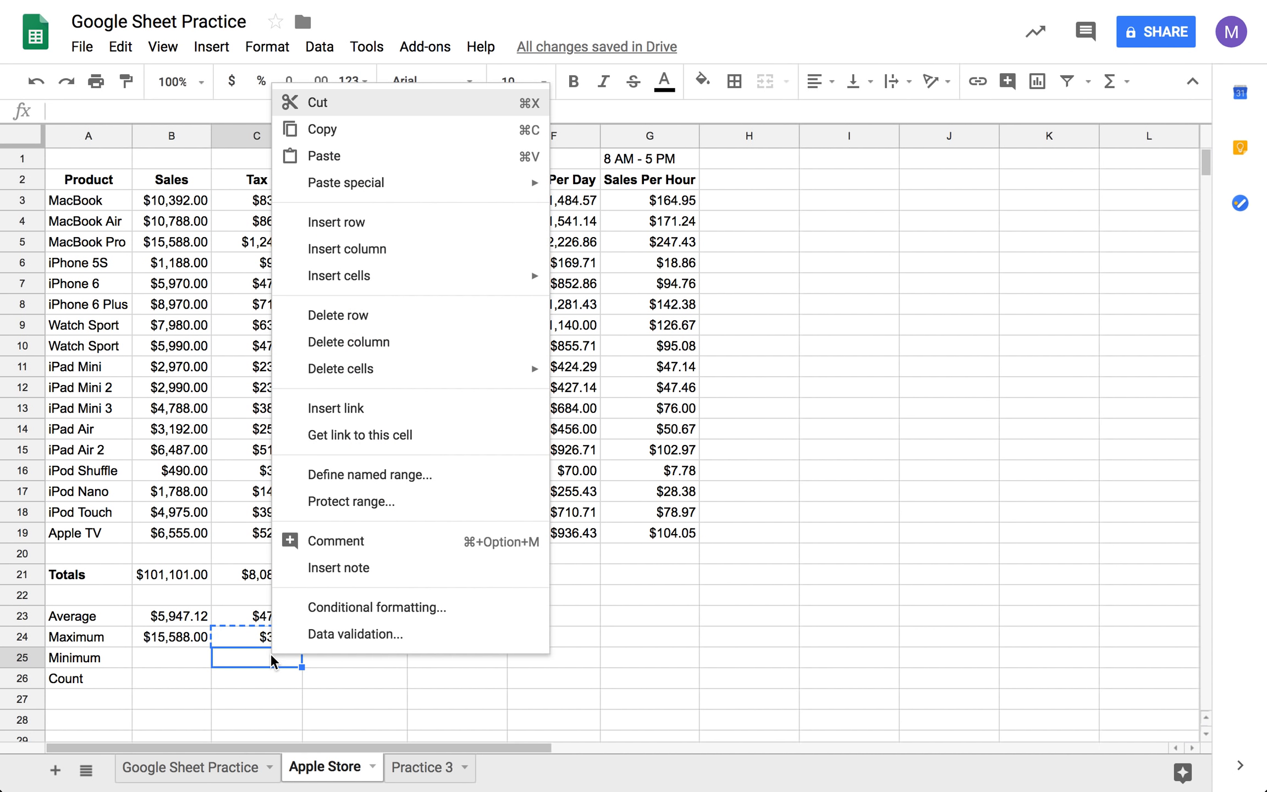
mouse_move(389, 181)
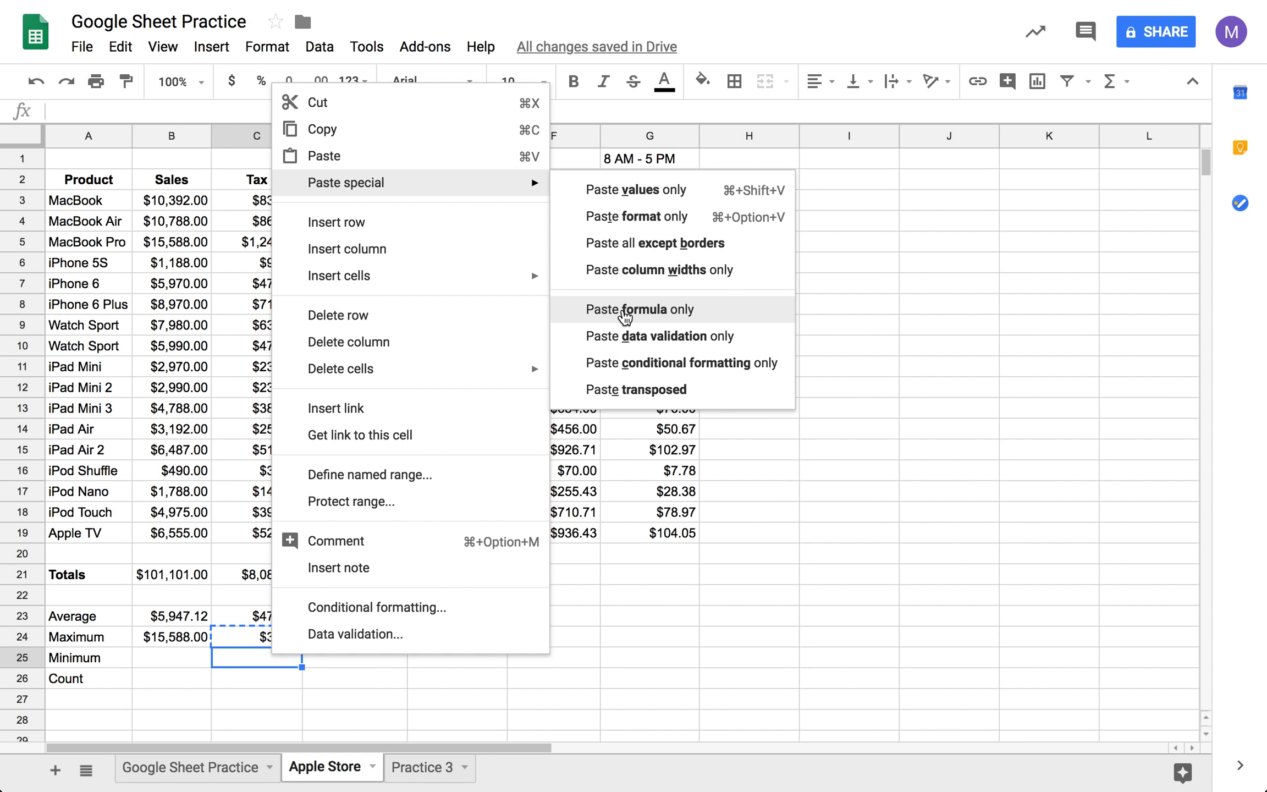
click(623, 310)
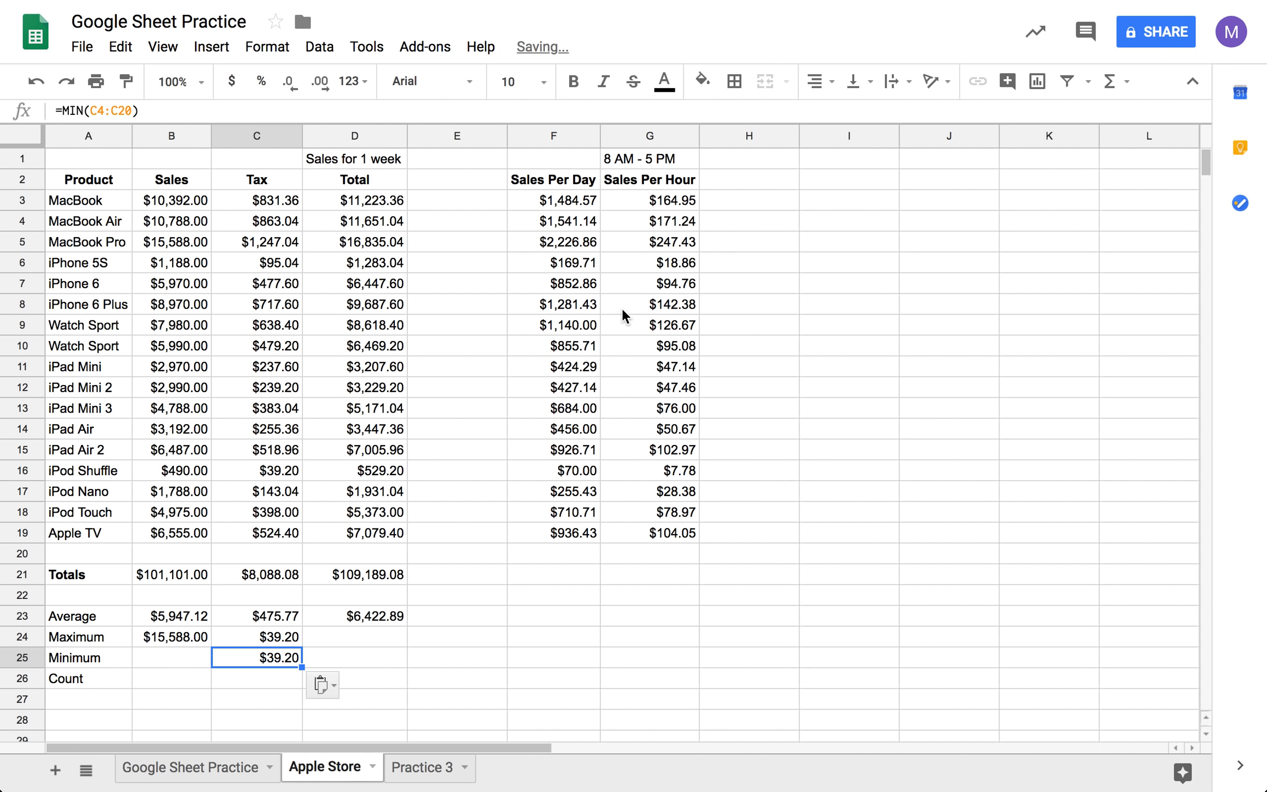
- Compare the ranges used by the MIN formulas in C24 and C25 against the Tax cells C3:C19 and C4:C20
click(276, 637)
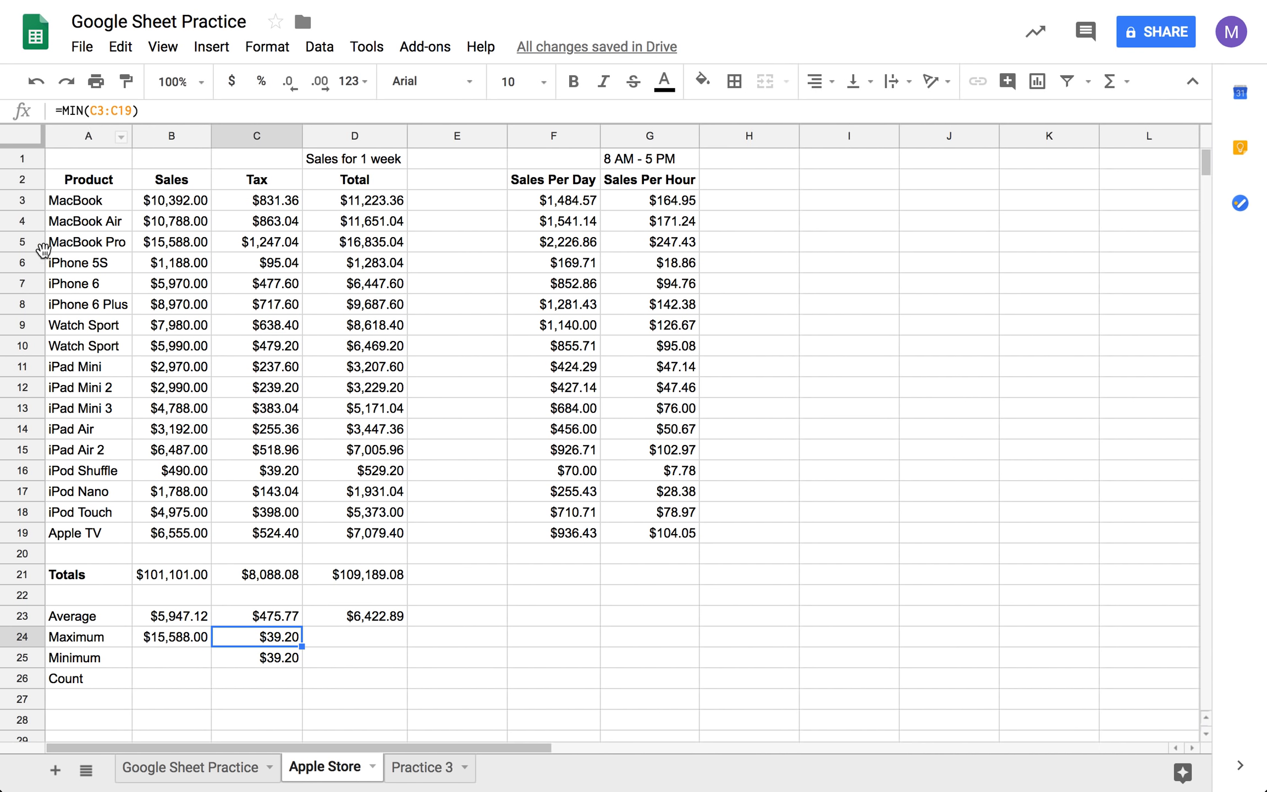
click(264, 664)
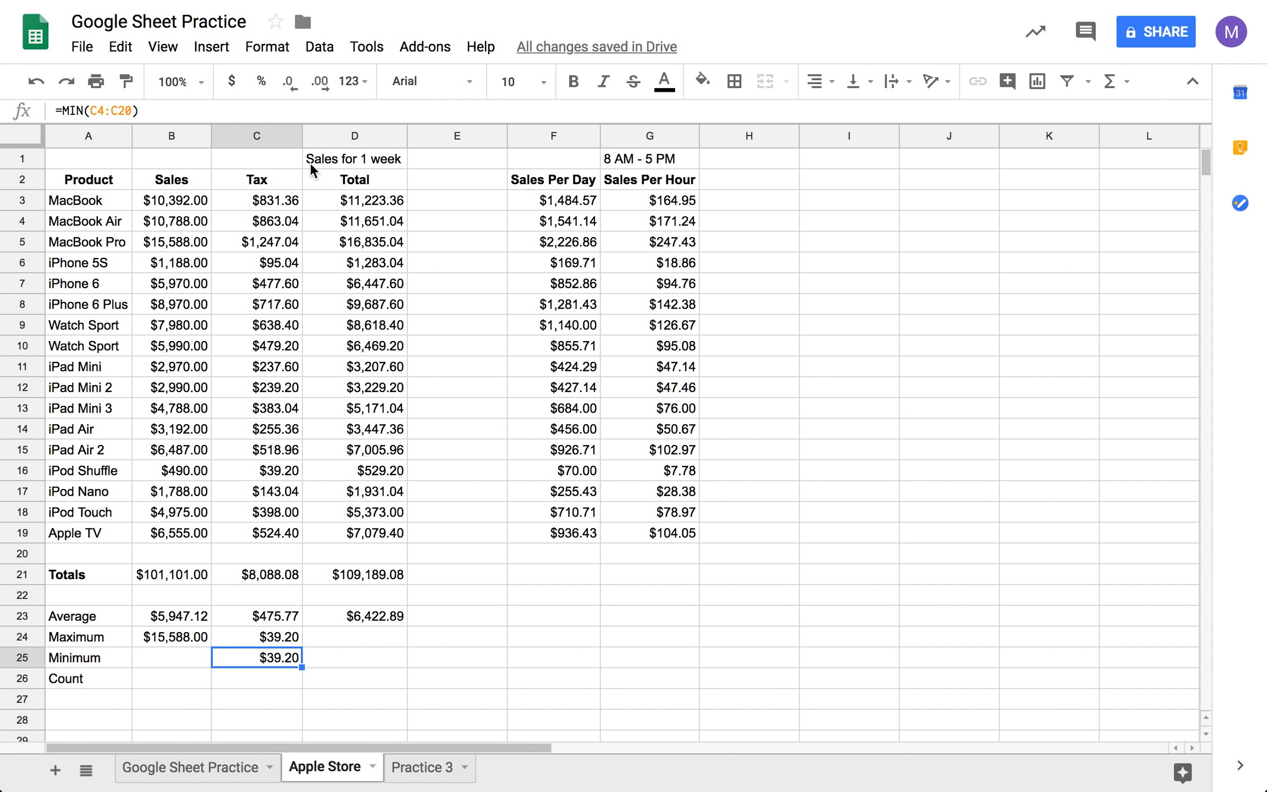
drag(257, 201, 269, 533)
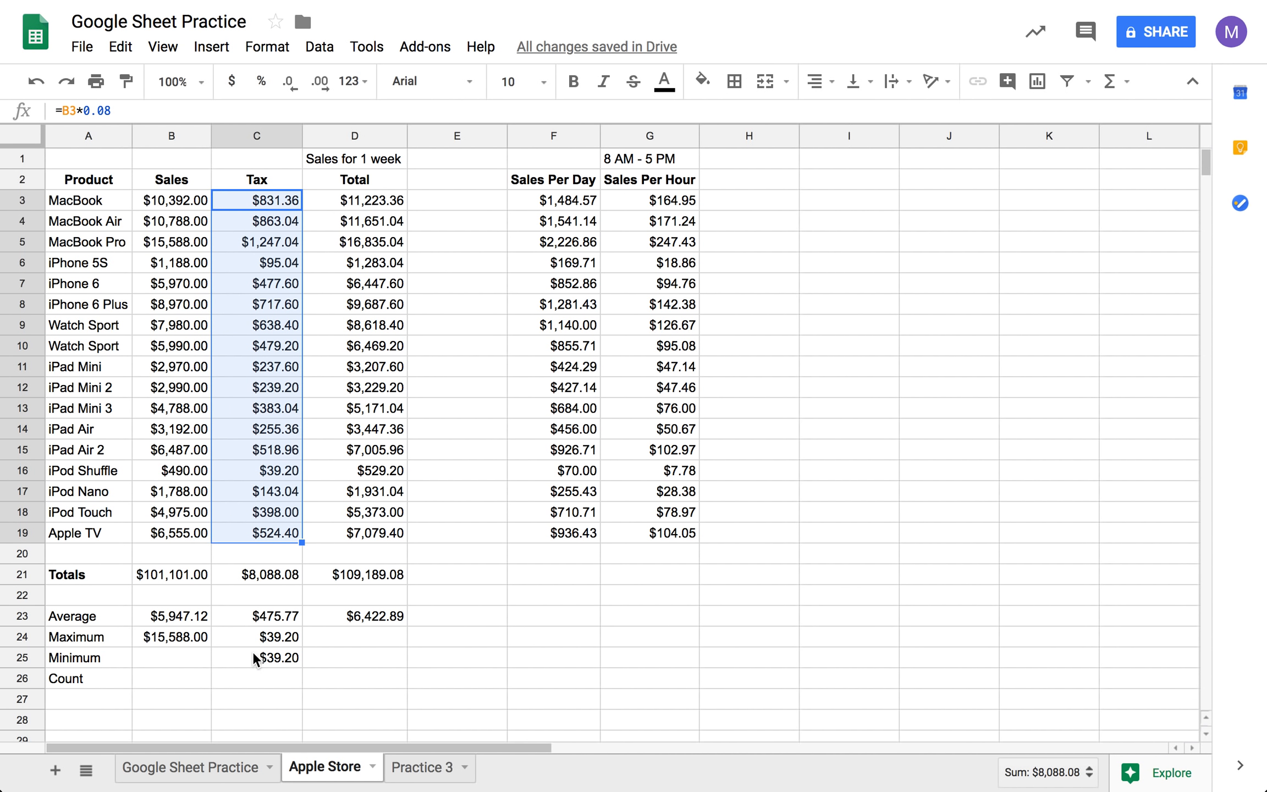
click(259, 223)
drag(260, 222, 286, 552)
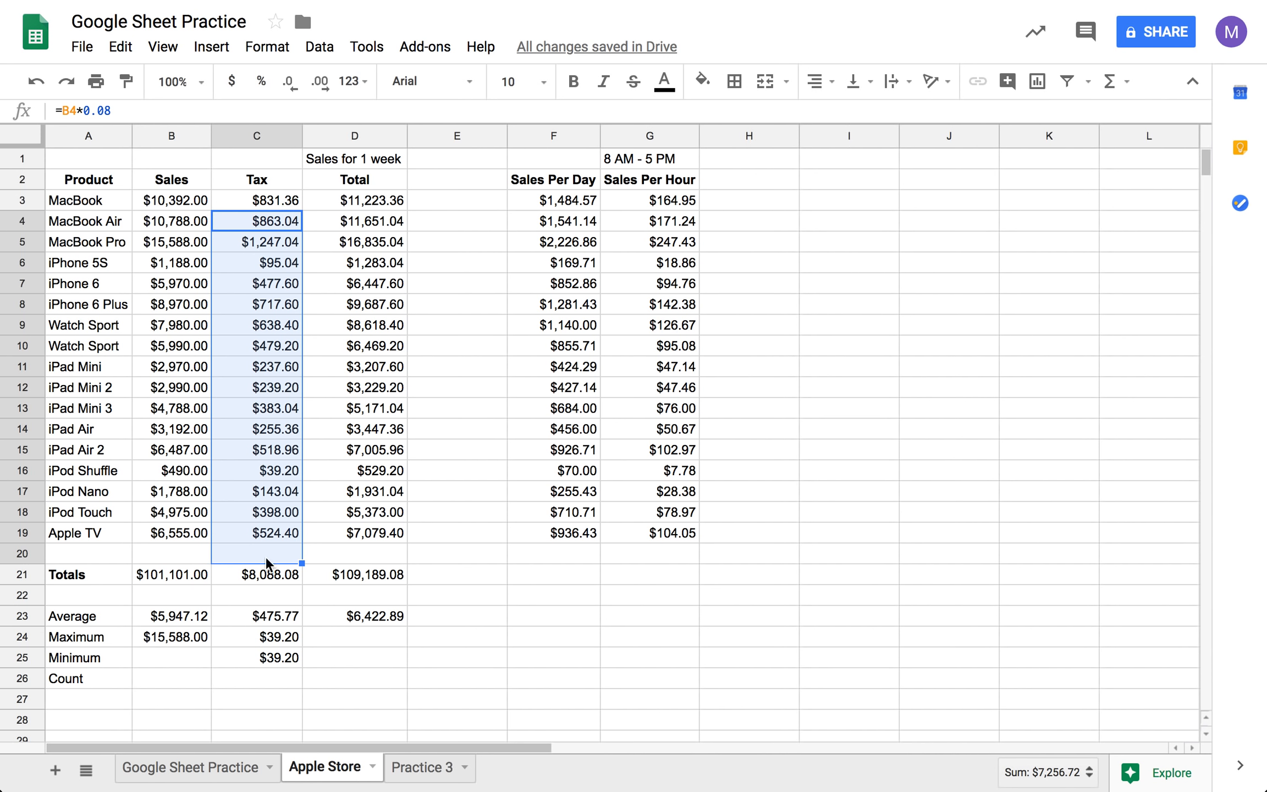
click(327, 659)
key(Left)
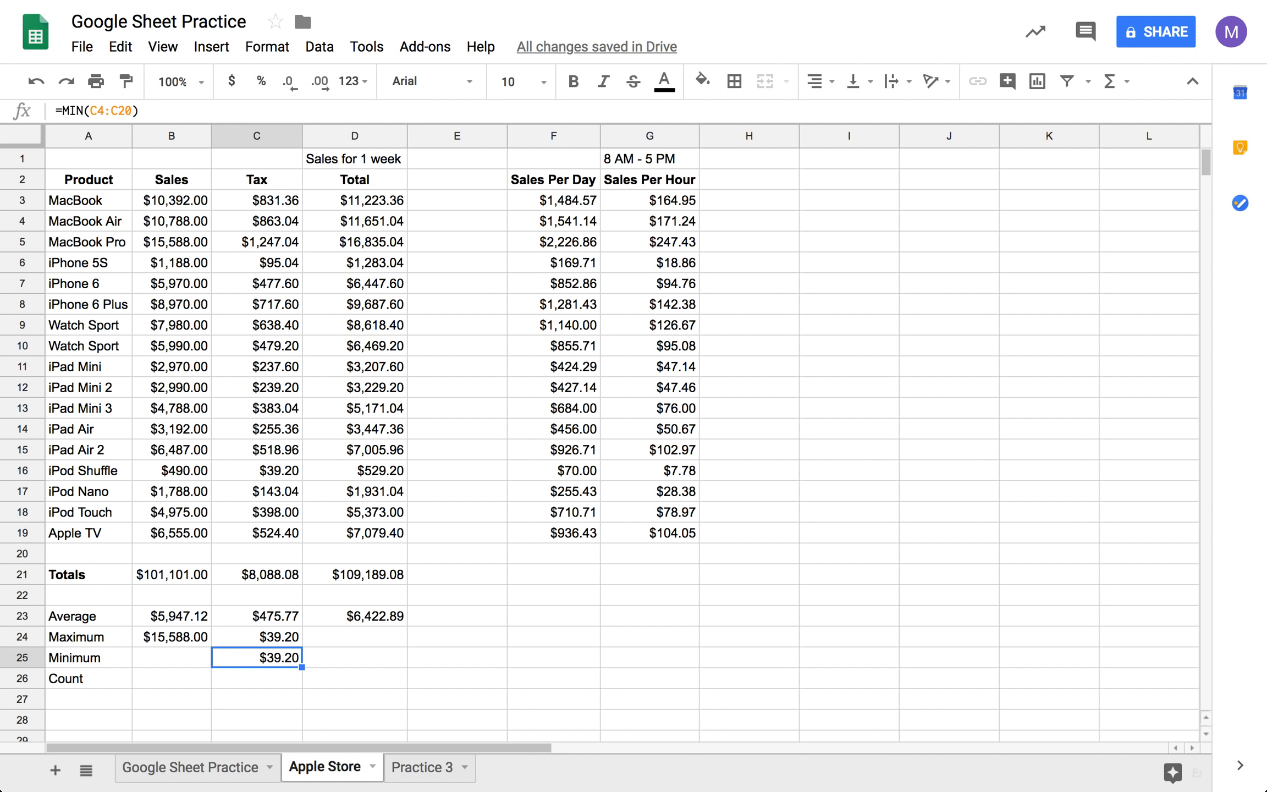
- Cut the Tax MIN formula from C24 and paste it into C25, keeping the range C3:C19
click(268, 637)
right_click(268, 640)
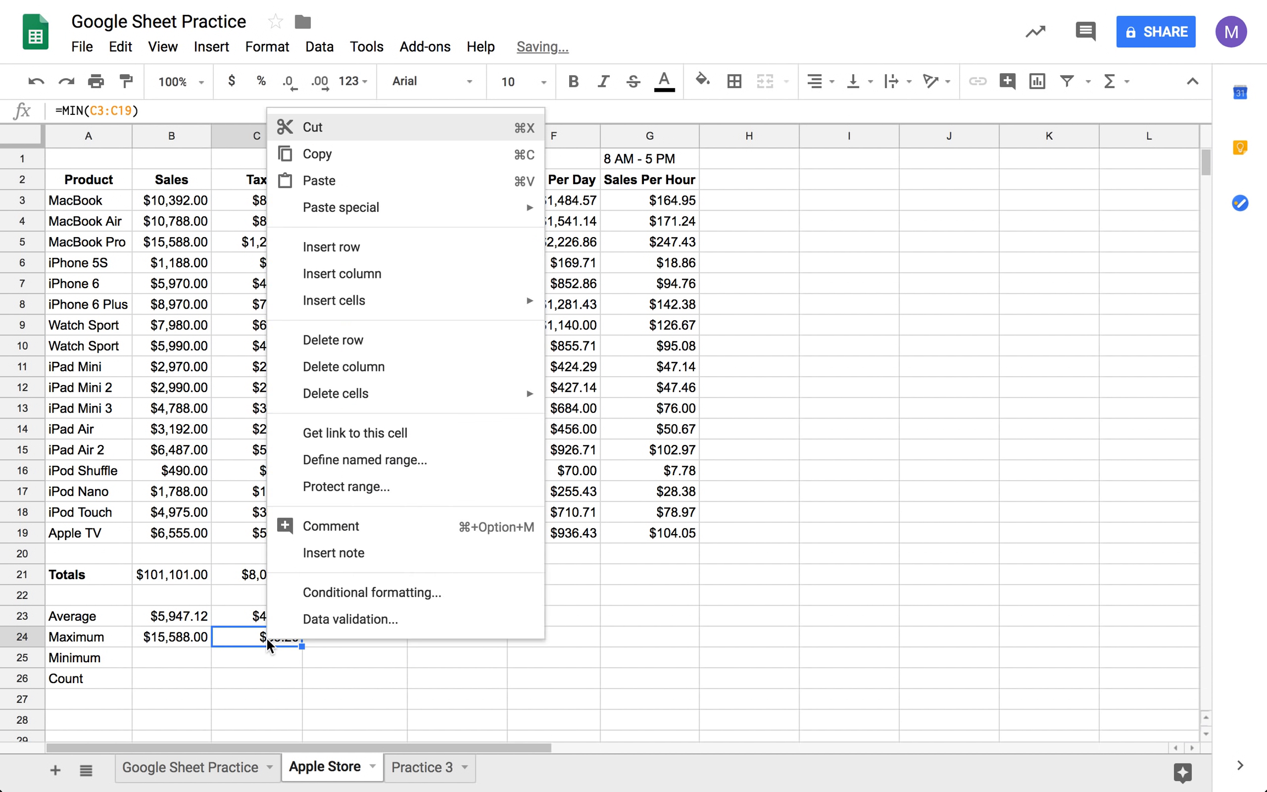
click(345, 127)
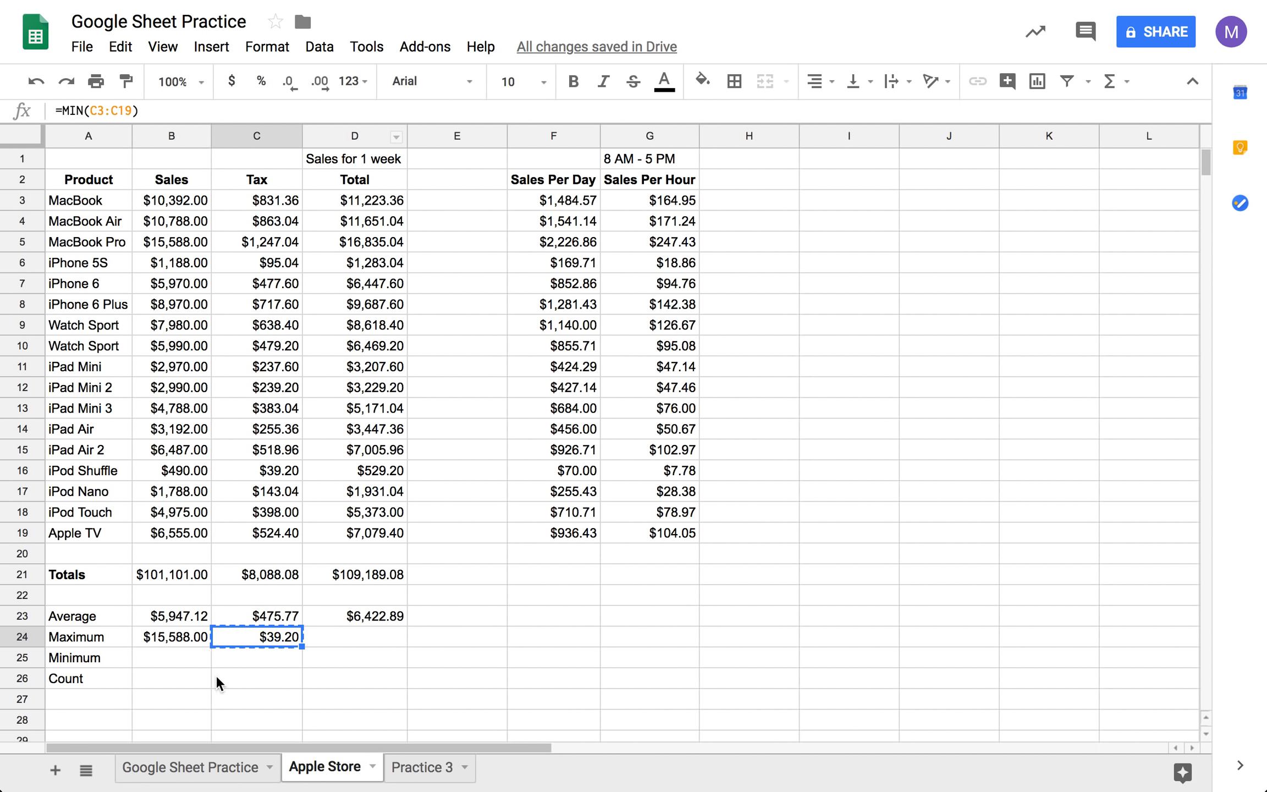
click(256, 664)
right_click(256, 664)
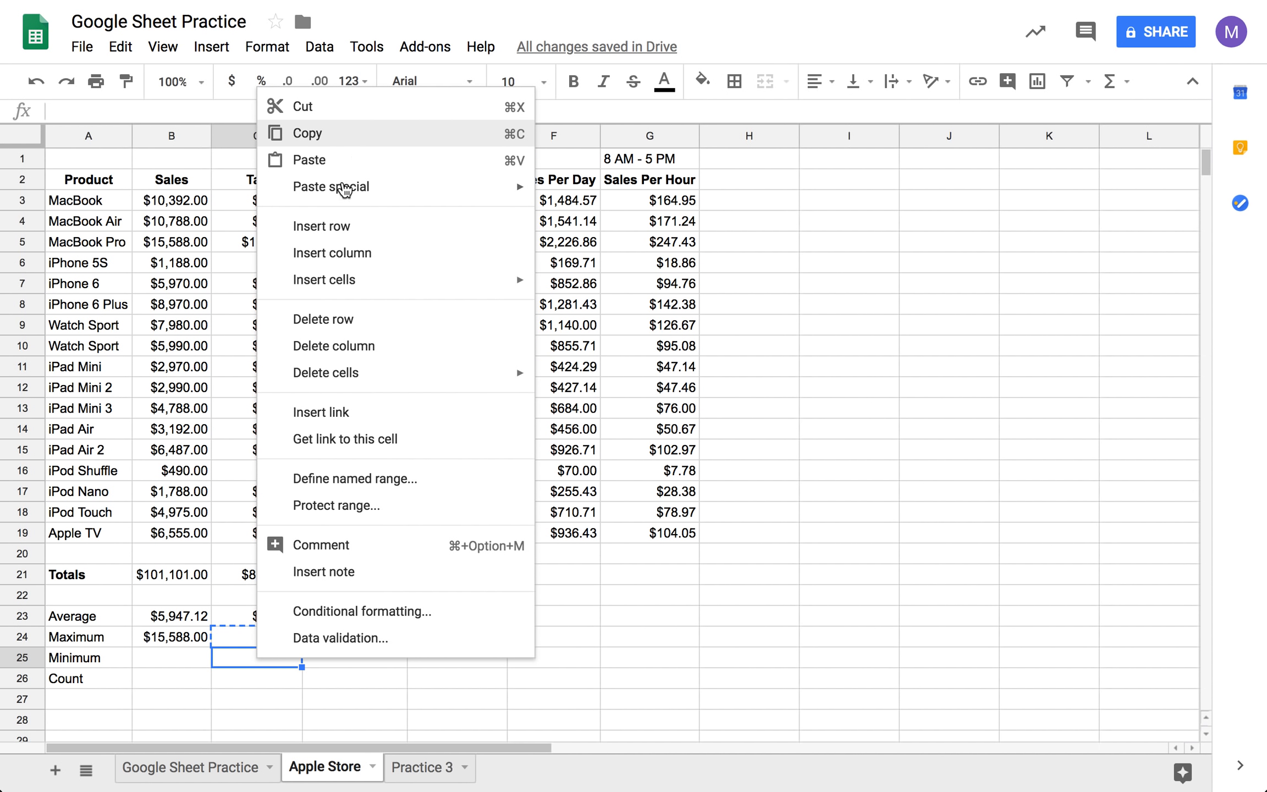
click(336, 160)
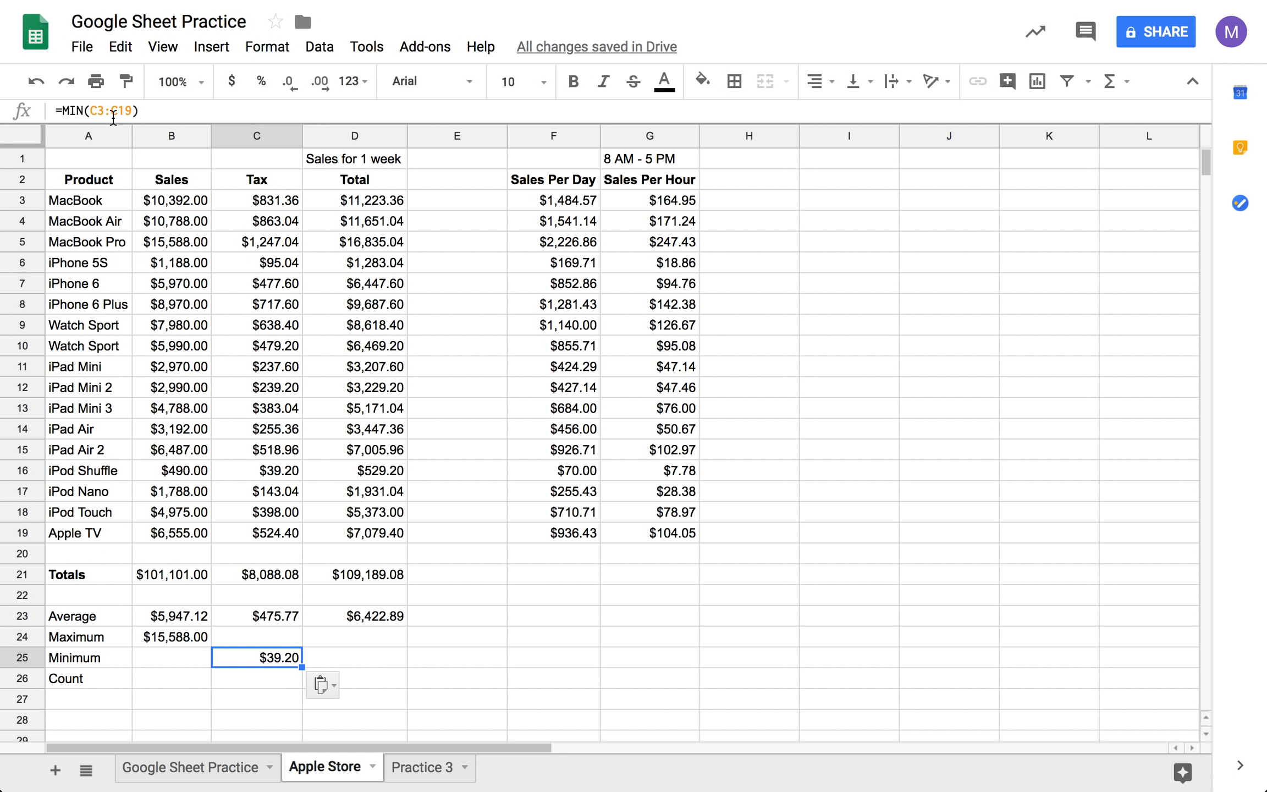
- Fill the MIN formula from C25 back to B25 and check its range against Sales cells B3 through B19
click(336, 653)
click(285, 657)
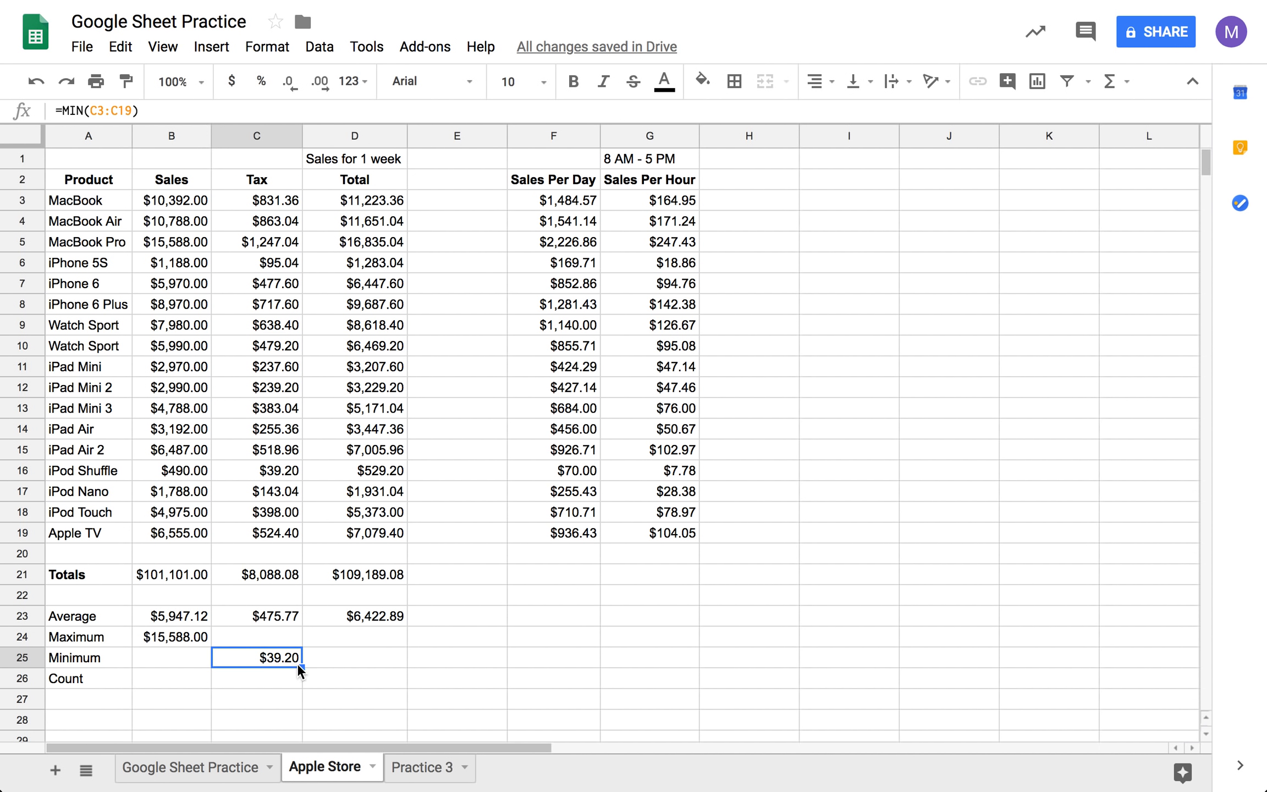
drag(300, 666, 194, 666)
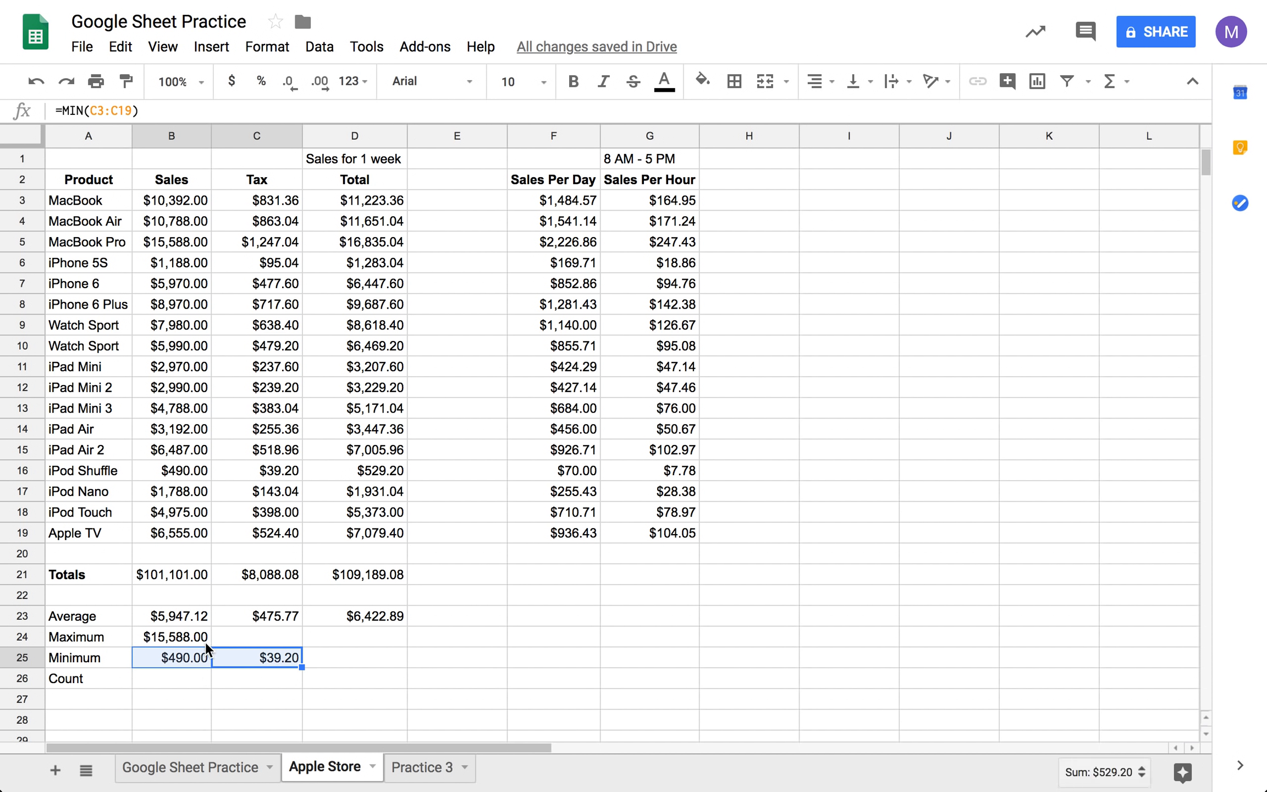
click(176, 664)
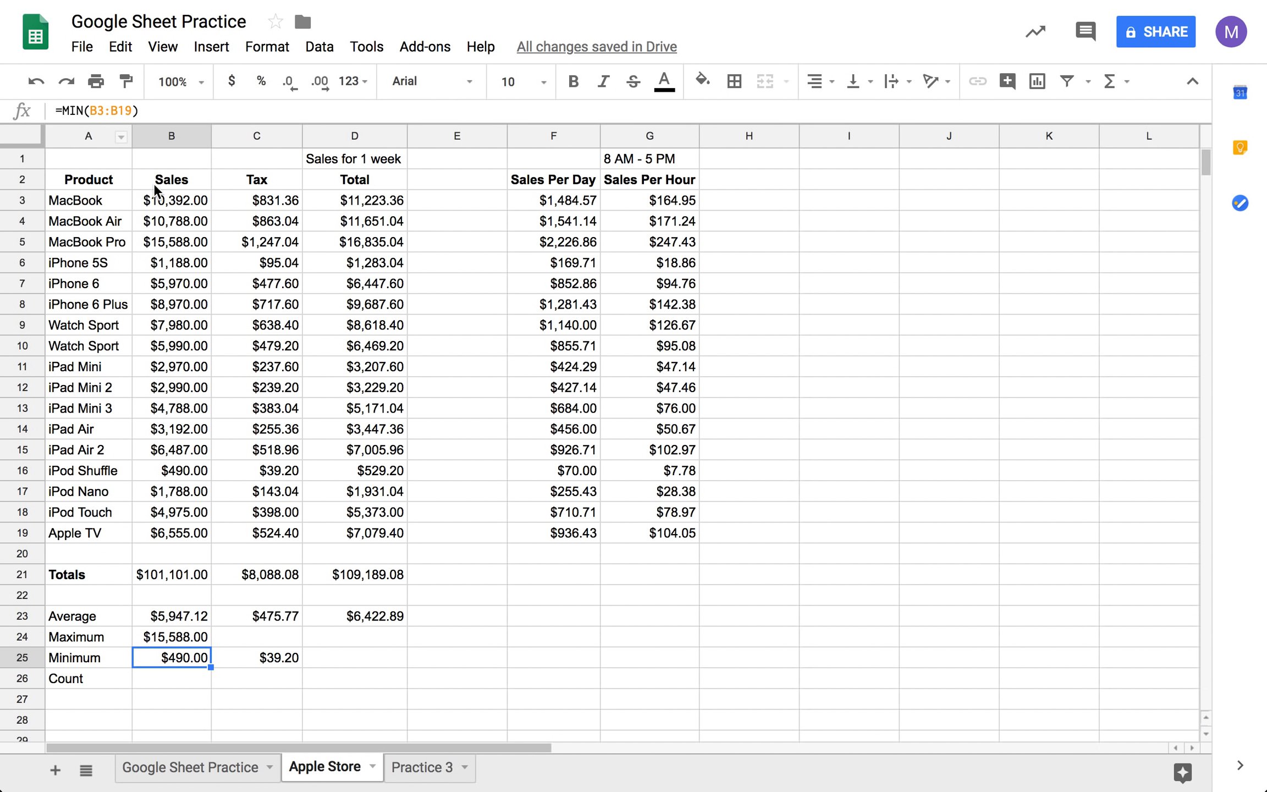
click(163, 204)
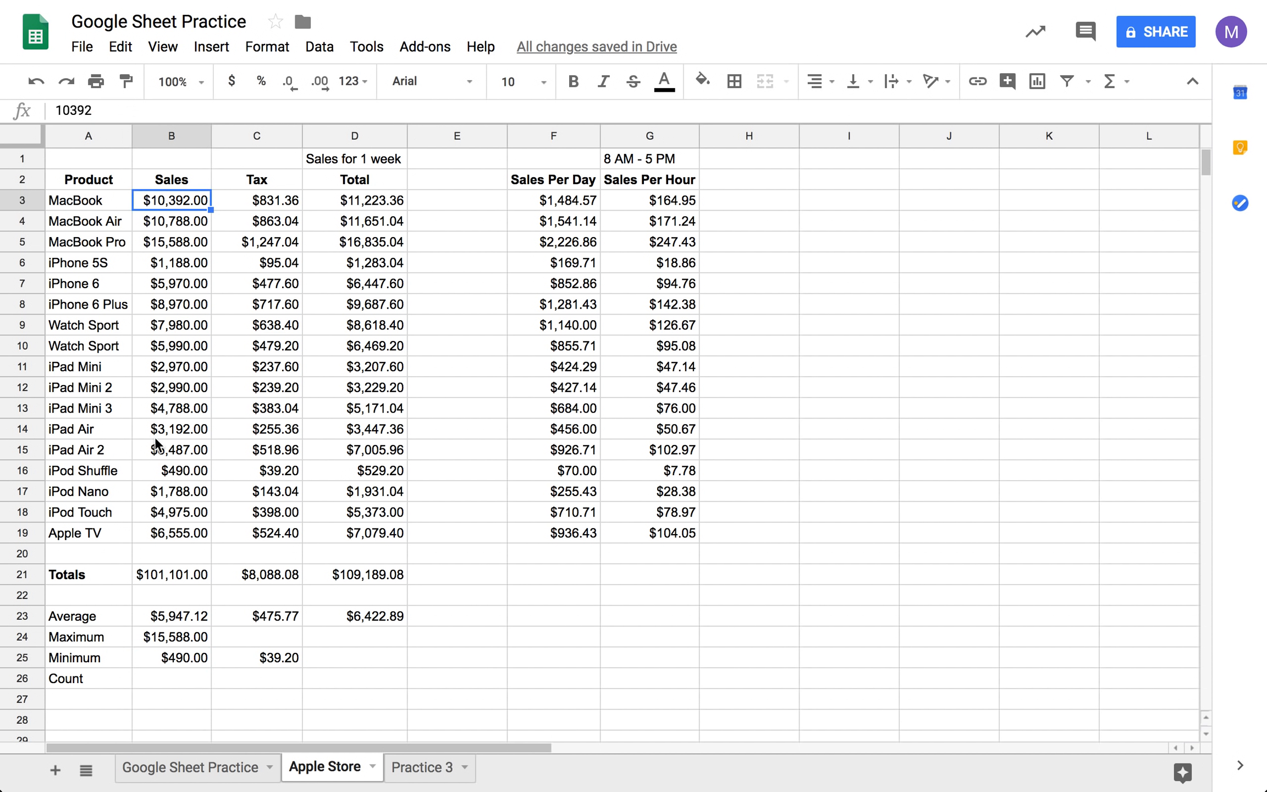
click(188, 532)
- Fill the MAX formula from B24 across to D24 and the MIN formula from C25 to D25
click(202, 642)
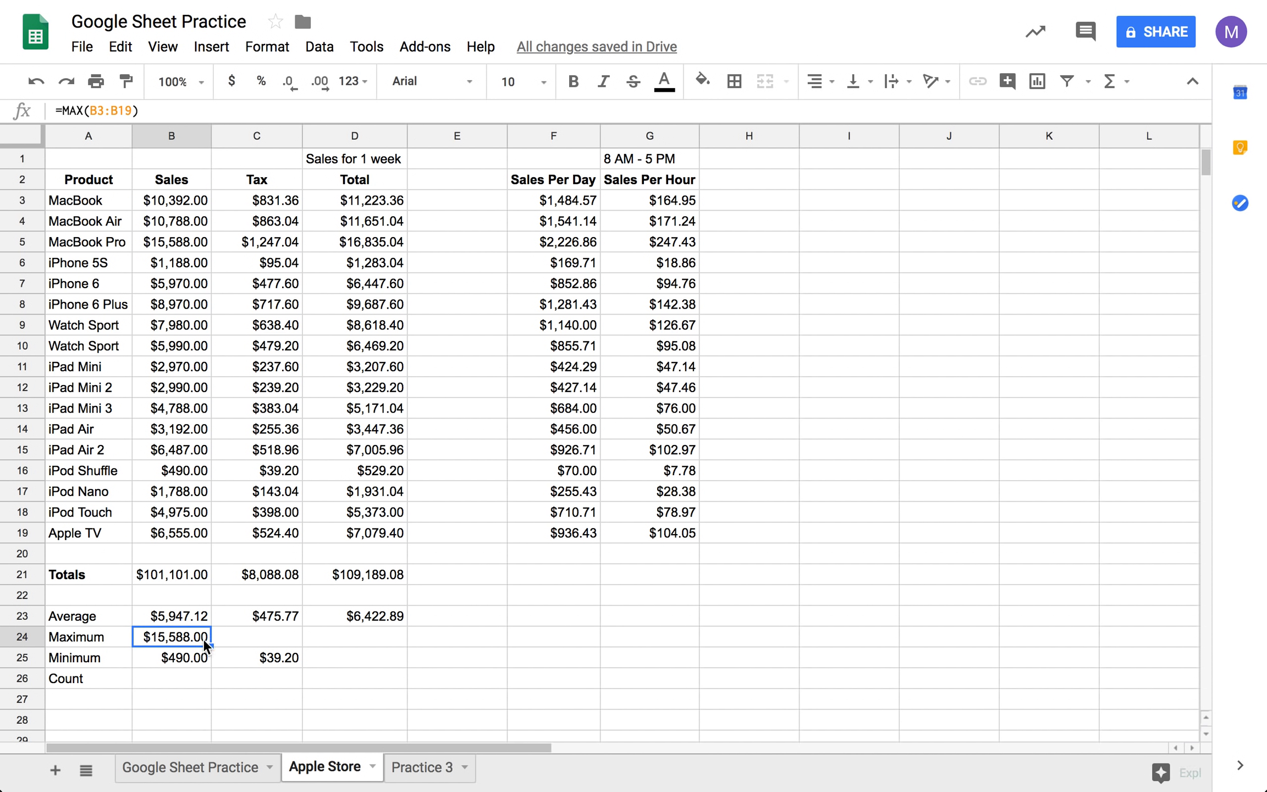
drag(209, 646, 309, 649)
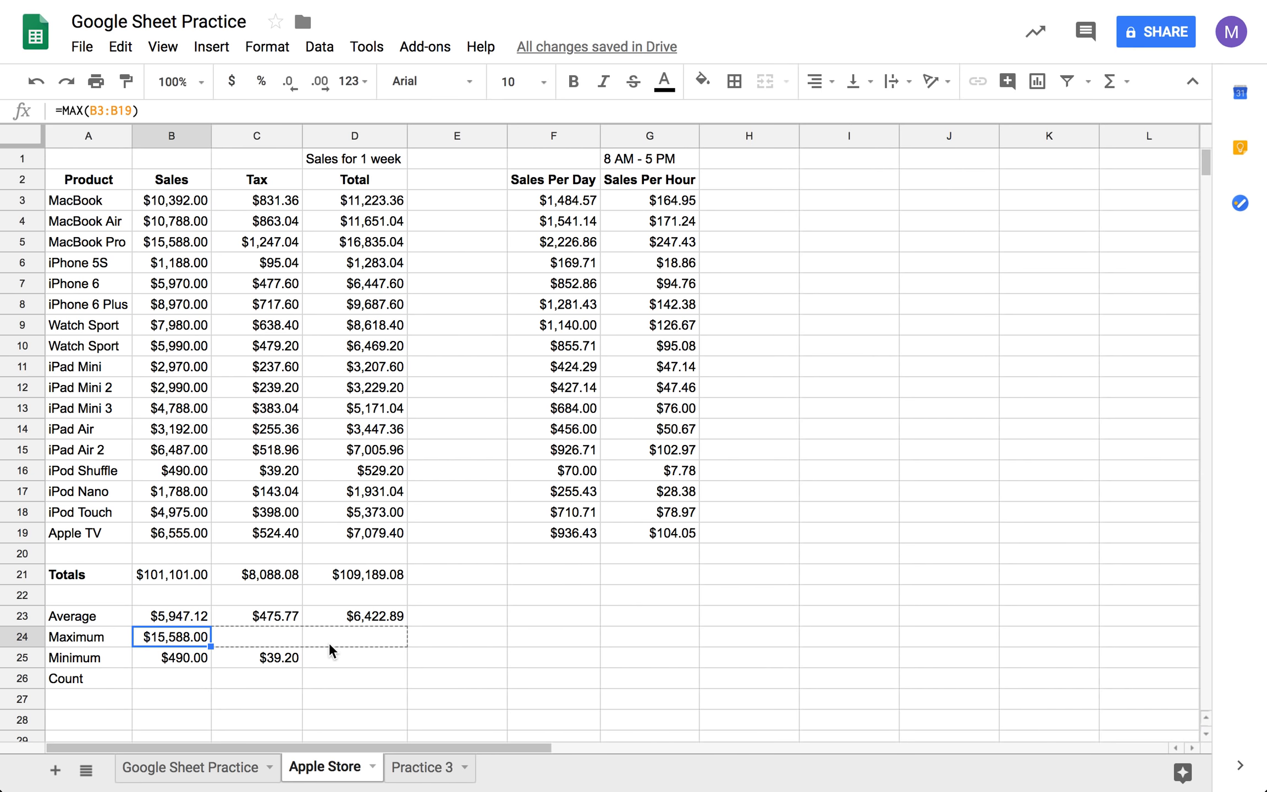
click(291, 658)
drag(302, 667, 356, 667)
- Count the Sales values B3:B19 in B26 with the COUNT function and fill the formula across to D26
click(198, 682)
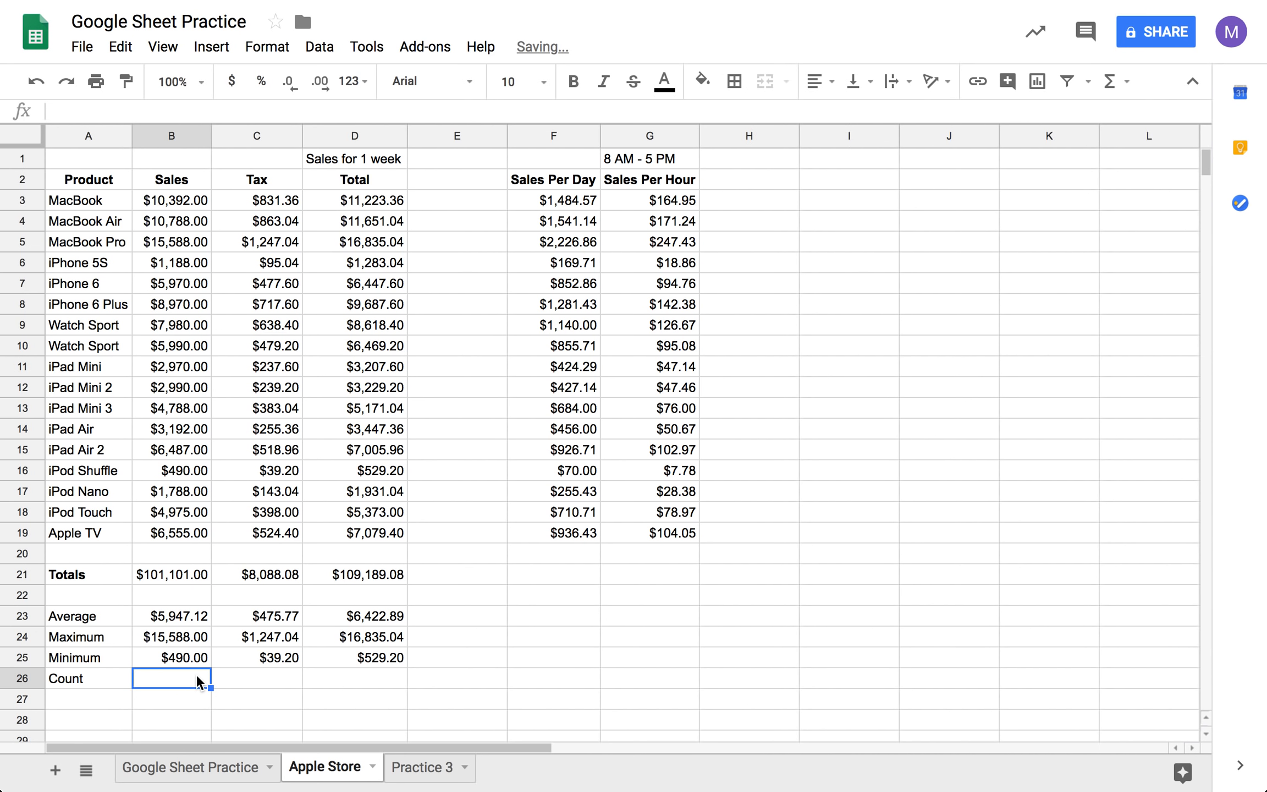
text(=)
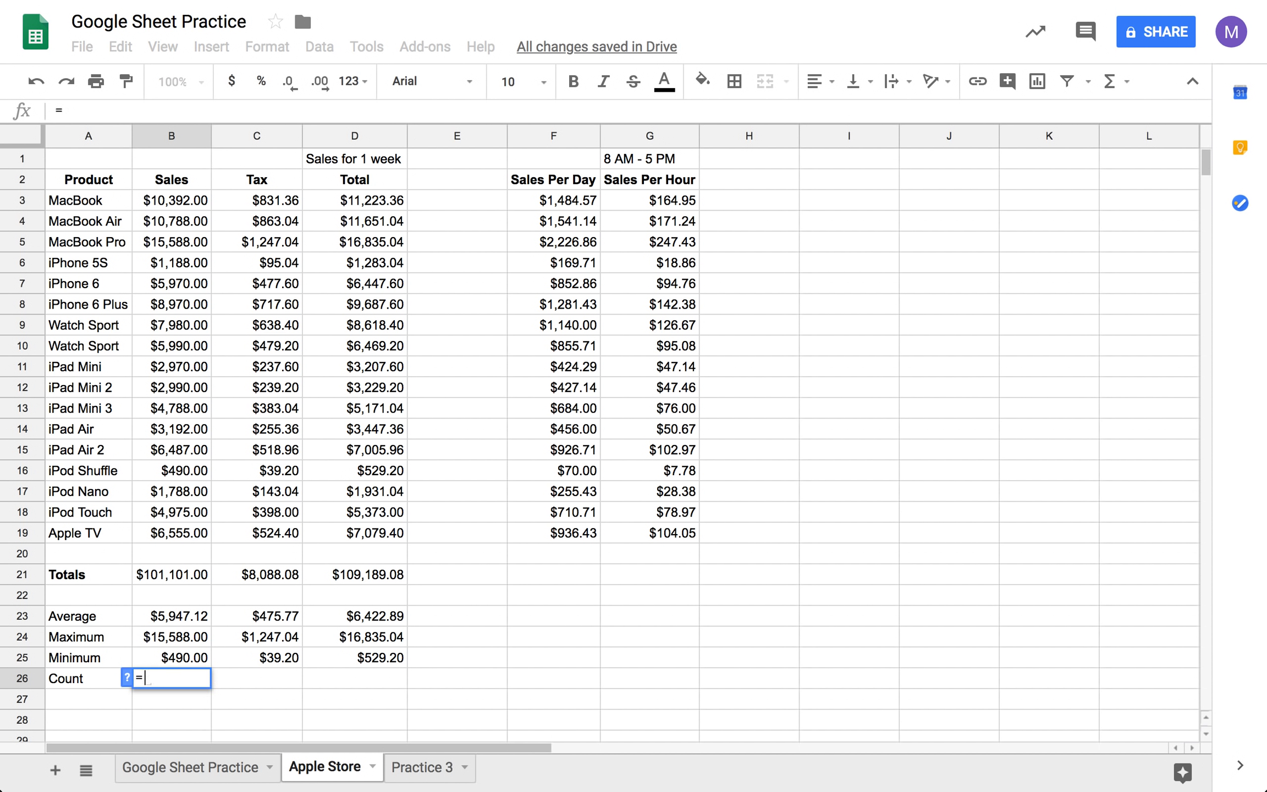
click(1109, 85)
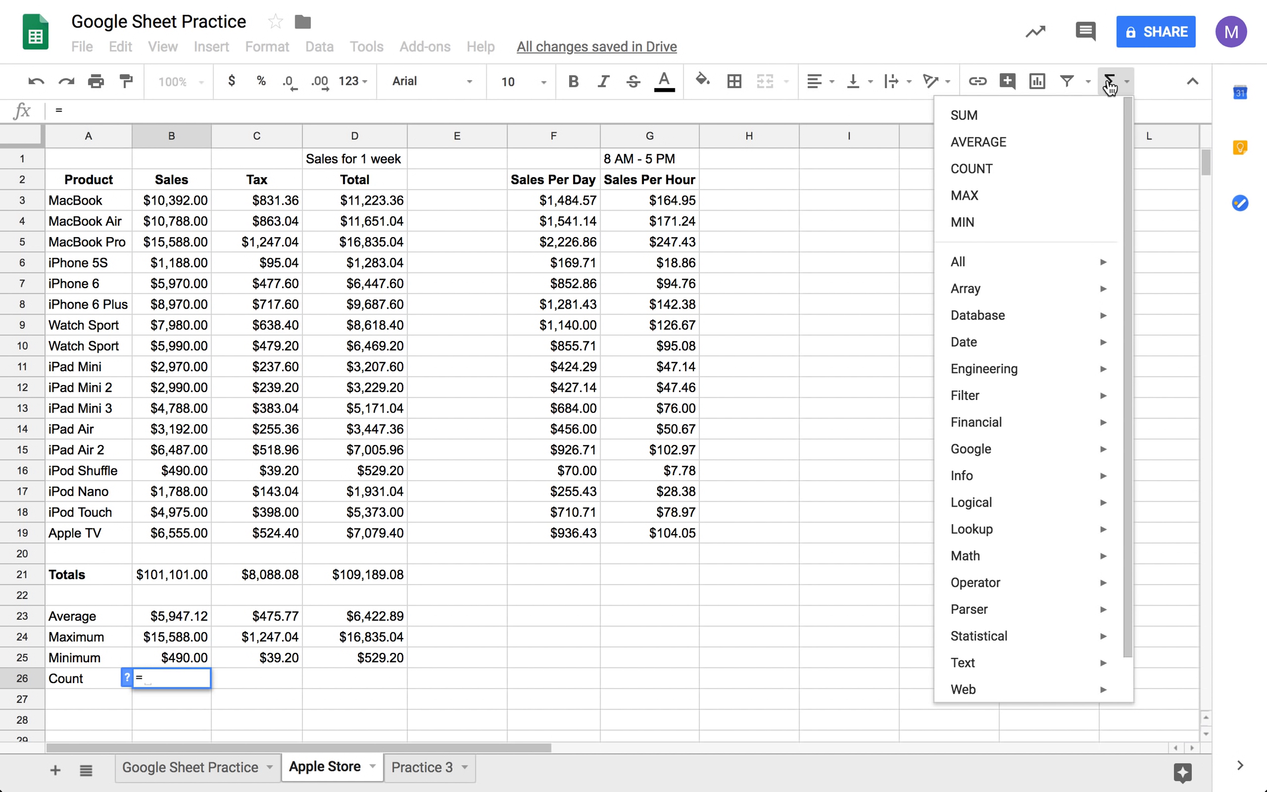
click(1021, 171)
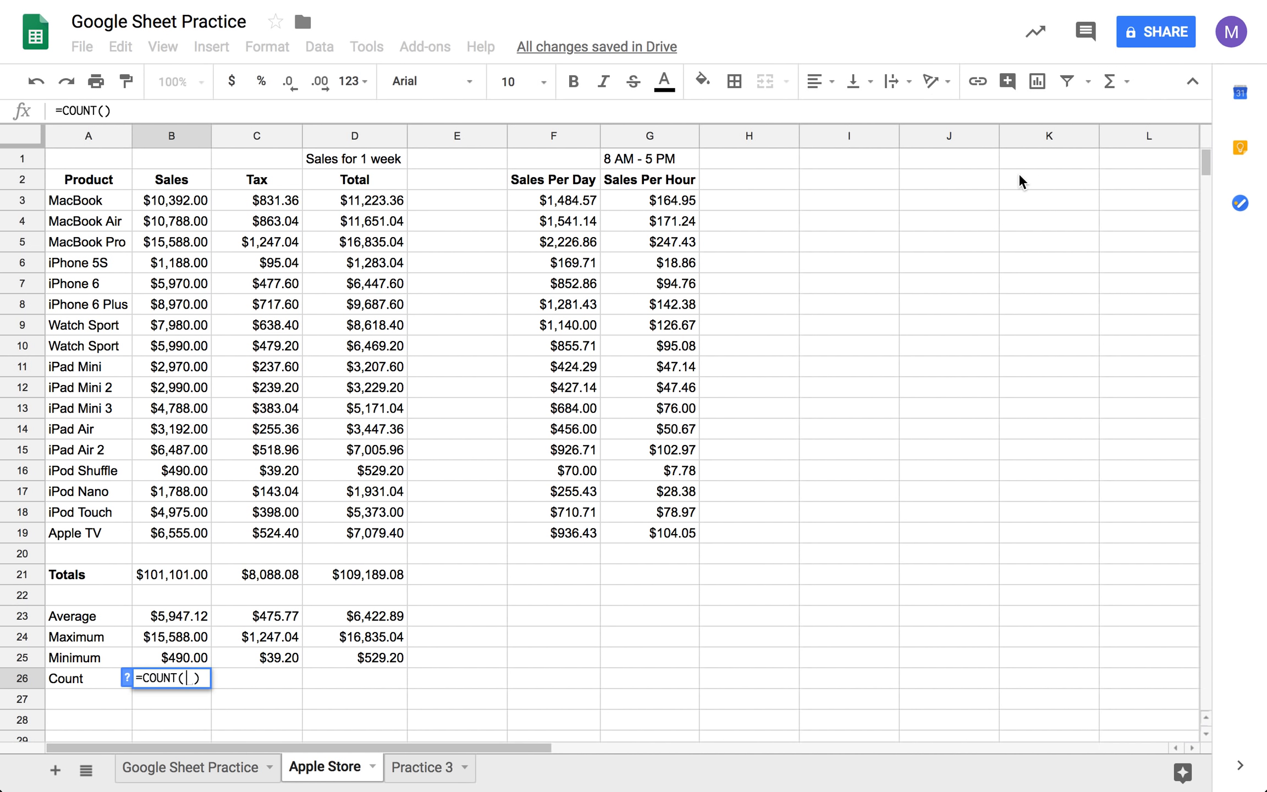
drag(177, 207, 174, 544)
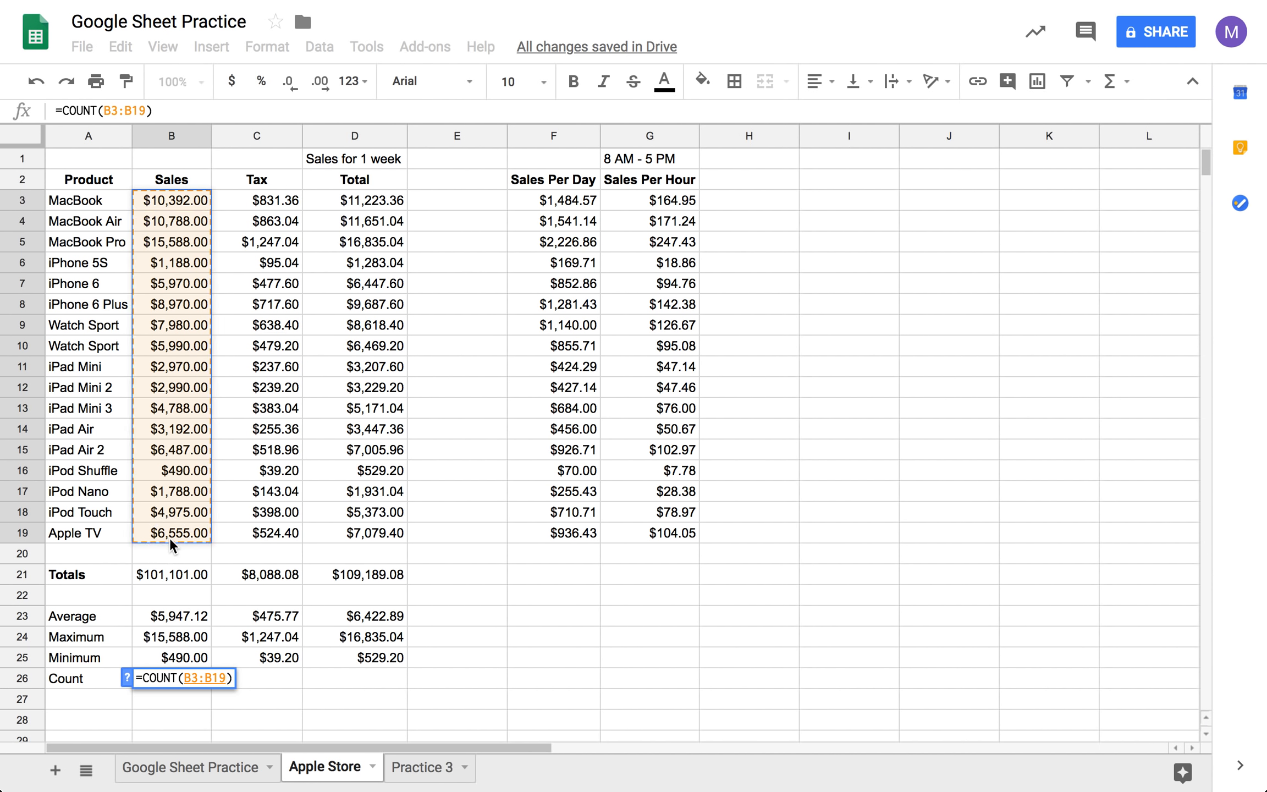
key(Tab)
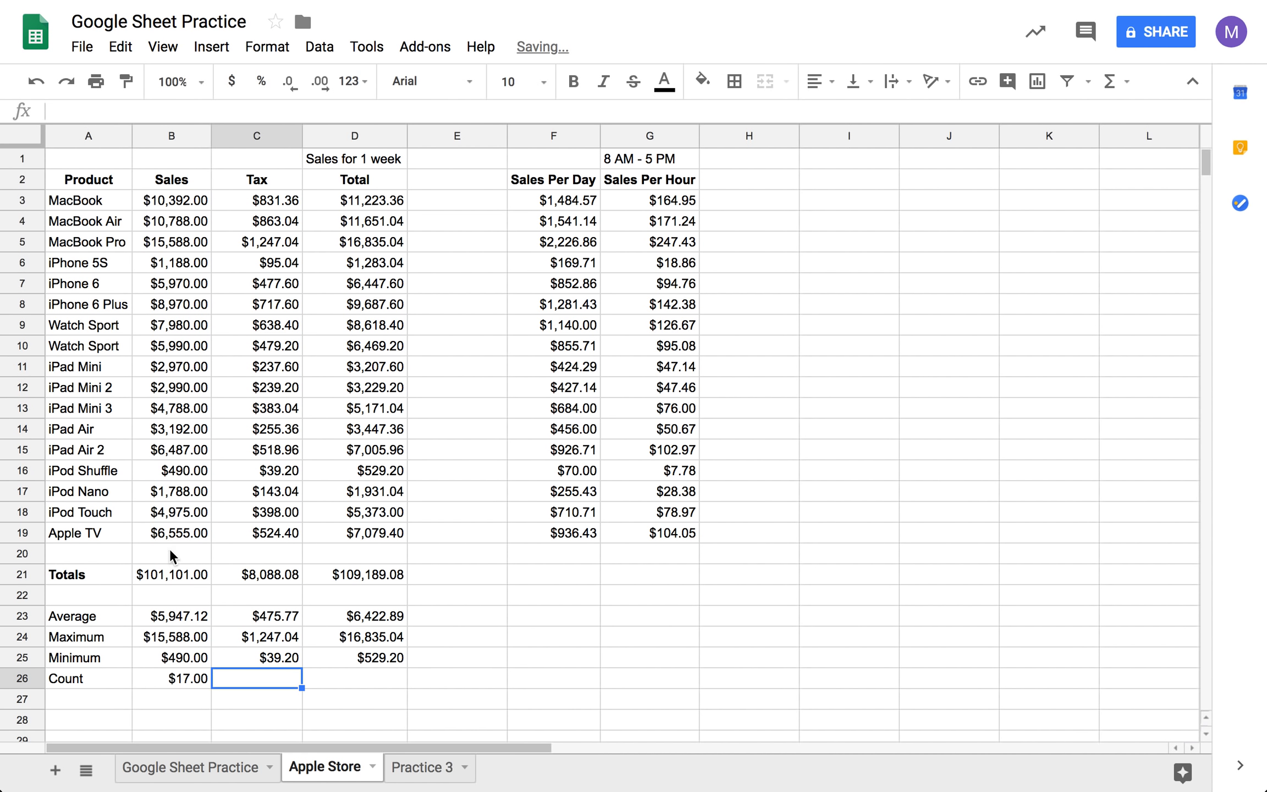
click(190, 679)
drag(210, 688, 329, 694)
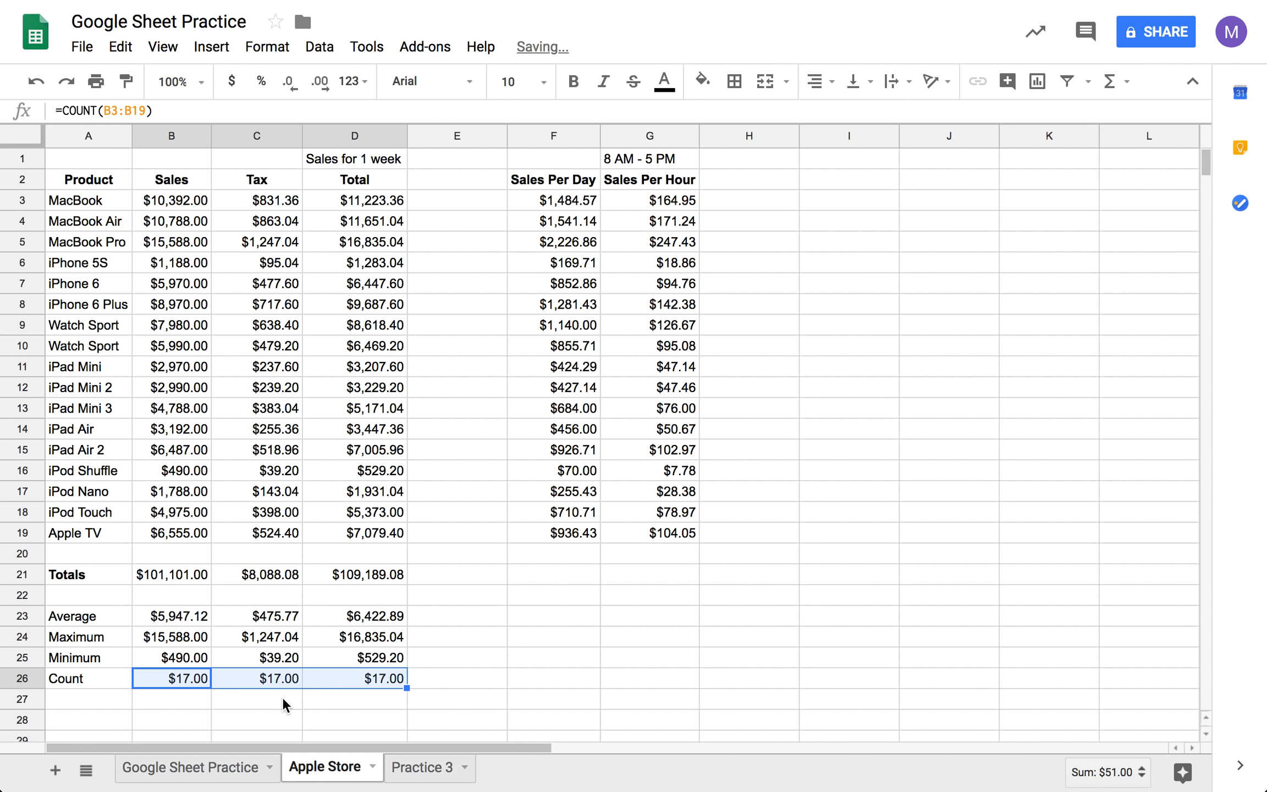
- Try the currency and percent formats on the Sales count in B26, and finally format it as plain text
click(189, 696)
click(187, 682)
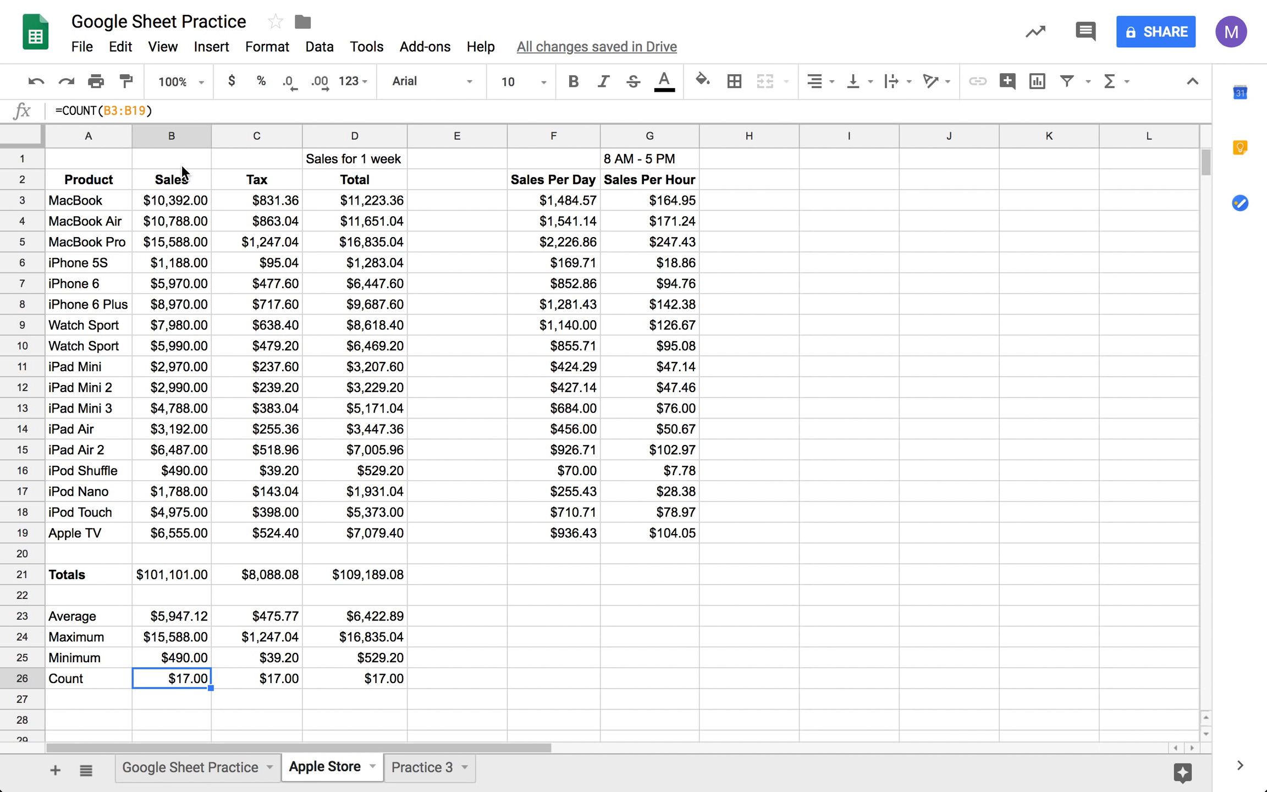
click(234, 84)
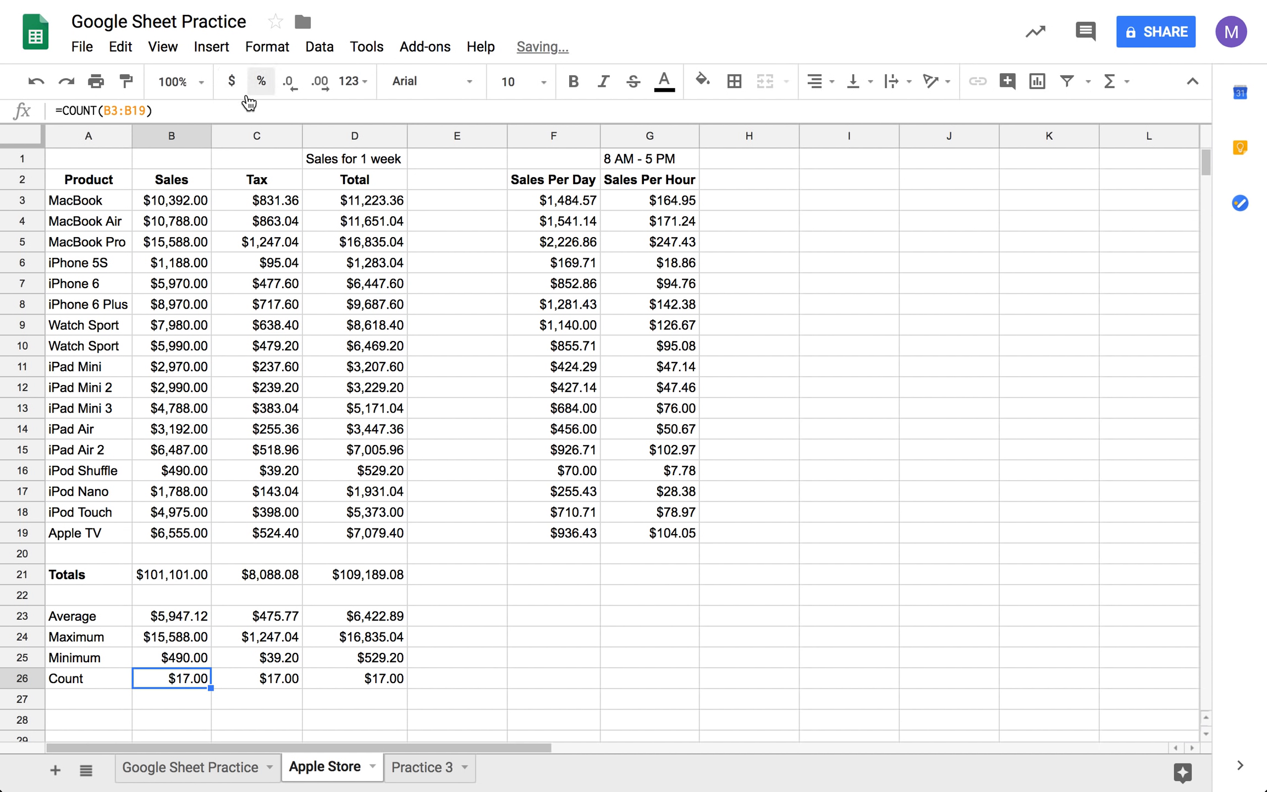
click(261, 83)
click(353, 82)
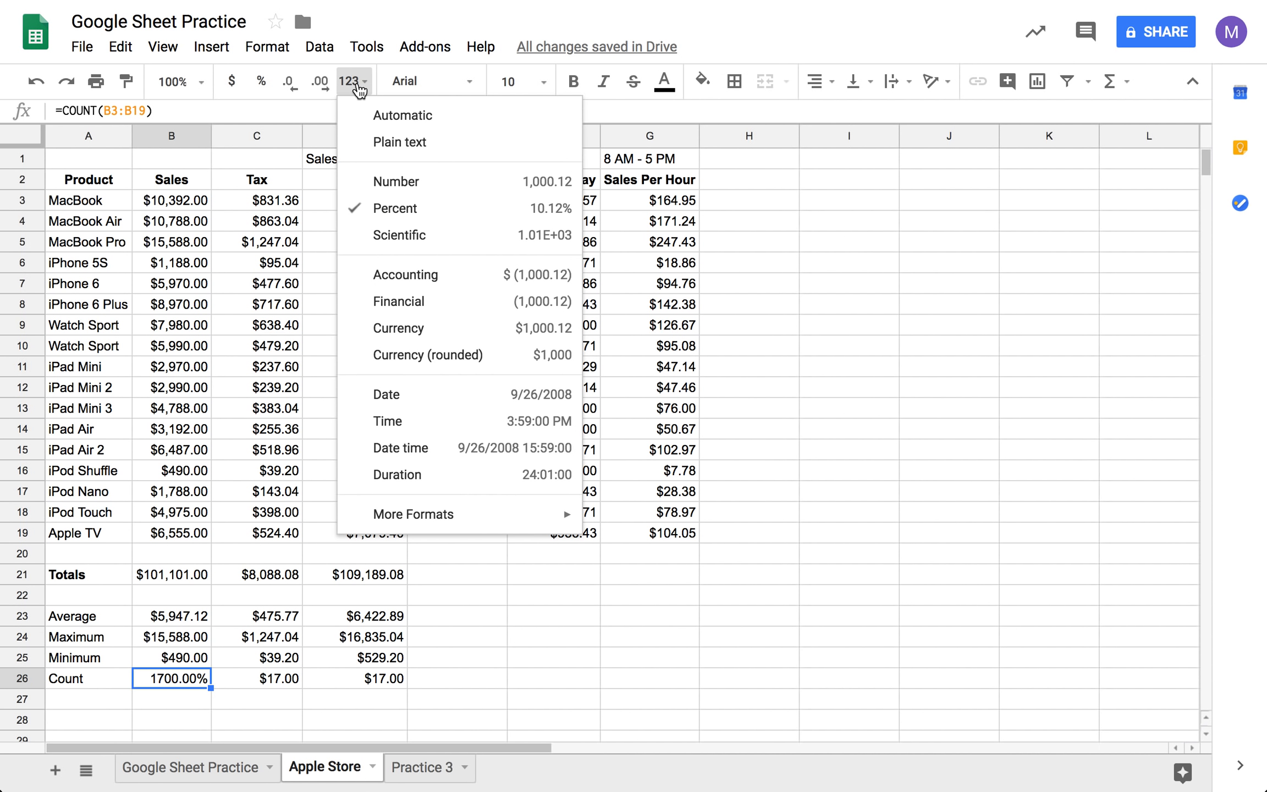
click(393, 149)
- Format the Tax and Total counts in C26:D26 as plain text and align them right
click(290, 674)
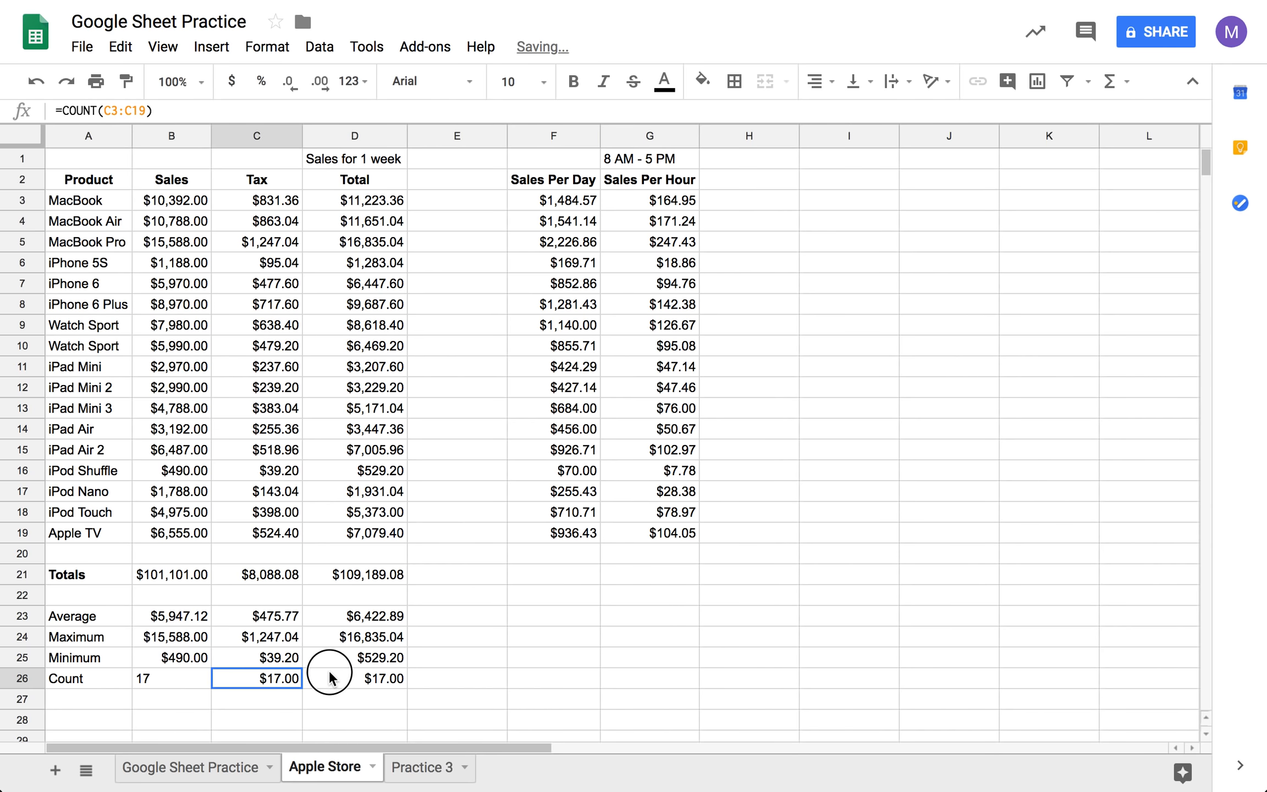
shift+click(329, 678)
click(368, 83)
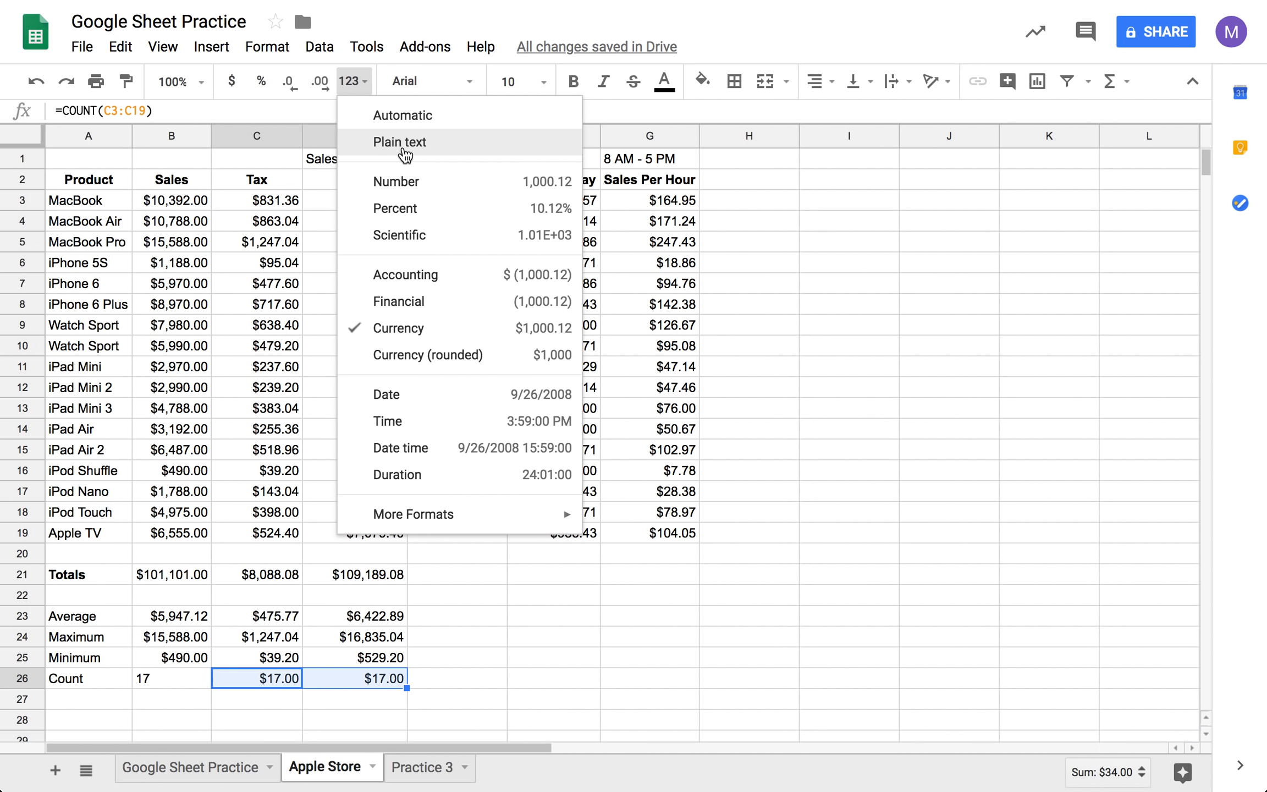
click(403, 148)
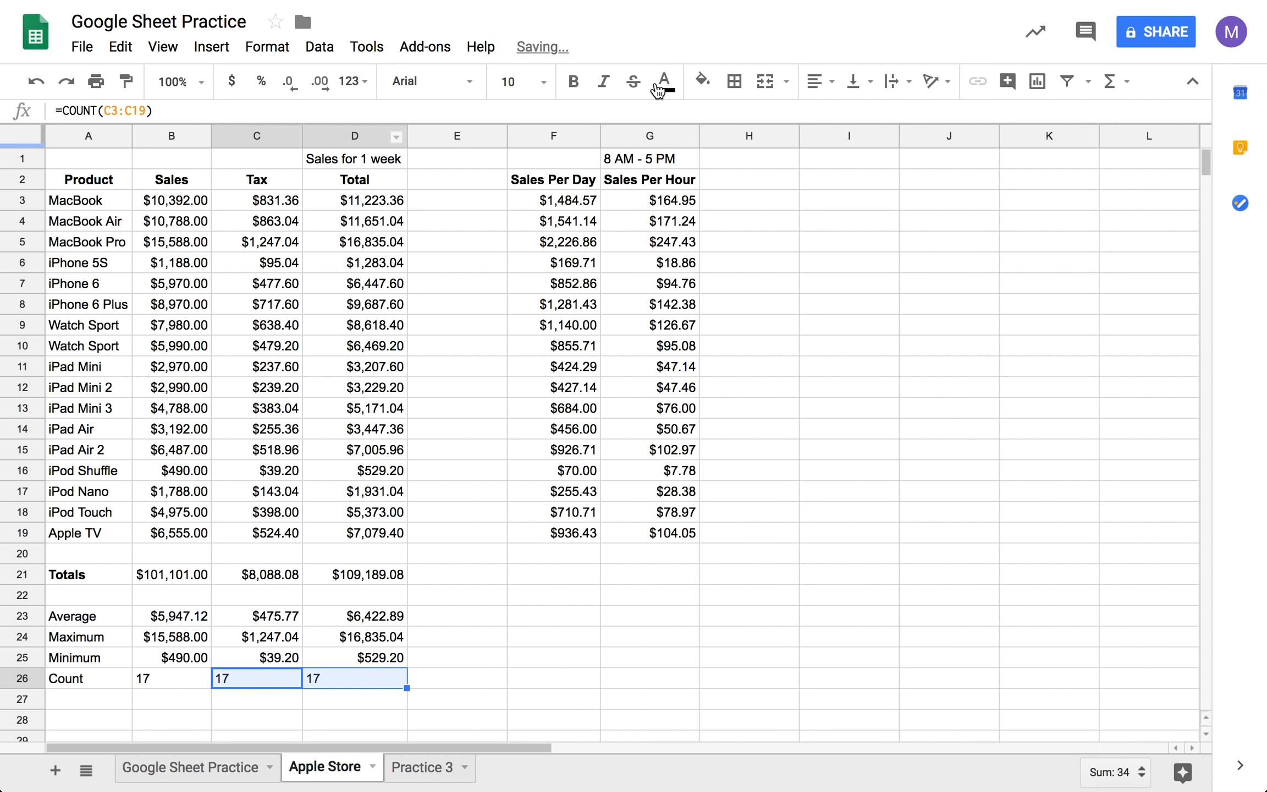
click(829, 87)
click(875, 114)
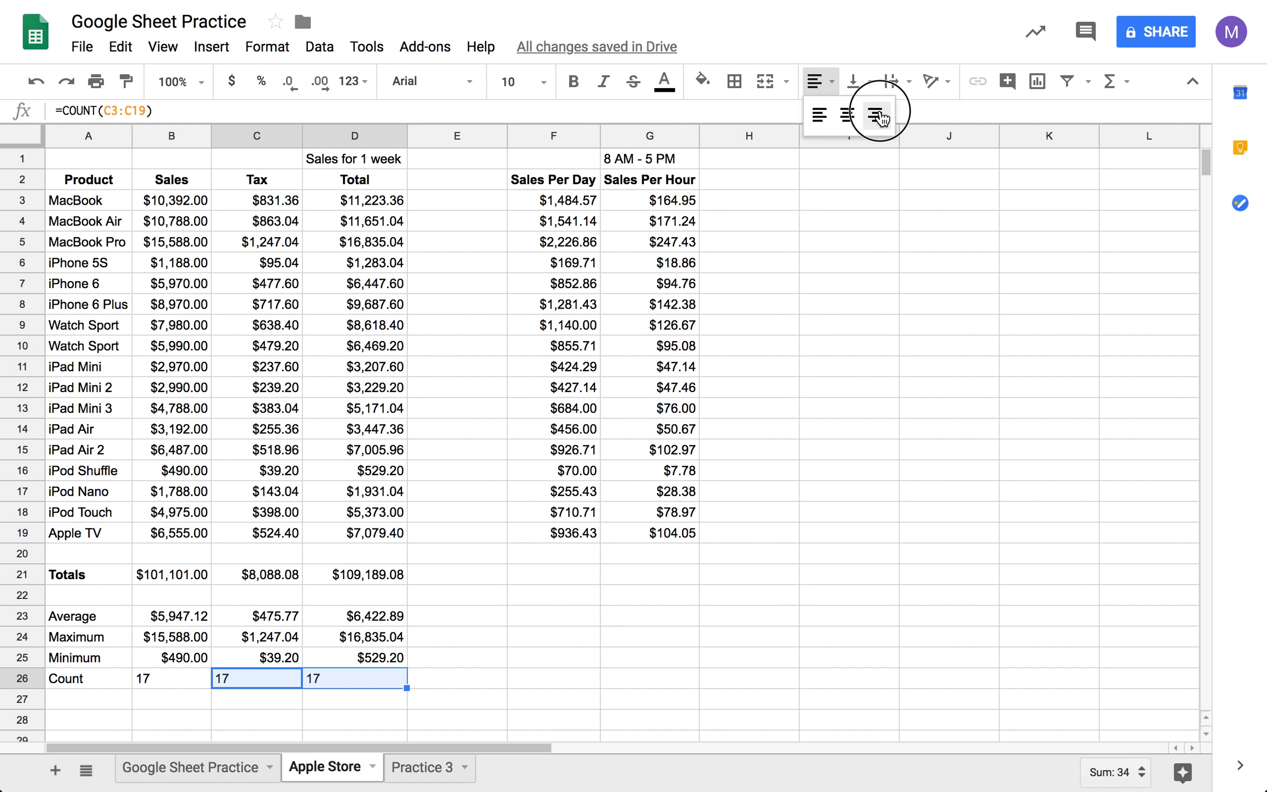
click(575, 655)
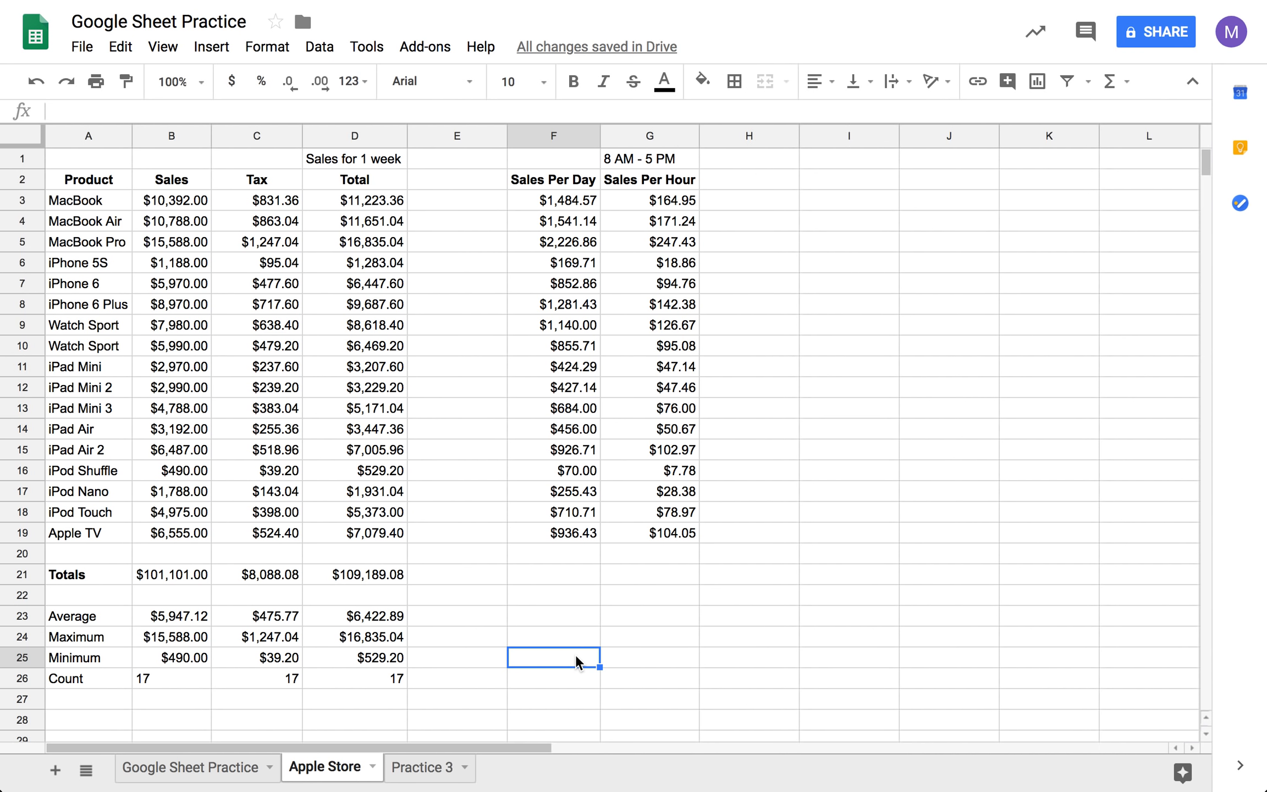
drag(72, 615, 337, 680)
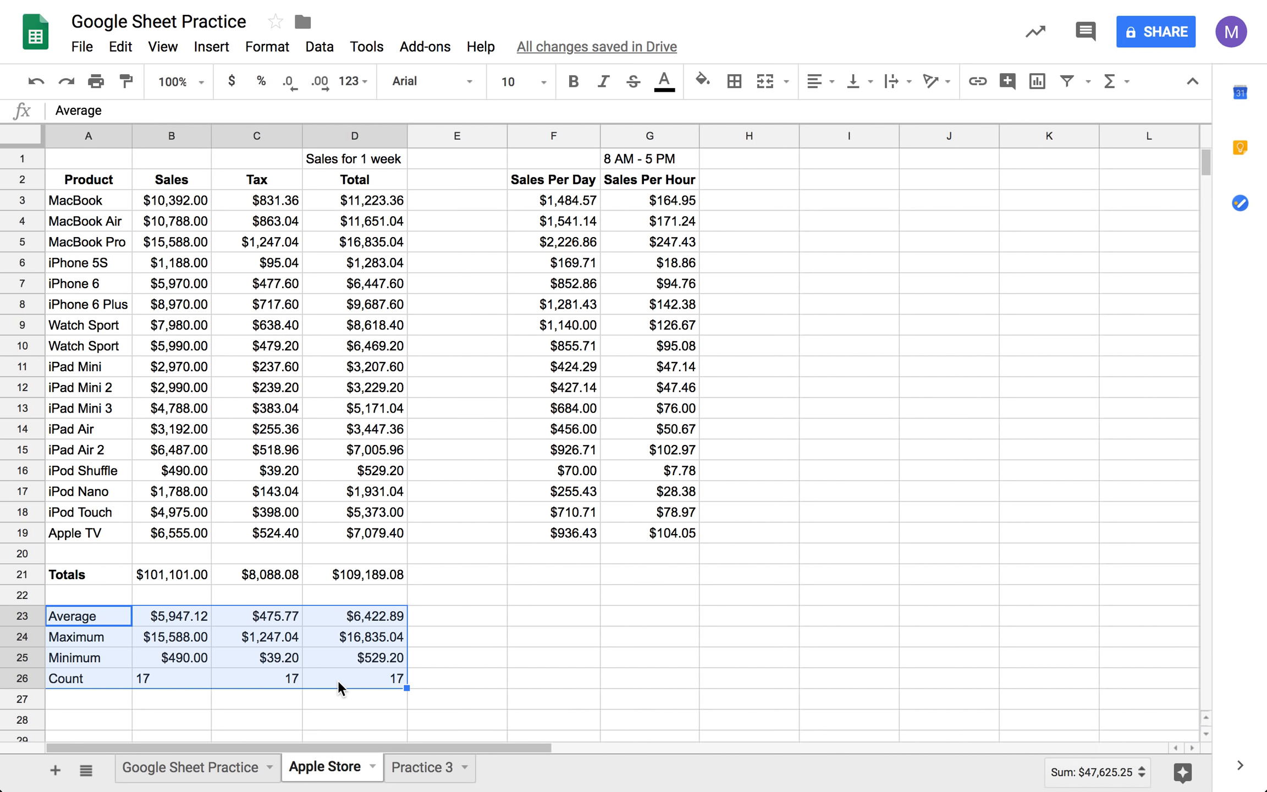
click(339, 625)
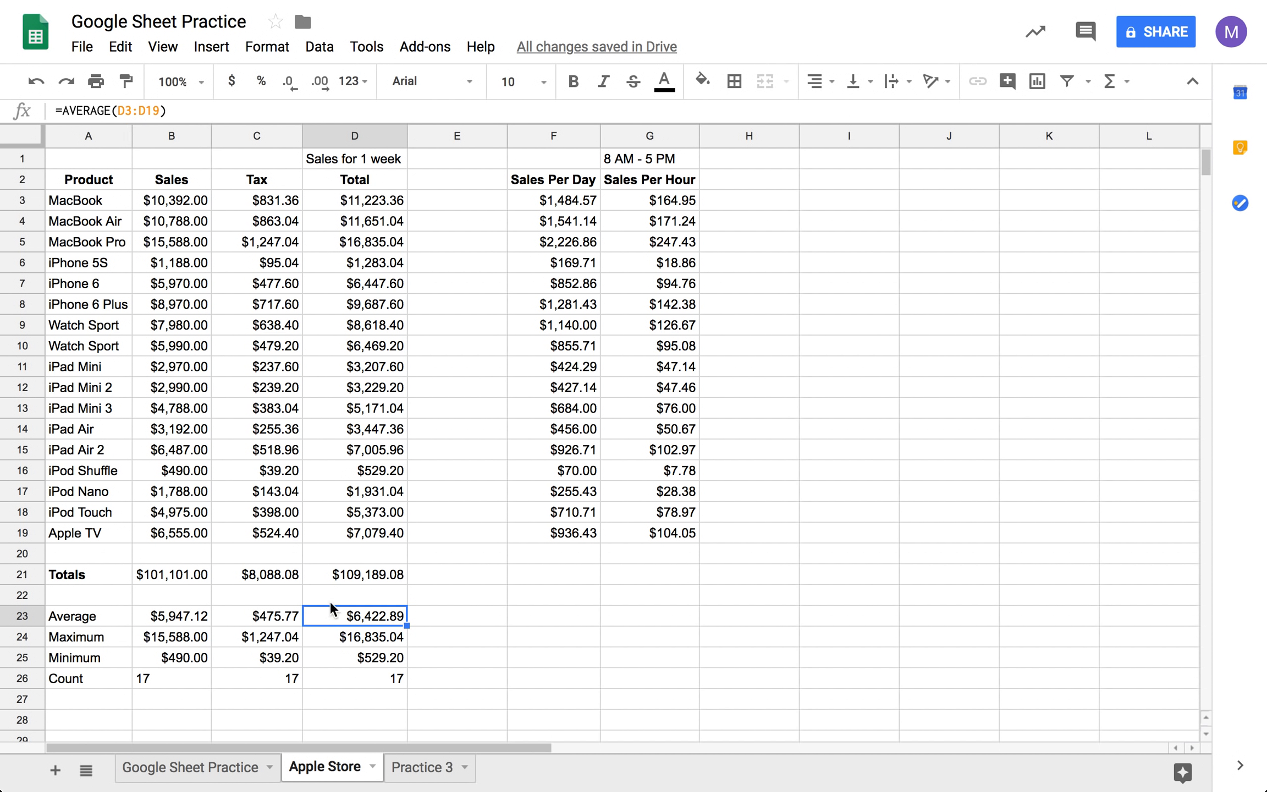
click(273, 664)
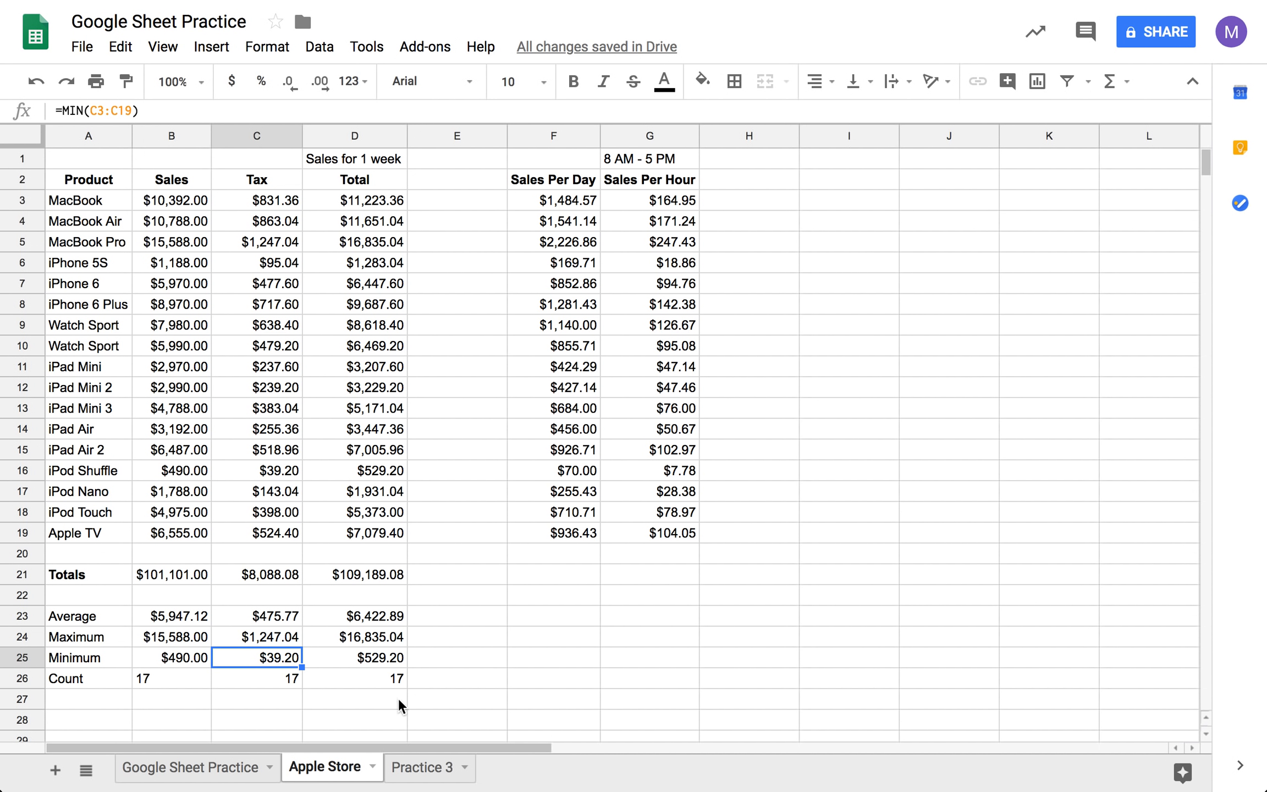
- Enter "5 Ways that you can use this Google Sheet Technology" in A2 of the Practice 3 sheet and fit column A to the text
click(418, 769)
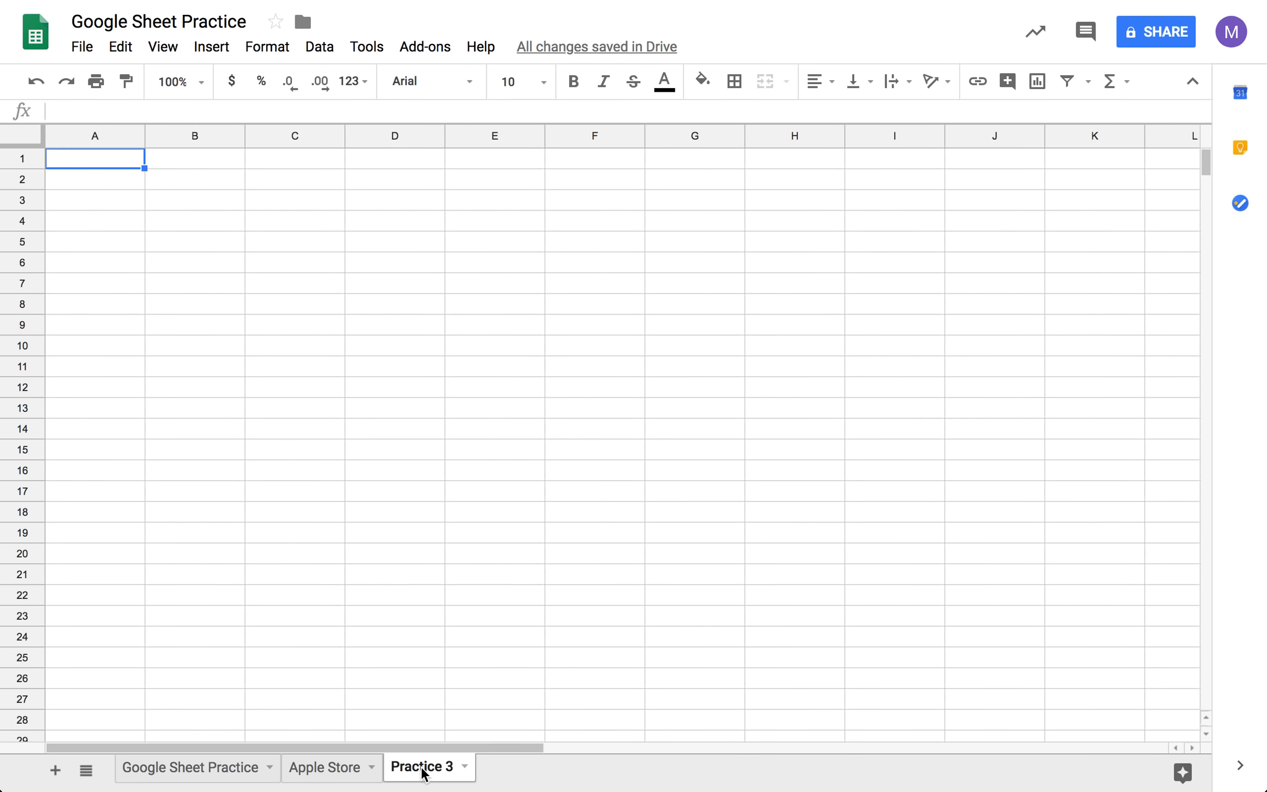
click(113, 187)
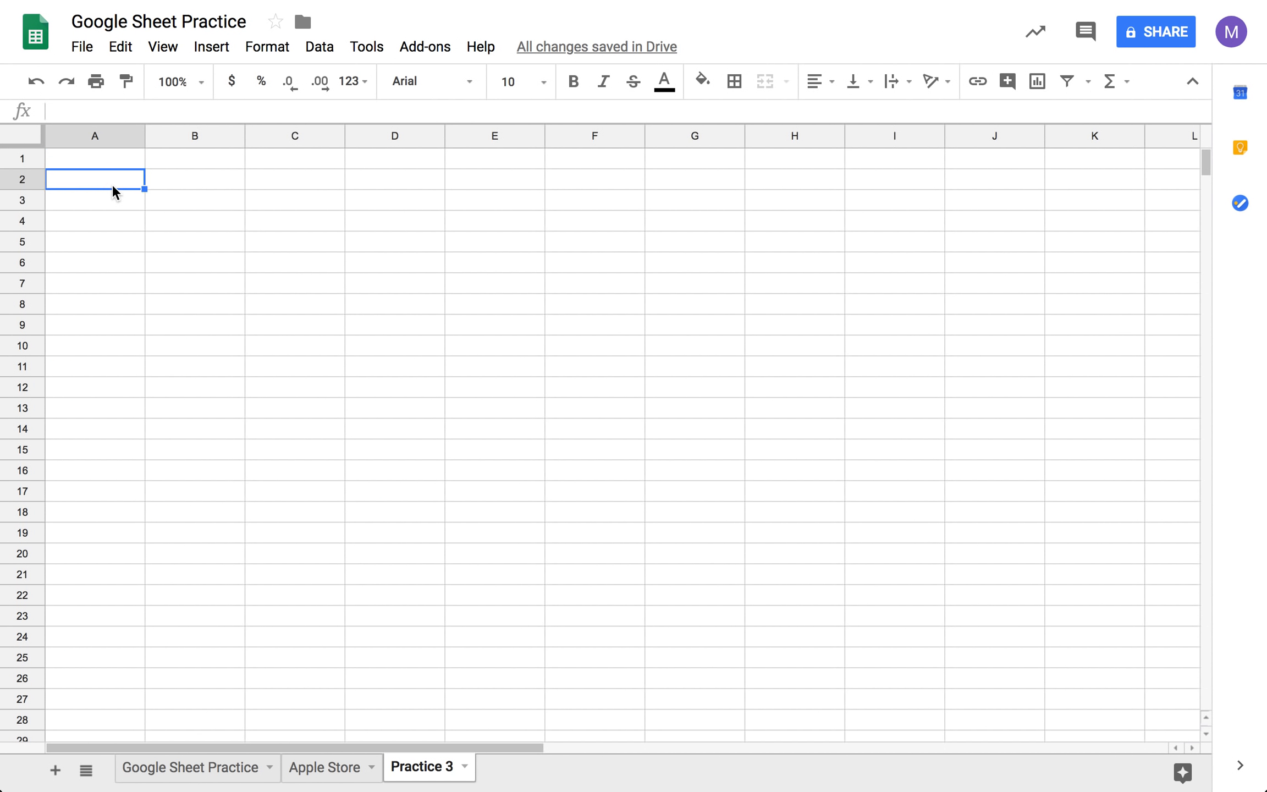
text(5 Ways that y)
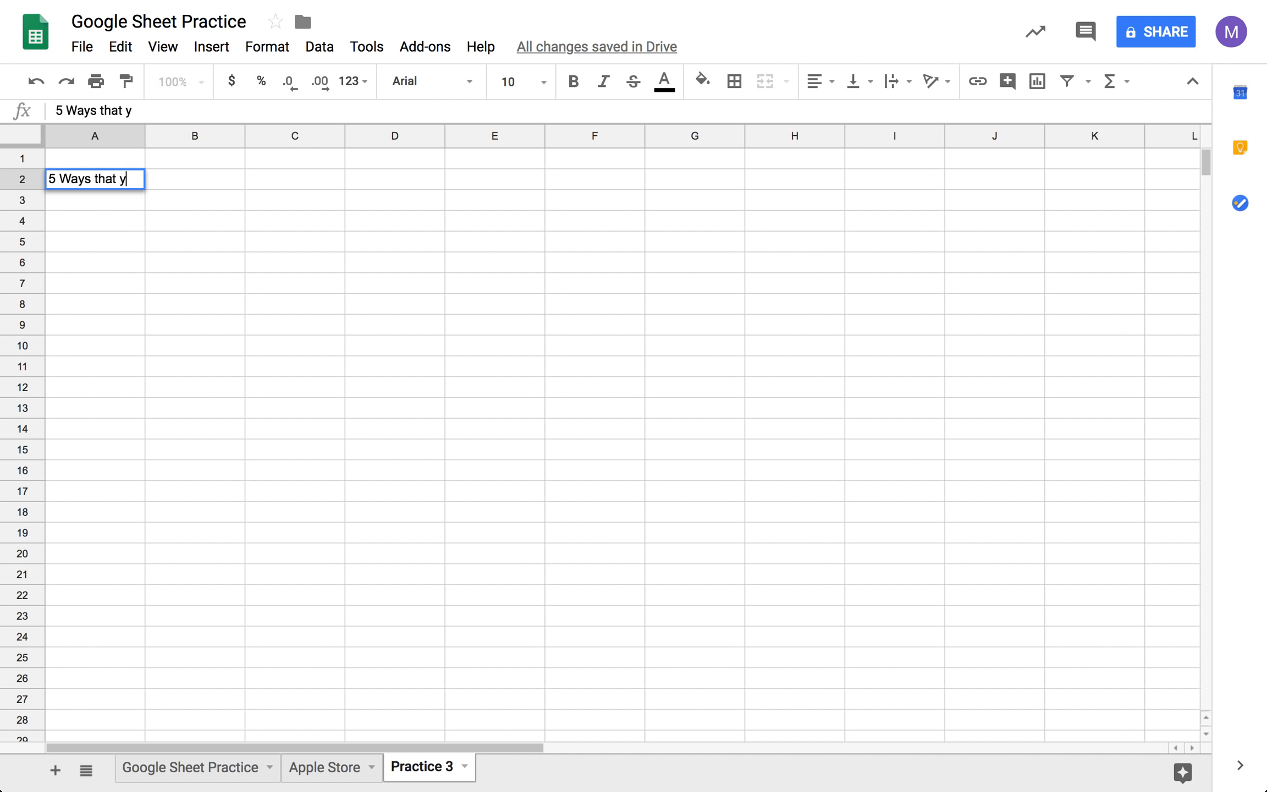
text(ou can use this )
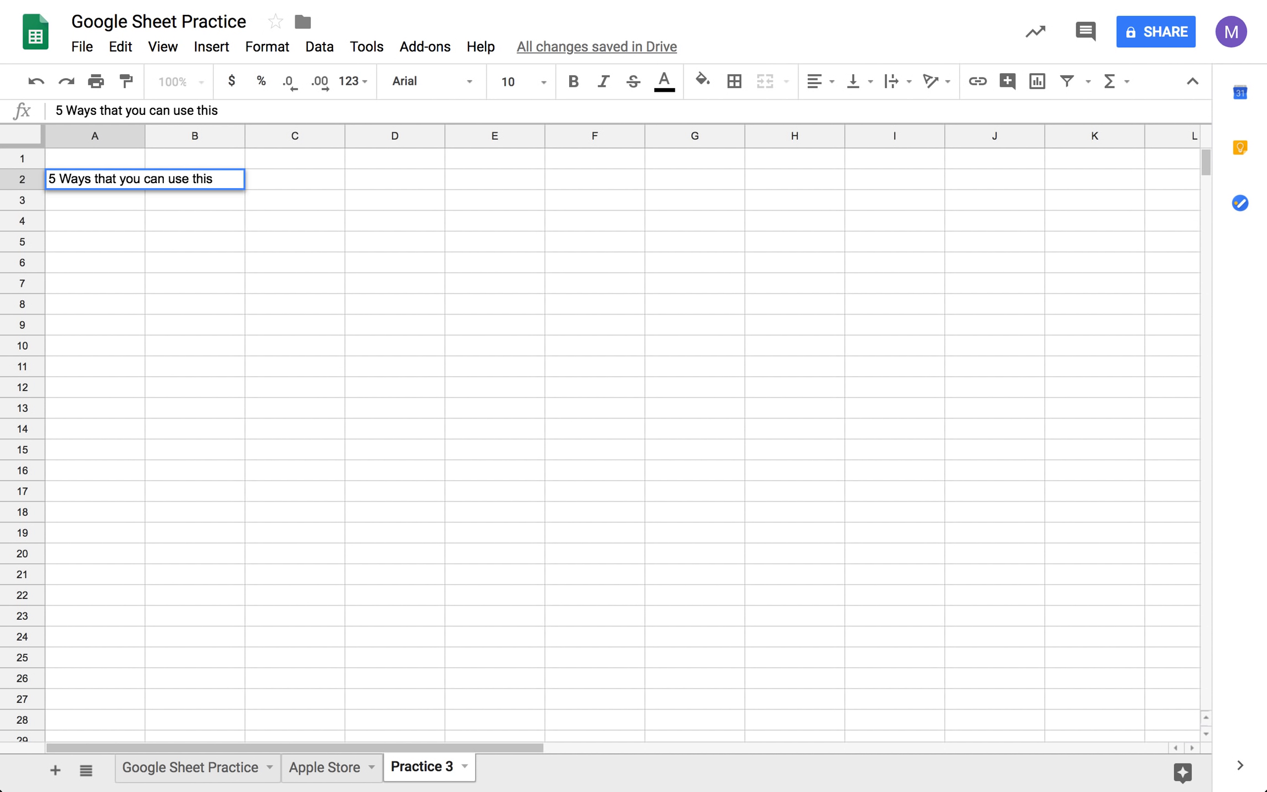
text(Google Shee)
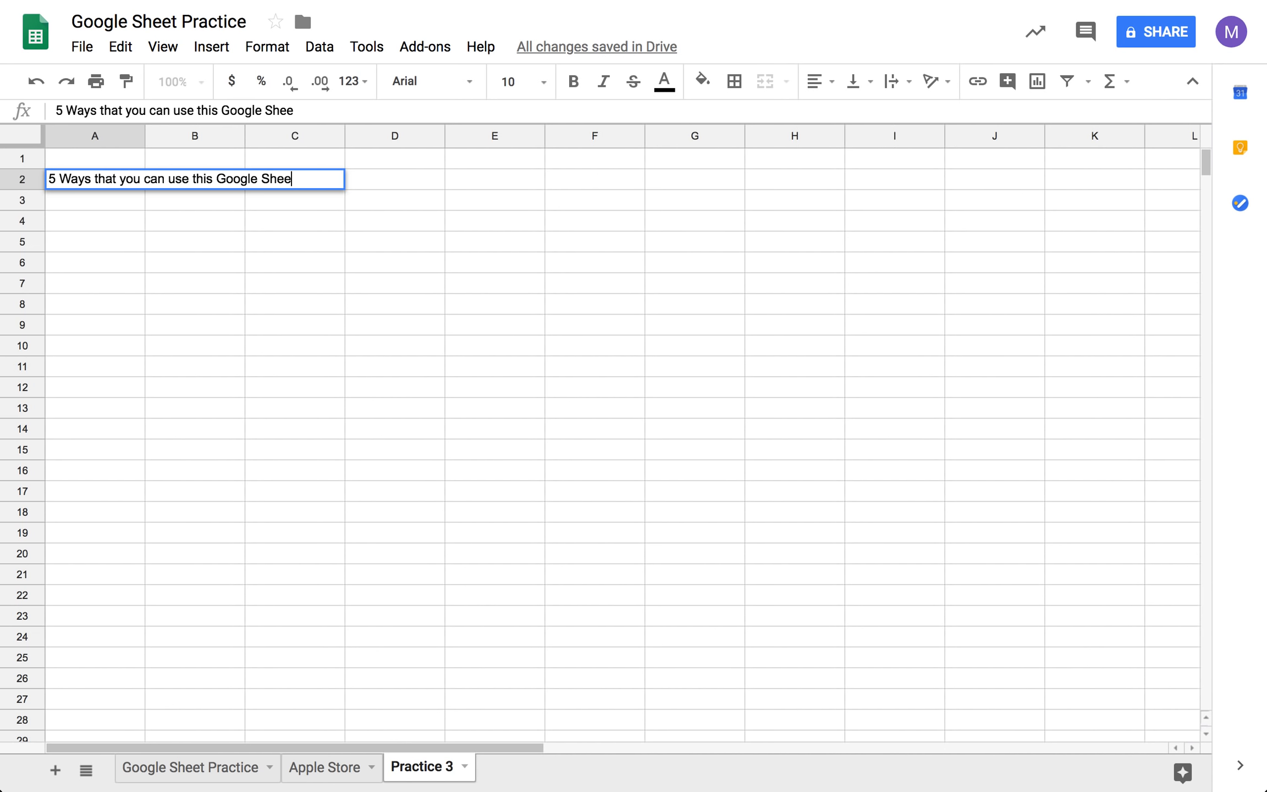
text(t Technology)
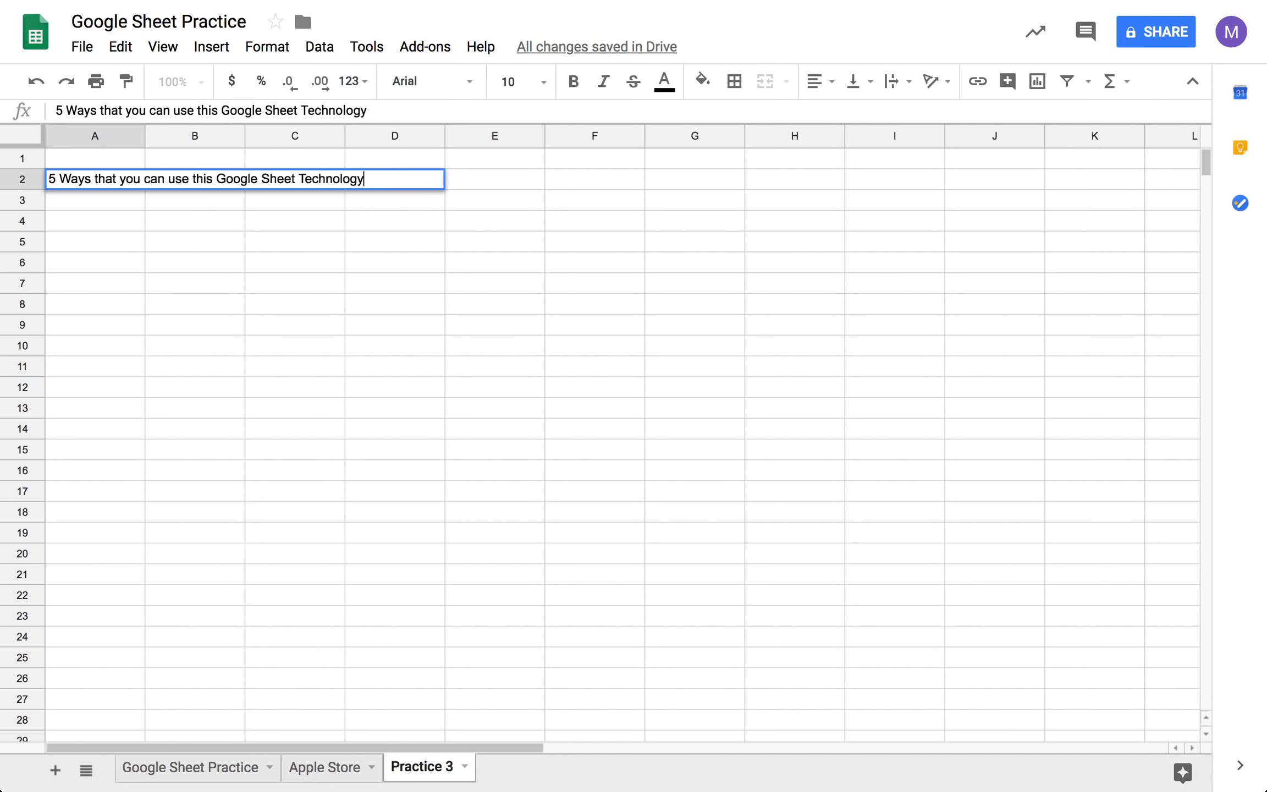
key(Tab)
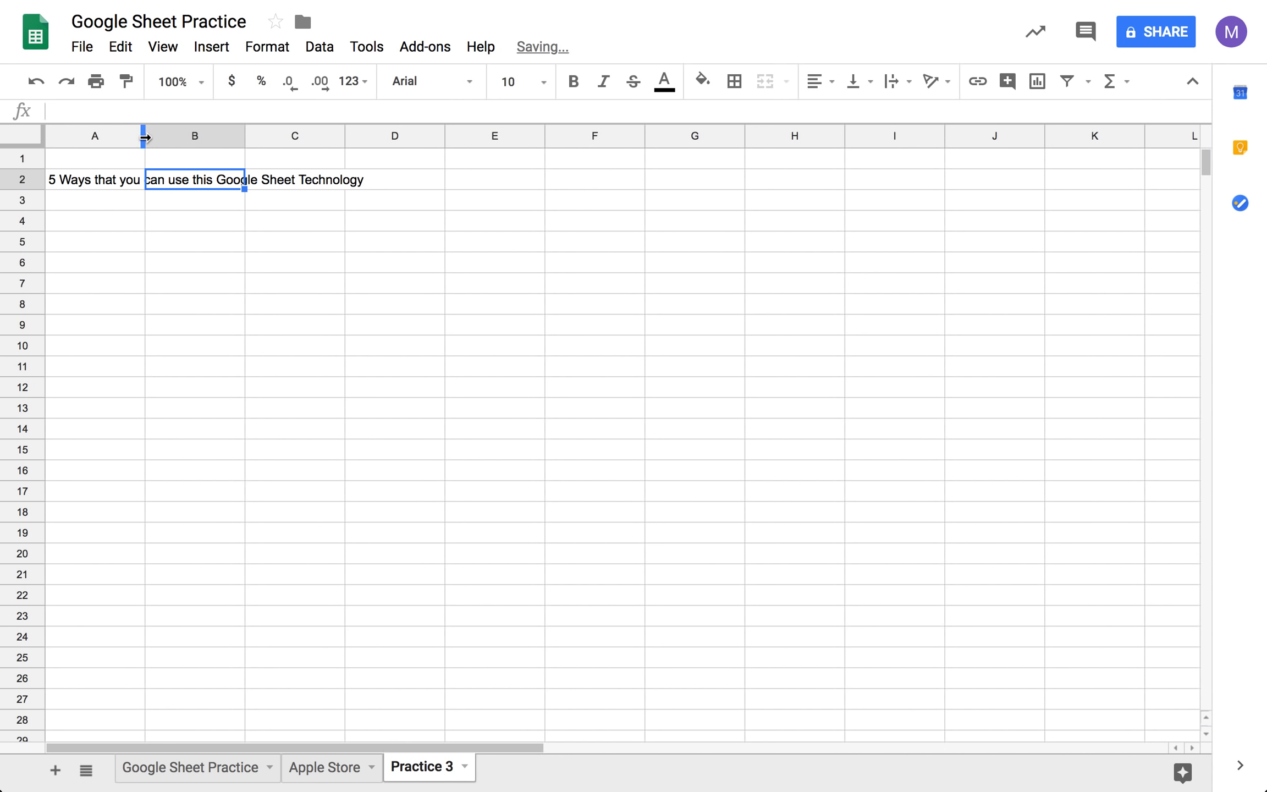
double_click(143, 136)
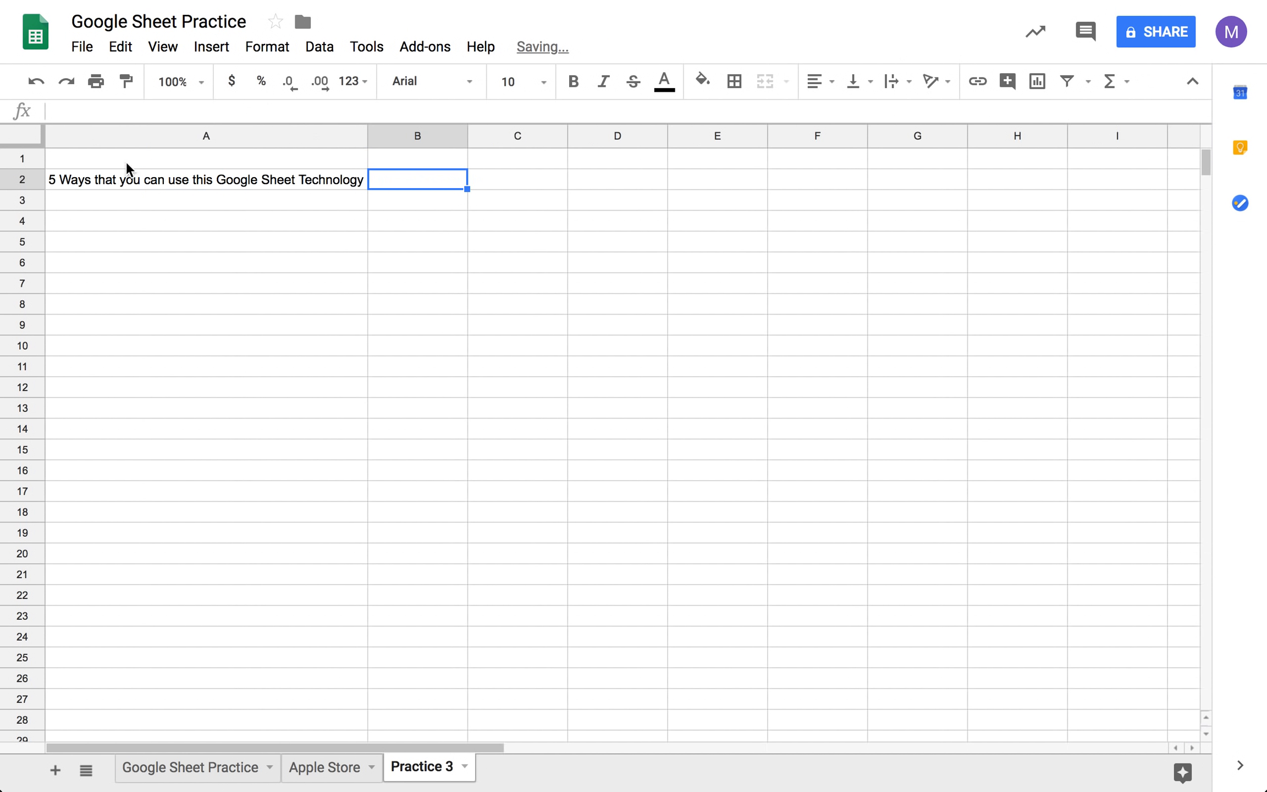
- List Taxes, Bake Sales and Science Projects in cells A4 through A6
click(122, 223)
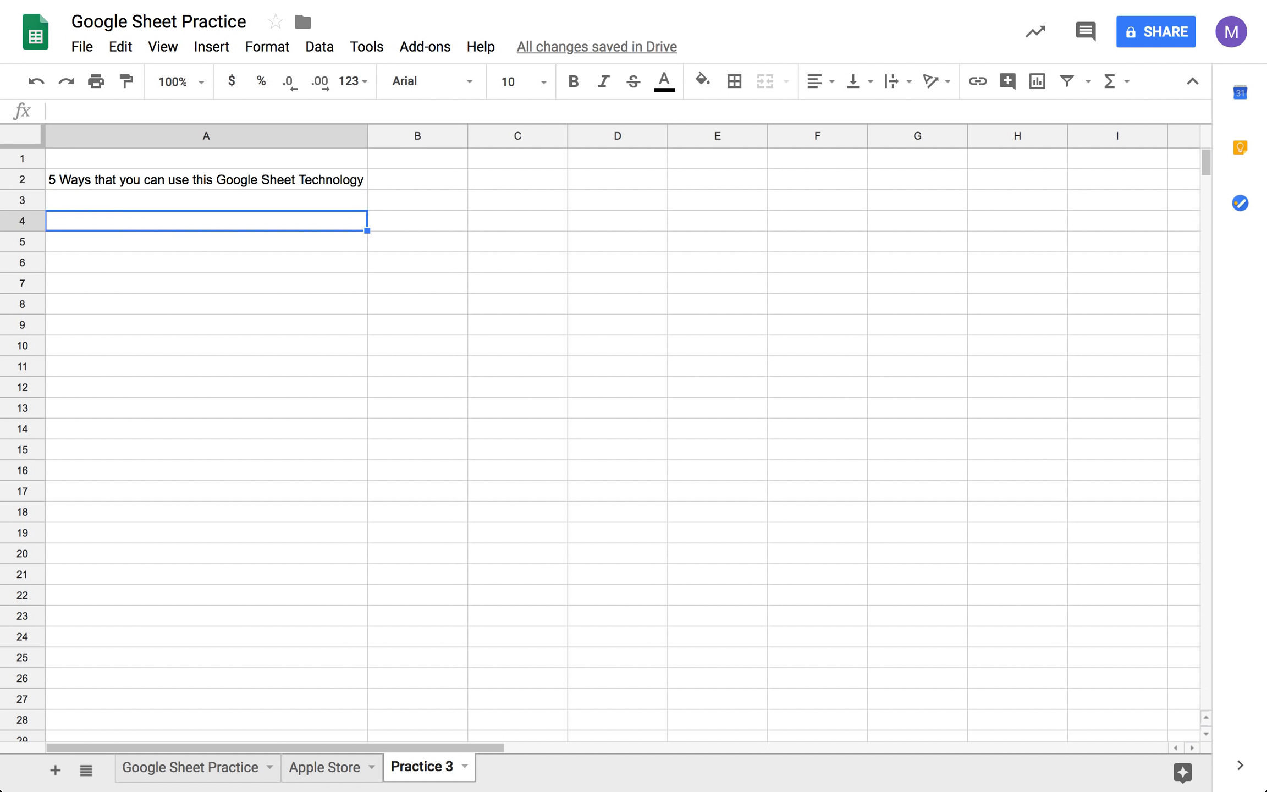
text(Taxes)
key(Return)
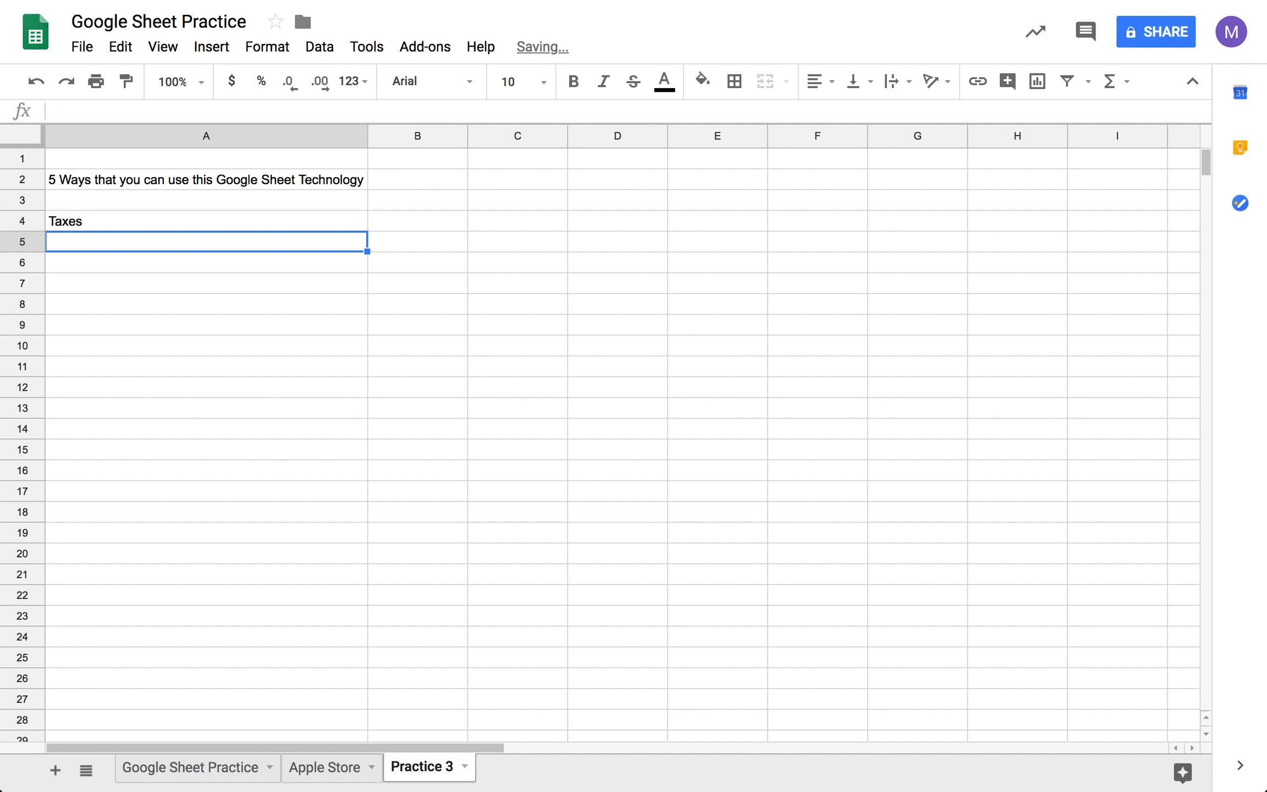
text(Bake Sales)
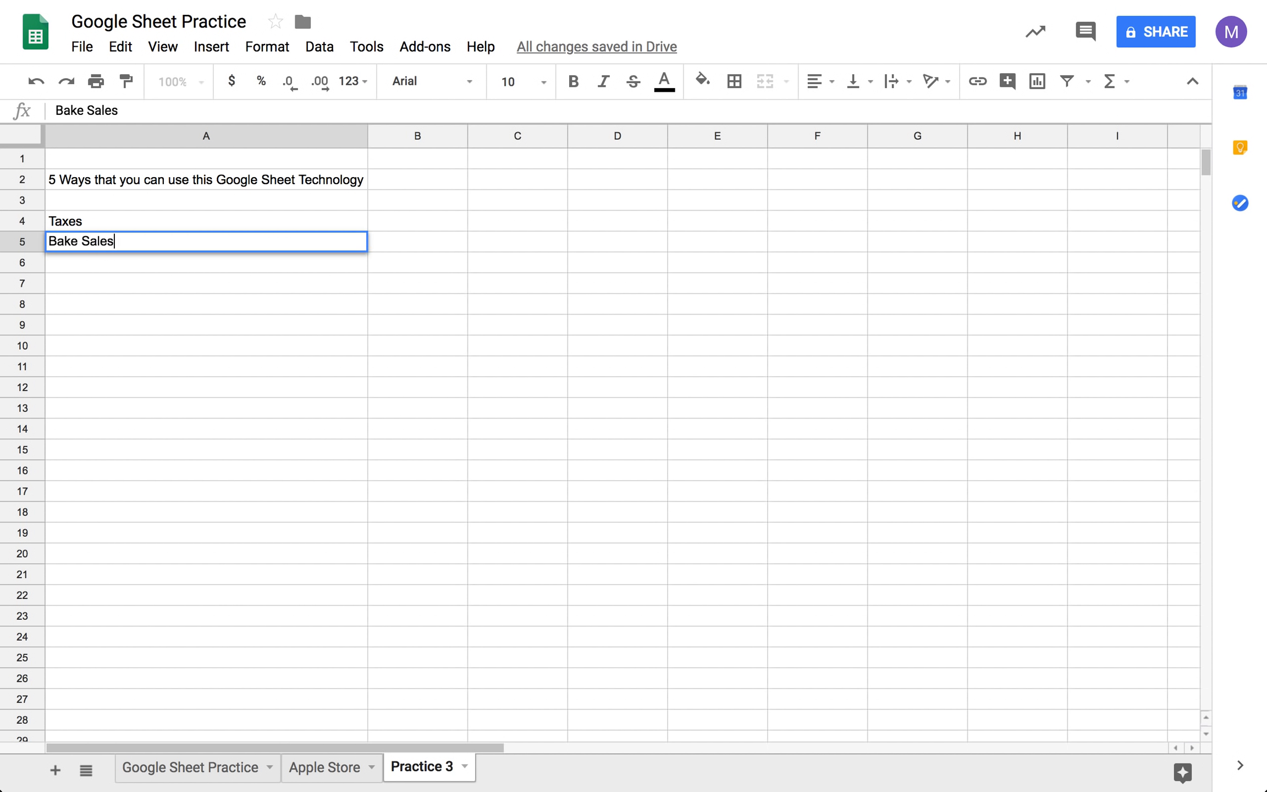
key(Return)
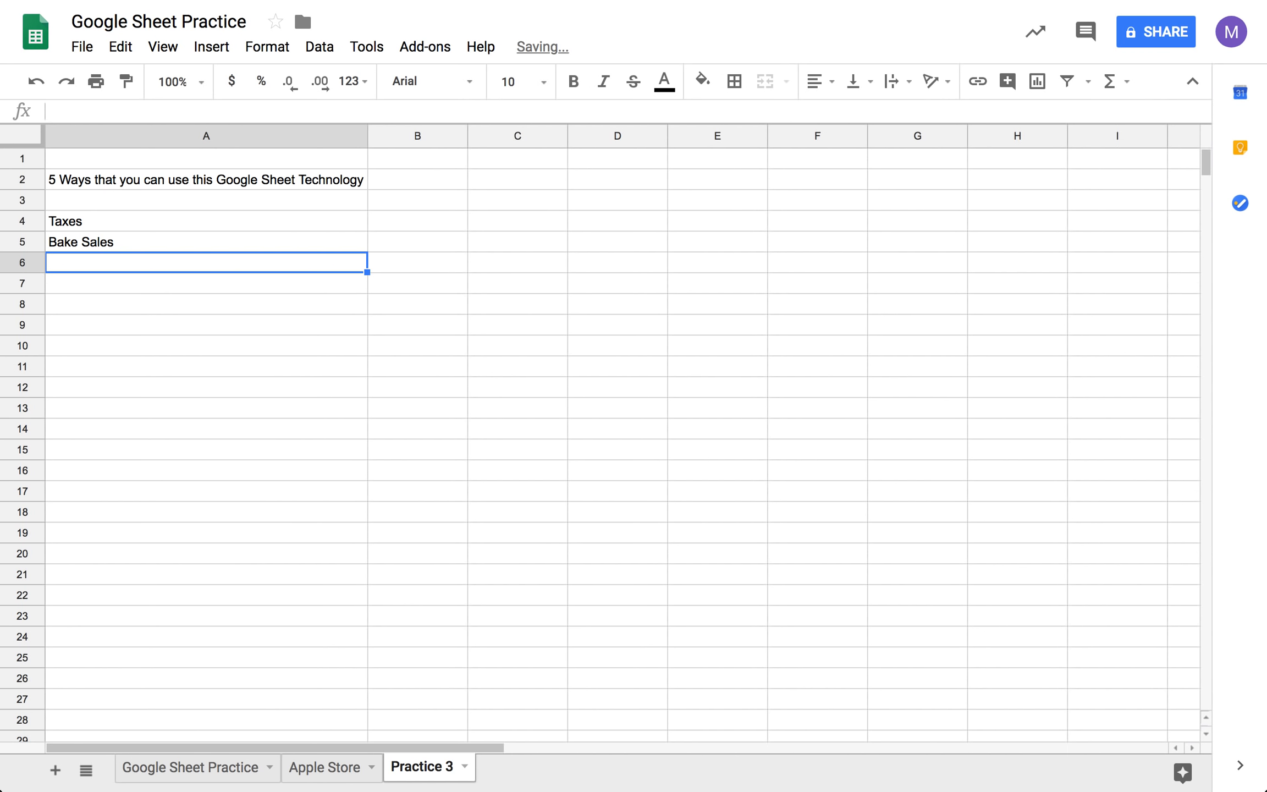
text(Scient)
text(e Projce)
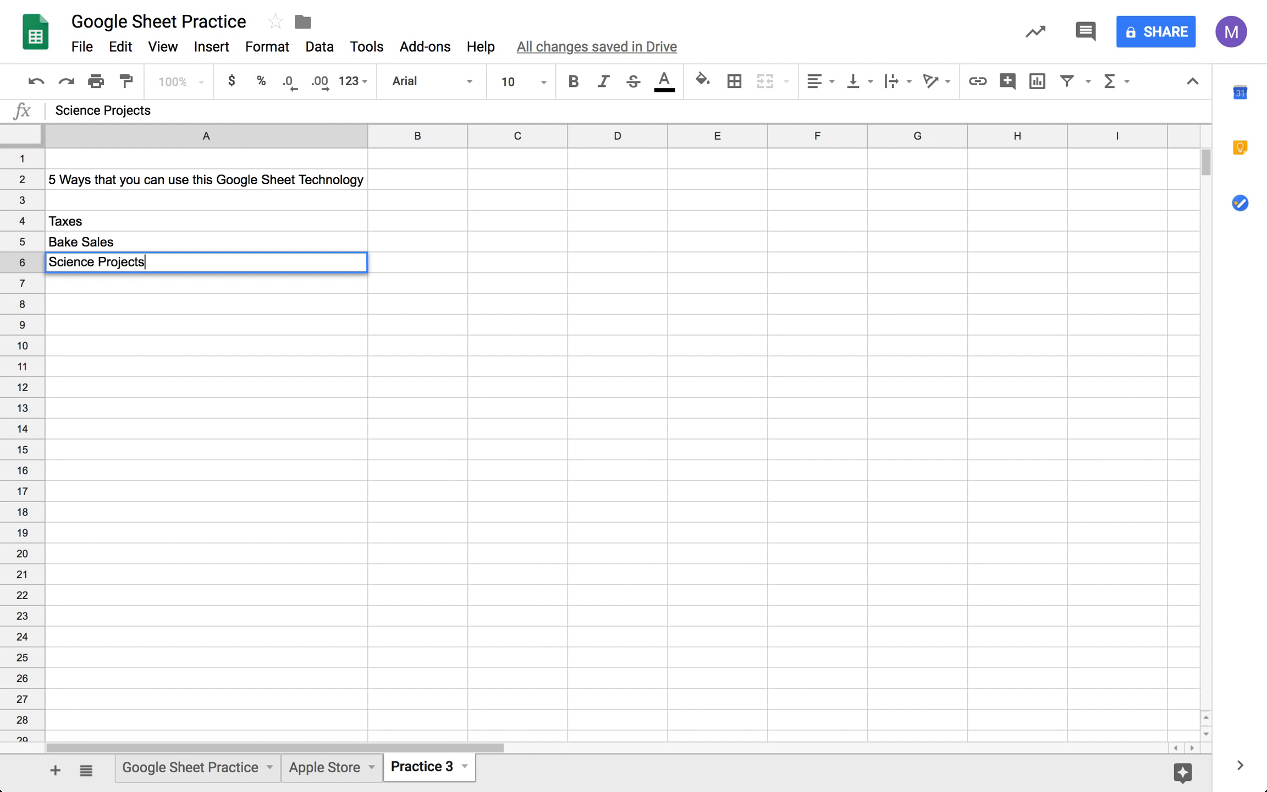
key(Tab)
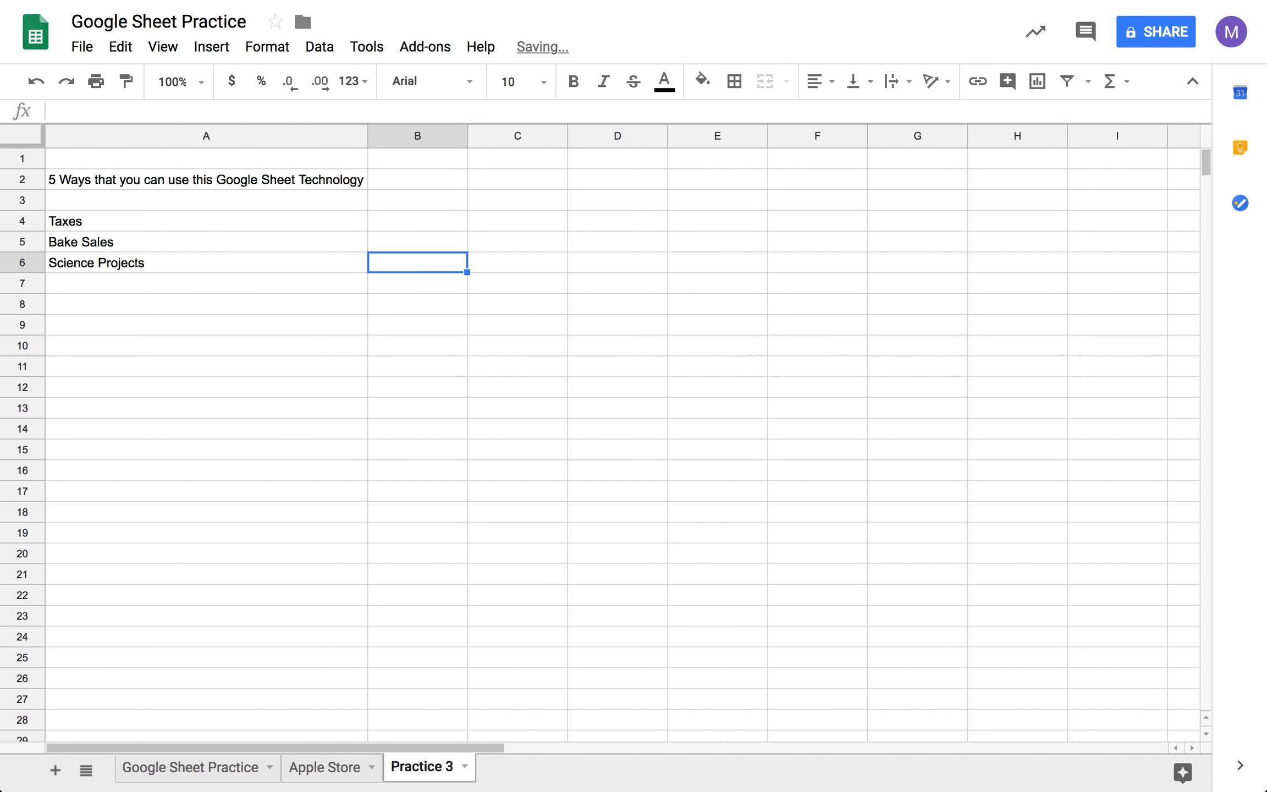
- Change the number at the start of the A2 heading to 6
click(62, 178)
double_click(57, 175)
click(57, 175)
key(BackSpace)
text(6)
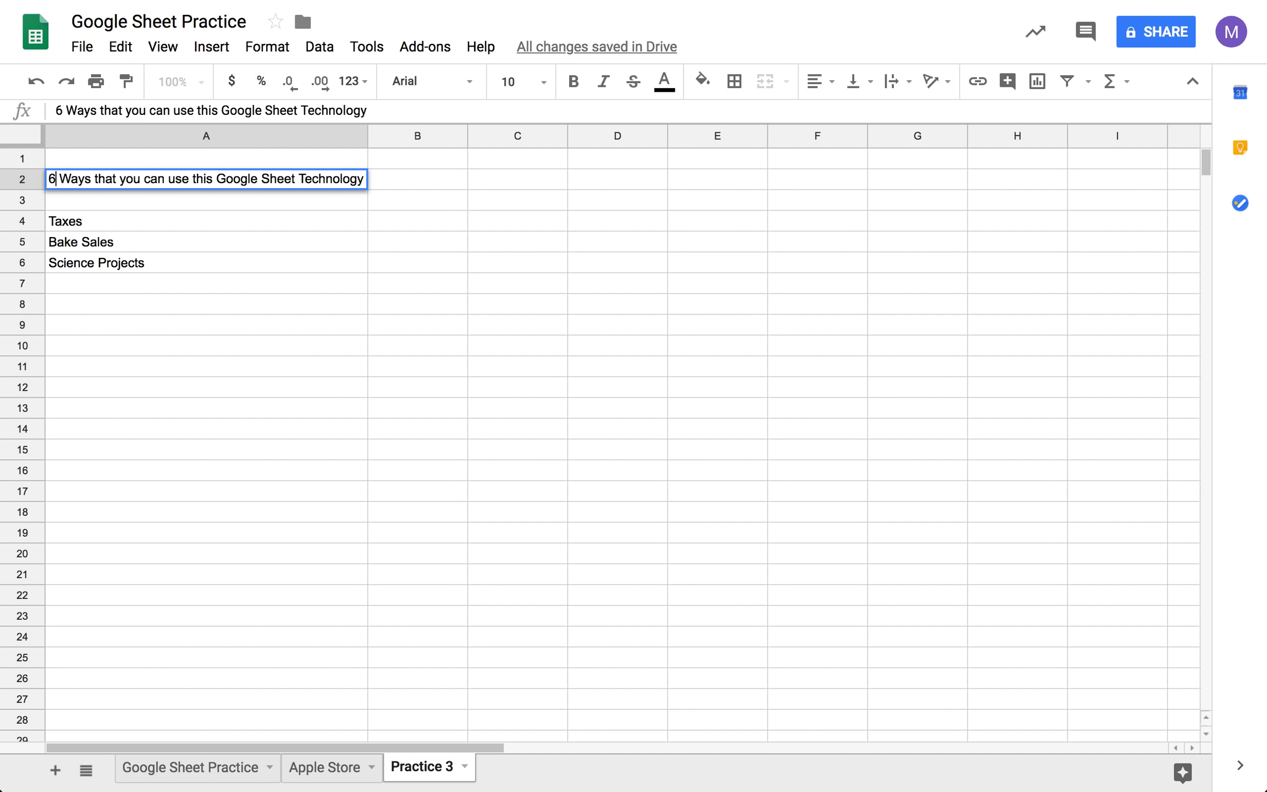
click(112, 304)
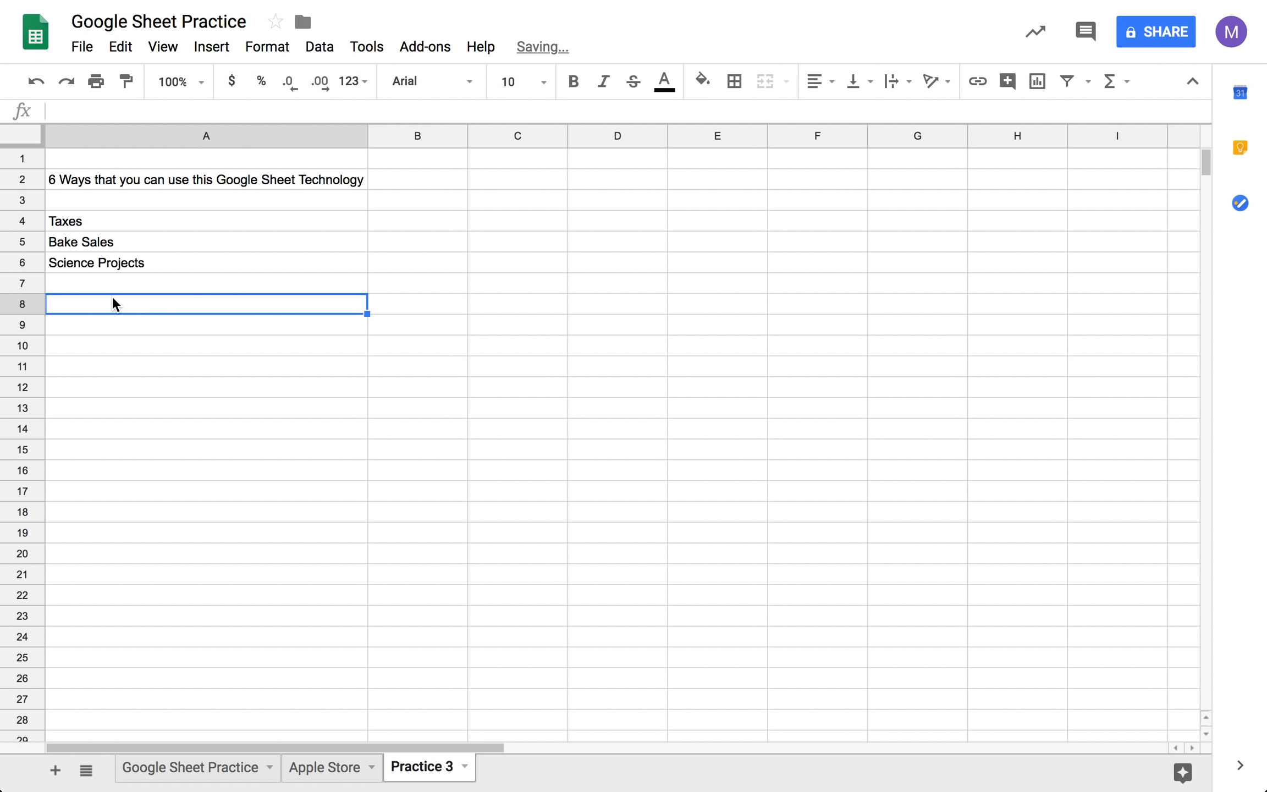
click(192, 330)
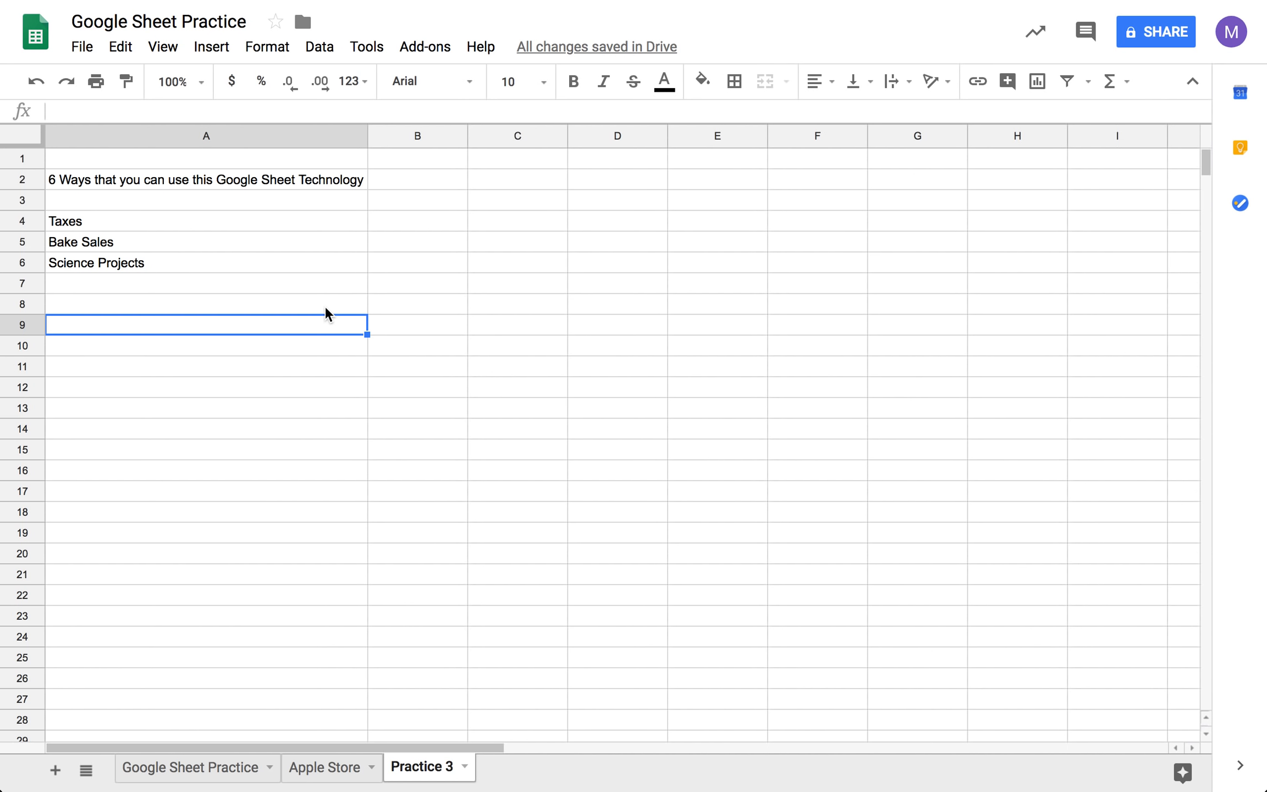
- Add a new sheet to the spreadsheet and name it Class Roster
click(55, 770)
double_click(523, 767)
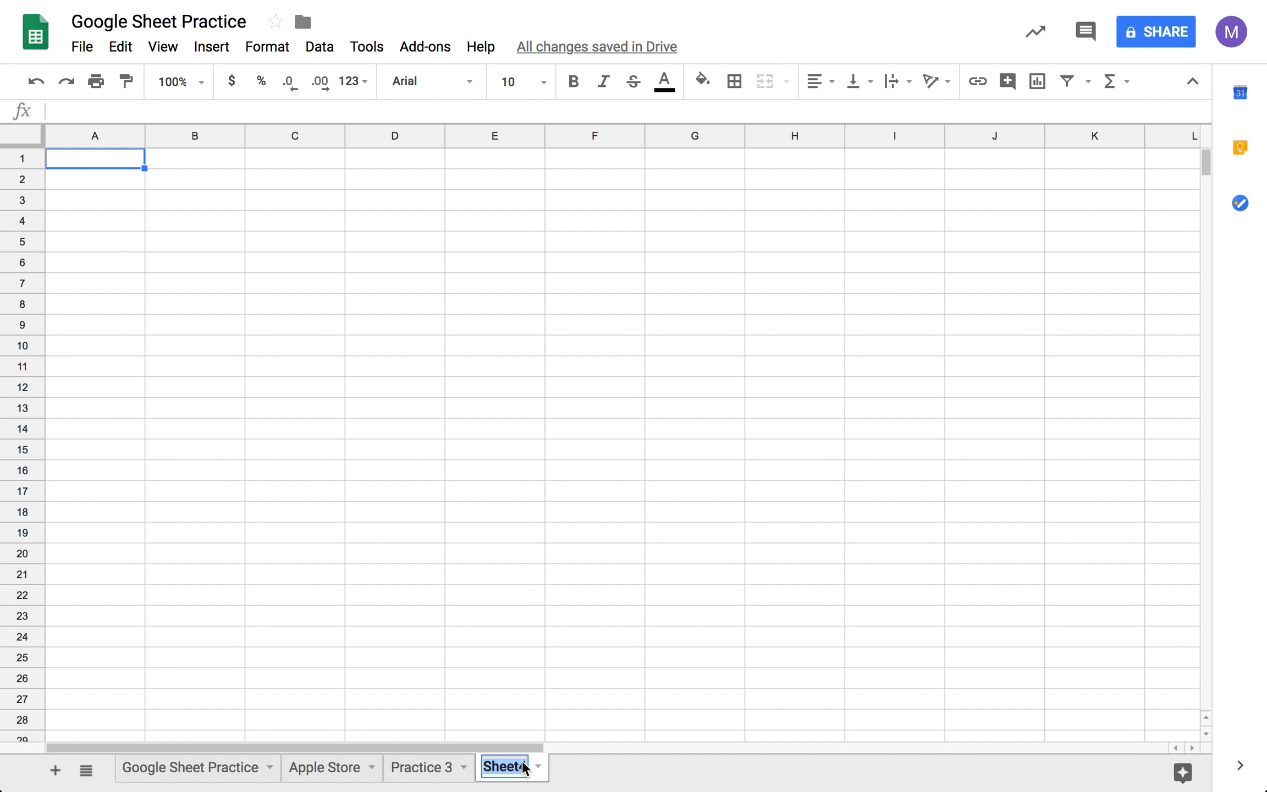
text(Class Roster)
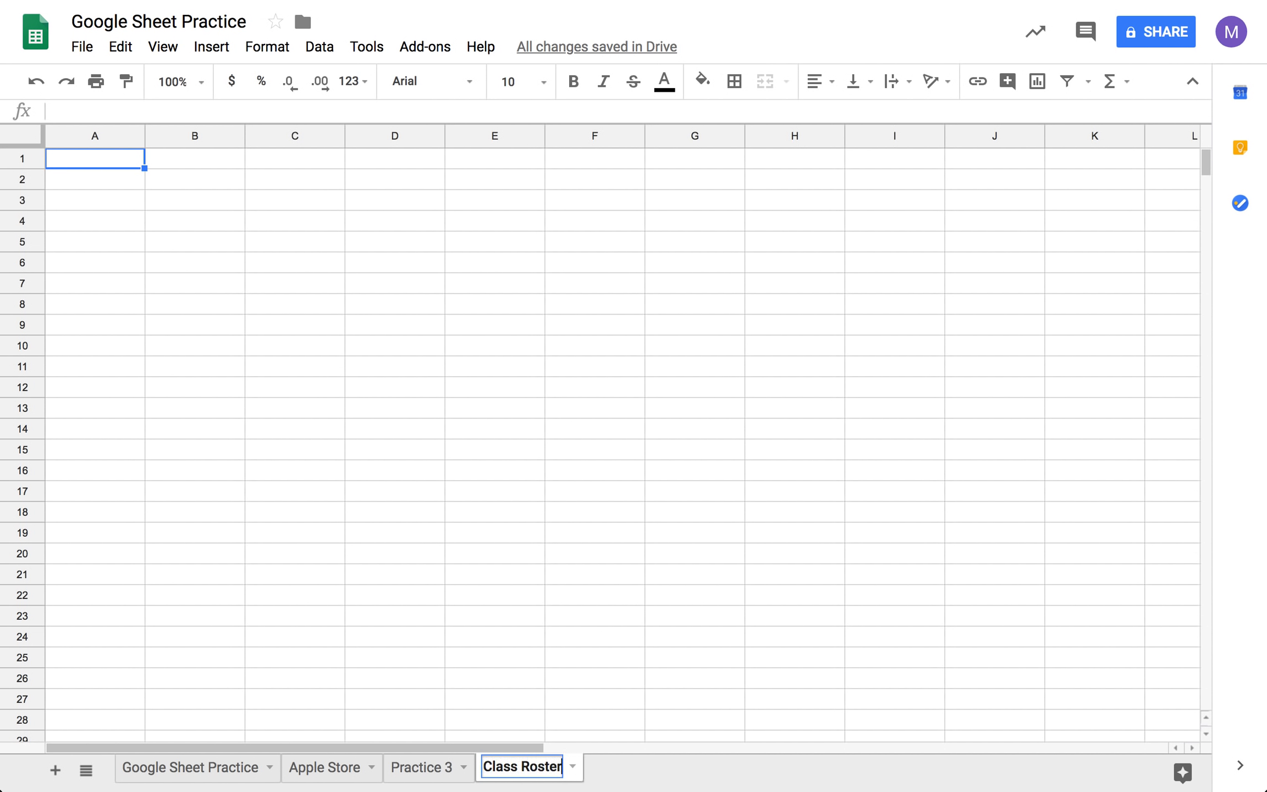
key(Return)
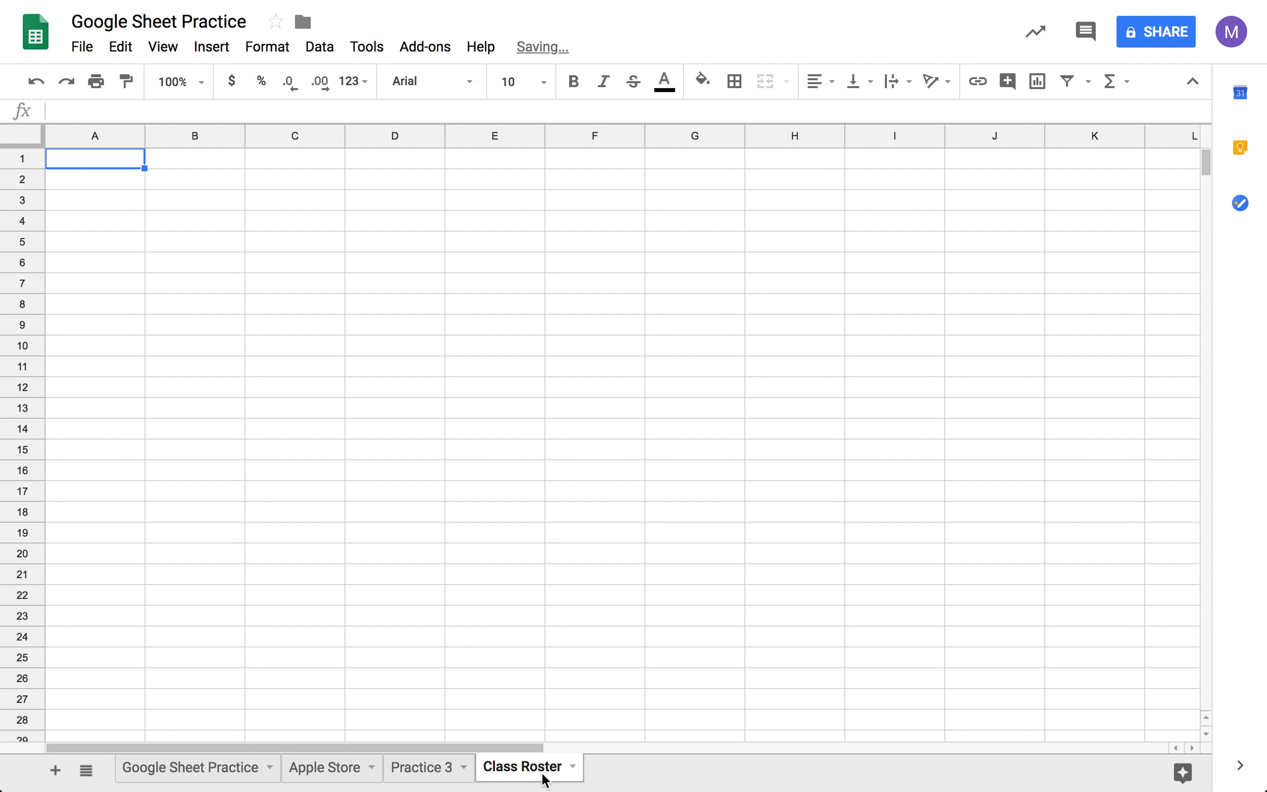
- Switch to the LBD_GoogleDocs eBook PDF and bring the whole 3.3 Figure A test score table into view
mouse_move(615, 2)
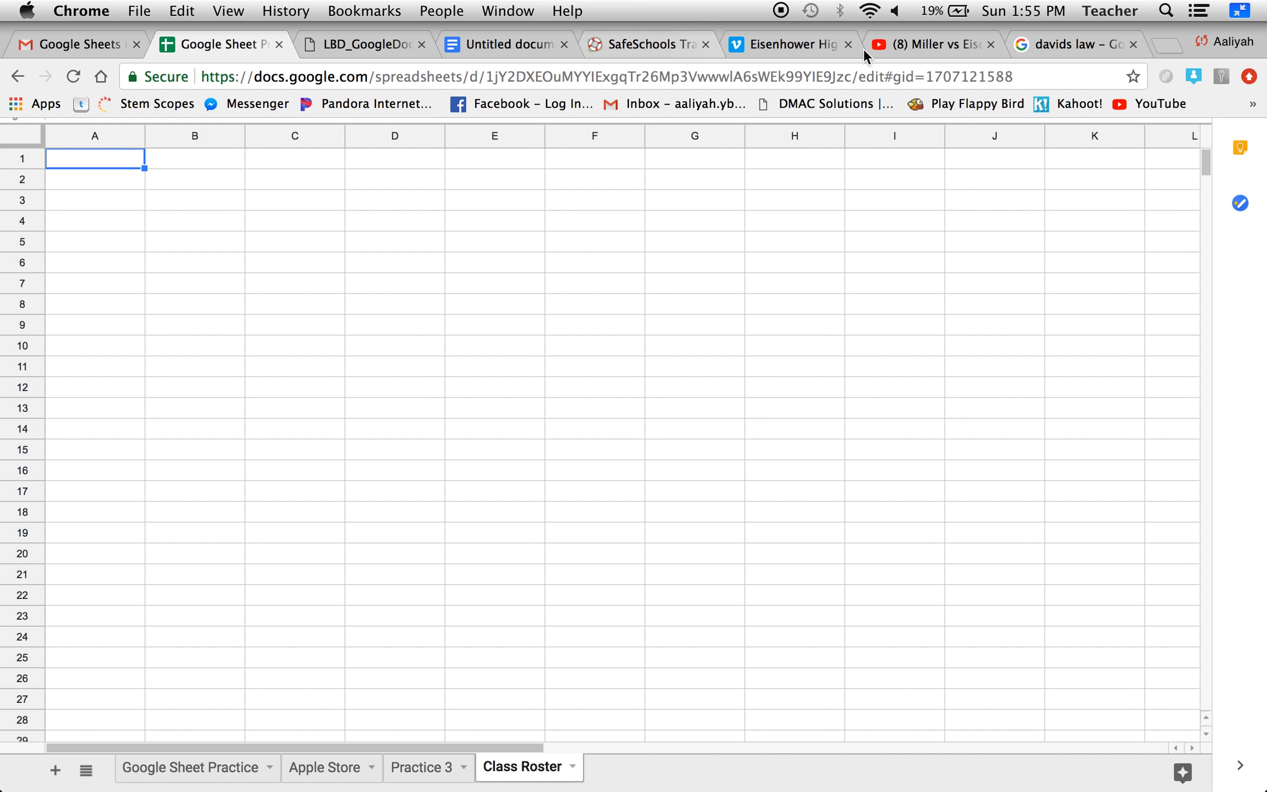
click(365, 44)
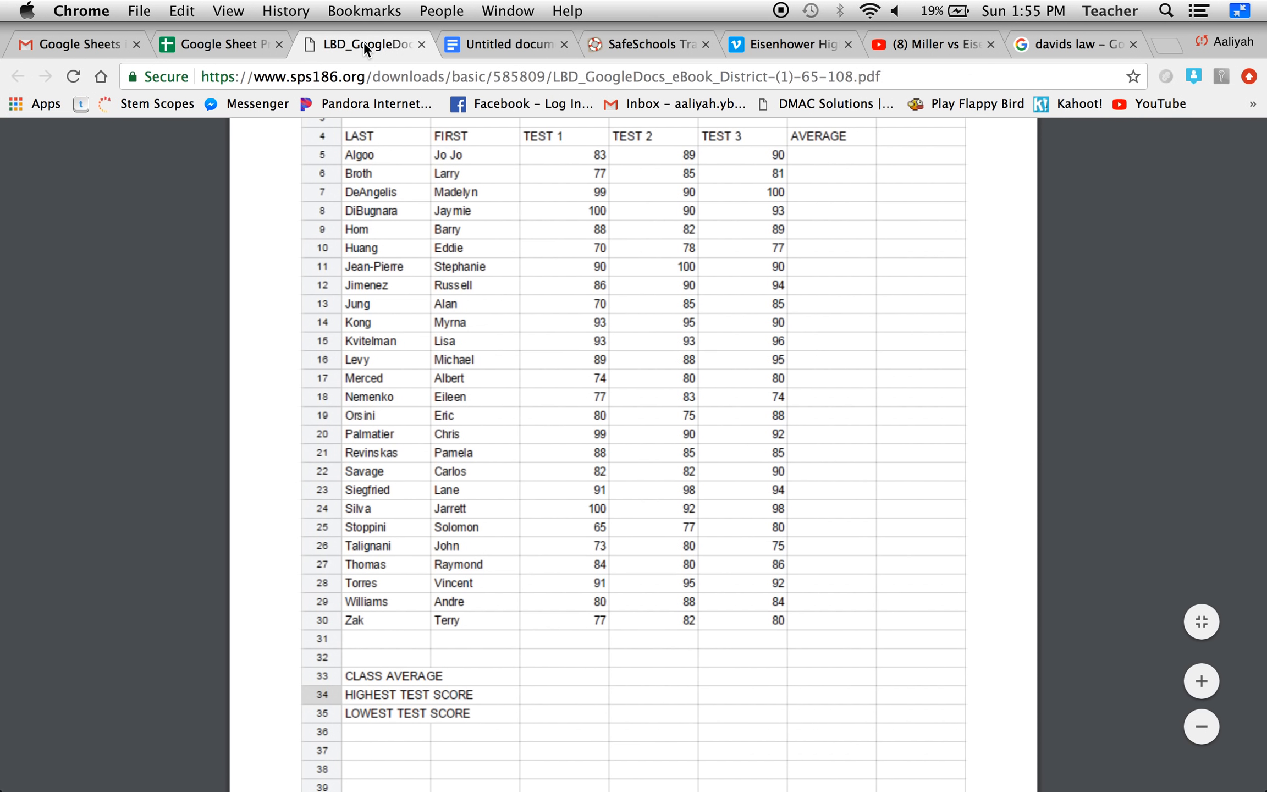
scroll(477, 325, up, 2)
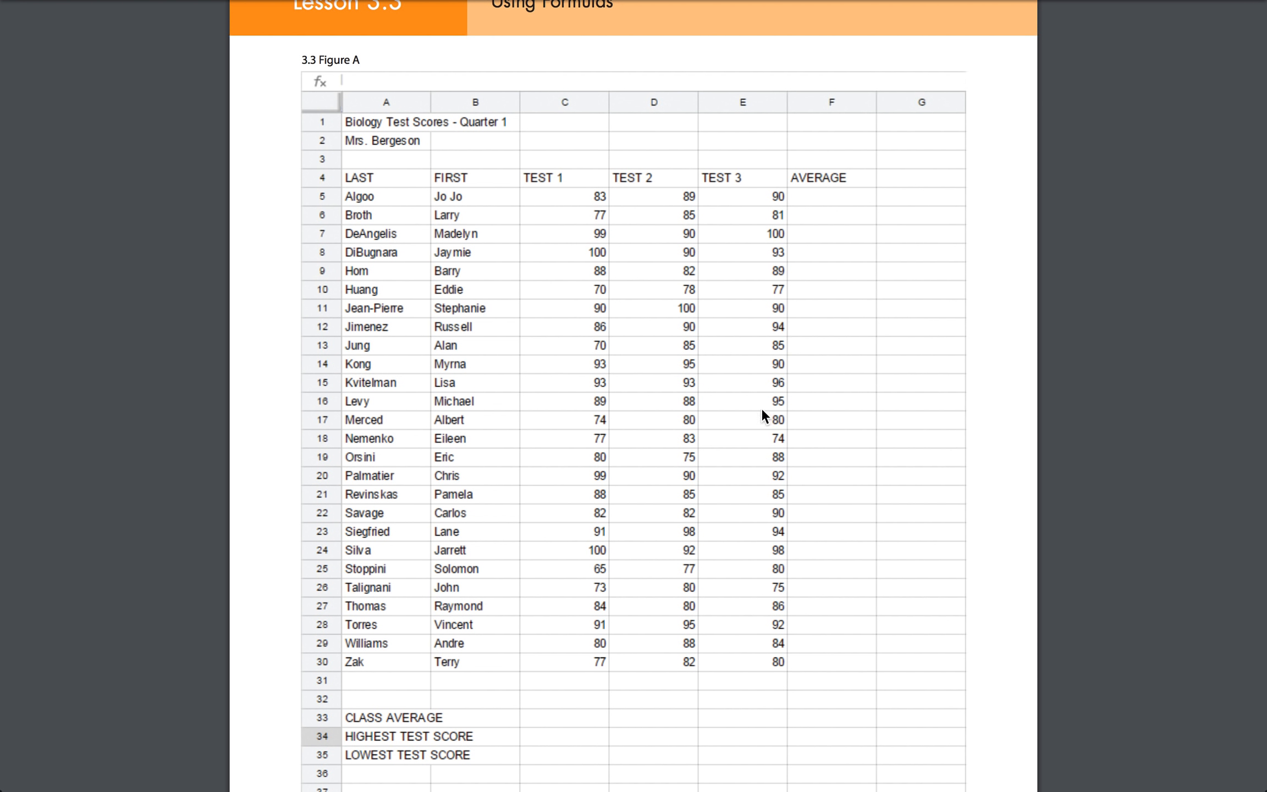
- Leave full screen, move the spreadsheet into its own window beside the PDF, and extend both windows down to the Dock
mouse_move(1237, 22)
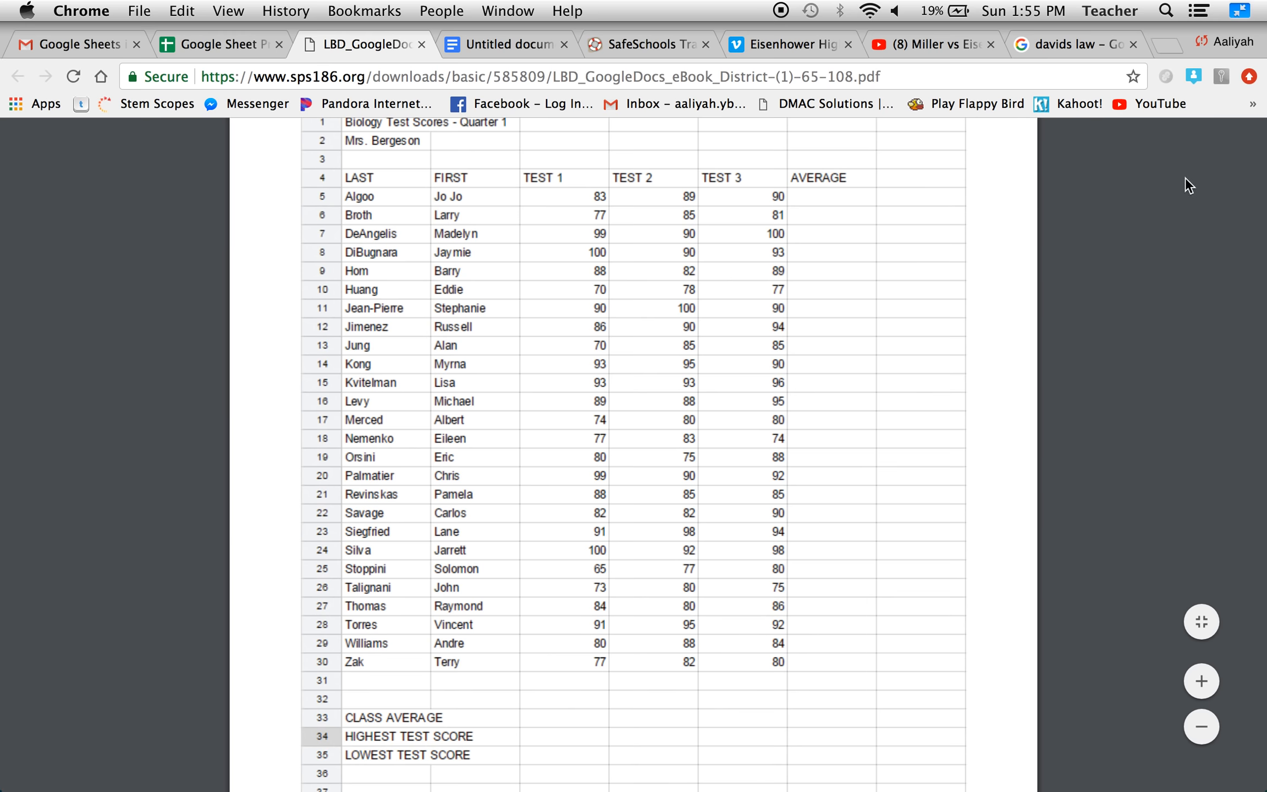
click(1239, 11)
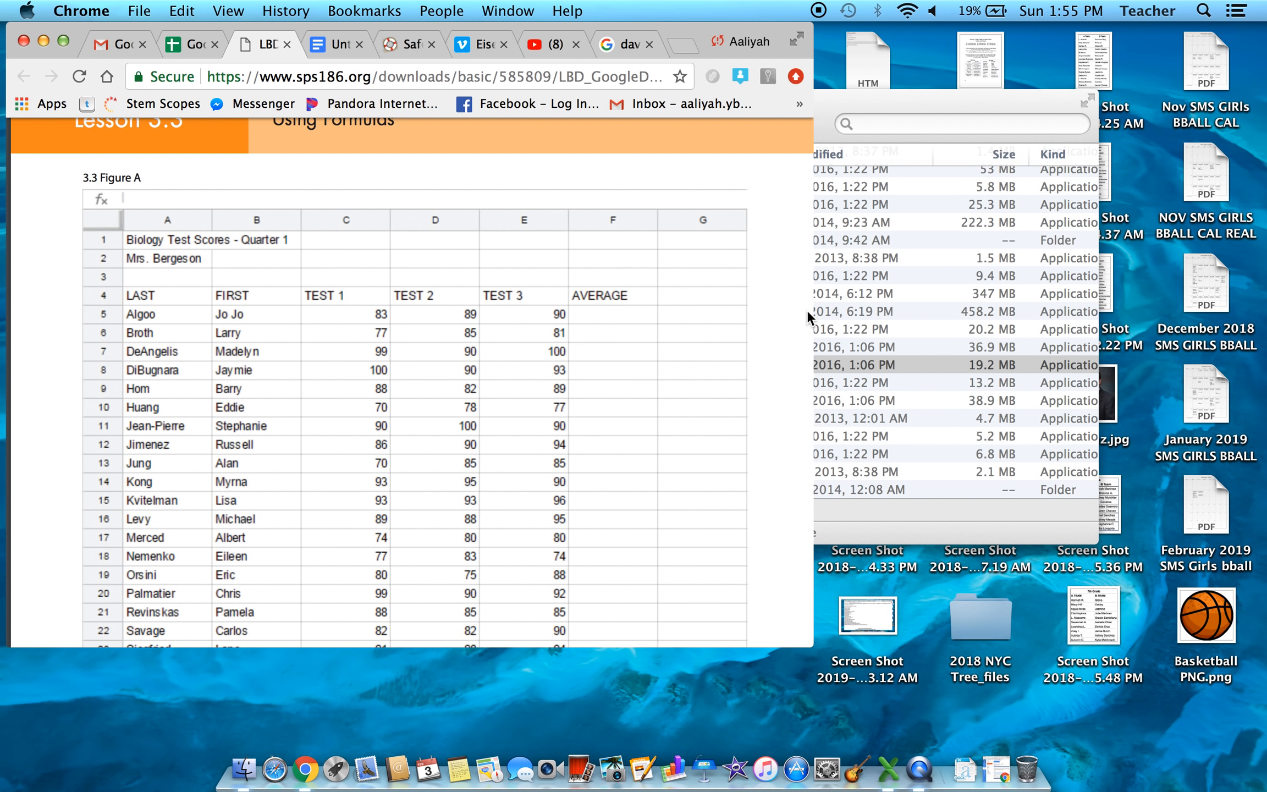
drag(815, 314, 600, 308)
click(144, 46)
drag(144, 46, 989, 61)
click(275, 649)
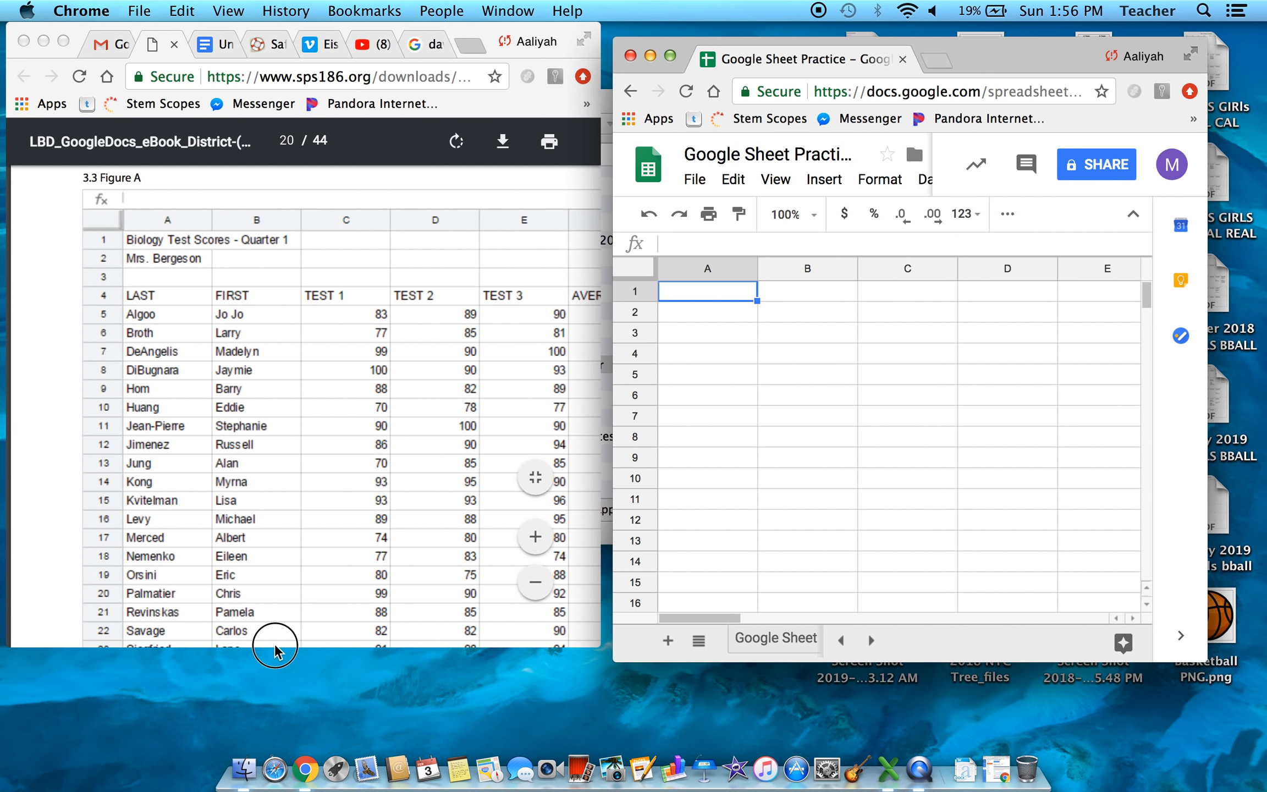
drag(275, 649, 279, 746)
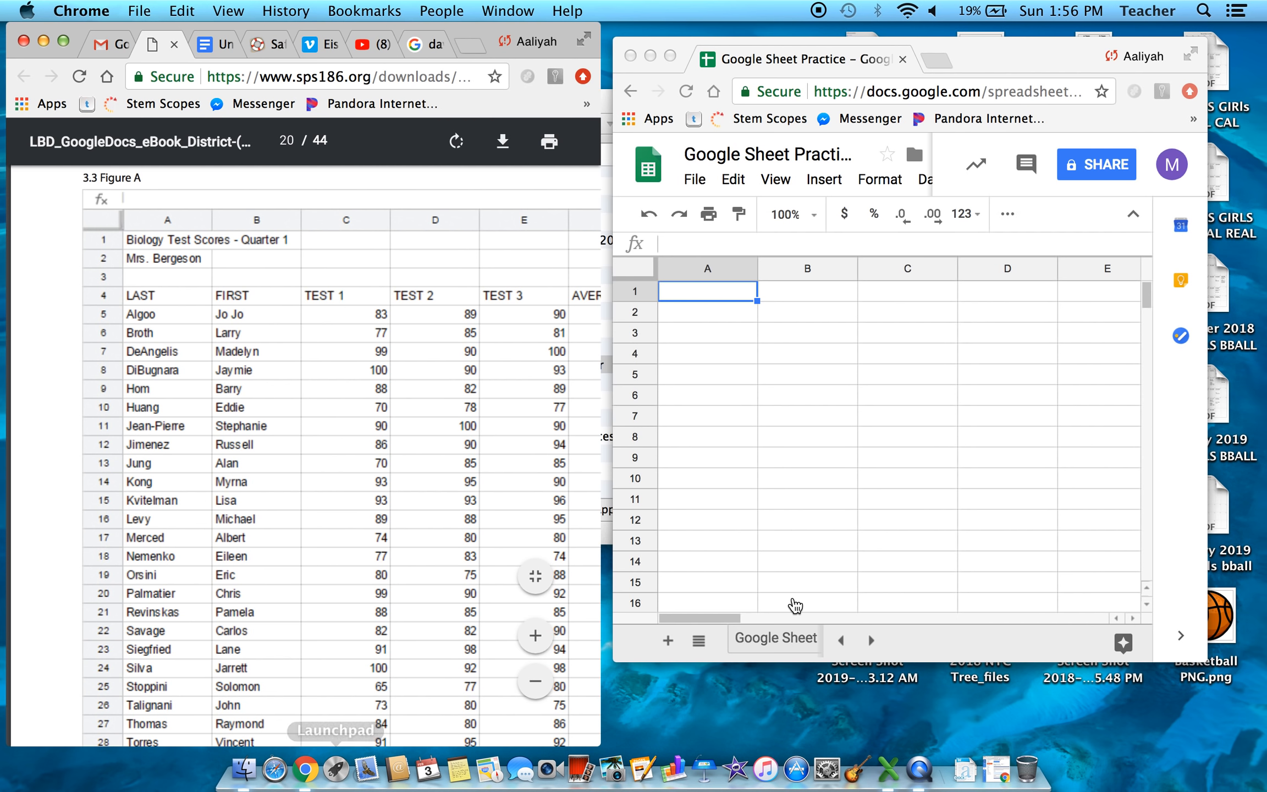
click(847, 660)
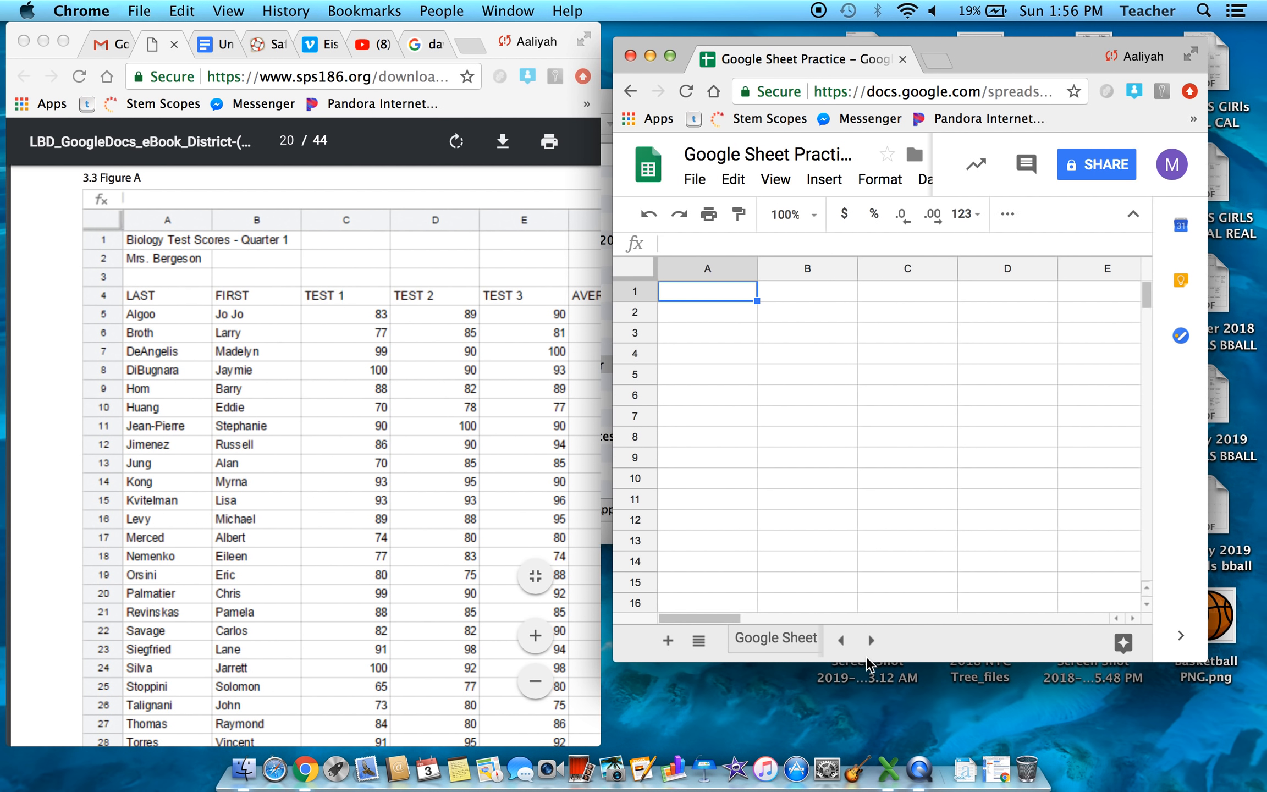
drag(867, 659, 868, 746)
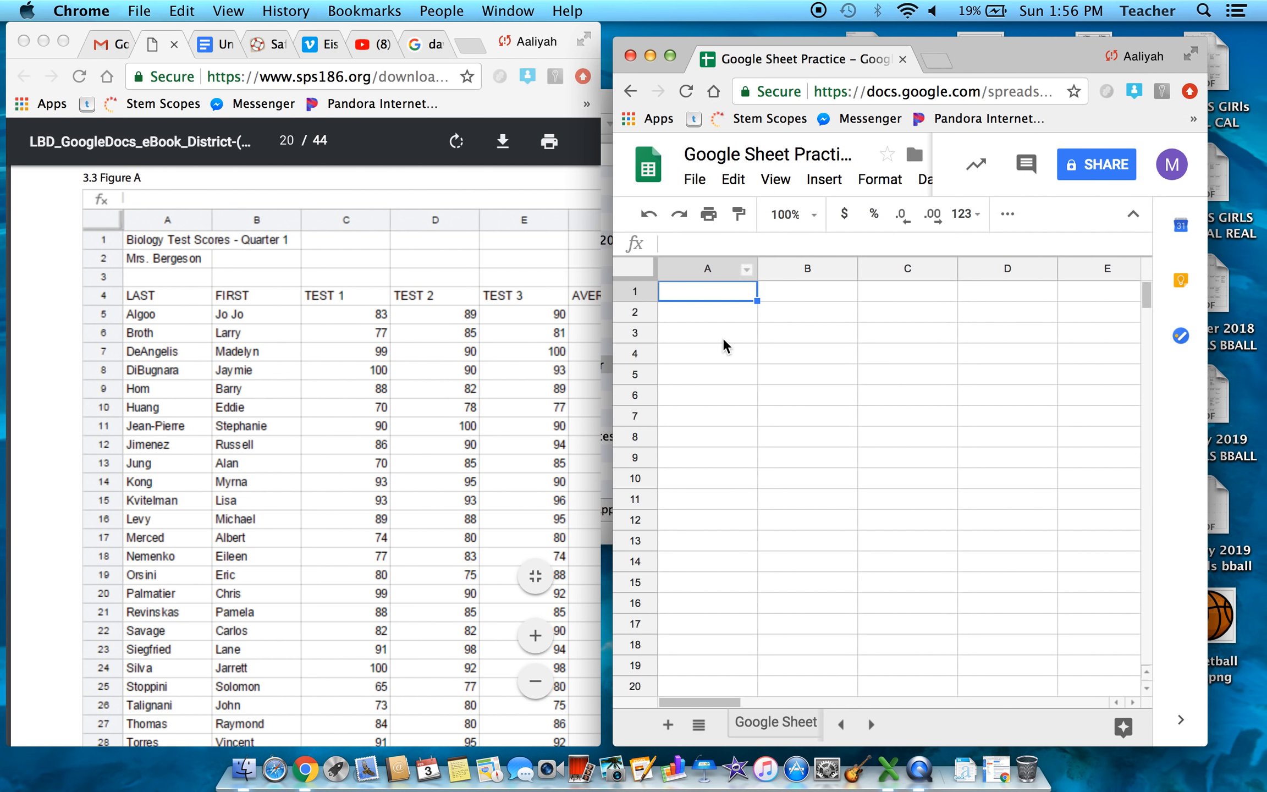
- Enter the title "Biology Test Scores - Quarter 1" in A1 of the Class Roster sheet
text(Bilog)
key(BackSpace)
key(BackSpace)
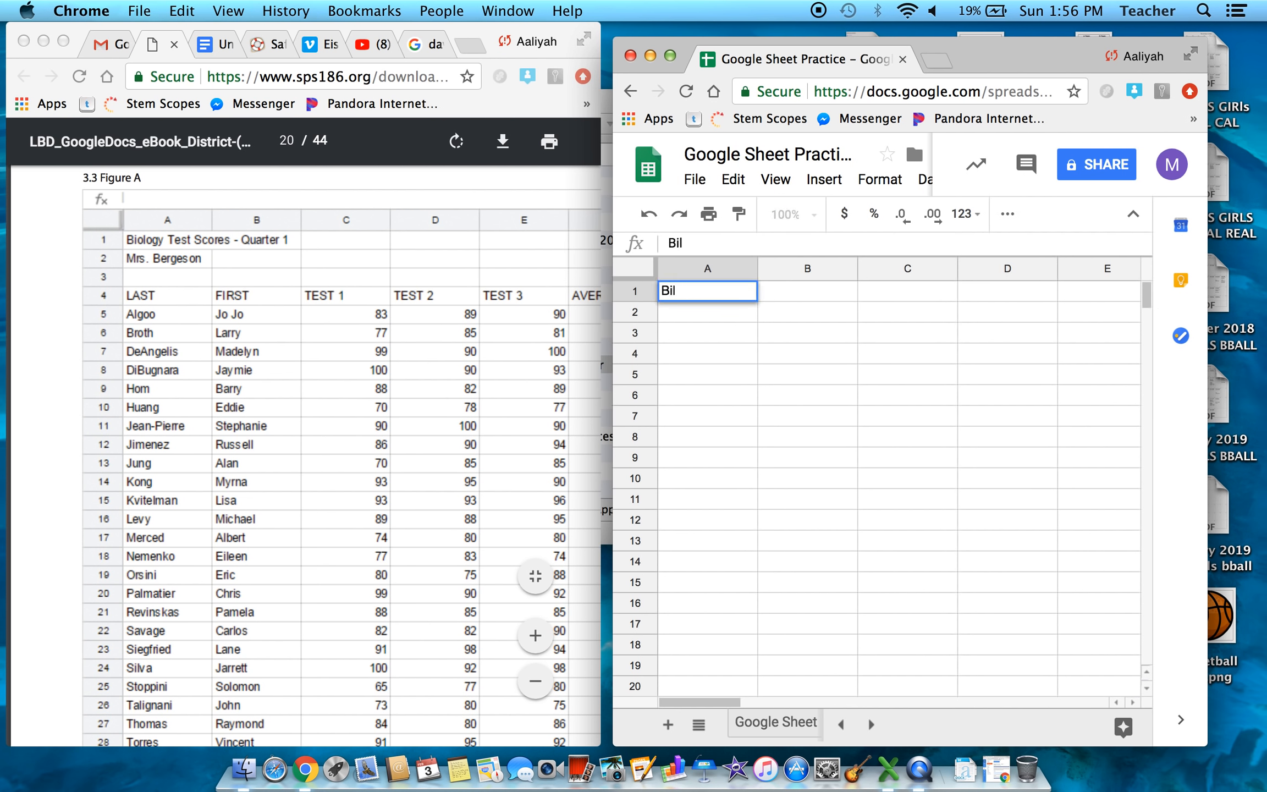
text(ogy Test Scores - Quarter 1)
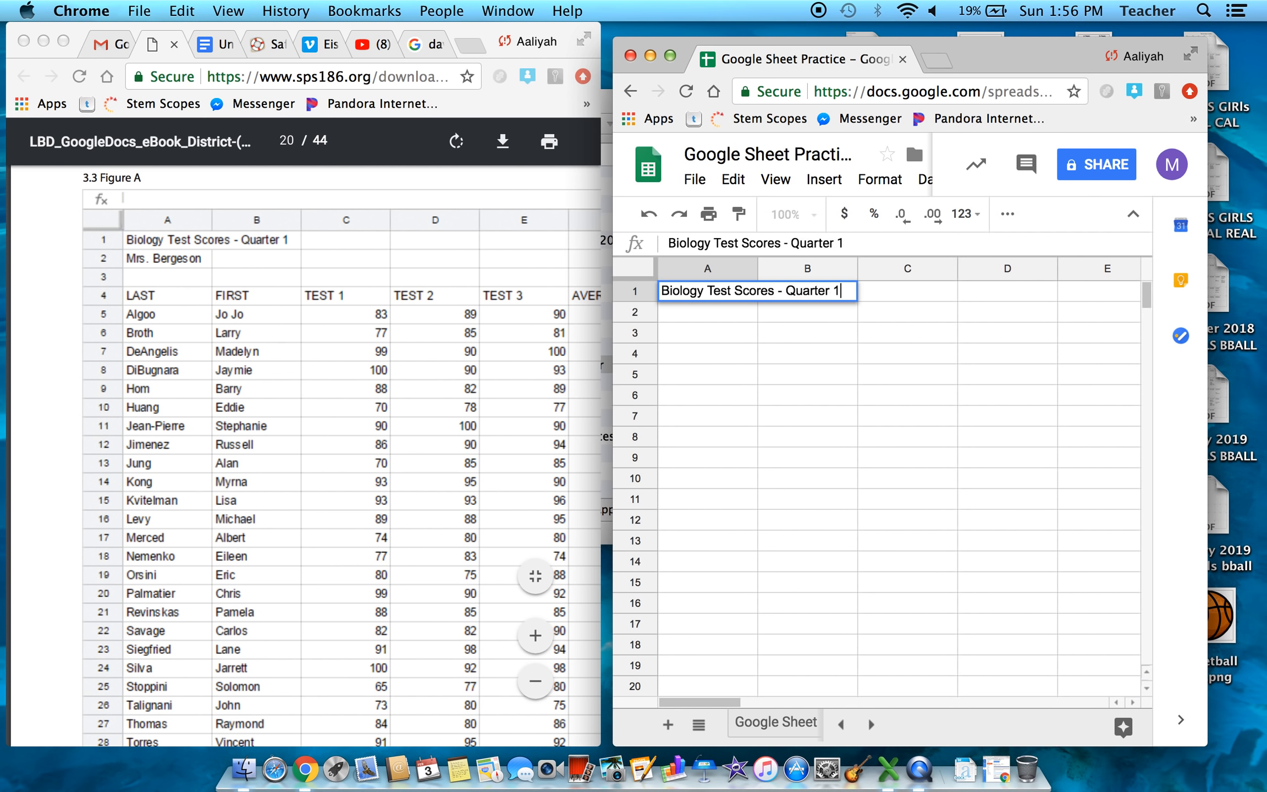
key(Tab)
key(Tab)
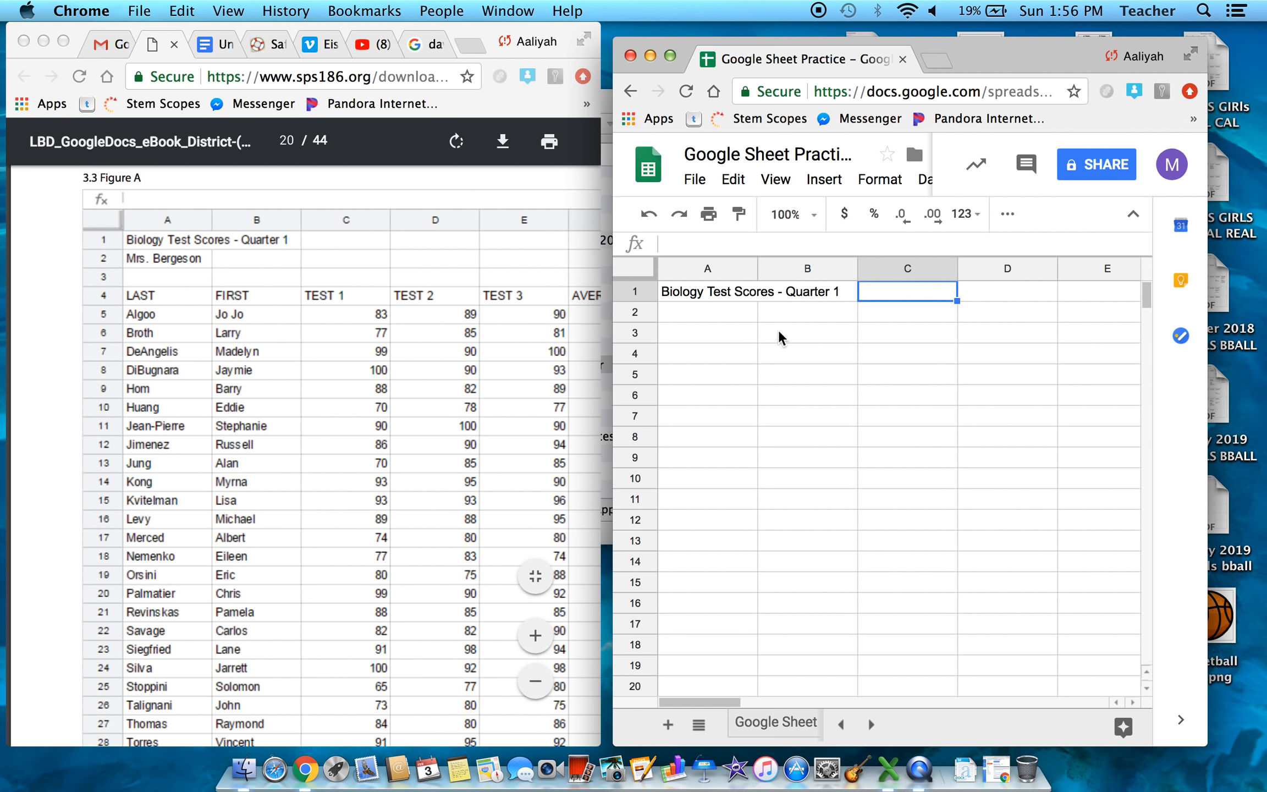